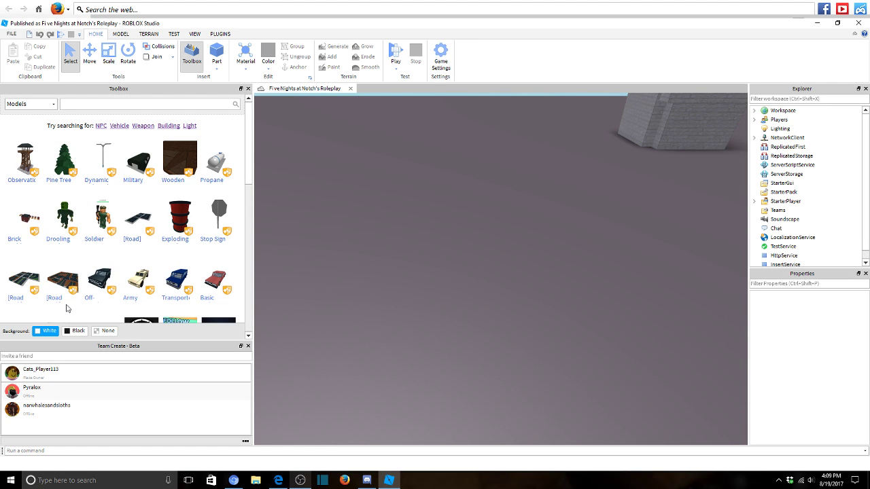
Inspect the plank building from outside and the lamp and table inside it.
{"action": "scroll", "coordinate": [499, 233], "scroll_direction": "down", "scroll_amount": 5}
{"action": "scroll", "coordinate": [499, 231], "scroll_direction": "up", "scroll_amount": 5}
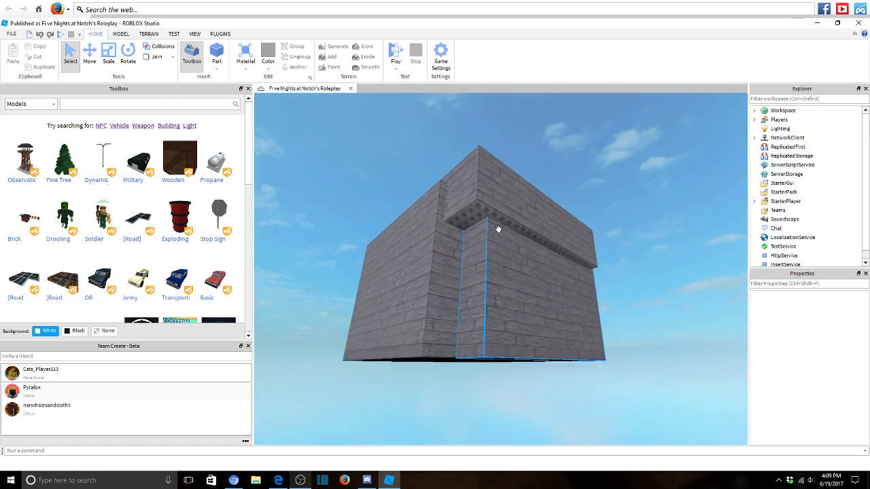
{"action": "scroll", "coordinate": [498, 229], "scroll_direction": "up", "scroll_amount": 8}
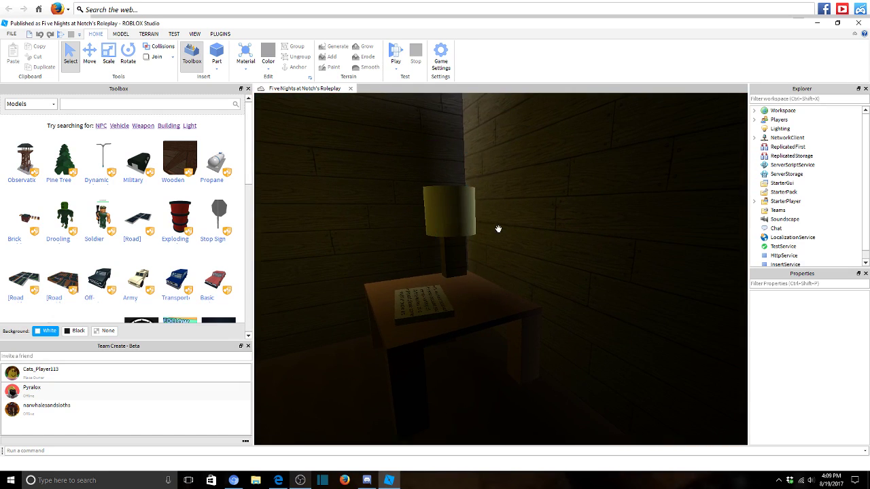
{"action": "scroll", "coordinate": [498, 229], "scroll_direction": "up", "scroll_amount": 4}
{"action": "scroll", "coordinate": [499, 229], "scroll_direction": "down", "scroll_amount": 10}
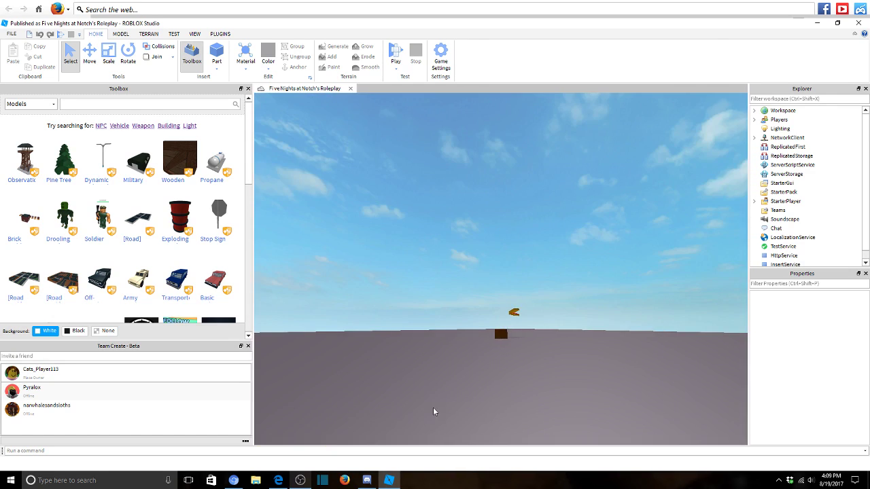
{"action": "right_click_drag", "start_coordinate": [435, 411], "coordinate": [399, 324]}
Check the YouTube live dashboard in the browser and return to the game in Roblox Studio.
{"action": "left_click", "coordinate": [279, 481]}
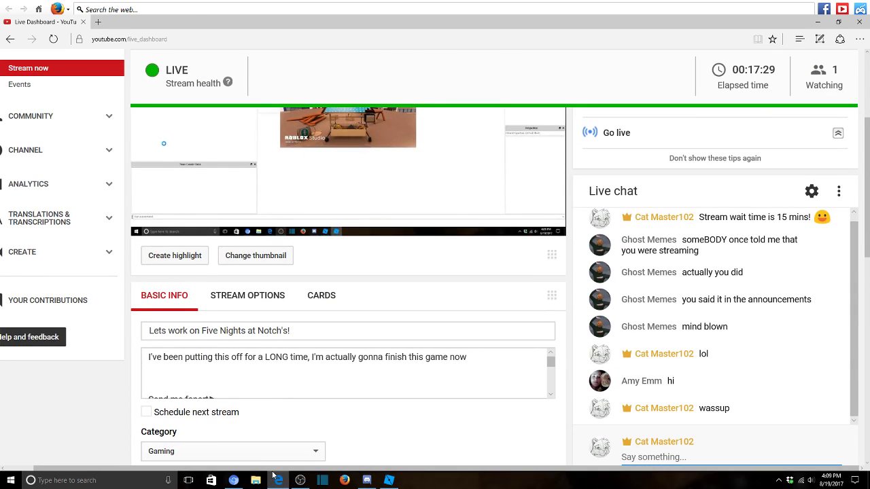
{"action": "left_click", "coordinate": [277, 479]}
{"action": "mouse_move", "coordinate": [520, 231]}
{"action": "right_mouse_down"}
{"action": "mouse_move", "coordinate": [513, 249]}
{"action": "mouse_move", "coordinate": [512, 237]}
{"action": "right_mouse_up"}
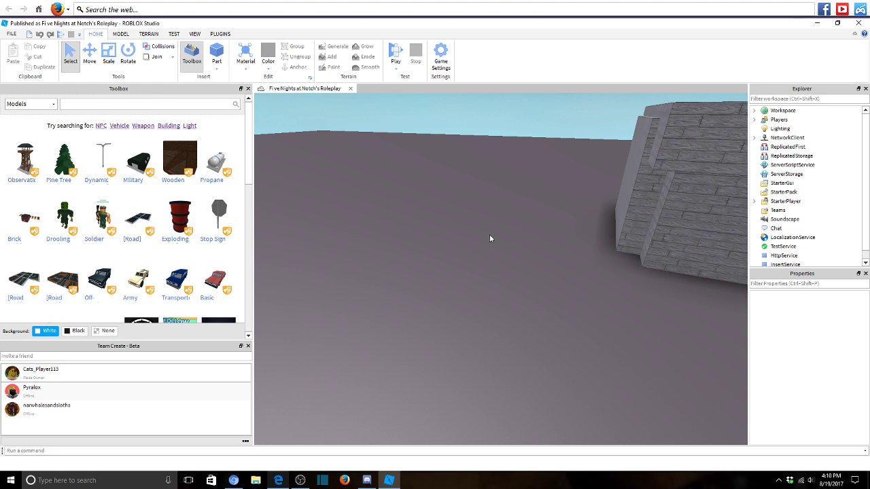
{"action": "right_click_drag", "start_coordinate": [684, 93], "coordinate": [402, 479]}
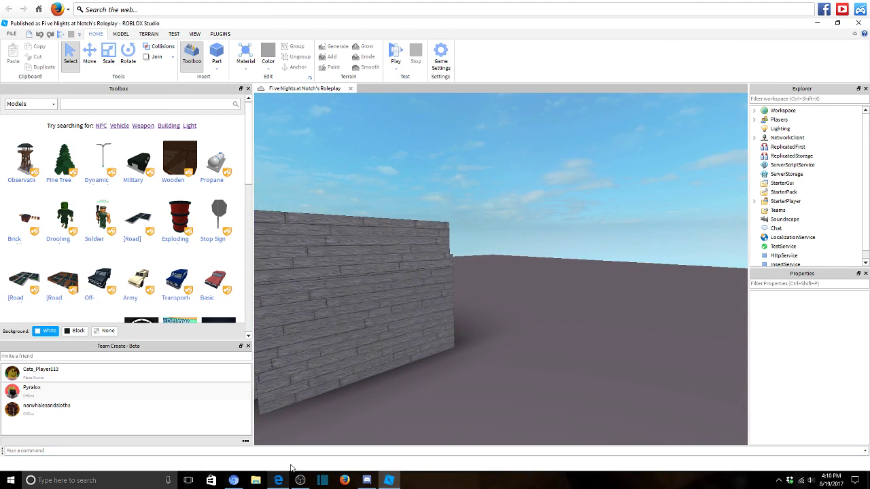
{"action": "left_click", "coordinate": [278, 480]}
{"action": "left_click", "coordinate": [388, 480]}
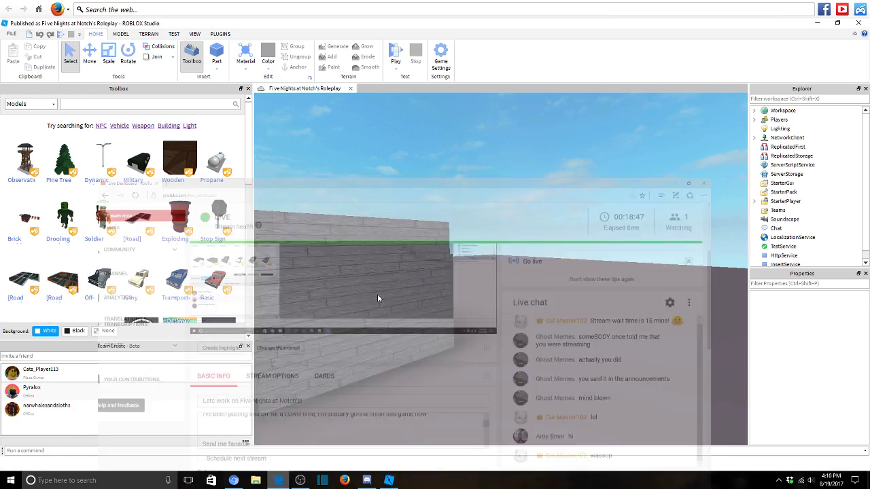
{"action": "right_click_drag", "start_coordinate": [377, 294], "coordinate": [582, 278]}
{"action": "key", "text": "a"}
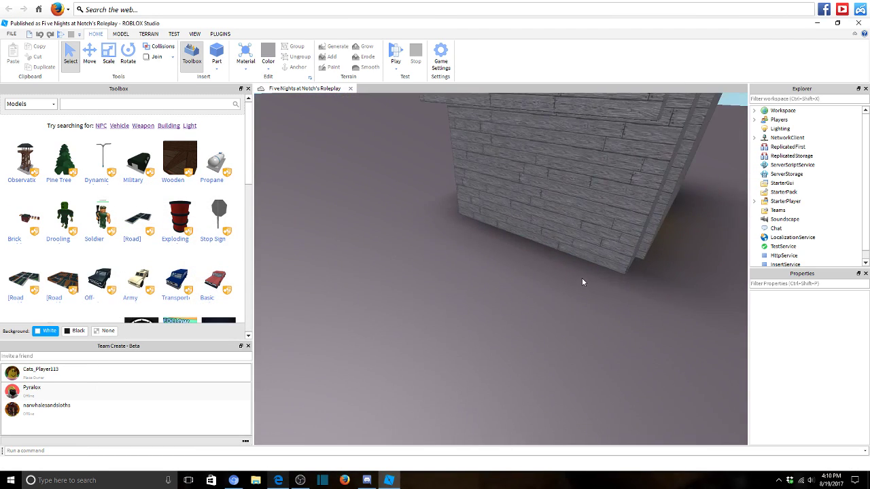
{"action": "key", "text": "a"}
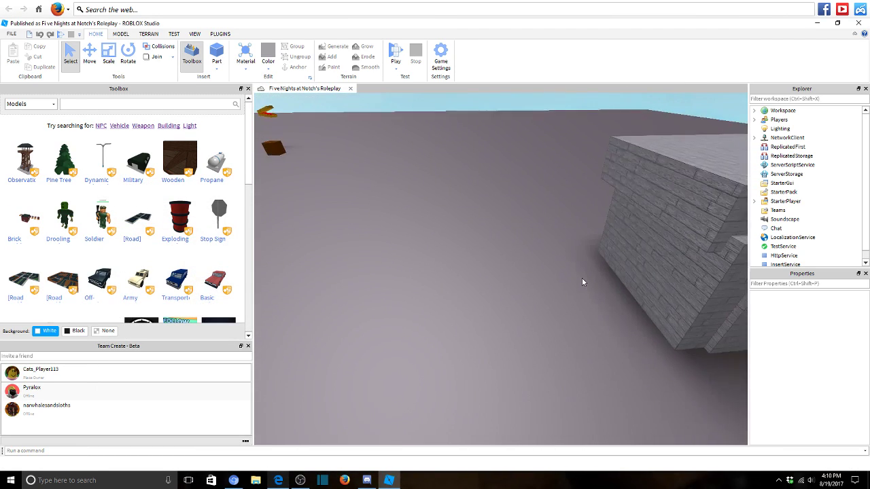
Switch to the browser with the YouTube live dashboard and shrink its window so it covers only part of the Toolbox area.
{"action": "left_click", "coordinate": [280, 479]}
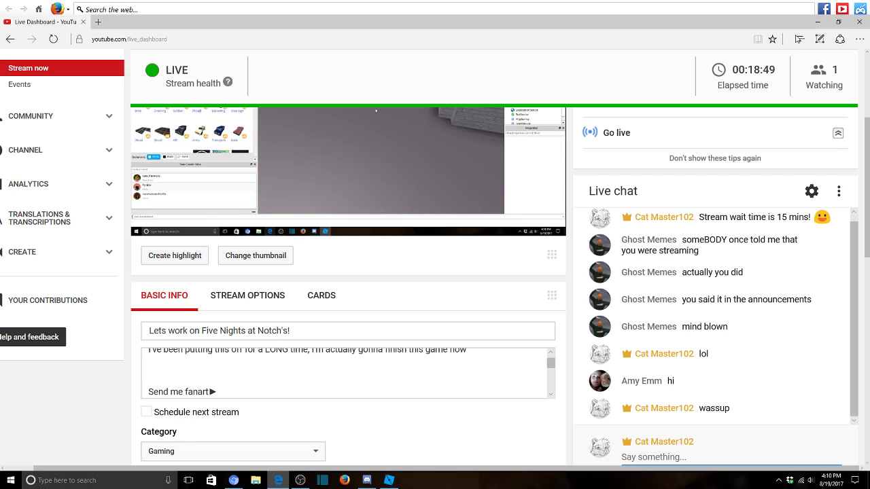
{"action": "left_click", "coordinate": [835, 26]}
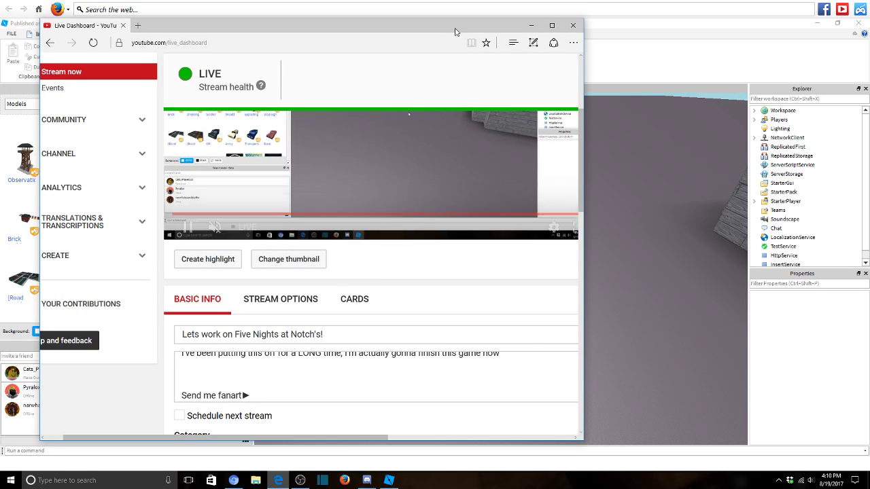
{"action": "left_click_drag", "start_coordinate": [457, 31], "coordinate": [411, 60]}
{"action": "left_click_drag", "start_coordinate": [538, 111], "coordinate": [257, 110]}
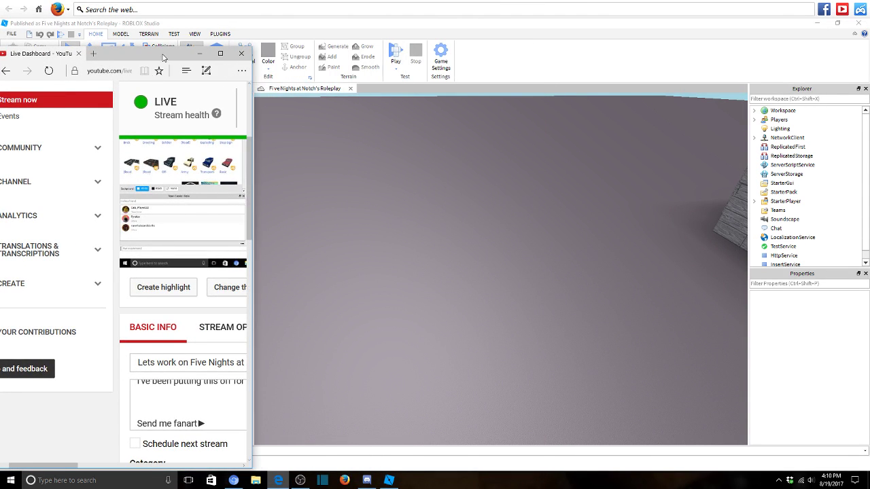
{"action": "left_click_drag", "start_coordinate": [165, 56], "coordinate": [165, 39]}
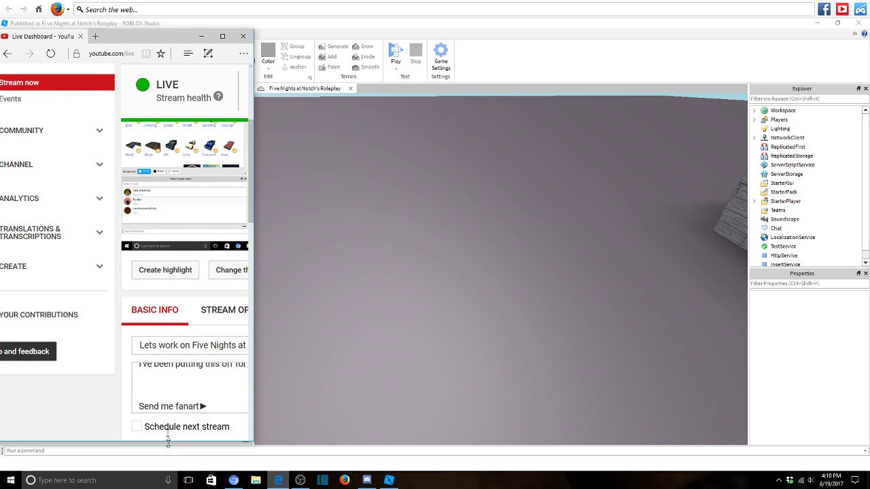
{"action": "left_click_drag", "start_coordinate": [169, 450], "coordinate": [198, 224]}
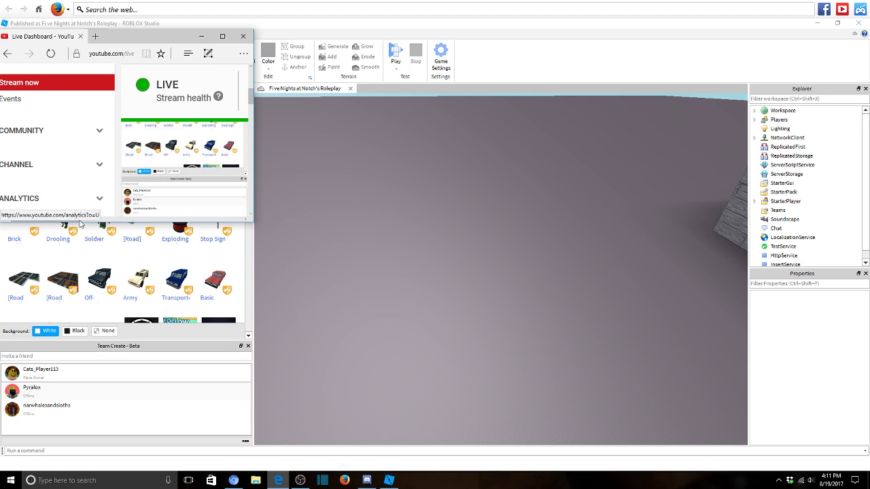
Bring the live chat and its message field into view in the small dashboard window.
{"action": "left_click_drag", "start_coordinate": [71, 220], "coordinate": [229, 217]}
{"action": "scroll", "coordinate": [217, 163], "scroll_direction": "down", "scroll_amount": 5}
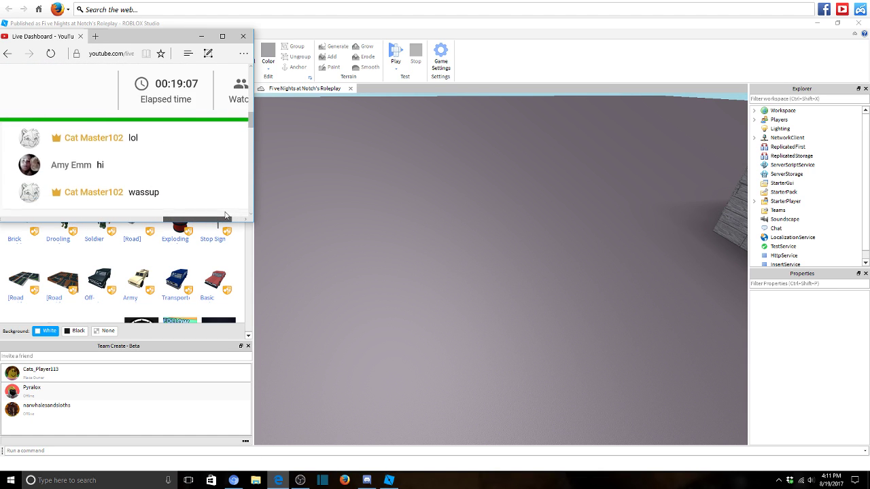
{"action": "scroll", "coordinate": [225, 204], "scroll_direction": "down", "scroll_amount": 1}
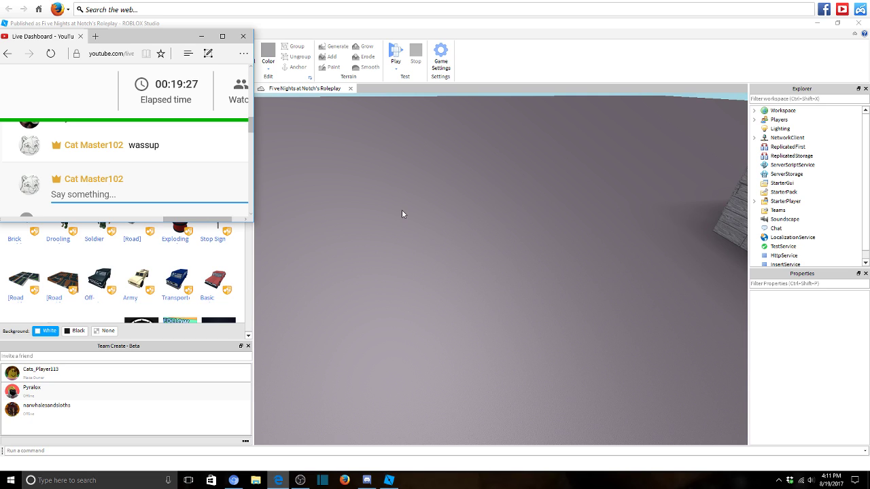
Switch to OBS and raise the Audio Input Capture 2 volume to -8.2 dB in the mixer.
{"action": "left_click", "coordinate": [479, 183]}
{"action": "right_click_drag", "start_coordinate": [454, 210], "coordinate": [489, 261]}
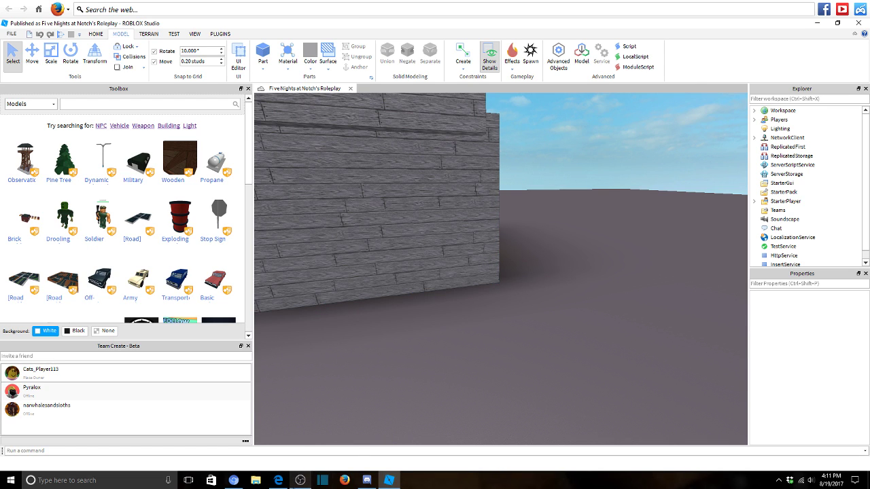
{"action": "left_click", "coordinate": [300, 480]}
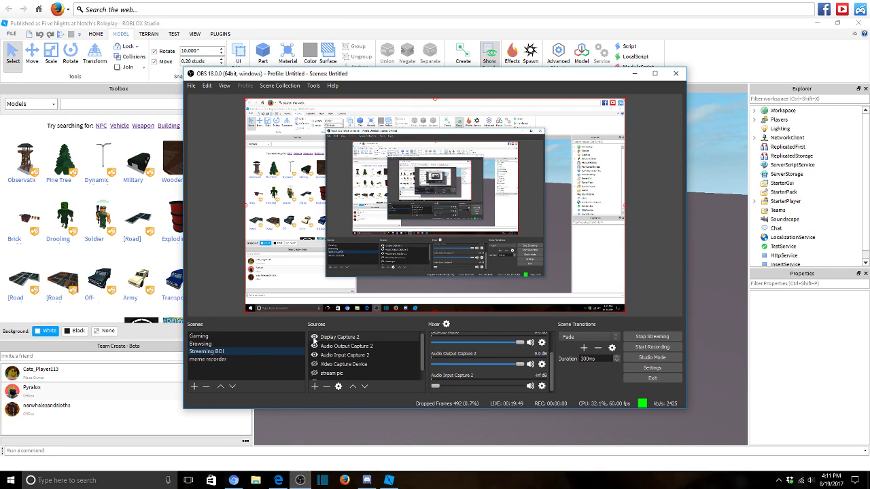
{"action": "scroll", "coordinate": [315, 369], "scroll_direction": "down", "scroll_amount": 1}
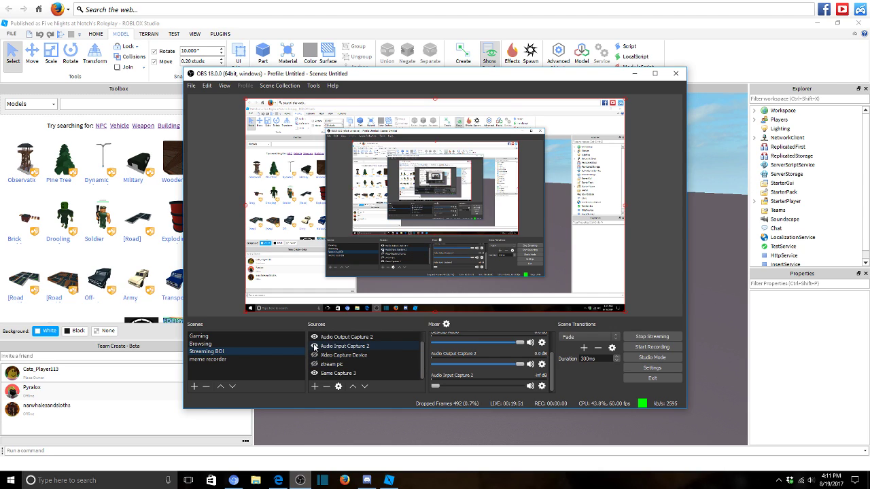
{"action": "left_click_drag", "start_coordinate": [441, 387], "coordinate": [497, 403]}
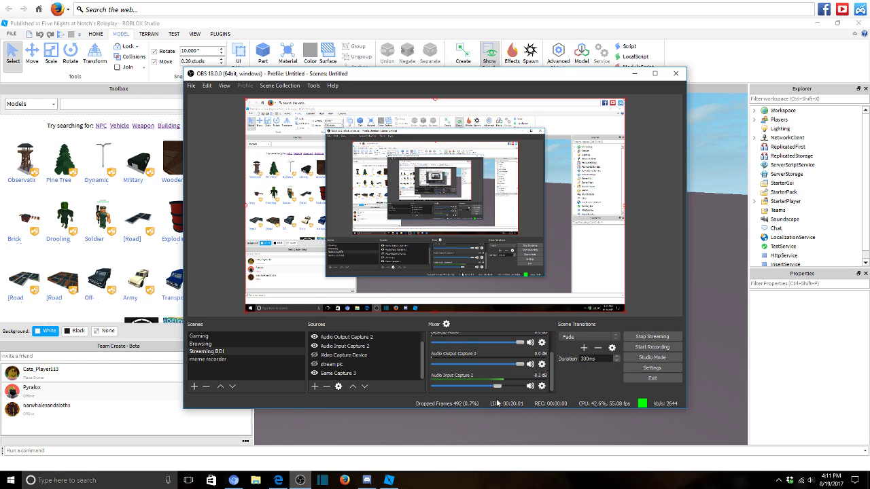
Make the Video Capture Device source visible and move it above Display Capture 2 in the source order.
{"action": "scroll", "coordinate": [372, 371], "scroll_direction": "up", "scroll_amount": 1}
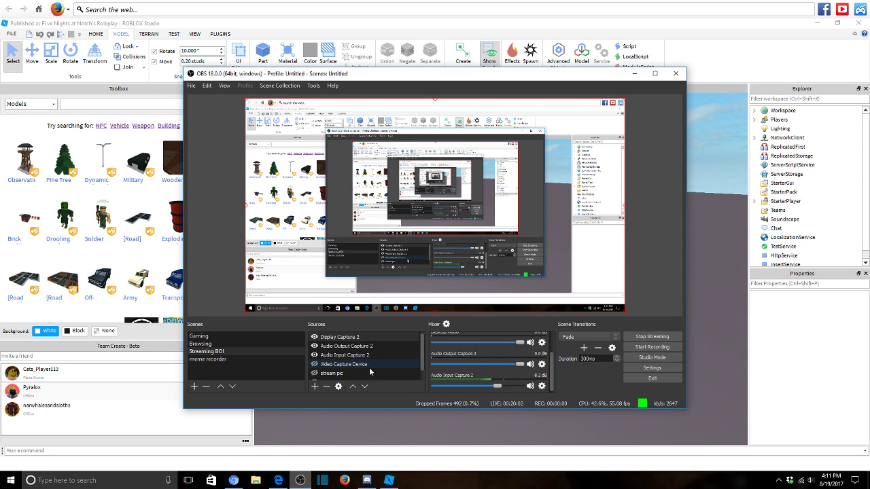
{"action": "left_click", "coordinate": [320, 365]}
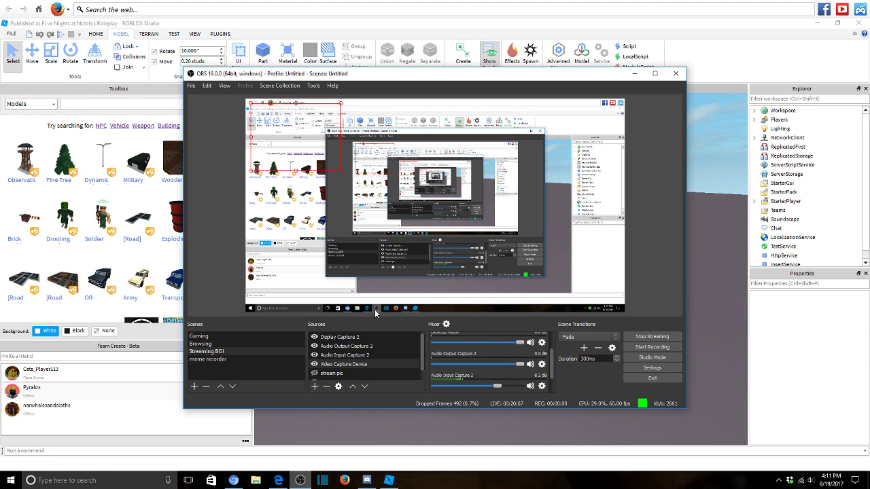
{"action": "left_click", "coordinate": [331, 337]}
{"action": "left_click_drag", "start_coordinate": [333, 364], "coordinate": [333, 335]}
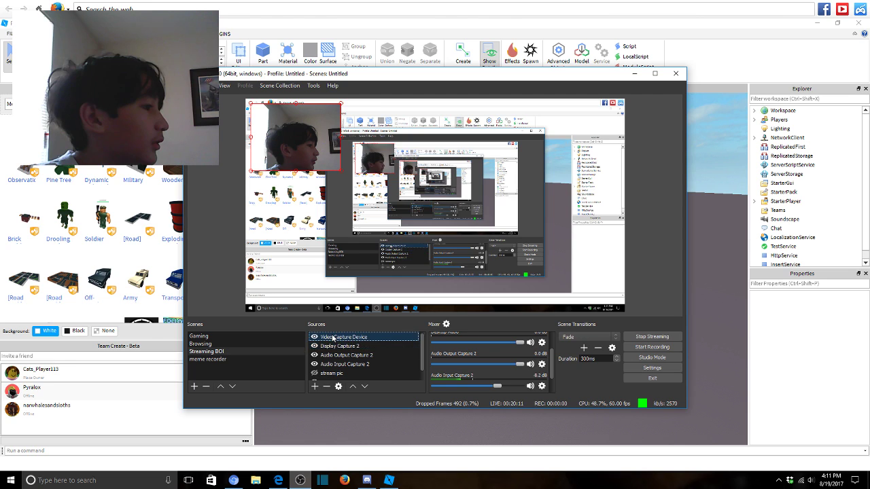
Switch to the browser to check the live chat and return to Roblox Studio.
{"action": "left_click", "coordinate": [710, 278]}
{"action": "left_click", "coordinate": [279, 480]}
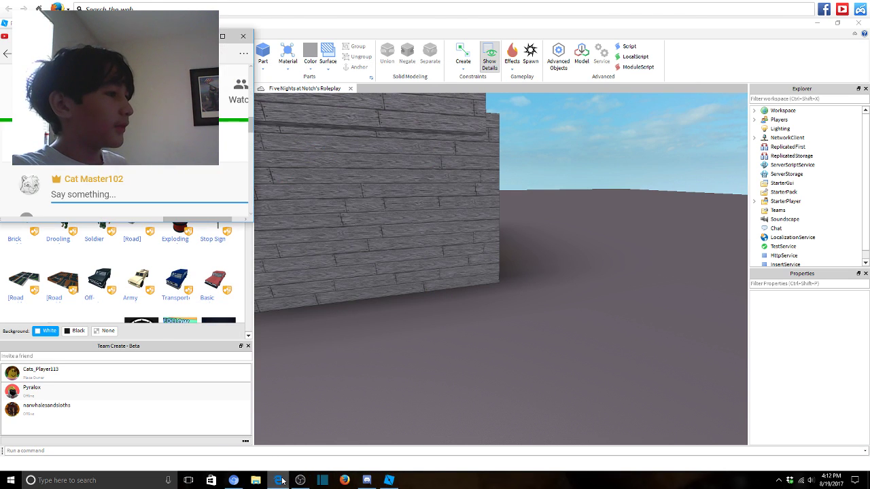
{"action": "left_click", "coordinate": [279, 481]}
{"action": "left_click", "coordinate": [279, 481]}
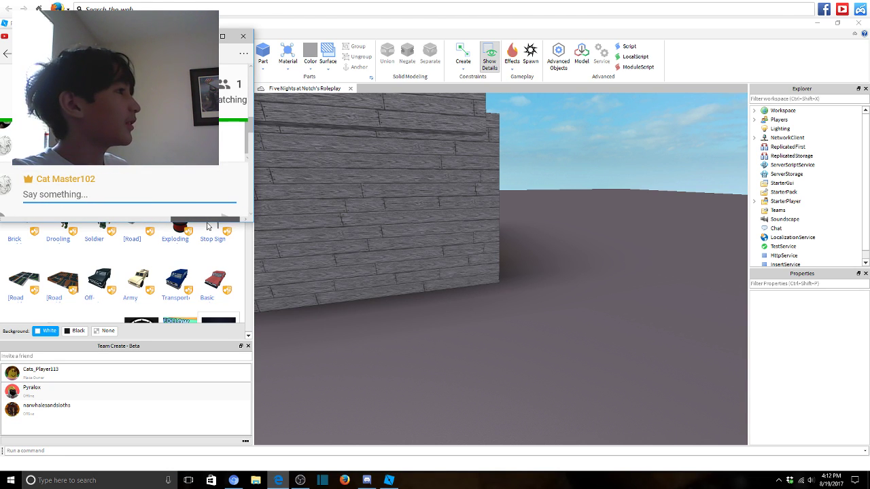
{"action": "left_click", "coordinate": [448, 334]}
Examine the plank building and the brown grass-textured block on the baseplate.
{"action": "right_click_drag", "start_coordinate": [539, 289], "coordinate": [539, 289]}
{"action": "left_click", "coordinate": [539, 288]}
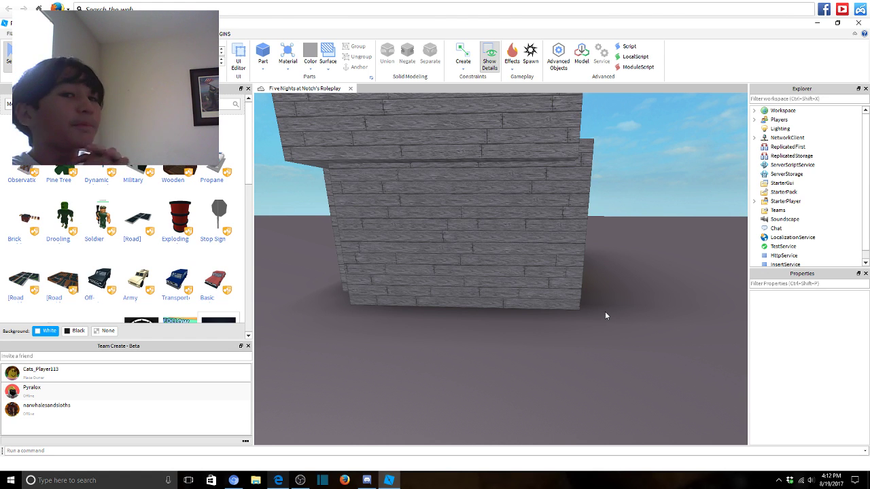
{"action": "right_click_drag", "start_coordinate": [605, 311], "coordinate": [592, 295]}
{"action": "scroll", "coordinate": [594, 298], "scroll_direction": "down", "scroll_amount": 5}
{"action": "key", "text": "f"}
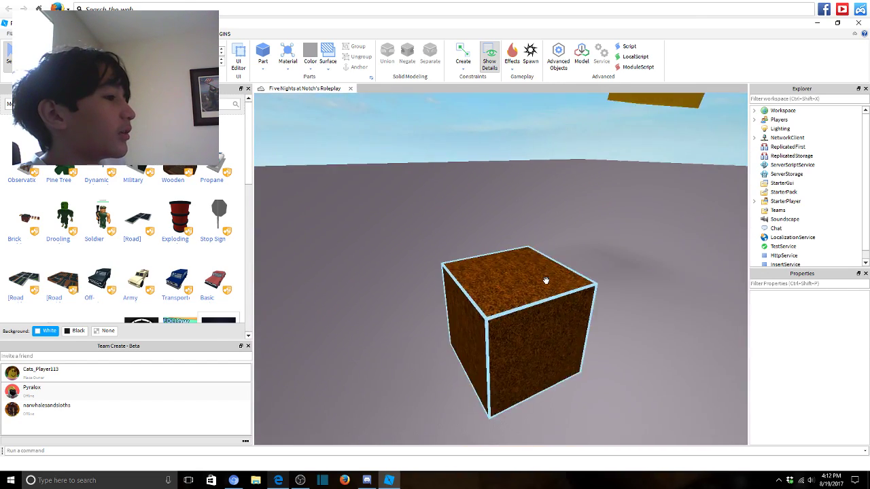
{"action": "left_click", "coordinate": [546, 280]}
{"action": "scroll", "coordinate": [558, 244], "scroll_direction": "up", "scroll_amount": 3}
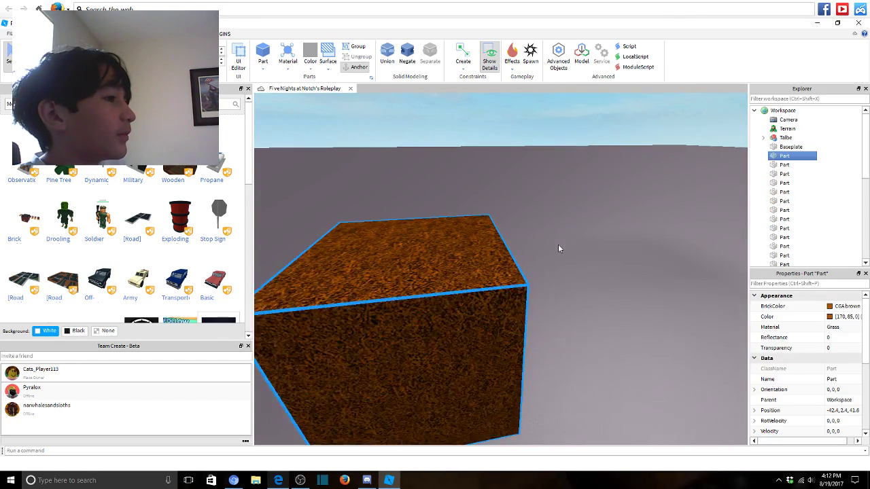
{"action": "scroll", "coordinate": [559, 240], "scroll_direction": "down", "scroll_amount": 3}
{"action": "left_click", "coordinate": [566, 227]}
{"action": "scroll", "coordinate": [565, 231], "scroll_direction": "up", "scroll_amount": 3}
{"action": "right_click_drag", "start_coordinate": [566, 231], "coordinate": [565, 231]}
{"action": "scroll", "coordinate": [422, 178], "scroll_direction": "up", "scroll_amount": 3}
{"action": "scroll", "coordinate": [422, 178], "scroll_direction": "down", "scroll_amount": 3}
{"action": "scroll", "coordinate": [234, 68], "scroll_direction": "up", "scroll_amount": 1}
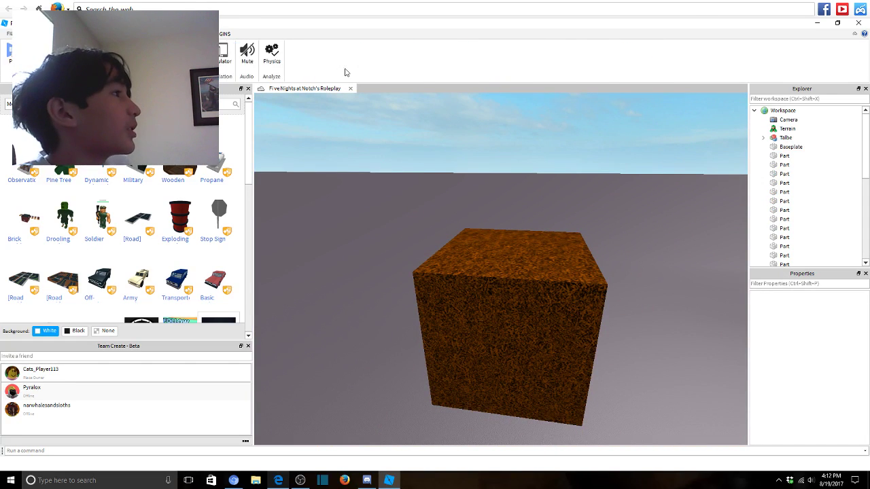
{"action": "scroll", "coordinate": [233, 69], "scroll_direction": "down", "scroll_amount": 1}
{"action": "scroll", "coordinate": [233, 69], "scroll_direction": "up", "scroll_amount": 1}
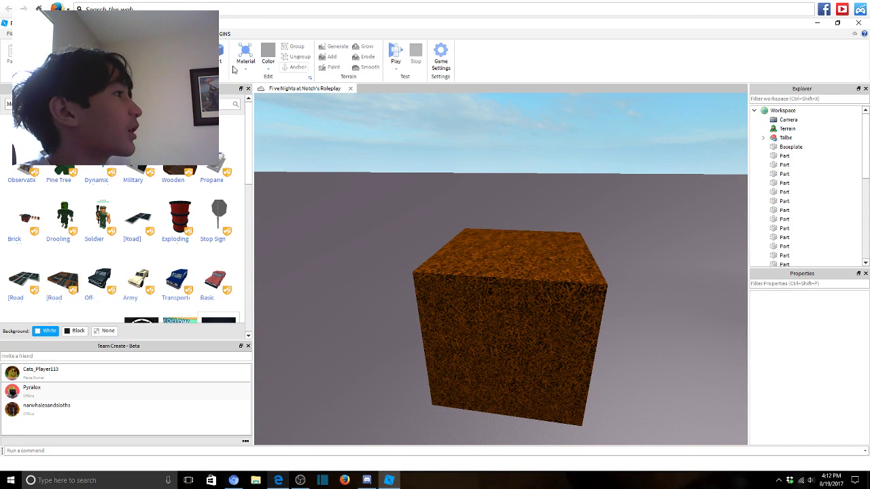
Play-test the game by walking the character to the brown block and the plank building's doorway, and stop the test.
{"action": "left_click", "coordinate": [394, 55]}
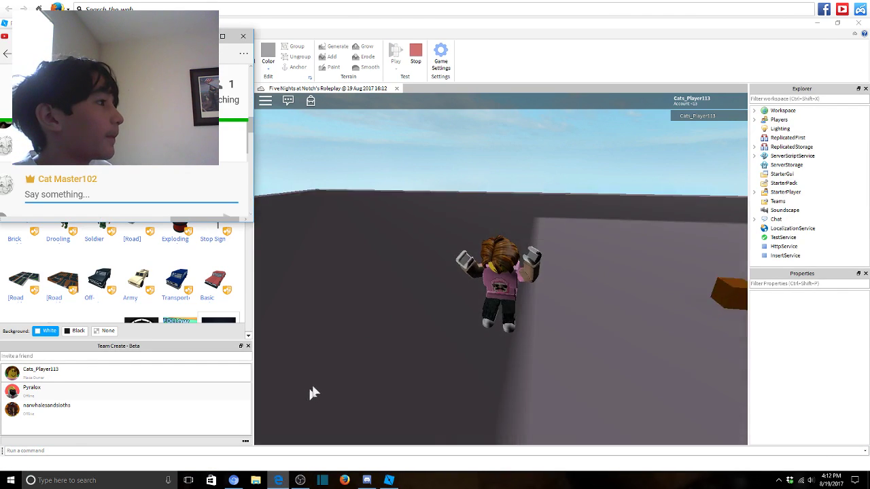
{"action": "left_click", "coordinate": [592, 229]}
{"action": "key", "text": "w"}
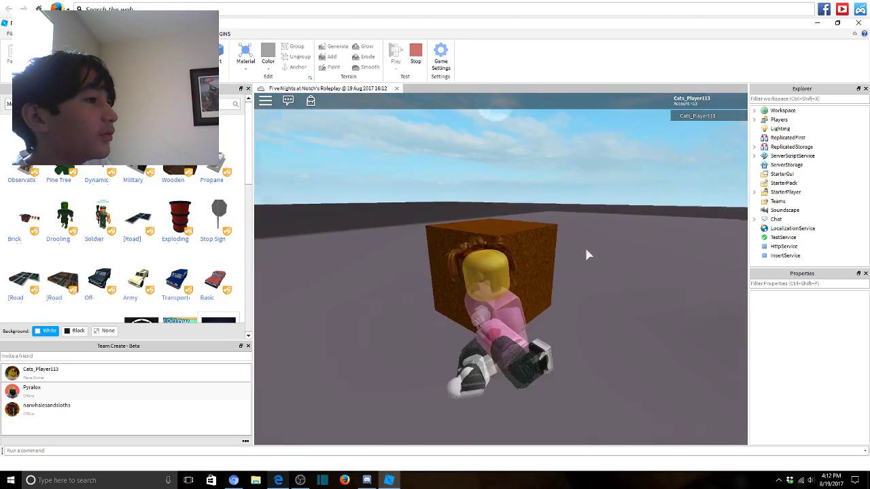
{"action": "right_click_drag", "start_coordinate": [588, 254], "coordinate": [587, 253]}
{"action": "key", "text": "w"}
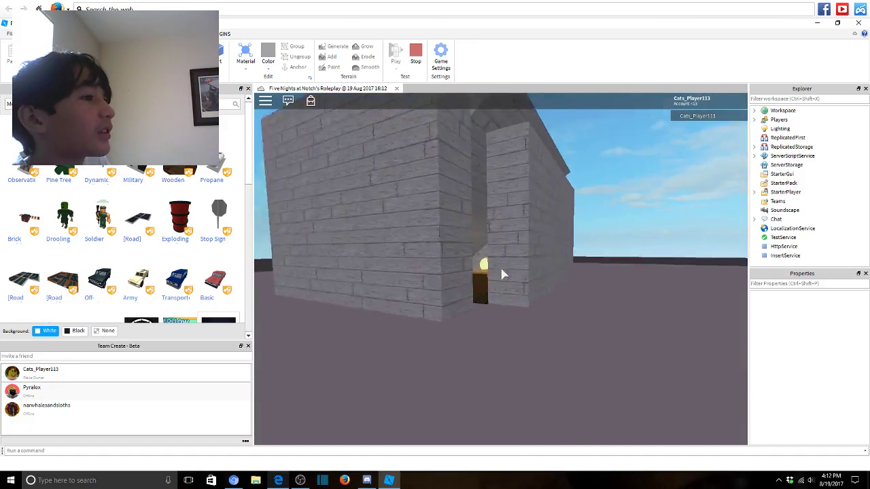
{"action": "key", "text": "w"}
{"action": "right_click_drag", "start_coordinate": [502, 274], "coordinate": [501, 274]}
{"action": "key", "text": "shift+F5"}
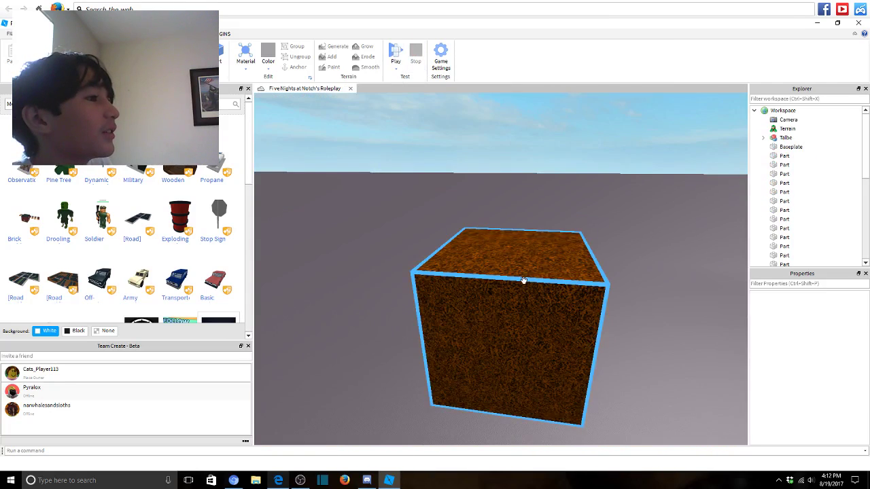
Select the plank building's parts and examine the building from several angles and distances.
{"action": "left_click_drag", "start_coordinate": [501, 235], "coordinate": [630, 361]}
{"action": "key", "text": "f"}
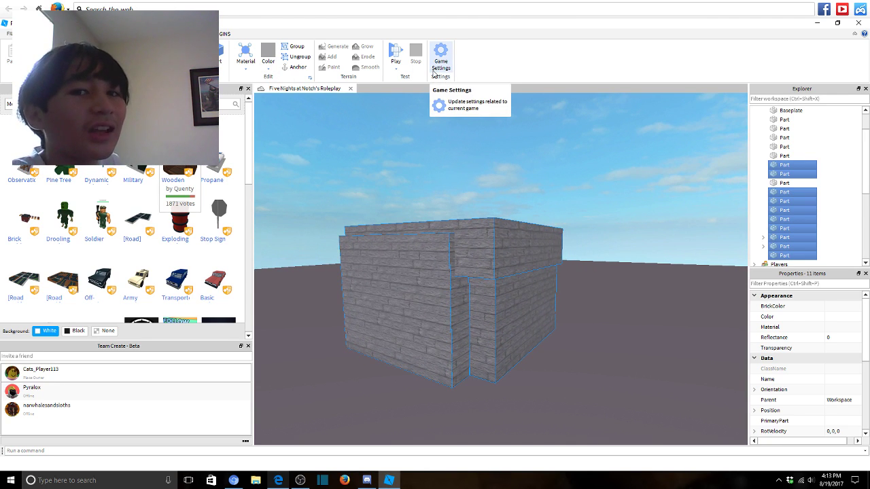
{"action": "scroll", "coordinate": [464, 322], "scroll_direction": "up", "scroll_amount": 4}
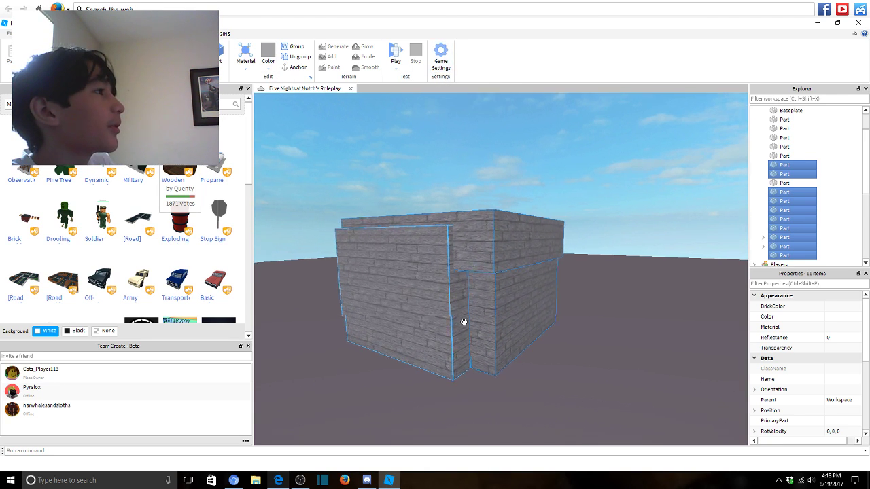
{"action": "right_click_drag", "start_coordinate": [464, 322], "coordinate": [412, 422]}
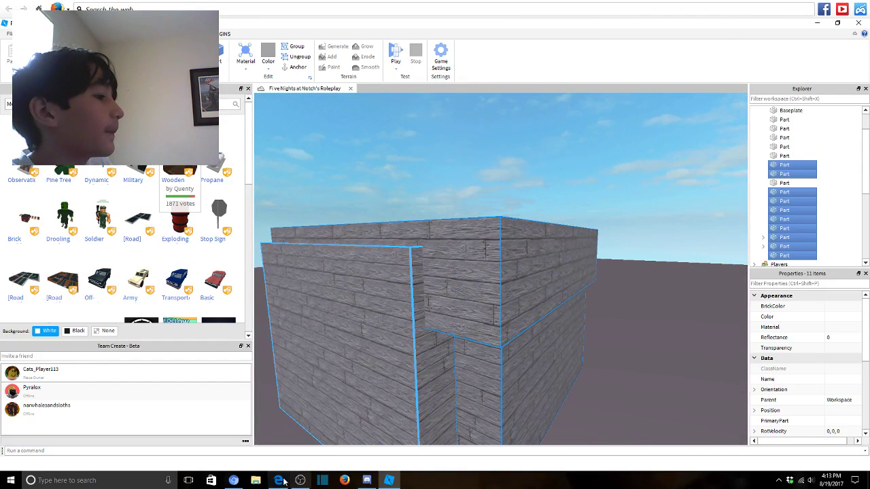
{"action": "scroll", "coordinate": [369, 263], "scroll_direction": "down", "scroll_amount": 8}
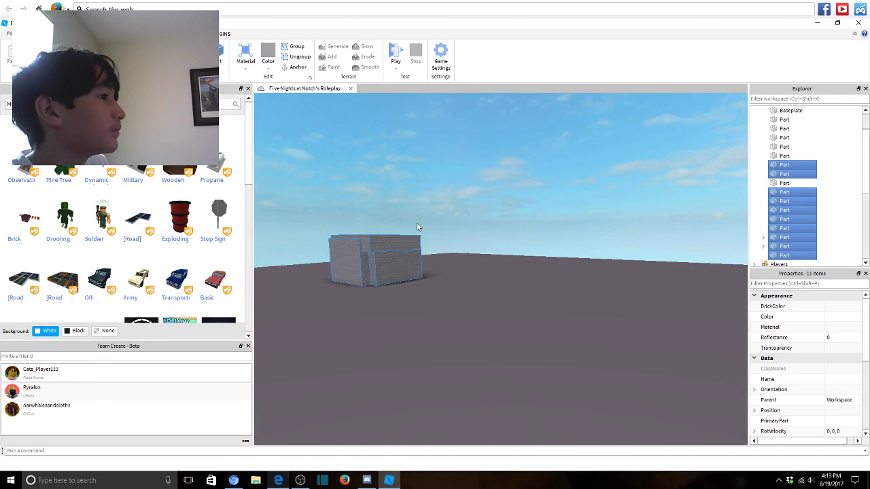
{"action": "key", "text": "a"}
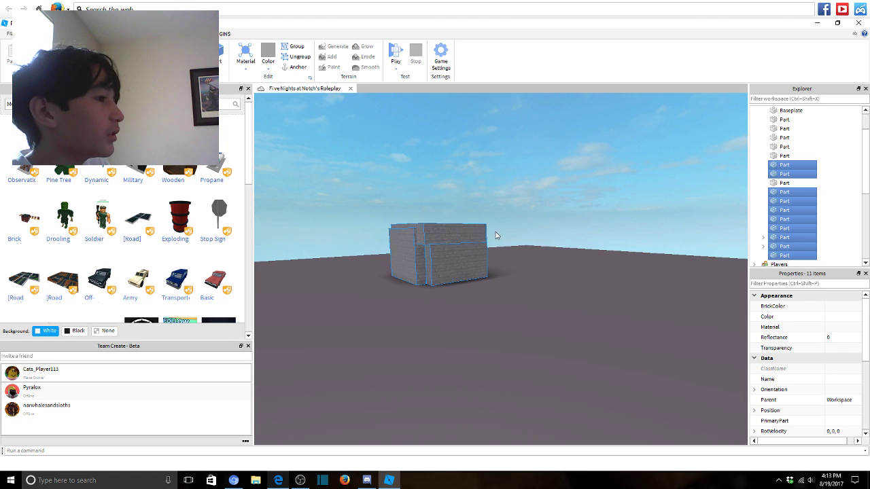
{"action": "key", "text": "w"}
{"action": "right_click_drag", "start_coordinate": [496, 235], "coordinate": [495, 236]}
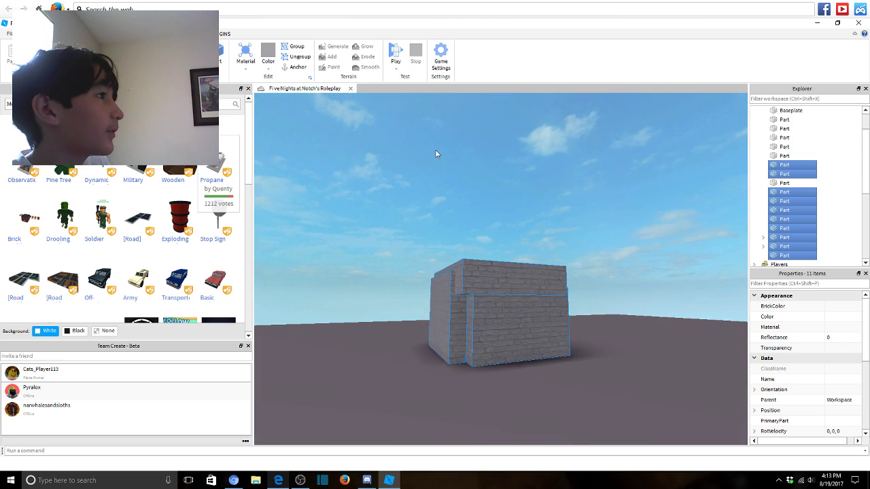
{"action": "right_click_drag", "start_coordinate": [443, 253], "coordinate": [447, 248]}
{"action": "key", "text": "f"}
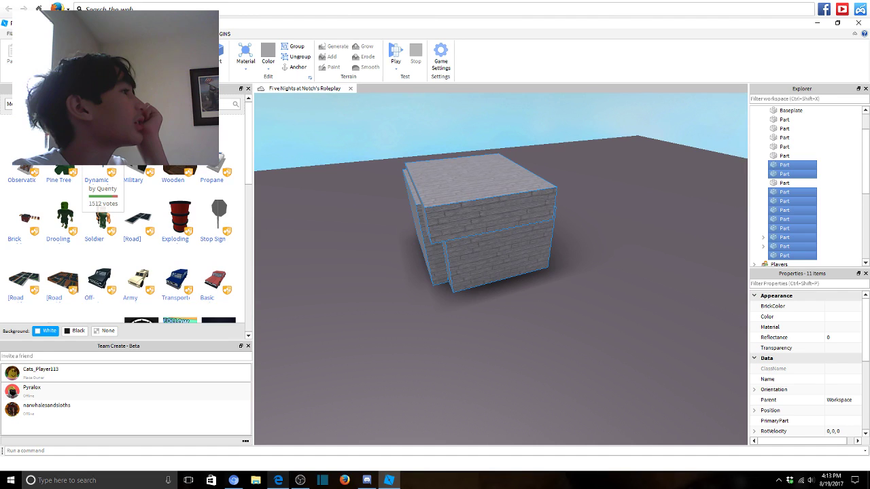
{"action": "left_click", "coordinate": [68, 33]}
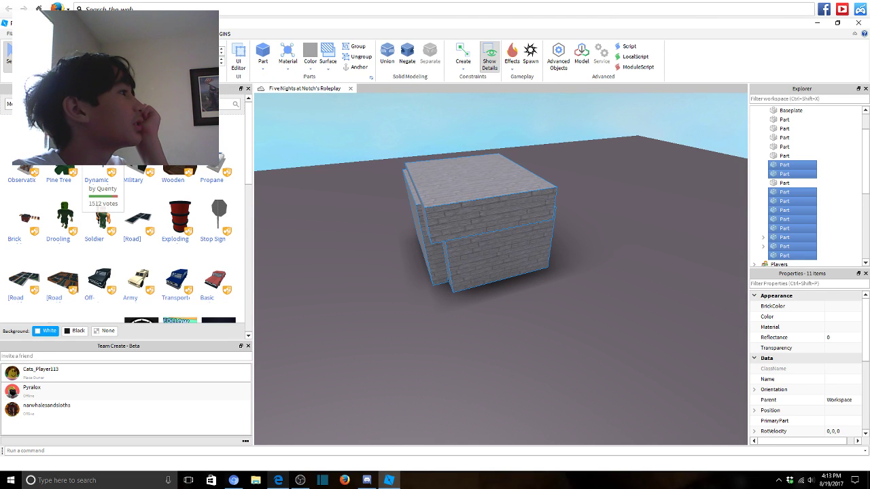
{"action": "left_click", "coordinate": [37, 33]}
{"action": "right_click", "coordinate": [772, 222]}
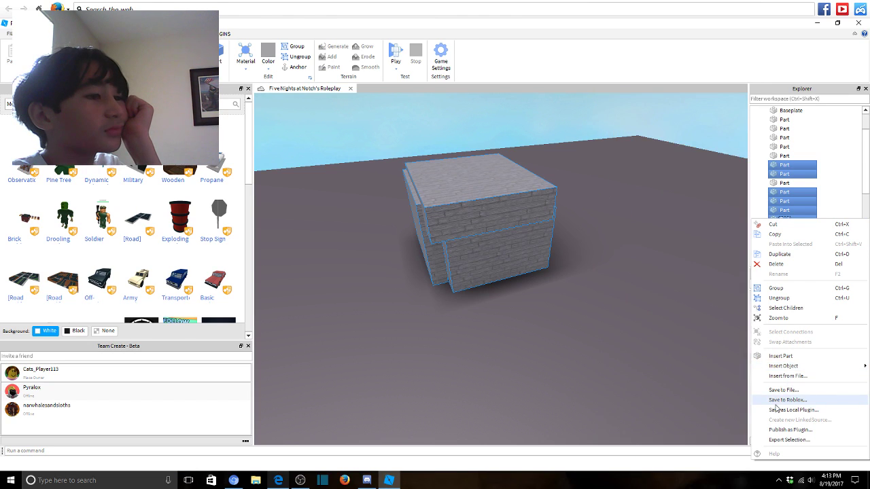
{"action": "left_click", "coordinate": [533, 197]}
Try to reposition the plank building's roof part, and undo the move.
{"action": "left_click", "coordinate": [543, 203]}
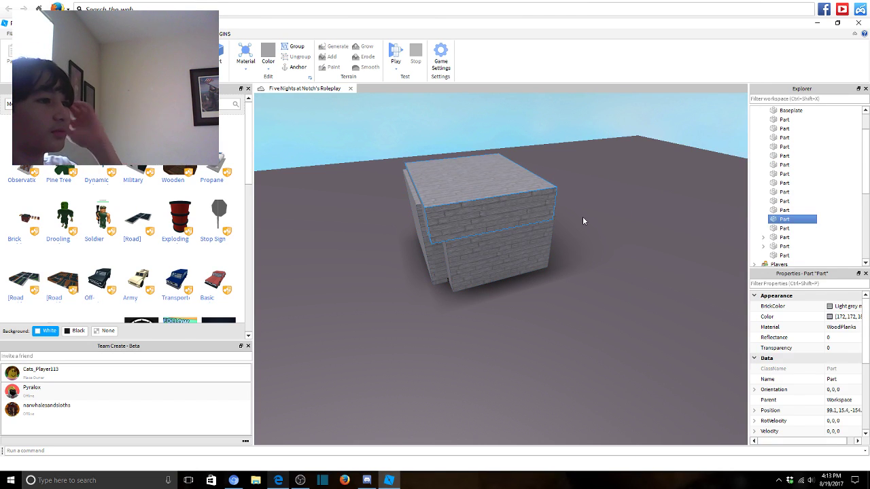
{"action": "right_click", "coordinate": [617, 236]}
{"action": "right_click_drag", "start_coordinate": [508, 220], "coordinate": [378, 147]}
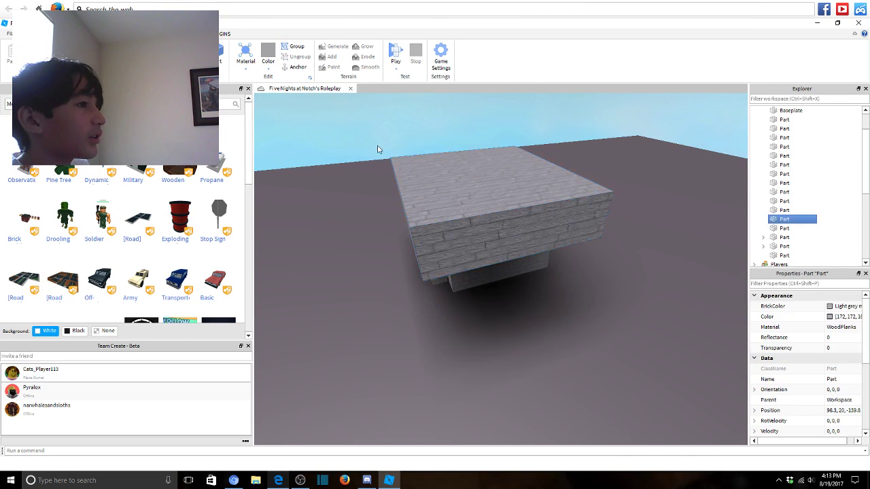
{"action": "left_click_drag", "start_coordinate": [376, 143], "coordinate": [580, 298]}
{"action": "right_click_drag", "start_coordinate": [580, 298], "coordinate": [579, 298]}
{"action": "key", "text": "ctrl+z"}
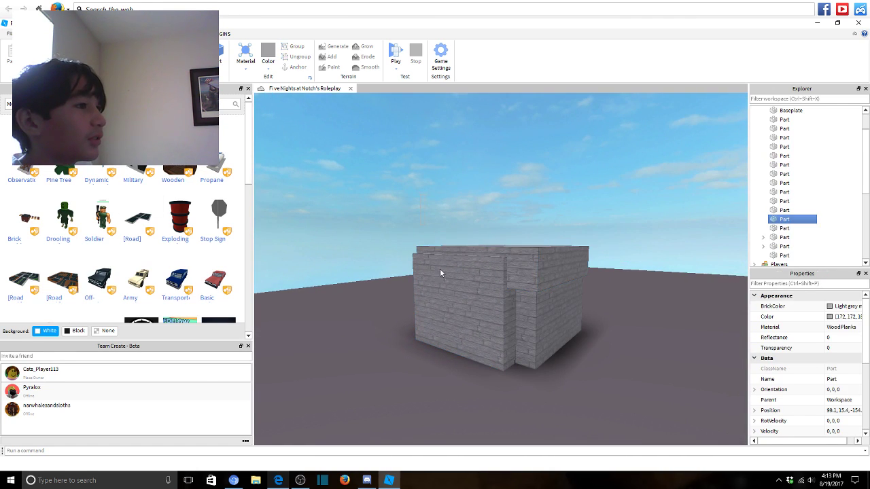
Delete all the selected parts of the grey plank building from the baseplate.
{"action": "left_click_drag", "start_coordinate": [414, 239], "coordinate": [577, 357]}
{"action": "right_click", "coordinate": [516, 288]}
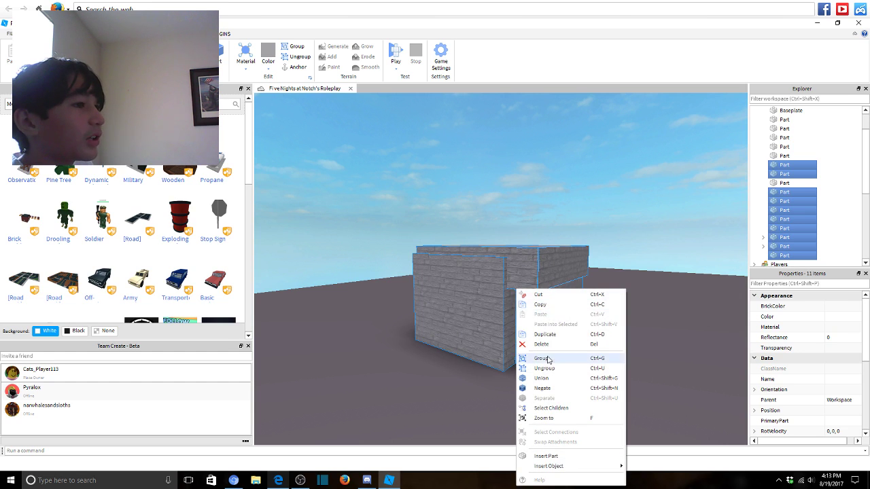
{"action": "left_click", "coordinate": [541, 344]}
Insert the Soldier model from the Toolbox near the brown grass-textured block and focus the view on it.
{"action": "right_click_drag", "start_coordinate": [505, 290], "coordinate": [505, 290]}
{"action": "scroll", "coordinate": [505, 286], "scroll_direction": "up", "scroll_amount": 6}
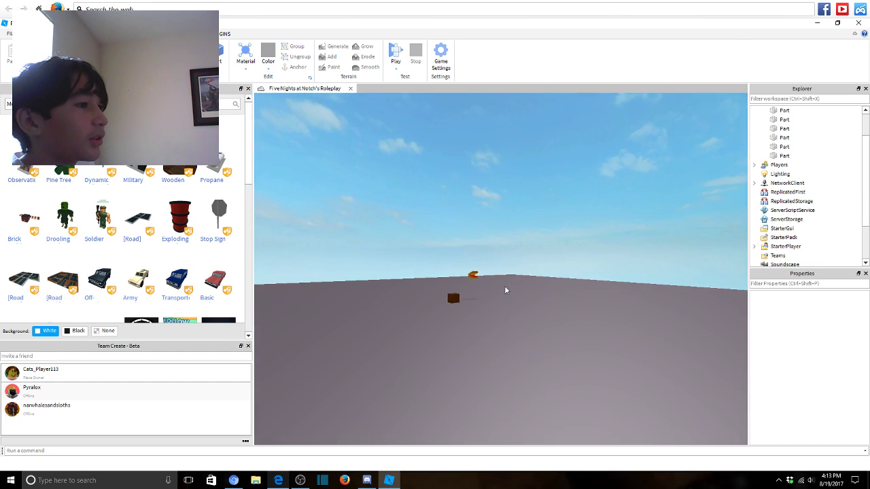
{"action": "left_click", "coordinate": [488, 283]}
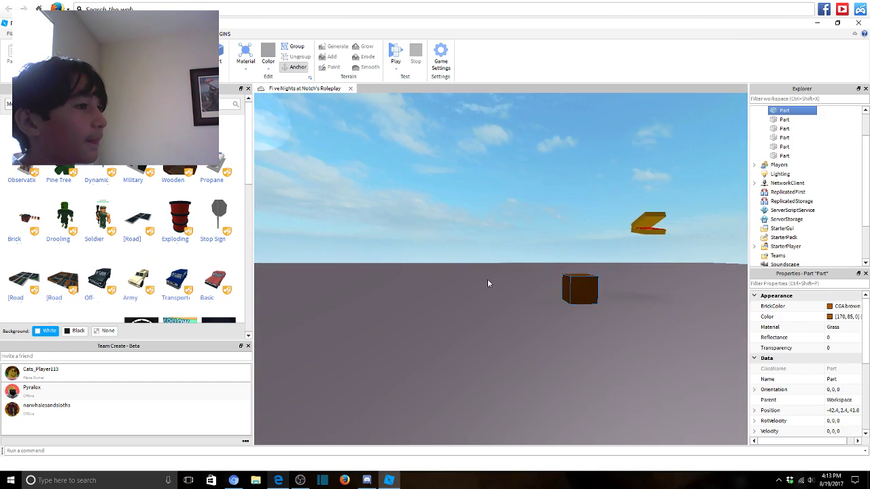
{"action": "key", "text": "f"}
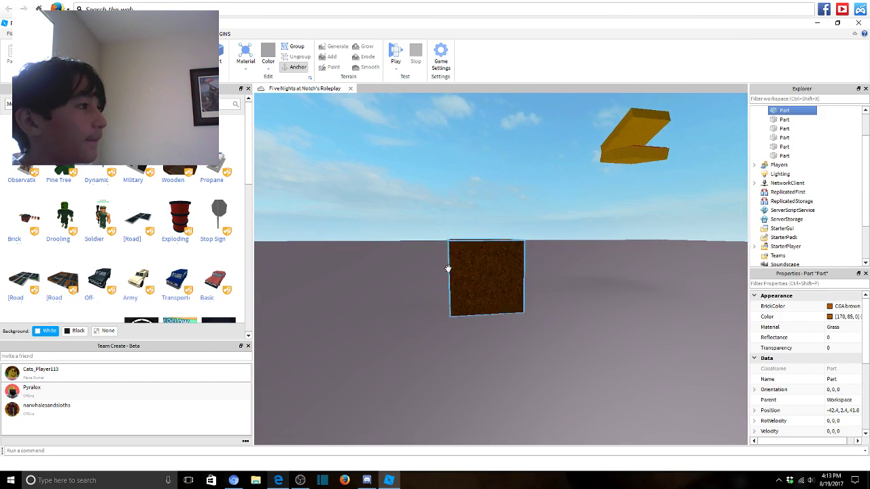
{"action": "left_click", "coordinate": [102, 217]}
{"action": "key", "text": "f"}
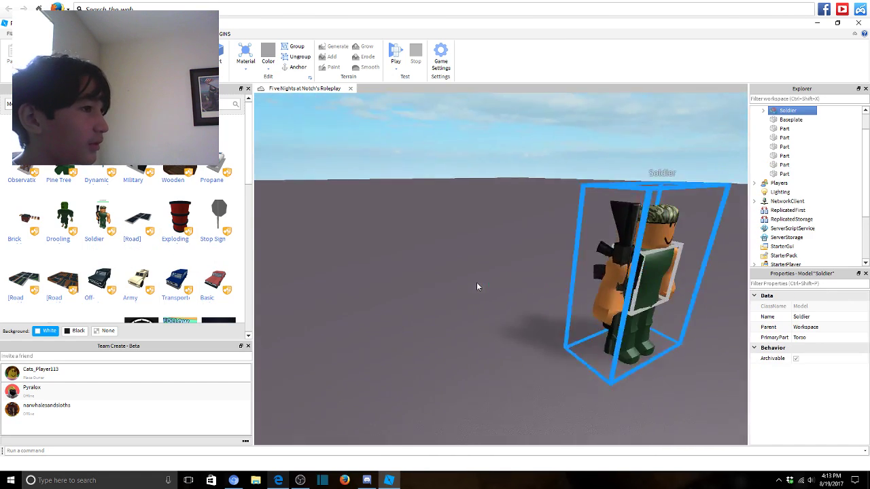
Move the Soldier model next to the brown block so their sizes can be compared.
{"action": "scroll", "coordinate": [476, 282], "scroll_direction": "down", "scroll_amount": 3}
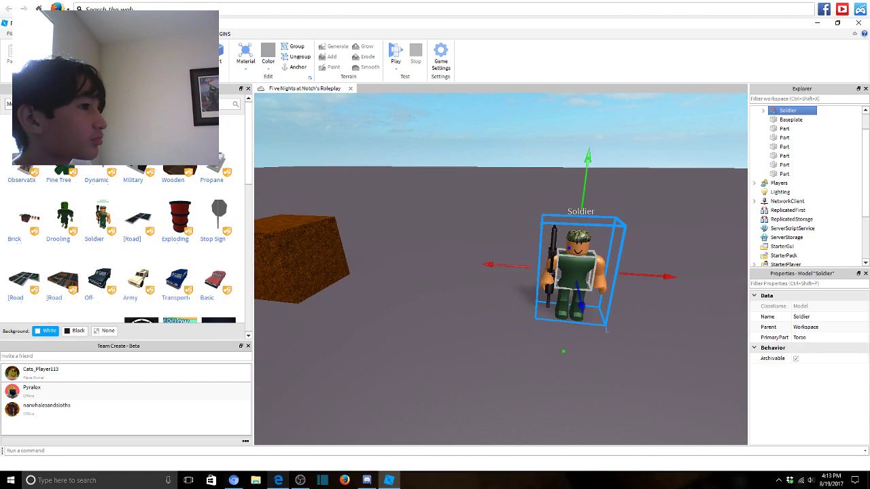
{"action": "key", "text": "a"}
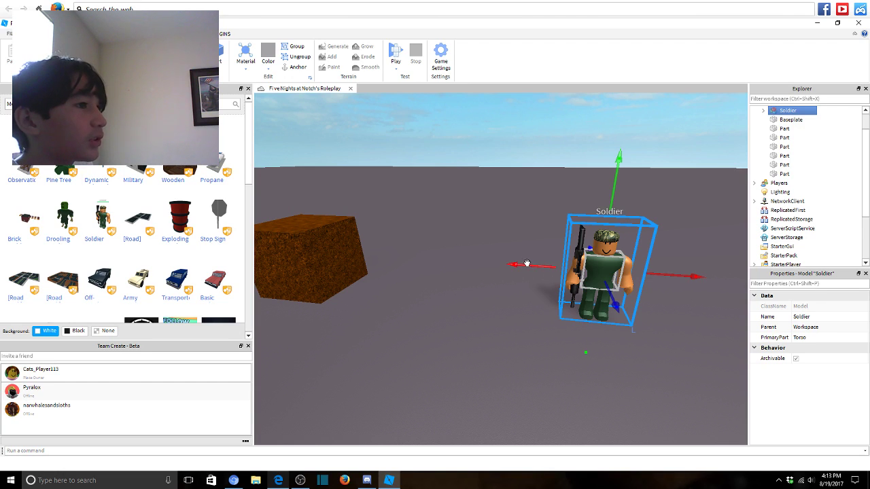
{"action": "left_click_drag", "start_coordinate": [527, 263], "coordinate": [384, 300]}
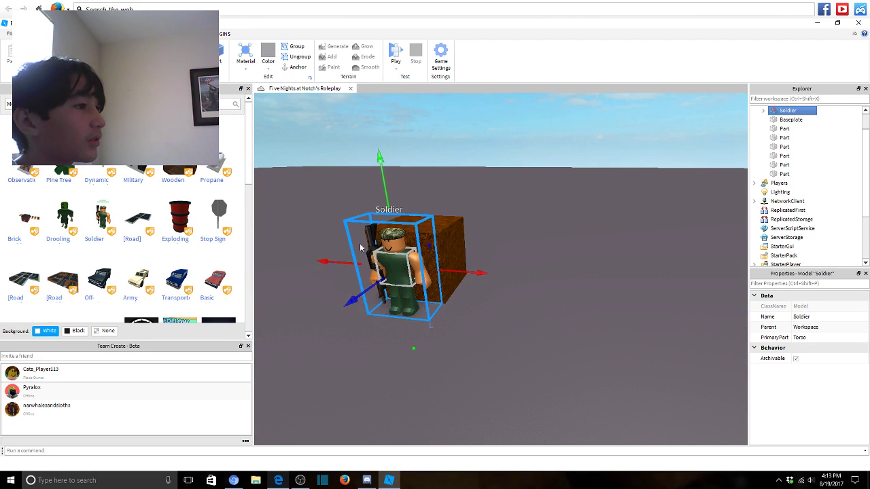
{"action": "right_click_drag", "start_coordinate": [401, 380], "coordinate": [416, 402]}
{"action": "key", "text": "w"}
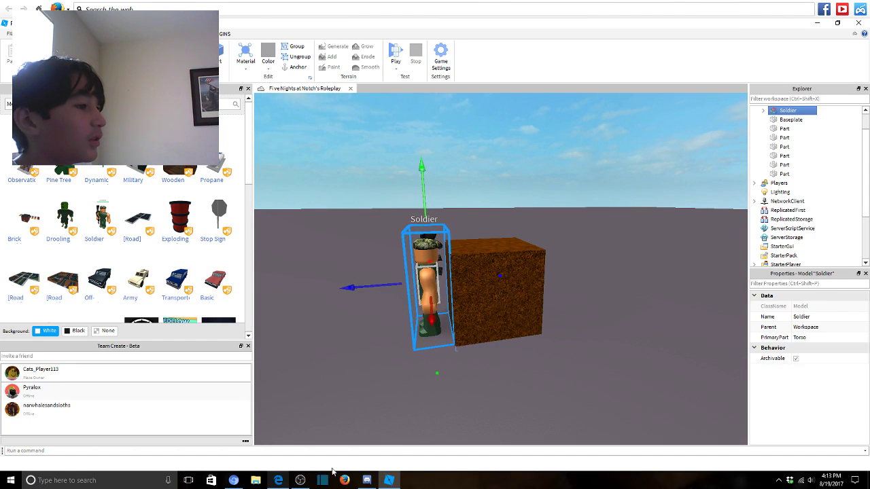
{"action": "left_click", "coordinate": [285, 484]}
{"action": "left_click", "coordinate": [278, 481]}
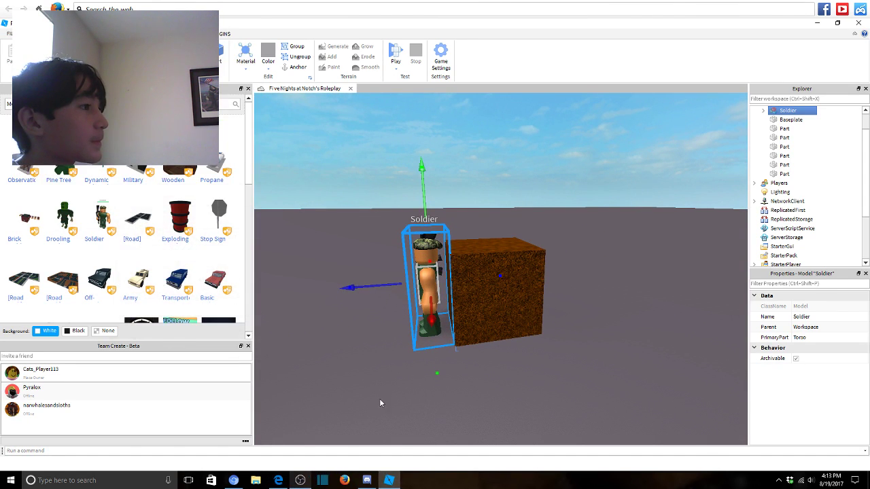
Scale the brown block down in height and shorten it along the red axis.
{"action": "left_click", "coordinate": [557, 294]}
{"action": "left_click", "coordinate": [530, 285]}
{"action": "key", "text": "w"}
{"action": "key", "text": "s"}
{"action": "key", "text": "ctrl+3"}
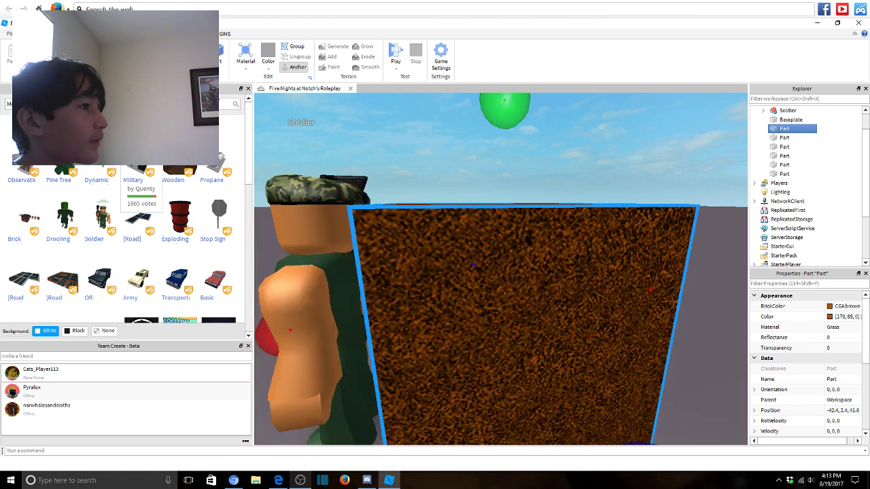
{"action": "left_click_drag", "start_coordinate": [502, 188], "coordinate": [509, 229]}
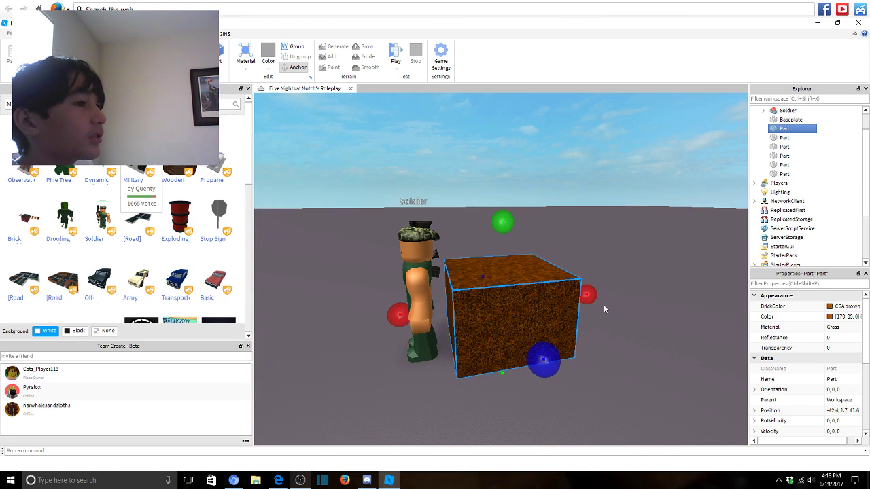
{"action": "left_click_drag", "start_coordinate": [590, 295], "coordinate": [559, 299]}
Shorten the brown block along the blue axis and trim its height slightly, comparing it with the Soldier.
{"action": "scroll", "coordinate": [553, 299], "scroll_direction": "up", "scroll_amount": 5}
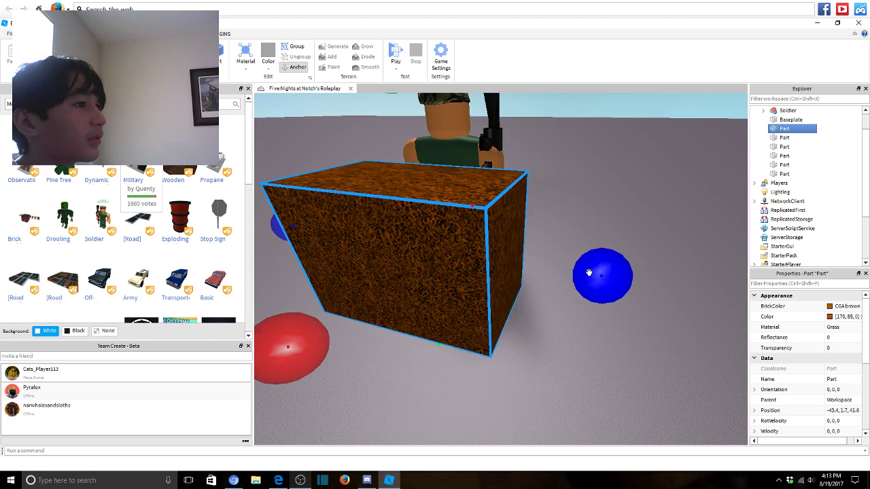
{"action": "left_click_drag", "start_coordinate": [589, 273], "coordinate": [501, 280]}
{"action": "right_click_drag", "start_coordinate": [501, 280], "coordinate": [505, 261]}
{"action": "left_click_drag", "start_coordinate": [482, 184], "coordinate": [545, 243]}
{"action": "right_click_drag", "start_coordinate": [546, 243], "coordinate": [305, 201]}
{"action": "scroll", "coordinate": [305, 204], "scroll_direction": "down", "scroll_amount": 2}
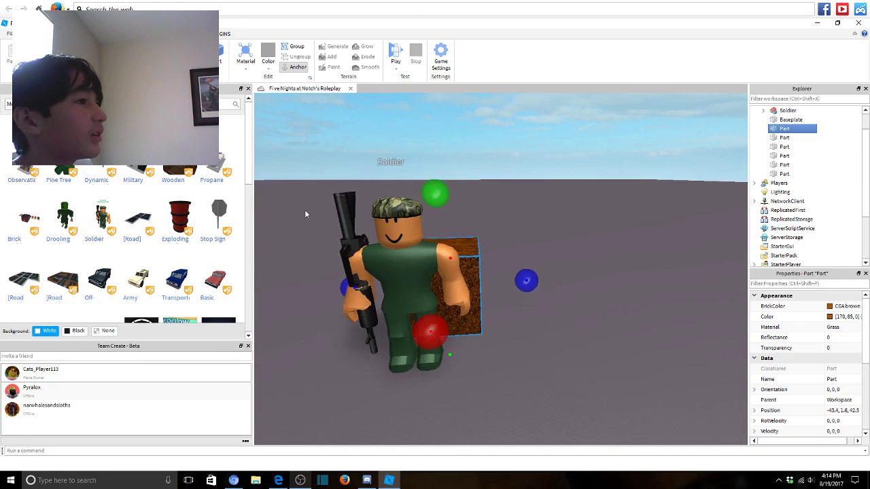
Shift the Soldier sideways along the brown block's face and reselect the block for resizing.
{"action": "left_click", "coordinate": [408, 272]}
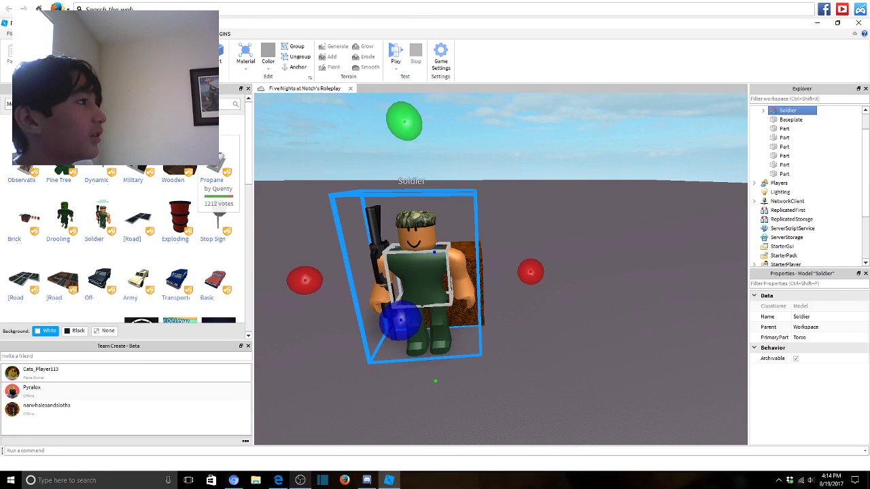
{"action": "key", "text": "ctrl+2"}
{"action": "scroll", "coordinate": [569, 270], "scroll_direction": "up", "scroll_amount": 4}
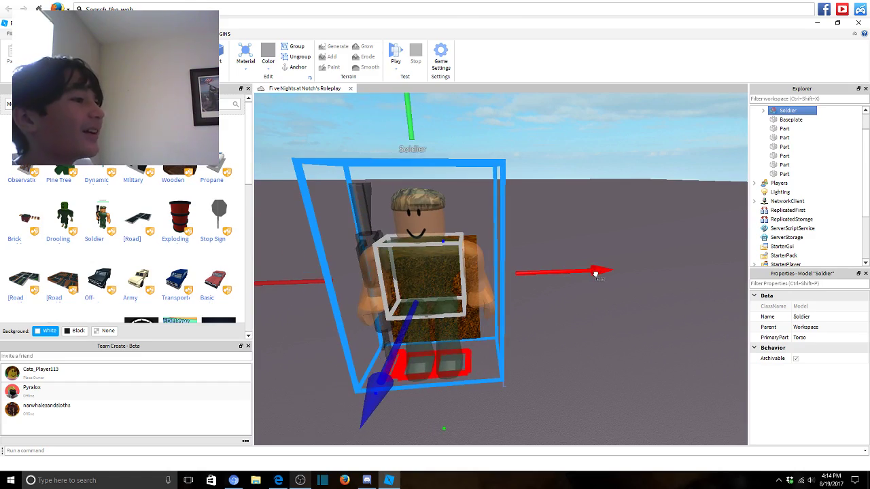
{"action": "right_click_drag", "start_coordinate": [688, 239], "coordinate": [528, 302]}
{"action": "scroll", "coordinate": [583, 258], "scroll_direction": "up", "scroll_amount": 5}
{"action": "left_click", "coordinate": [589, 296]}
{"action": "scroll", "coordinate": [589, 295], "scroll_direction": "down", "scroll_amount": 8}
{"action": "key", "text": "ctrl+3"}
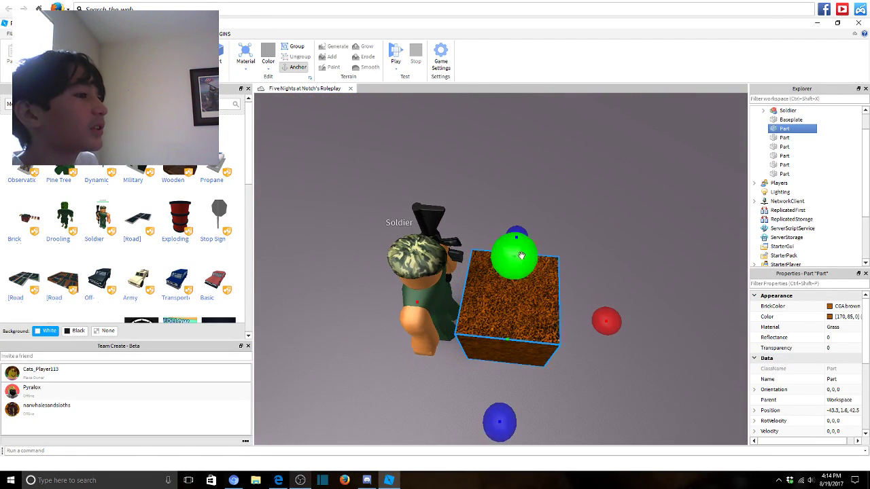
{"action": "key", "text": "ctrl+1"}
{"action": "scroll", "coordinate": [528, 301], "scroll_direction": "down", "scroll_amount": 4}
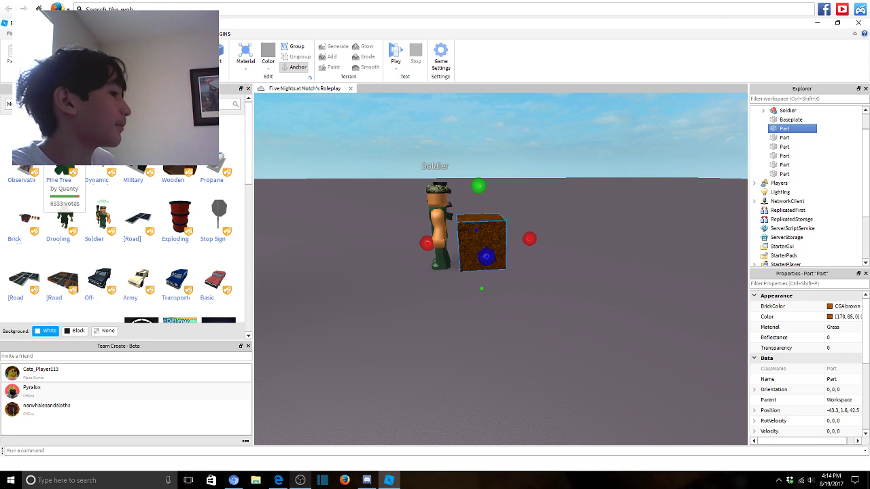
Check the live chat in the browser and the stream status in OBS, and return to Roblox Studio.
{"action": "left_click", "coordinate": [278, 480]}
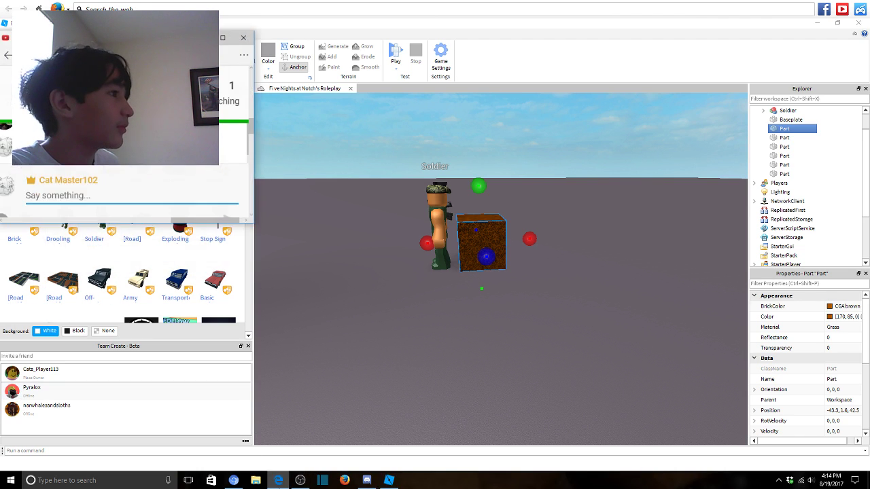
{"action": "left_click", "coordinate": [427, 332]}
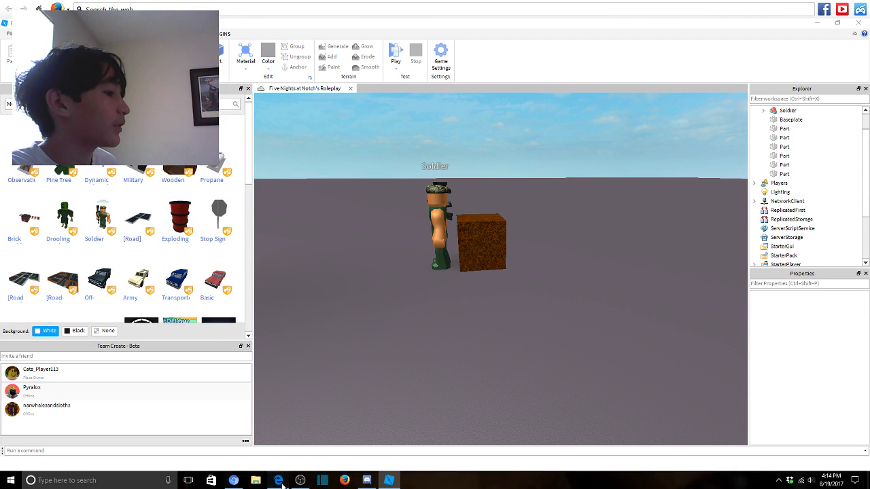
{"action": "left_click", "coordinate": [280, 481]}
{"action": "left_click", "coordinate": [450, 305]}
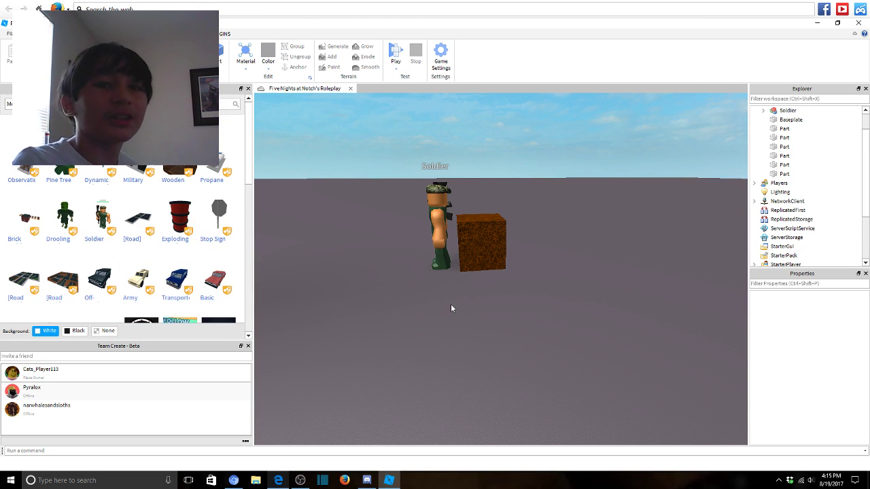
{"action": "left_click", "coordinate": [300, 480]}
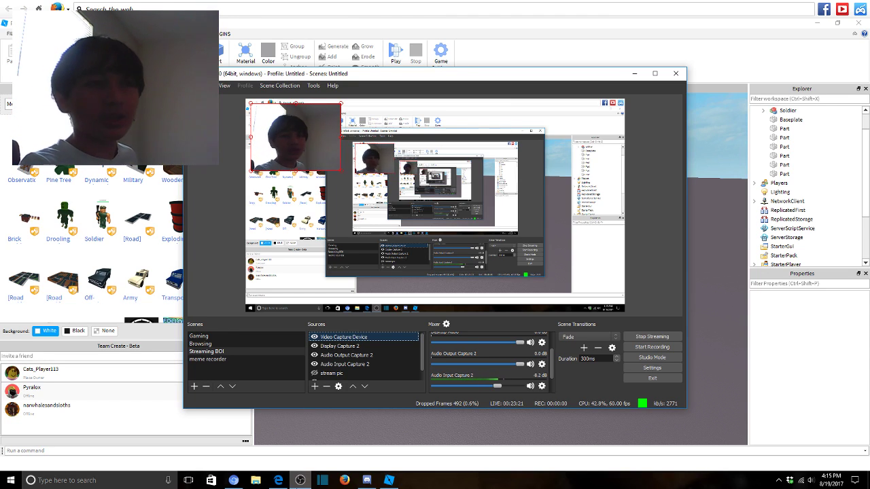
{"action": "left_click", "coordinate": [635, 74]}
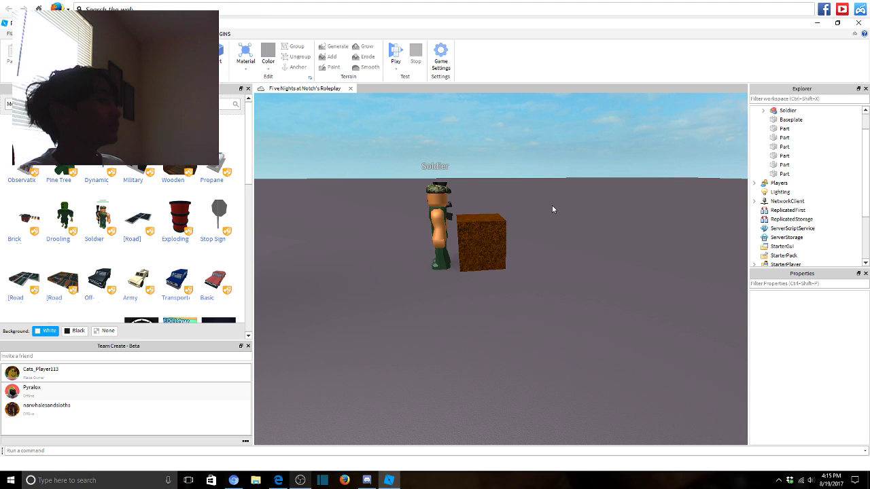
Rename the brown block beside the Soldier as "block thing".
{"action": "key", "text": "a"}
{"action": "key", "text": "w"}
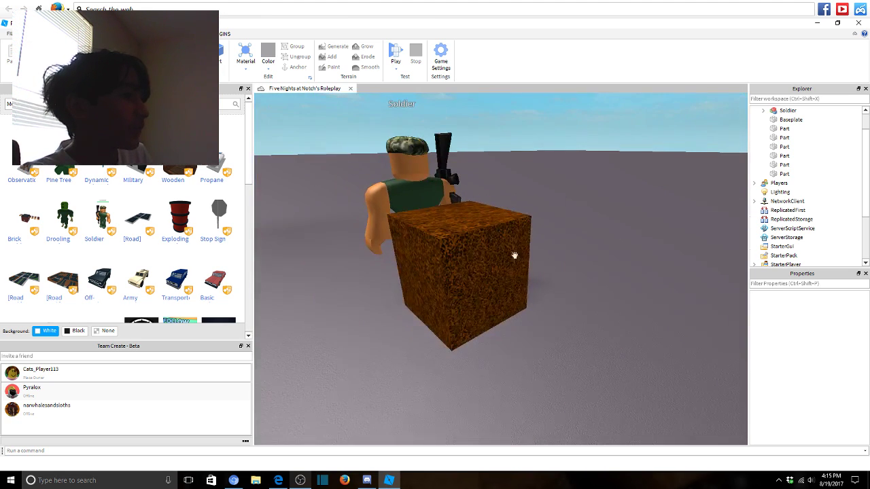
{"action": "left_click", "coordinate": [508, 243]}
{"action": "mouse_move", "coordinate": [509, 243]}
{"action": "right_mouse_down"}
{"action": "mouse_move", "coordinate": [487, 236]}
{"action": "mouse_move", "coordinate": [515, 246]}
{"action": "right_mouse_up"}
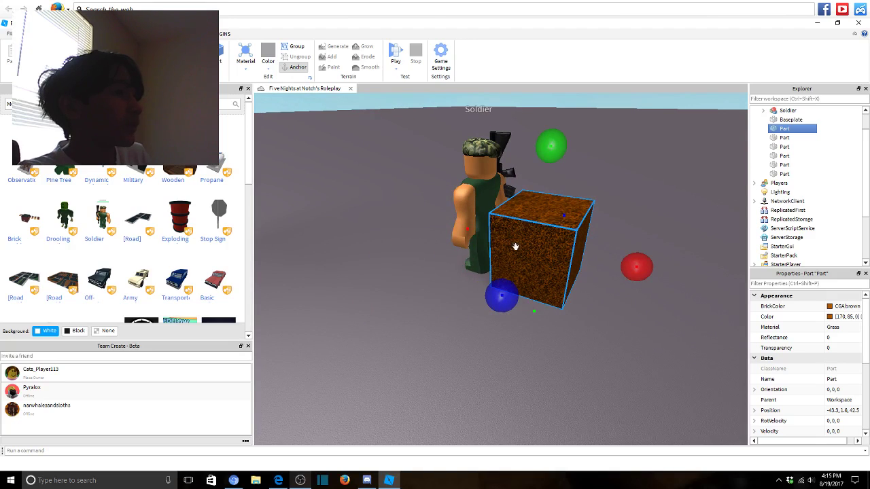
{"action": "right_click", "coordinate": [515, 249]}
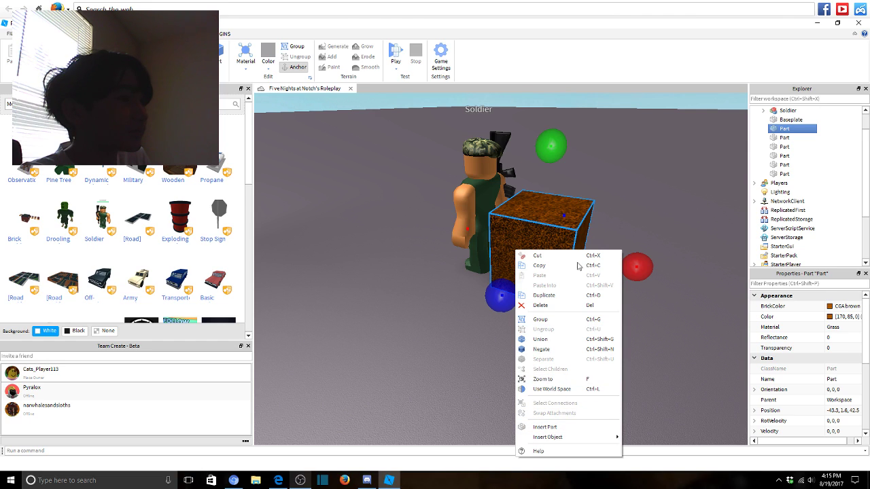
{"action": "right_click", "coordinate": [775, 135]}
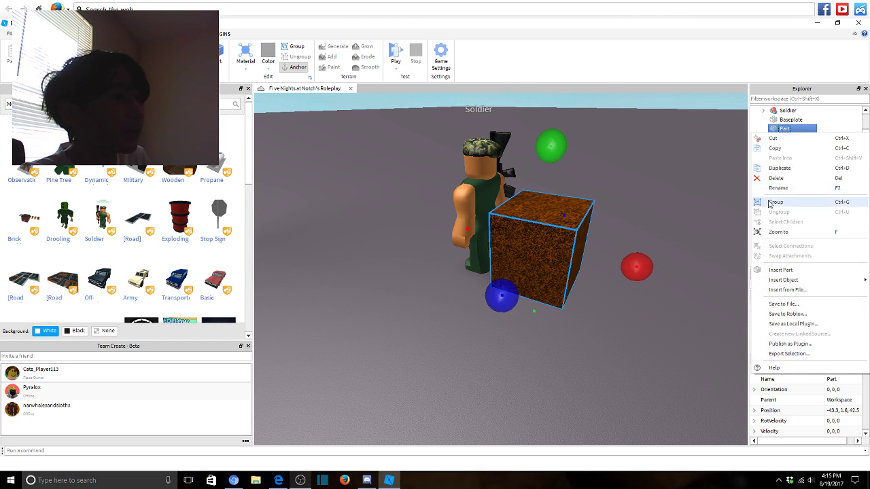
{"action": "key", "text": "Escape"}
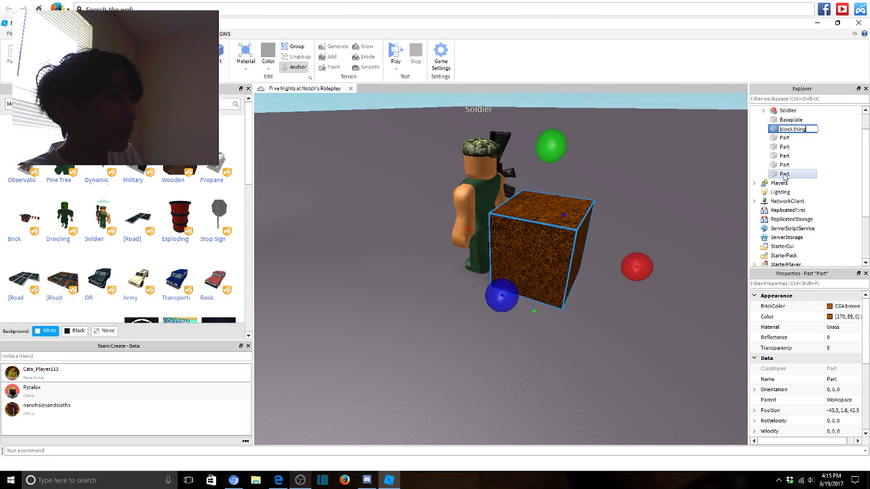
{"action": "key", "text": "Return"}
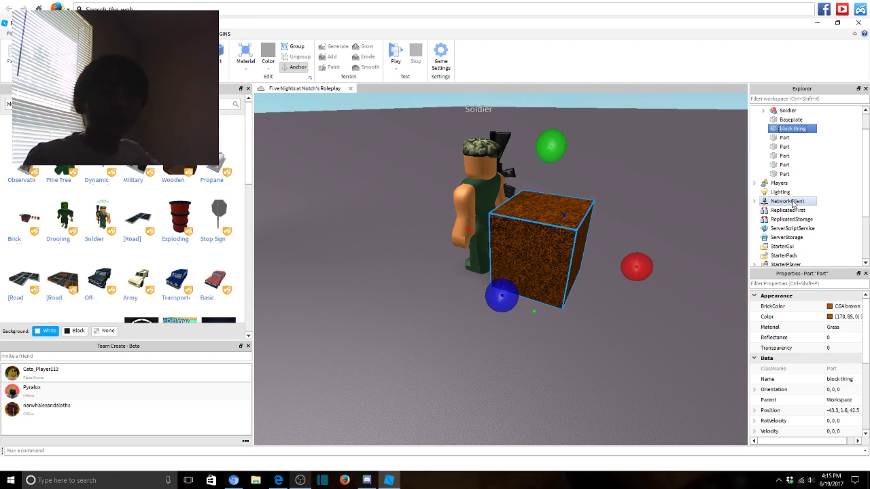
Check the live chat in the Edge browser and return to Roblox Studio.
{"action": "right_click_drag", "start_coordinate": [421, 297], "coordinate": [460, 228]}
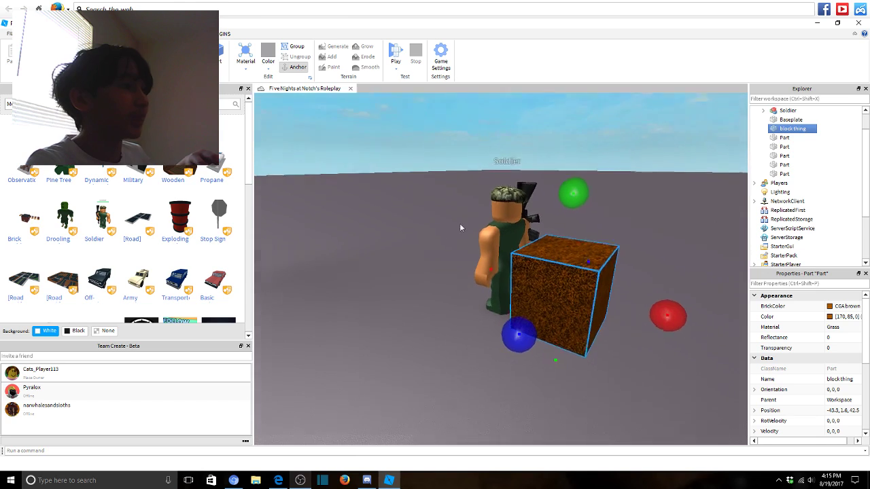
{"action": "left_click", "coordinate": [278, 481]}
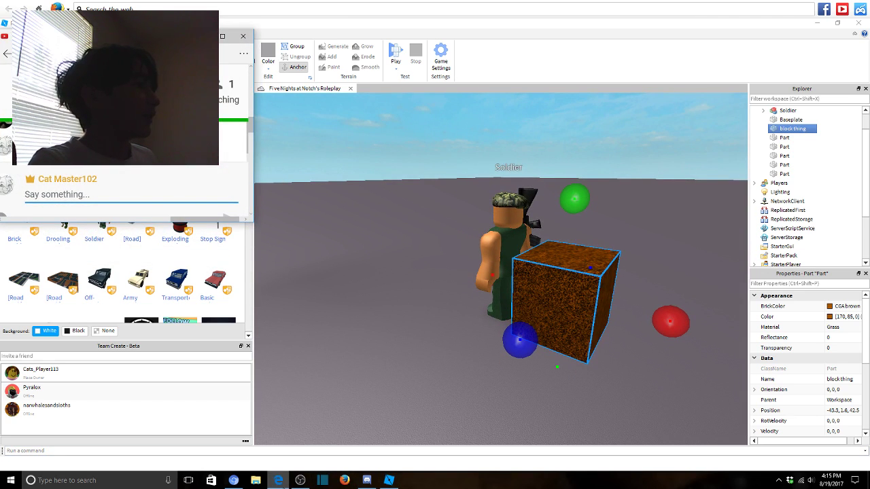
{"action": "left_click", "coordinate": [394, 375]}
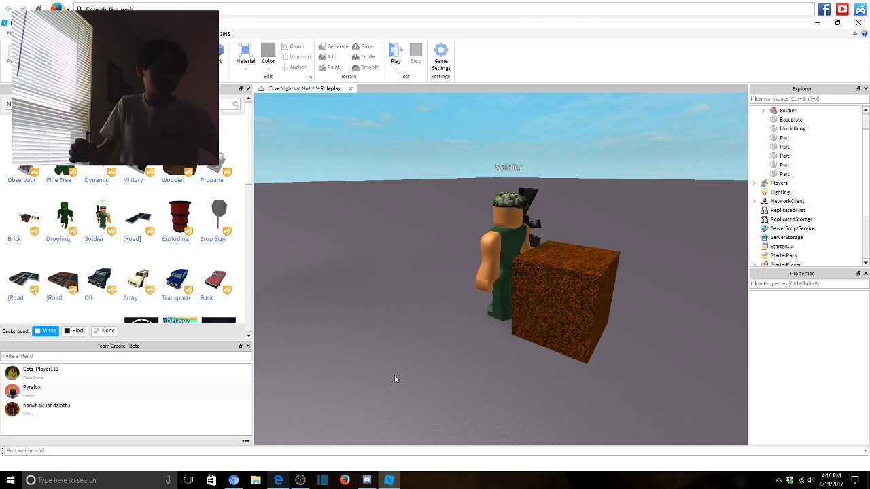
Switch to the stream page in Edge and add "fixed" to the end of the stream title.
{"action": "left_click", "coordinate": [277, 480]}
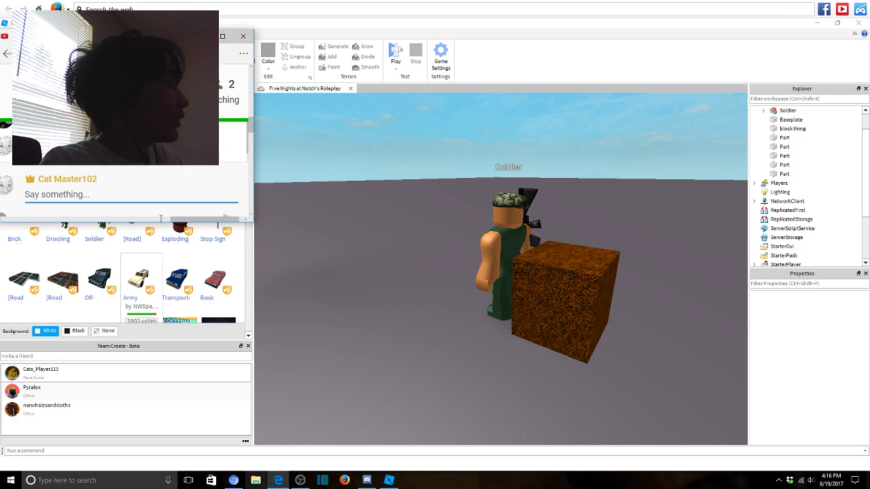
{"action": "scroll", "coordinate": [194, 213], "scroll_direction": "down", "scroll_amount": 5}
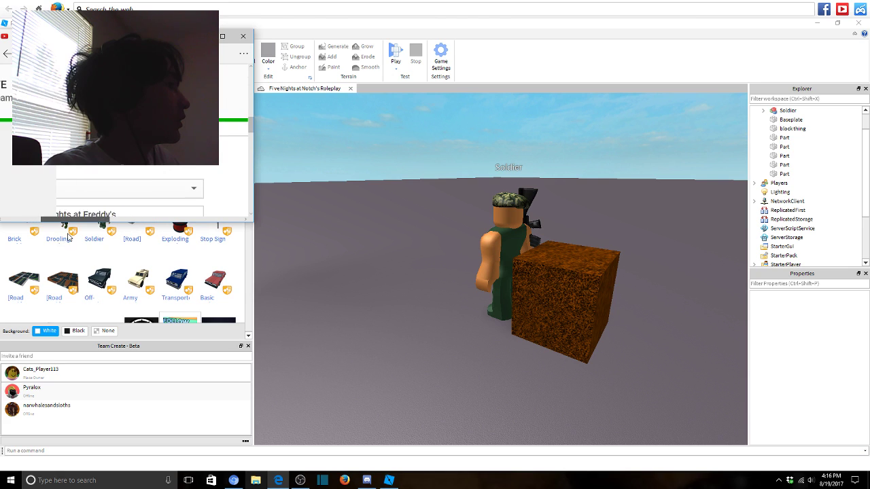
{"action": "scroll", "coordinate": [102, 197], "scroll_direction": "up", "scroll_amount": 2}
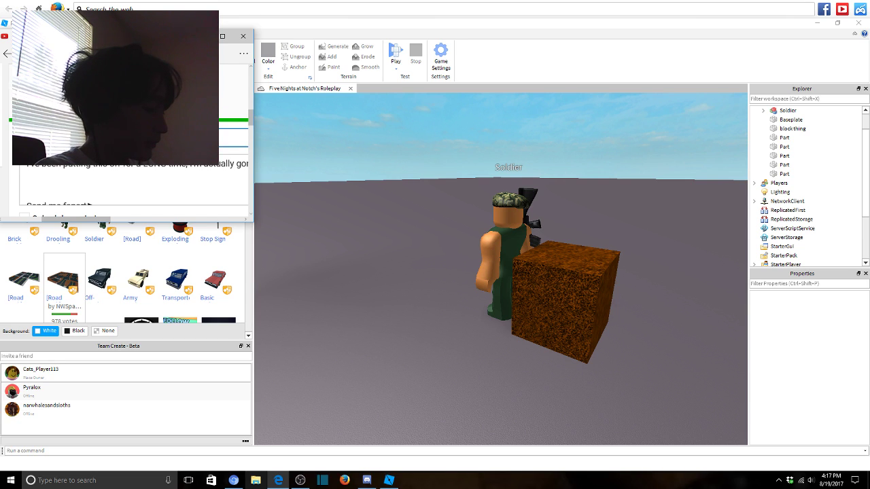
{"action": "type", "text": "ixed"}
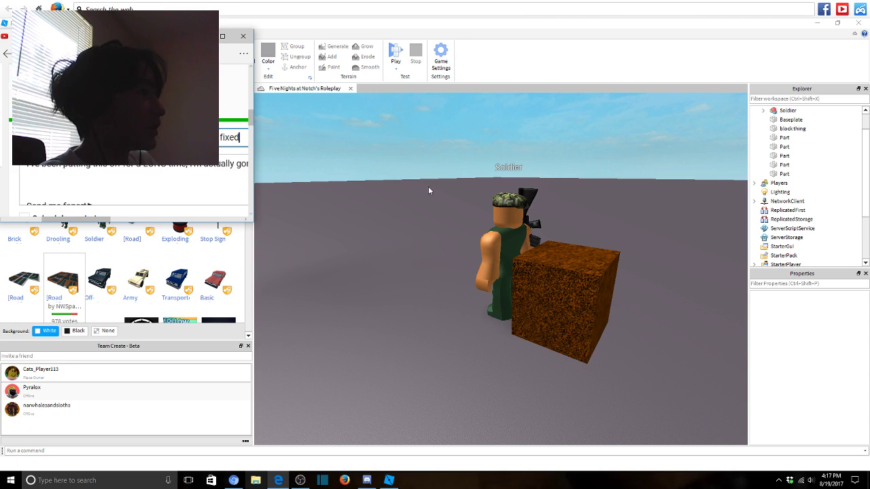
Read the latest live chat messages on the stream page, and return to Roblox Studio.
{"action": "scroll", "coordinate": [129, 163], "scroll_direction": "right", "scroll_amount": 2}
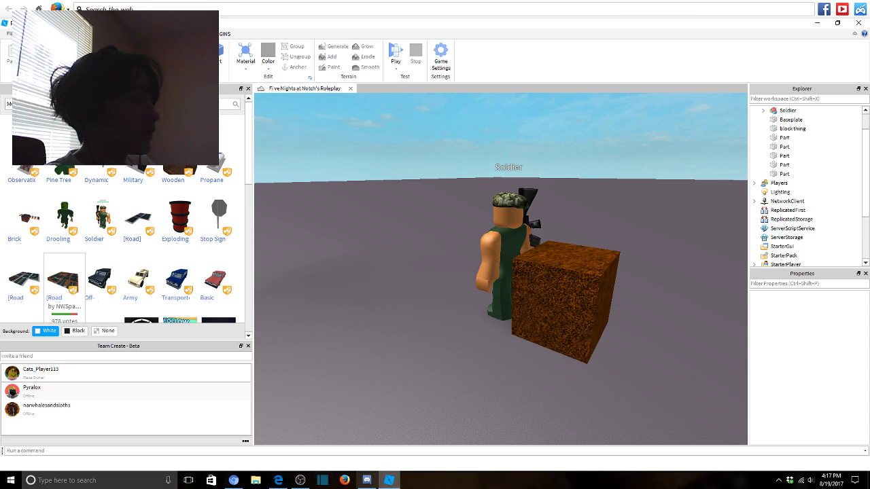
{"action": "left_click_drag", "start_coordinate": [126, 219], "coordinate": [279, 216]}
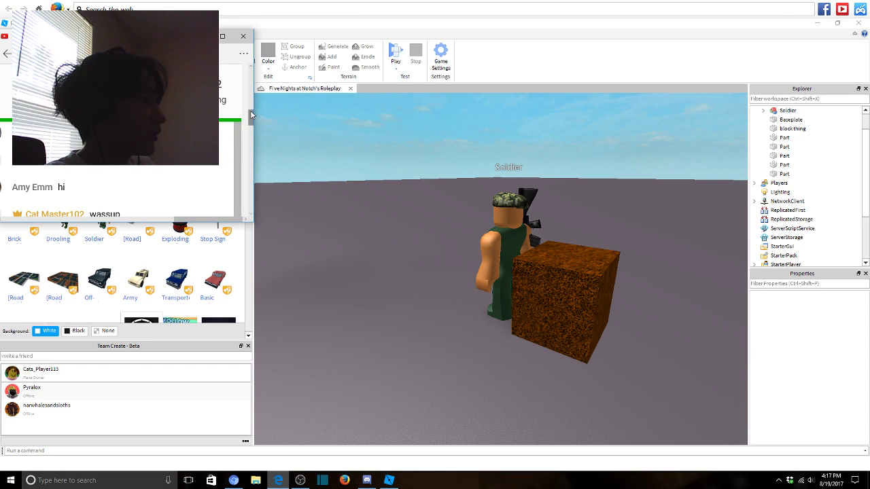
{"action": "left_click_drag", "start_coordinate": [251, 115], "coordinate": [250, 121]}
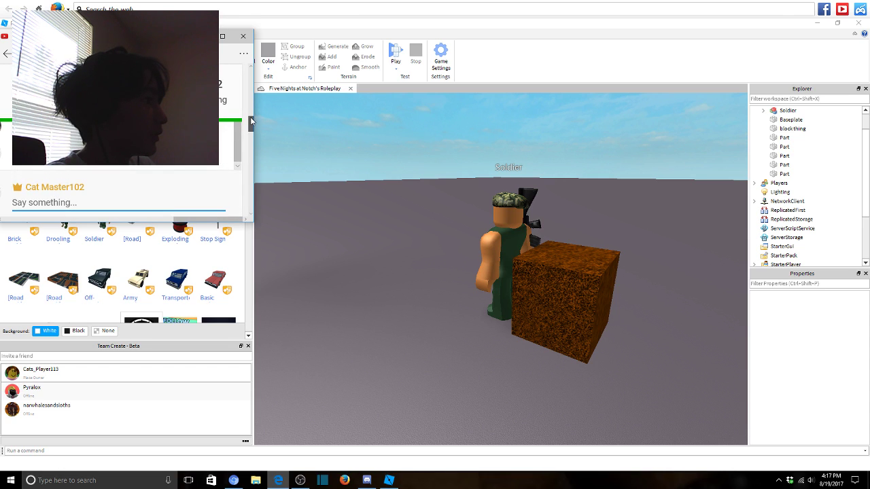
{"action": "left_click", "coordinate": [348, 165]}
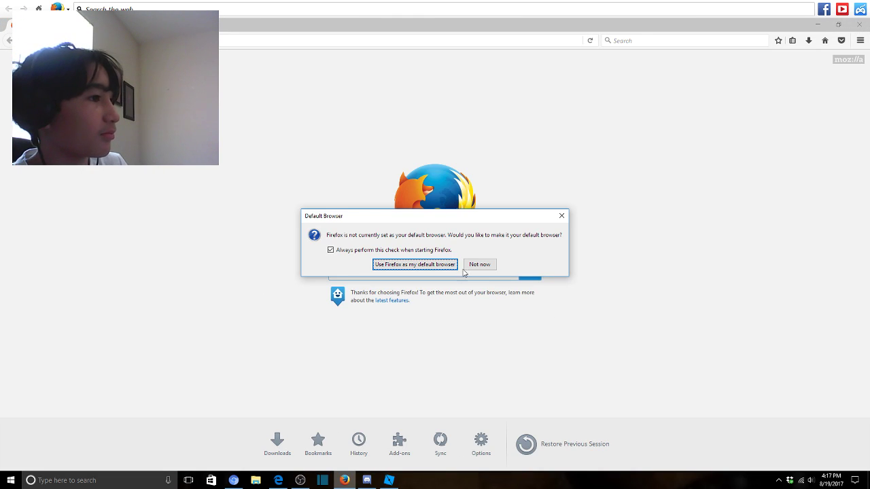
In Firefox, decline making it the default browser and load the Scratch website.
{"action": "left_click", "coordinate": [480, 263]}
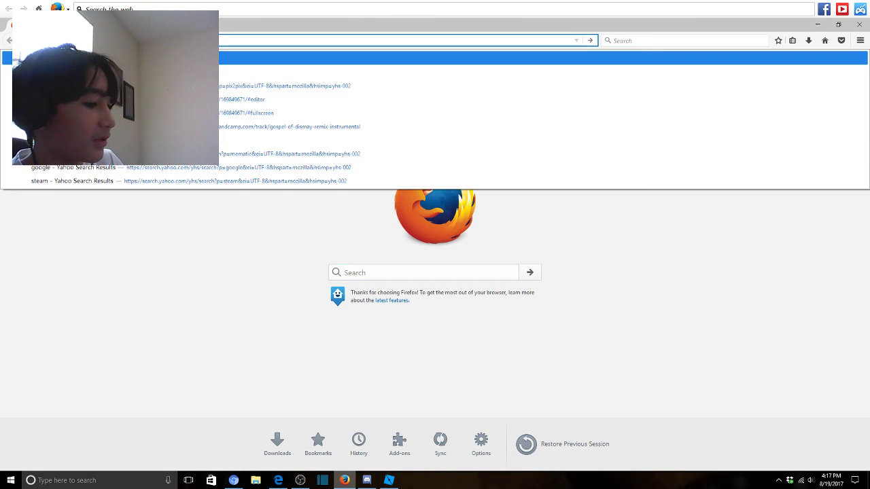
{"action": "left_click", "coordinate": [322, 479]}
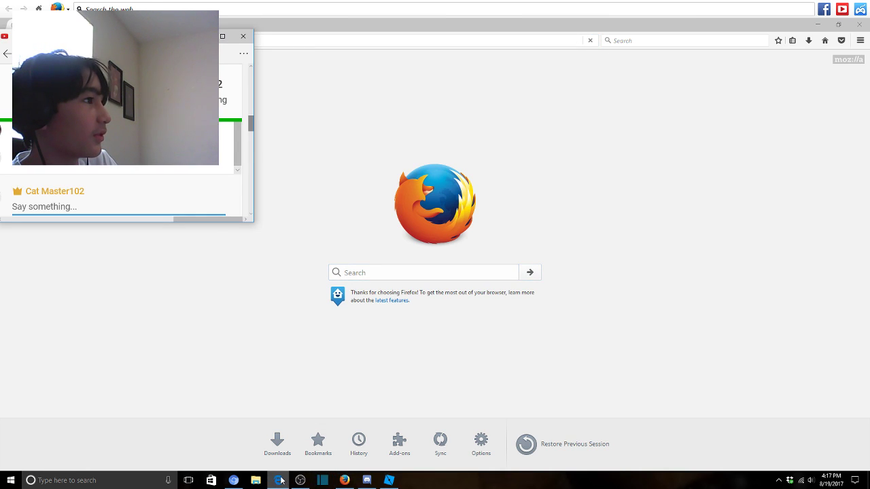
{"action": "left_click", "coordinate": [280, 464]}
{"action": "left_click", "coordinate": [278, 440]}
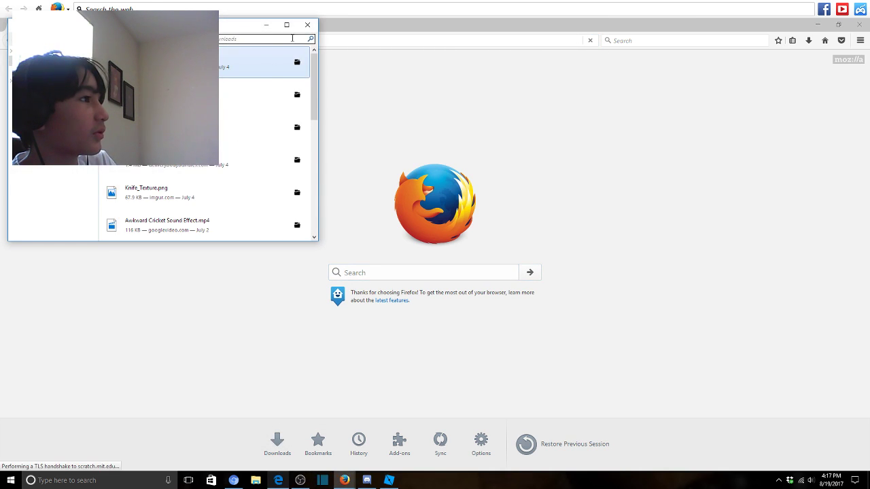
{"action": "left_click", "coordinate": [309, 26]}
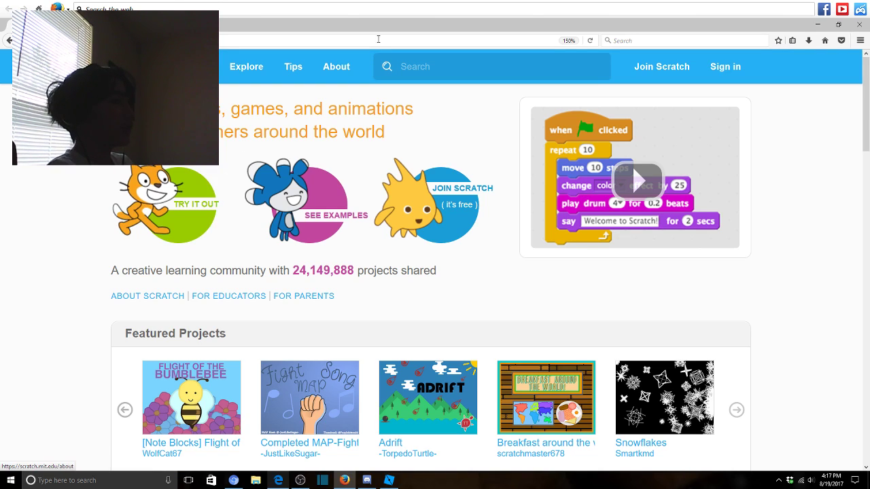
Sign in to Scratch with the account's username and saved password.
{"action": "left_click", "coordinate": [712, 67]}
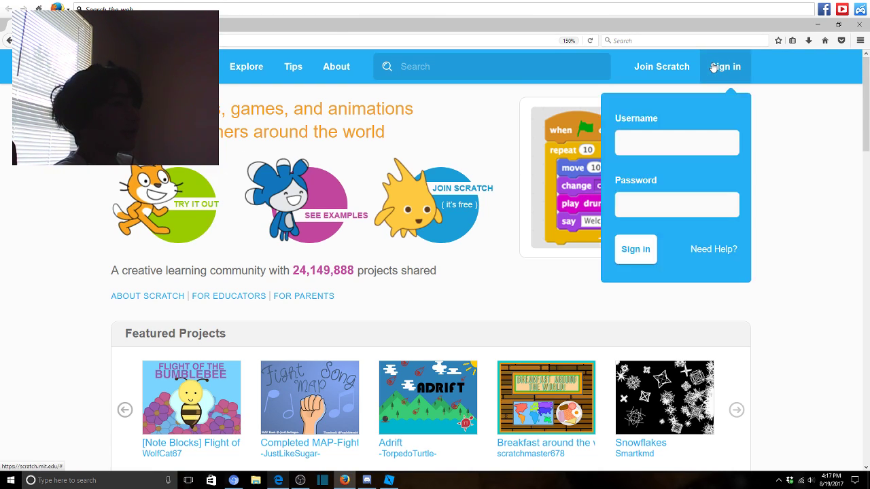
{"action": "left_click", "coordinate": [683, 139]}
{"action": "left_click", "coordinate": [672, 178]}
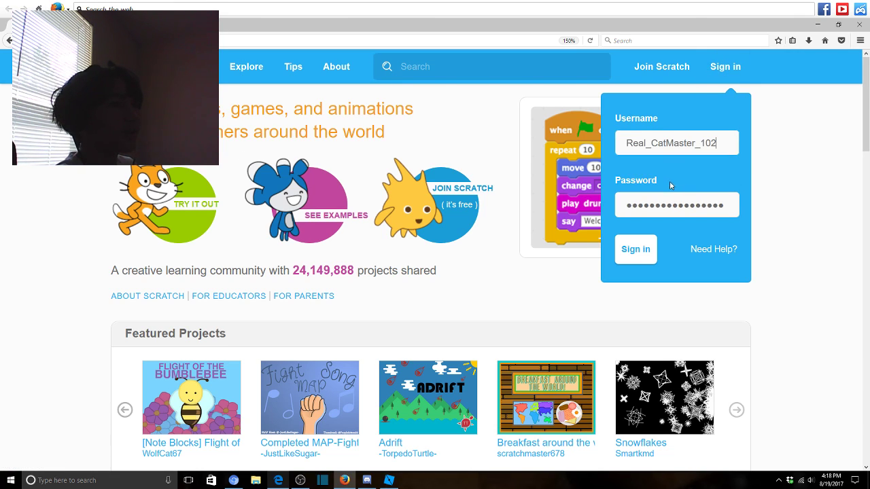
{"action": "left_click", "coordinate": [644, 249]}
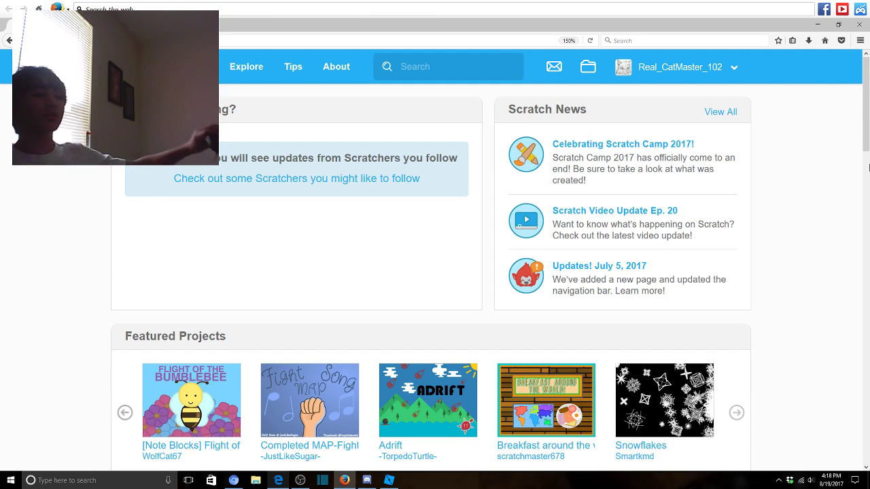
Look over the Scratch home page and open the account's My Stuff page.
{"action": "scroll", "coordinate": [838, 188], "scroll_direction": "down", "scroll_amount": 5}
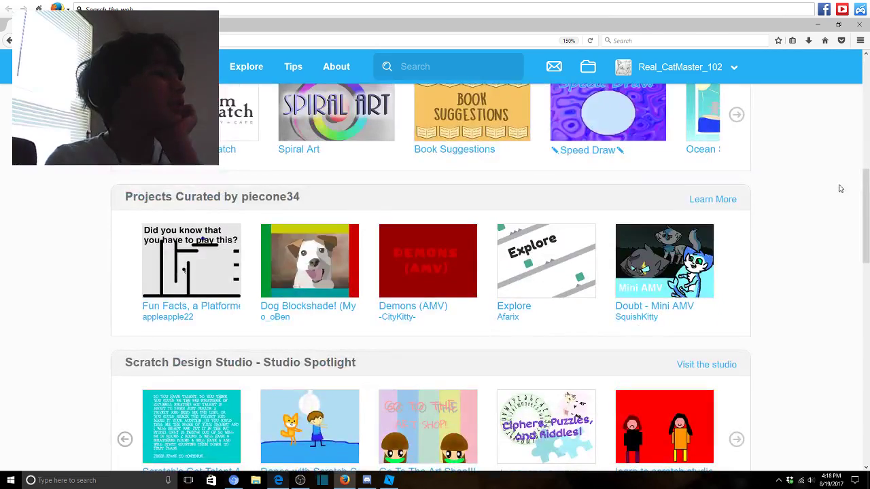
{"action": "scroll", "coordinate": [778, 217], "scroll_direction": "down", "scroll_amount": 4}
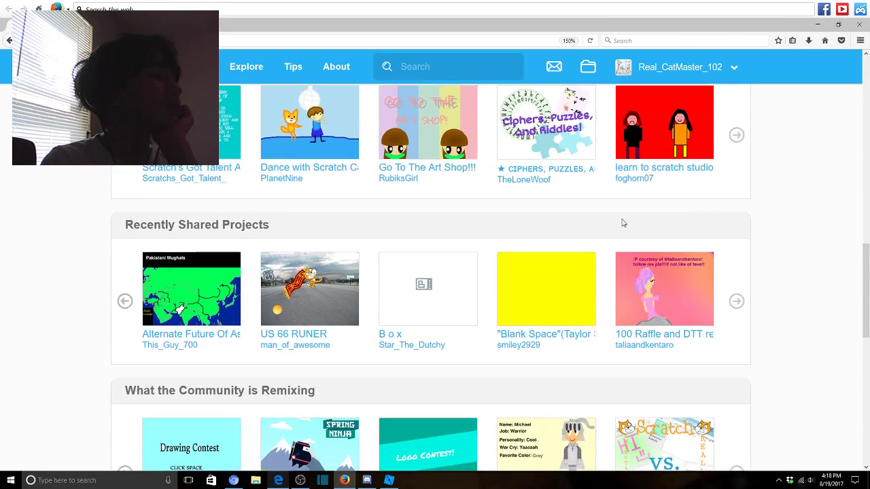
{"action": "scroll", "coordinate": [621, 224], "scroll_direction": "up", "scroll_amount": 8}
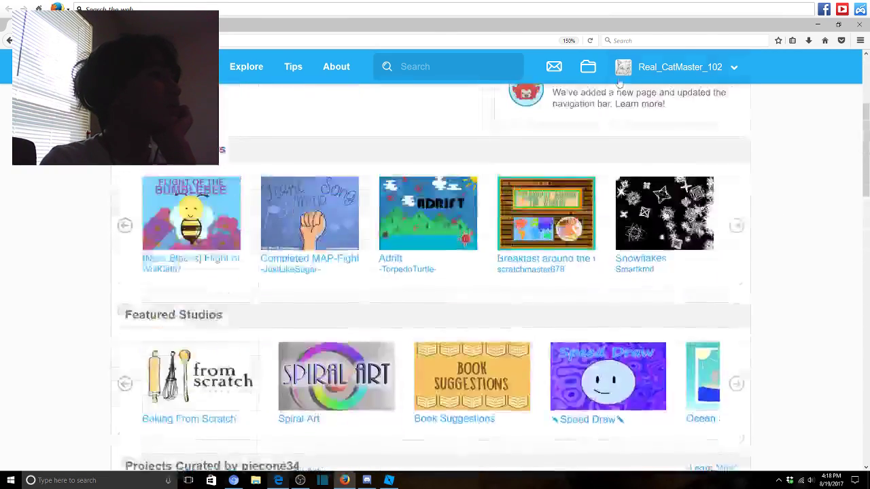
{"action": "left_click", "coordinate": [620, 80]}
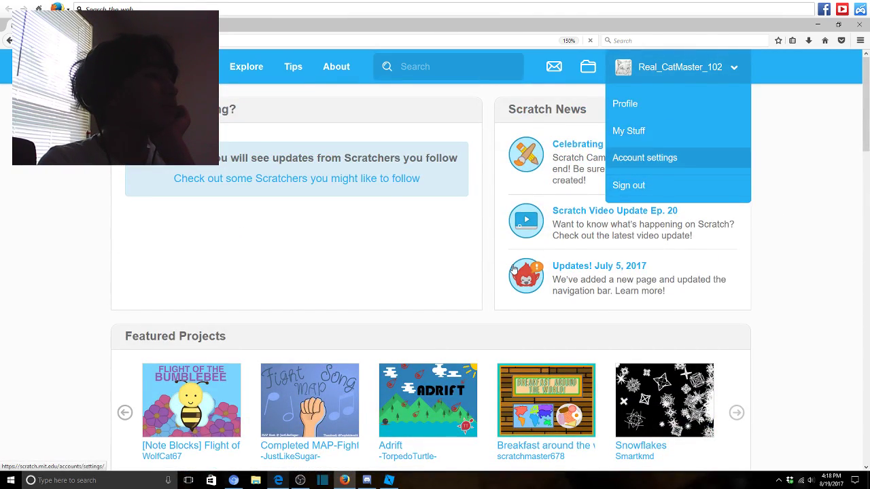
{"action": "left_click", "coordinate": [644, 157]}
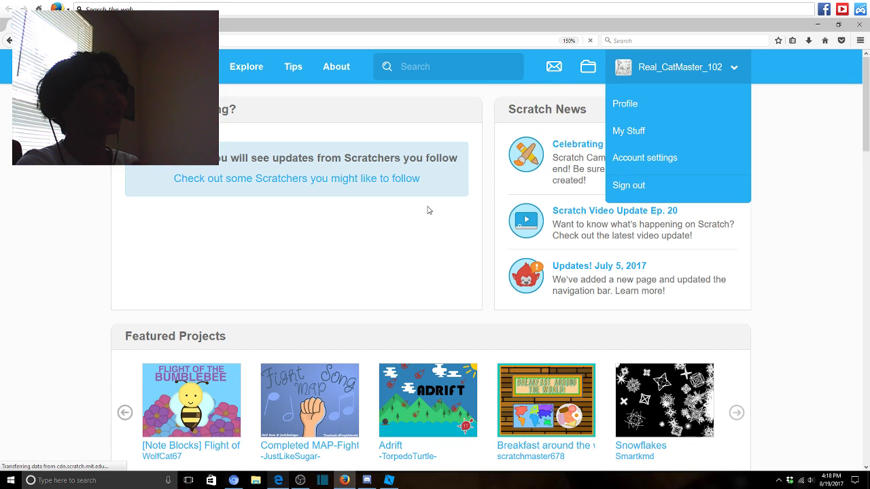
Look through the My Stuff project list and open the inside of the Untitled project with the Notch thumbnail.
{"action": "scroll", "coordinate": [385, 247], "scroll_direction": "down", "scroll_amount": 10}
{"action": "scroll", "coordinate": [408, 238], "scroll_direction": "up", "scroll_amount": 2}
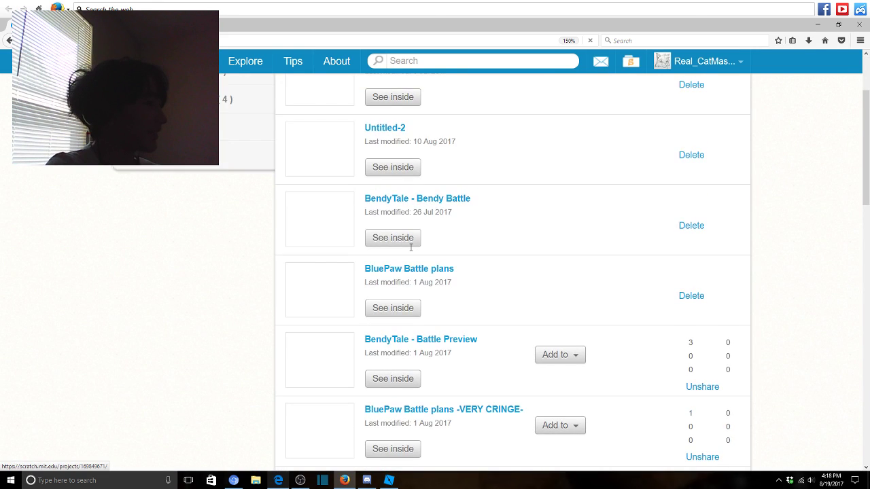
{"action": "scroll", "coordinate": [433, 229], "scroll_direction": "down", "scroll_amount": 1}
{"action": "scroll", "coordinate": [413, 265], "scroll_direction": "down", "scroll_amount": 2}
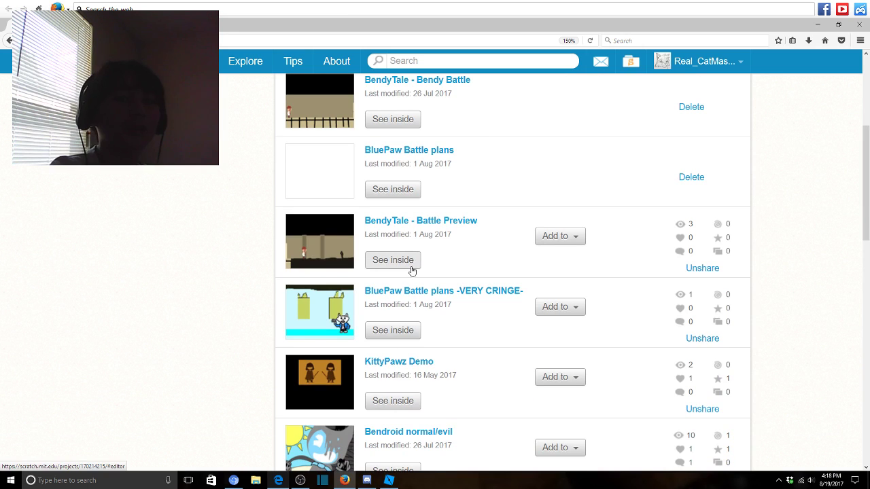
{"action": "scroll", "coordinate": [435, 265], "scroll_direction": "up", "scroll_amount": 1}
{"action": "scroll", "coordinate": [454, 259], "scroll_direction": "up", "scroll_amount": 5}
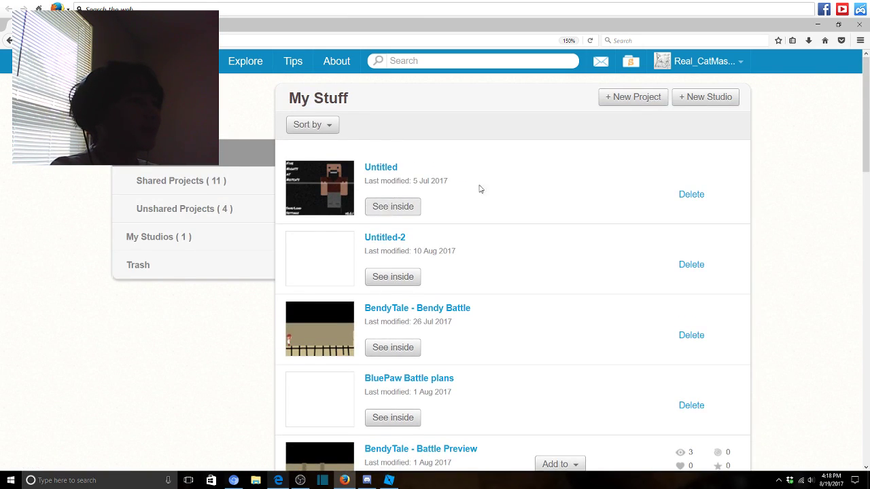
{"action": "left_click", "coordinate": [399, 209]}
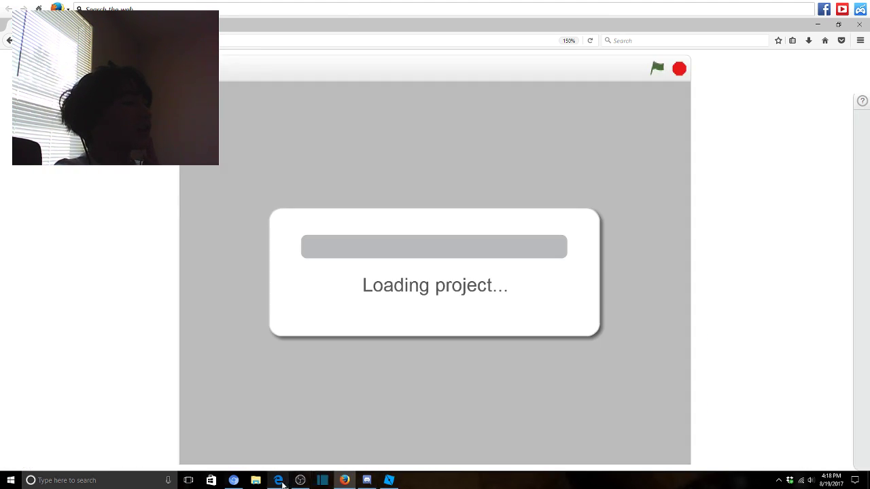
Check the live chat in Edge while the Scratch project loads, and return to Firefox.
{"action": "left_click", "coordinate": [280, 481]}
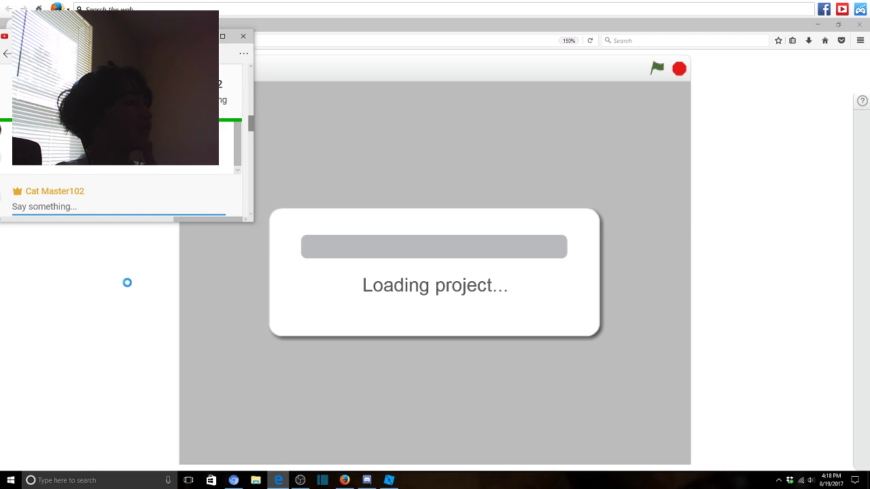
{"action": "left_click", "coordinate": [373, 102]}
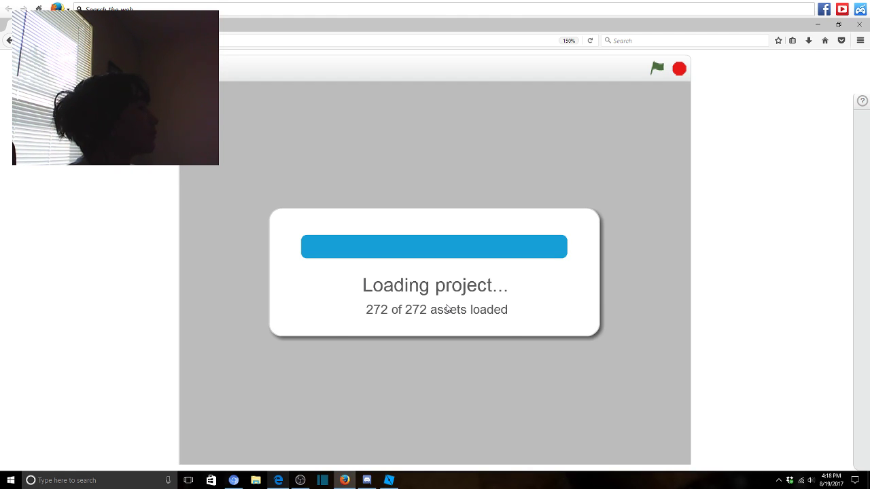
Look over the Notch sprite's scripts, and play a new game full screen up to the Night 1 office.
{"action": "scroll", "coordinate": [564, 375], "scroll_direction": "down", "scroll_amount": 3}
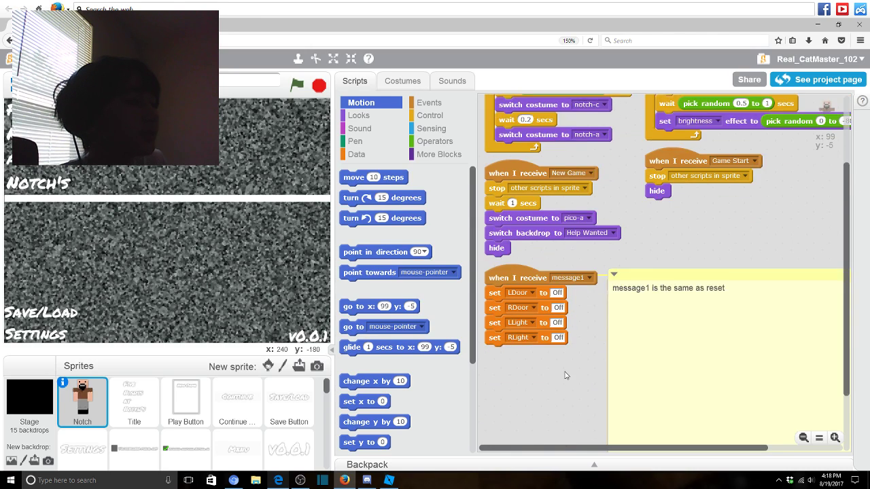
{"action": "scroll", "coordinate": [565, 375], "scroll_direction": "up", "scroll_amount": 3}
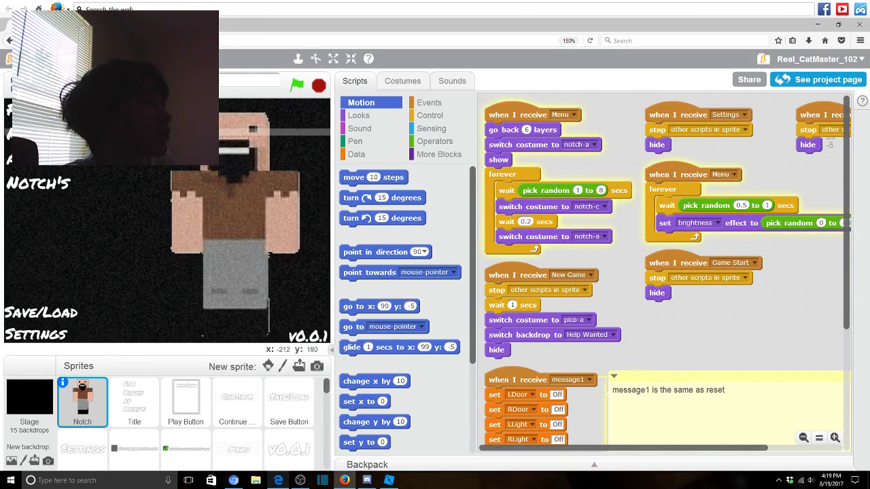
{"action": "left_click", "coordinate": [5, 79]}
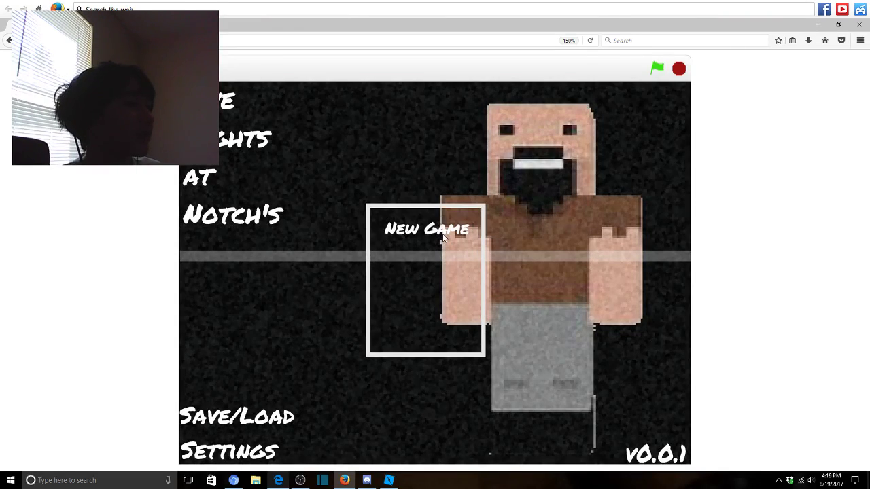
{"action": "left_click", "coordinate": [442, 235]}
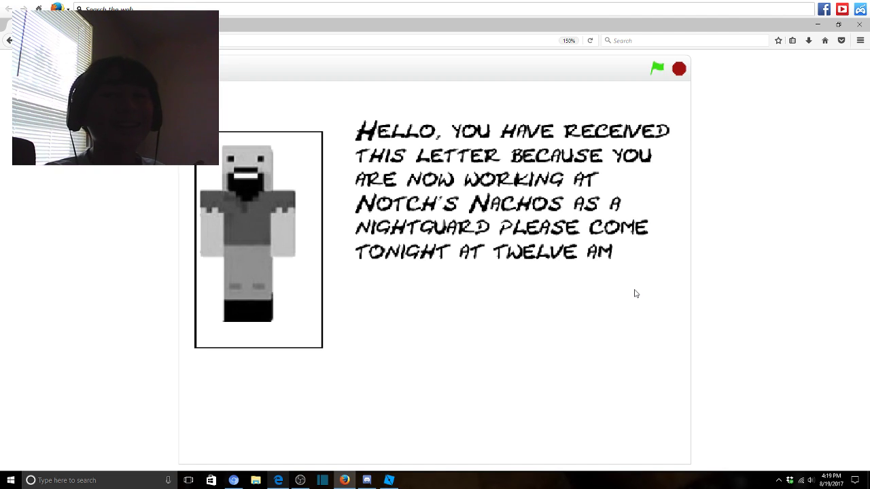
{"action": "left_click", "coordinate": [425, 257]}
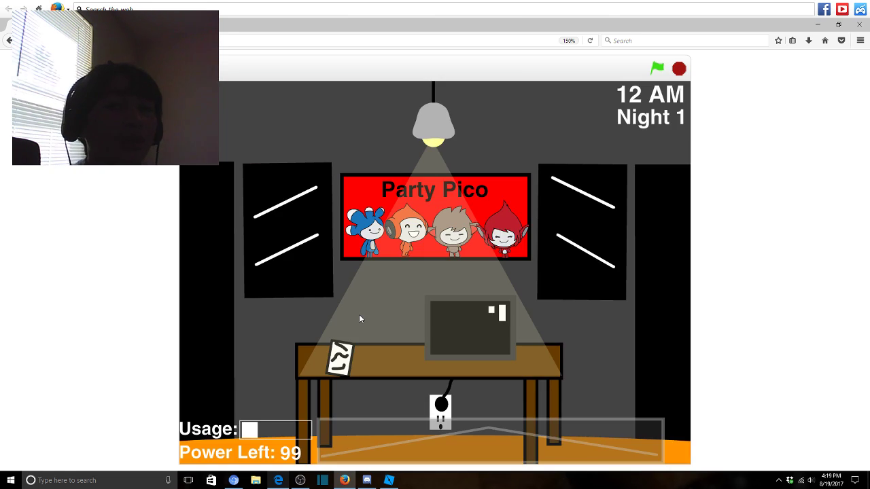
{"action": "mouse_move", "coordinate": [496, 449]}
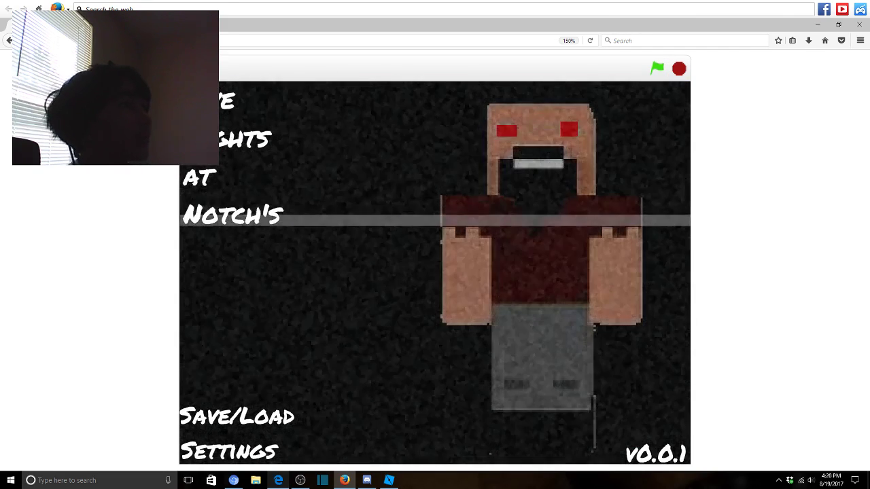
Leave the full-screen stage and look through the Notch sprite's scripts again.
{"action": "key", "text": "Escape"}
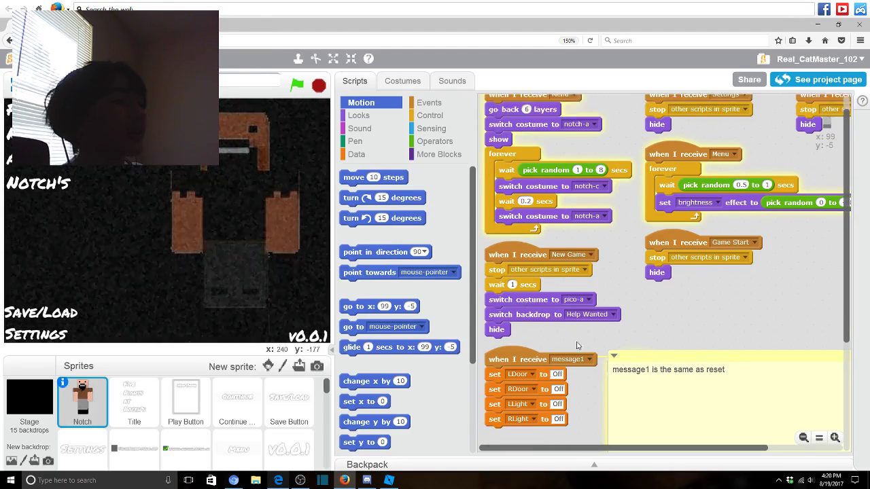
{"action": "scroll", "coordinate": [582, 340], "scroll_direction": "down", "scroll_amount": 3}
{"action": "scroll", "coordinate": [591, 335], "scroll_direction": "up", "scroll_amount": 3}
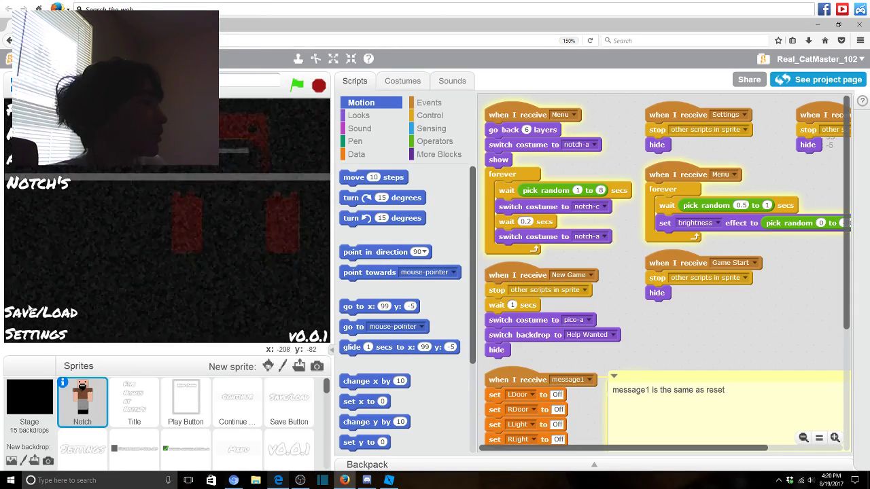
Start a new game on the full-screen stage and check the live chat in Edge while the letter shows.
{"action": "left_click", "coordinate": [10, 81]}
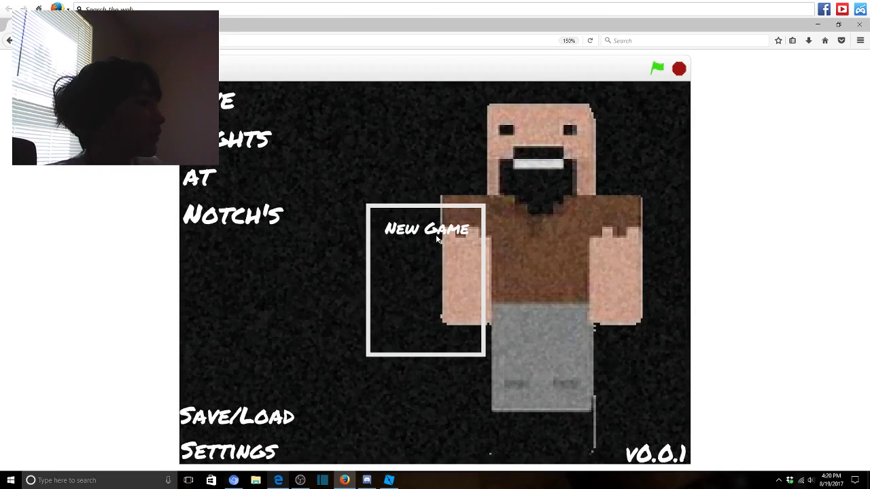
{"action": "left_click", "coordinate": [433, 241]}
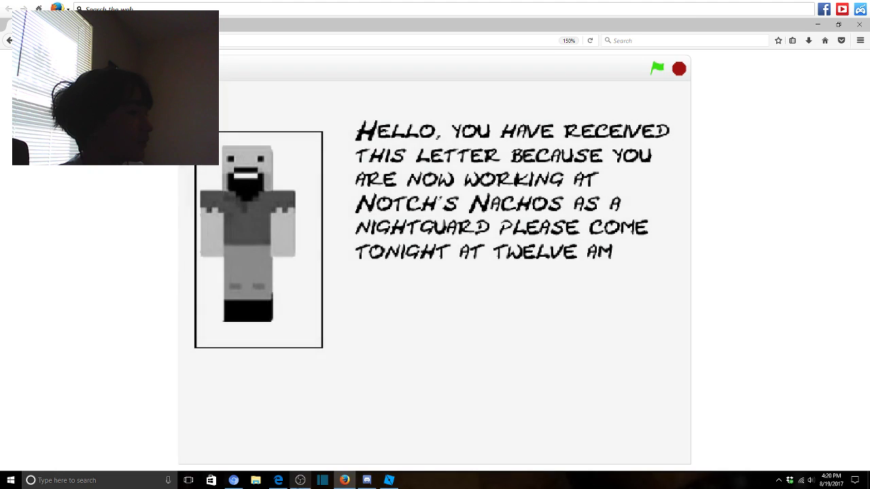
{"action": "left_click", "coordinate": [278, 480]}
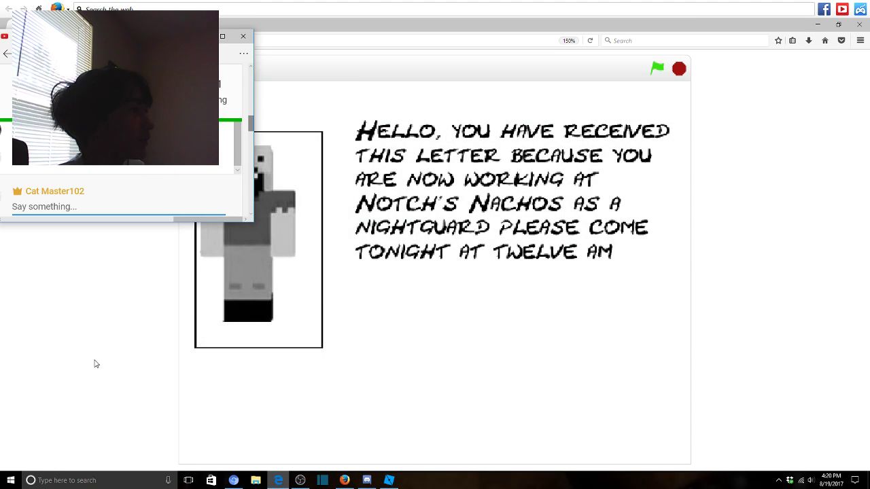
{"action": "left_click", "coordinate": [341, 293]}
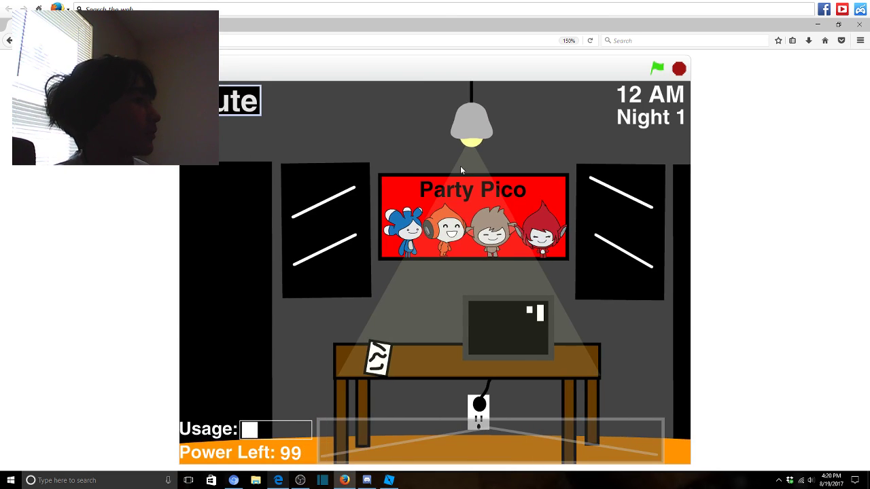
Restart the project from its title menu and begin a new game to show the nightguard letter.
{"action": "left_click", "coordinate": [657, 68]}
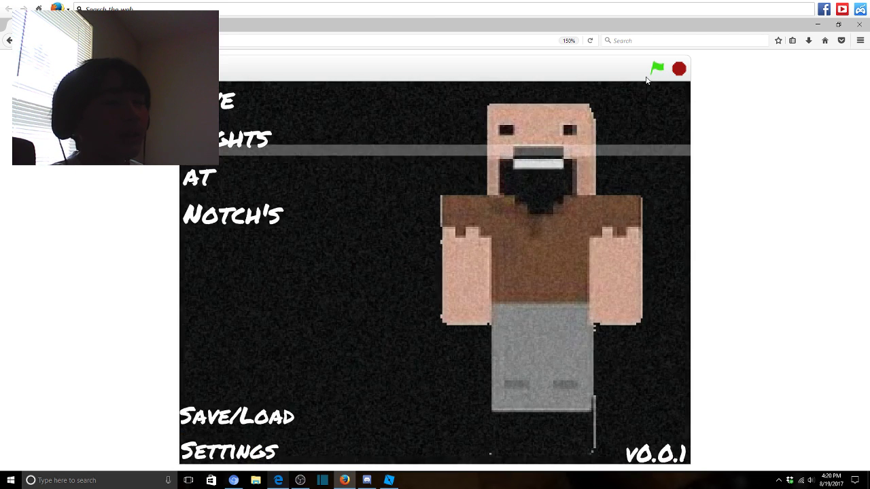
{"action": "mouse_move", "coordinate": [416, 264]}
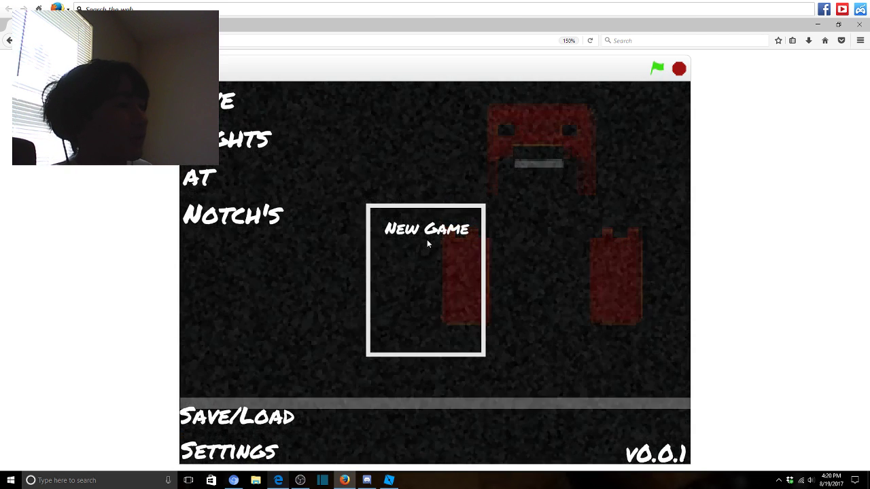
{"action": "left_click", "coordinate": [430, 233]}
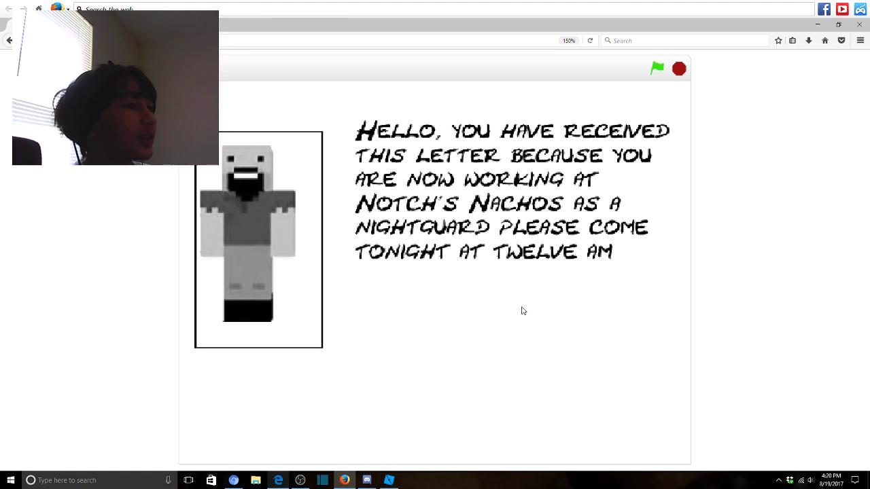
Restart the project and check the live chat in Edge twice, returning to the game's title menu in Firefox.
{"action": "left_click", "coordinate": [657, 72]}
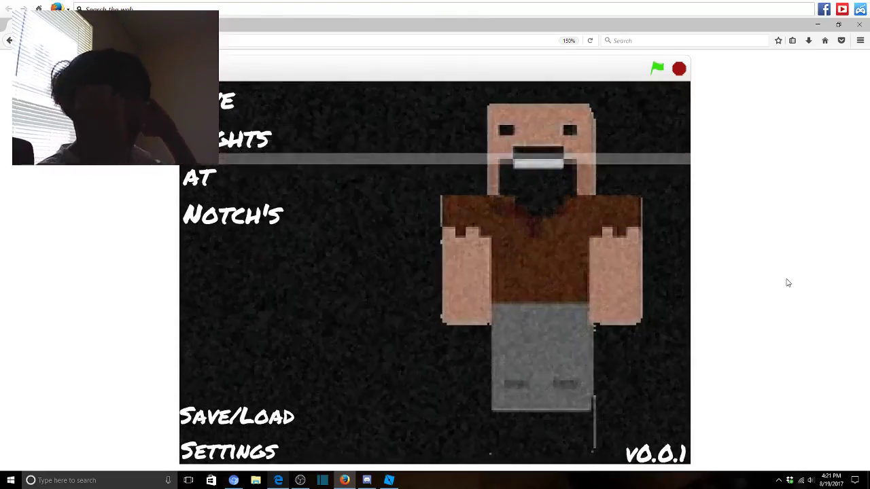
{"action": "left_click", "coordinate": [279, 481]}
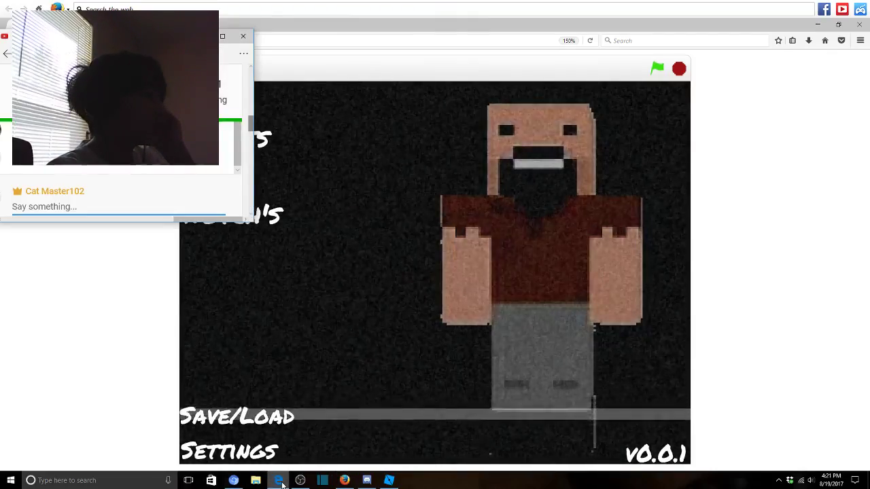
{"action": "left_click", "coordinate": [333, 326]}
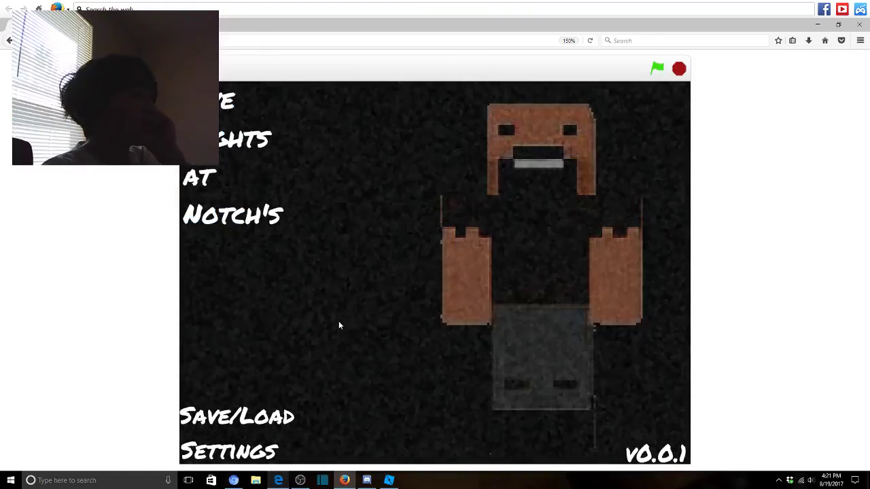
{"action": "left_click", "coordinate": [284, 481]}
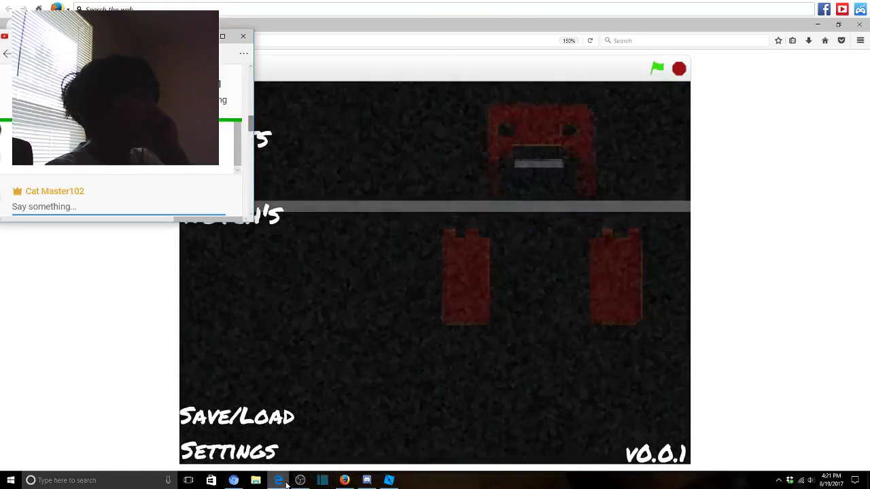
{"action": "left_click", "coordinate": [428, 328]}
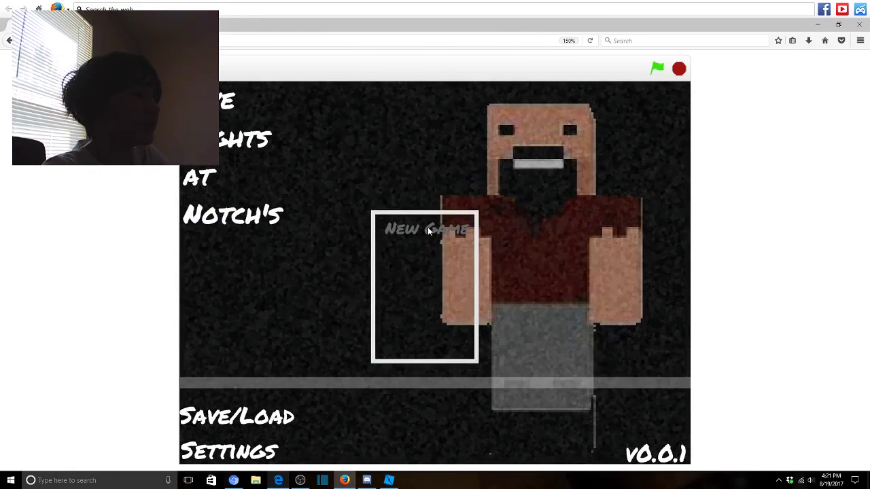
{"action": "left_click", "coordinate": [425, 280]}
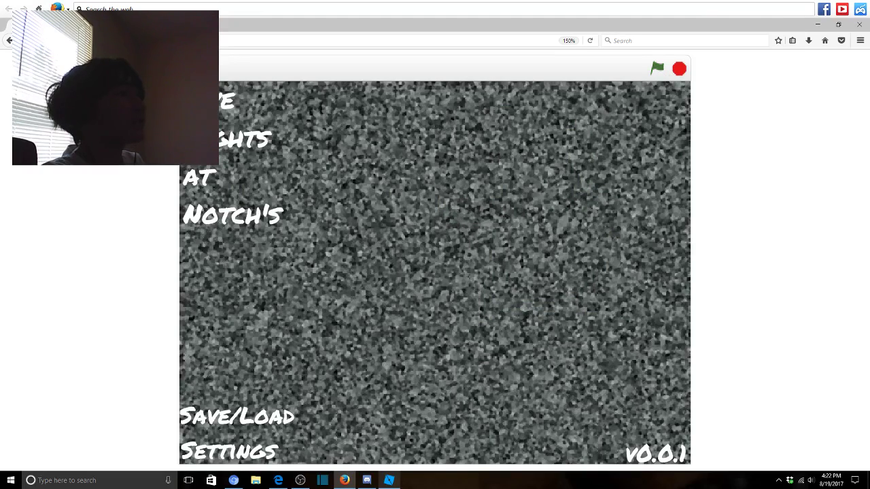
Leave the full-screen stage, examine the Office Door sprite's scripts and costumes, and return to the Notch sprite.
{"action": "key", "text": "Escape"}
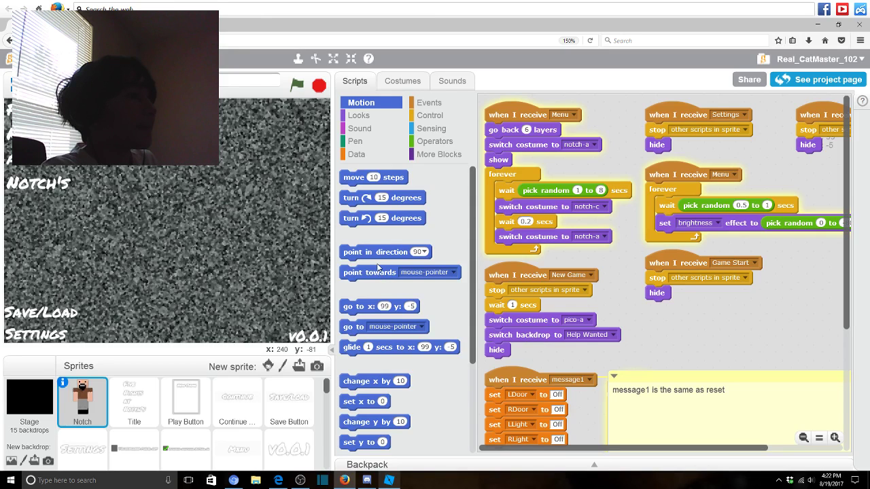
{"action": "scroll", "coordinate": [404, 272], "scroll_direction": "down", "scroll_amount": 3}
{"action": "scroll", "coordinate": [228, 417], "scroll_direction": "down", "scroll_amount": 2}
{"action": "scroll", "coordinate": [227, 416], "scroll_direction": "down", "scroll_amount": 8}
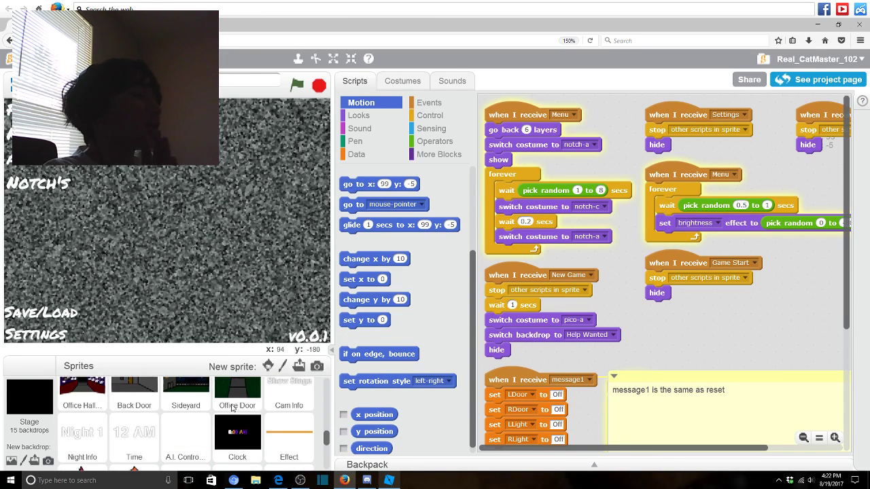
{"action": "left_click", "coordinate": [238, 392]}
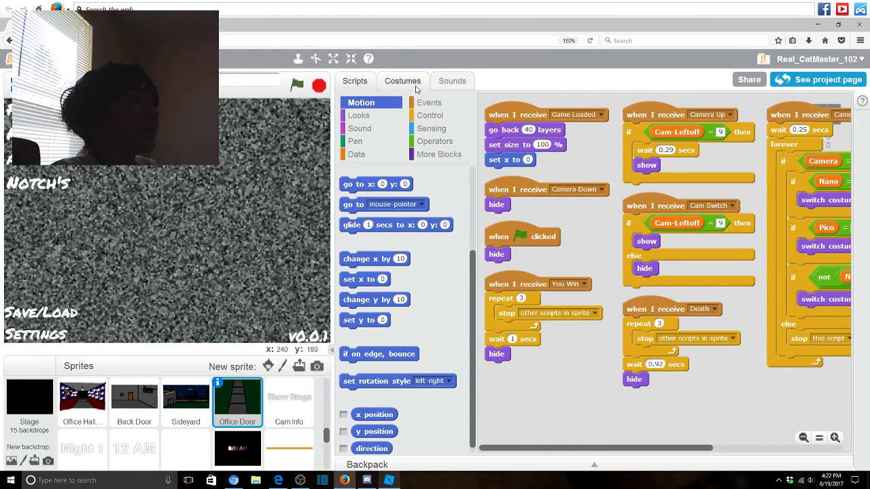
{"action": "left_click", "coordinate": [414, 83]}
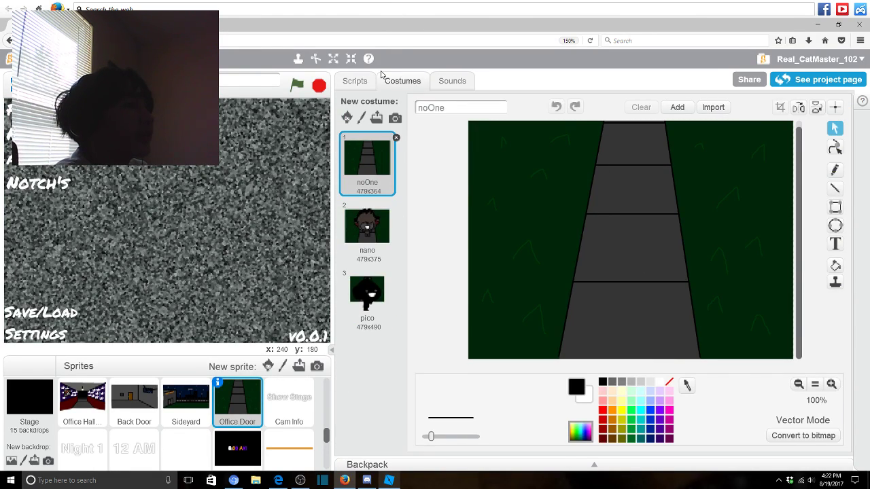
{"action": "left_click", "coordinate": [355, 80]}
{"action": "scroll", "coordinate": [183, 415], "scroll_direction": "up", "scroll_amount": 8}
{"action": "left_click", "coordinate": [83, 403]}
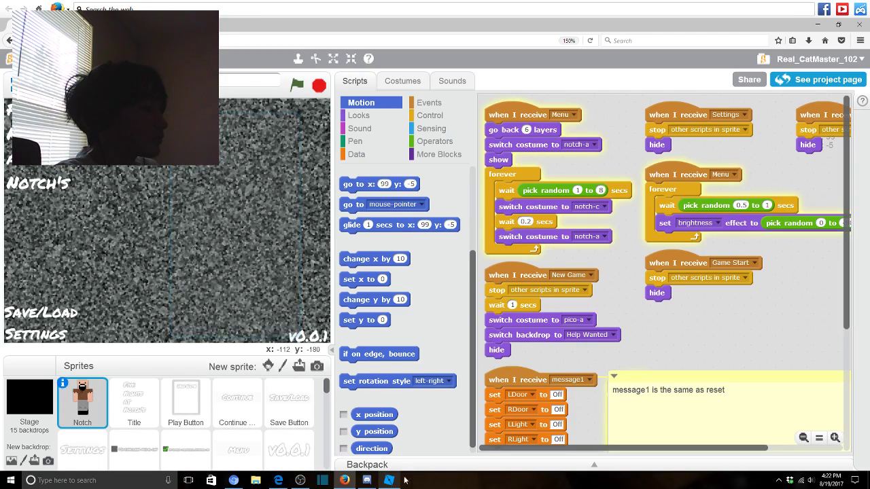
Switch to Roblox Studio and select the brown block thing part beside the Soldier.
{"action": "left_click", "coordinate": [386, 480]}
{"action": "scroll", "coordinate": [555, 330], "scroll_direction": "up", "scroll_amount": 3}
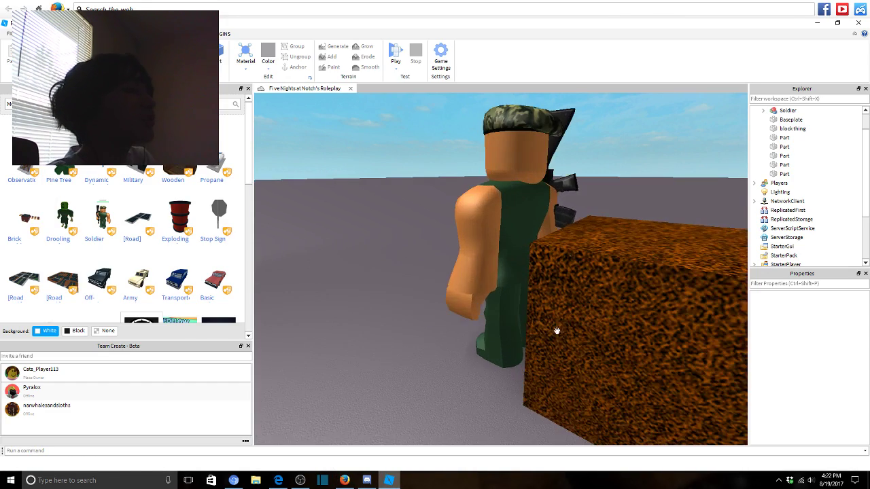
{"action": "scroll", "coordinate": [512, 322], "scroll_direction": "down", "scroll_amount": 2}
{"action": "left_click", "coordinate": [513, 322]}
{"action": "scroll", "coordinate": [489, 309], "scroll_direction": "up", "scroll_amount": 2}
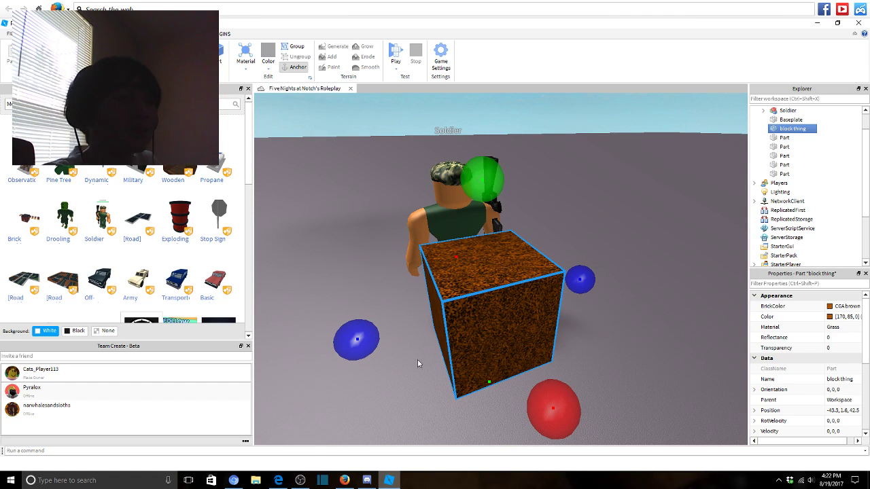
Check the stream in OBS and the live chat in Edge, and return to Roblox Studio.
{"action": "left_click", "coordinate": [299, 480]}
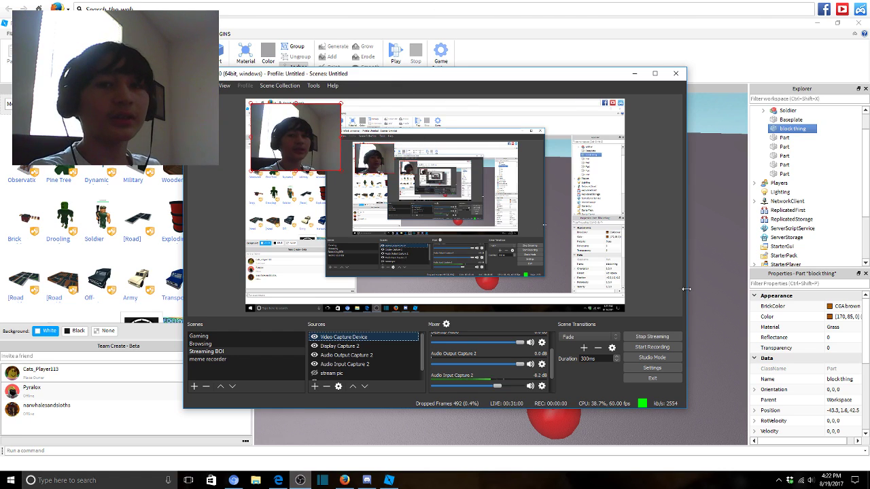
{"action": "left_click", "coordinate": [725, 299]}
{"action": "left_click", "coordinate": [278, 480]}
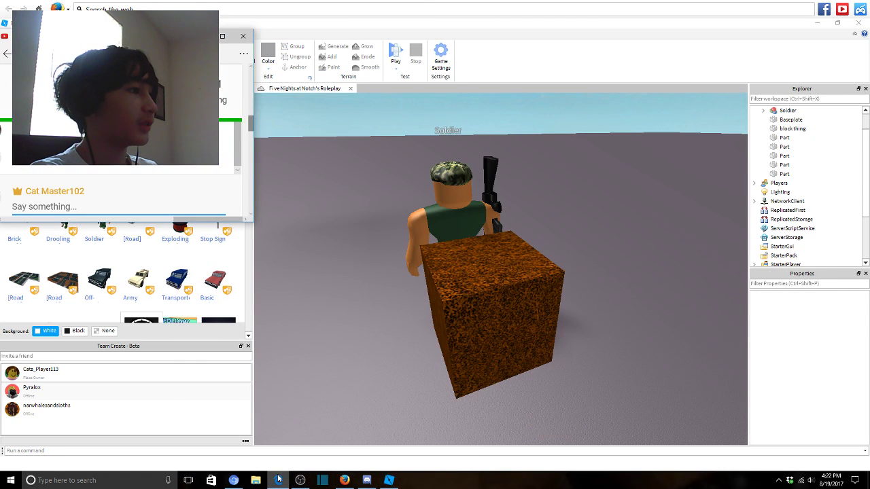
{"action": "left_click", "coordinate": [435, 265]}
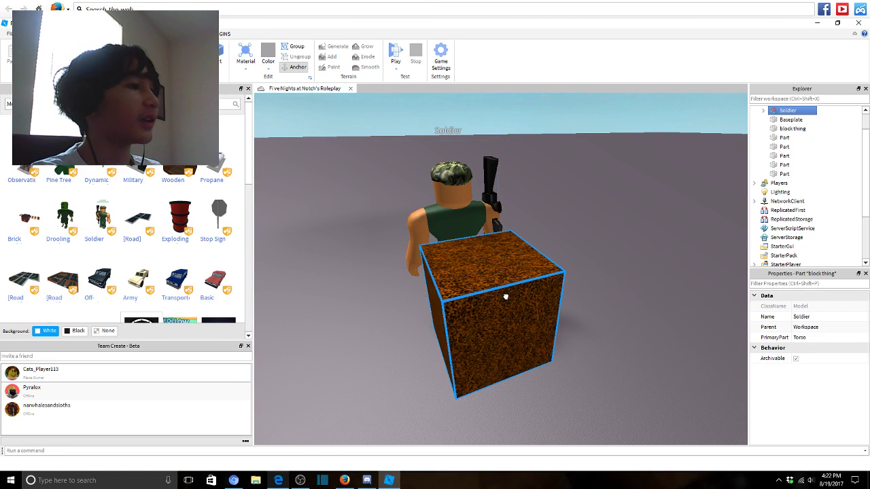
Examine the block thing part and the Soldier in the workspace up close and from several angles.
{"action": "right_click_drag", "start_coordinate": [504, 299], "coordinate": [551, 294]}
{"action": "scroll", "coordinate": [551, 294], "scroll_direction": "up", "scroll_amount": 5}
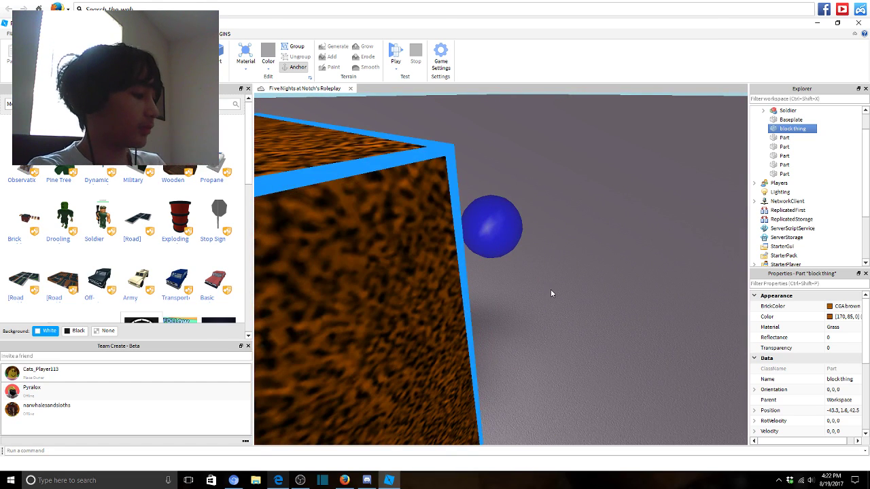
{"action": "scroll", "coordinate": [589, 299], "scroll_direction": "down", "scroll_amount": 3}
{"action": "scroll", "coordinate": [641, 277], "scroll_direction": "down", "scroll_amount": 4}
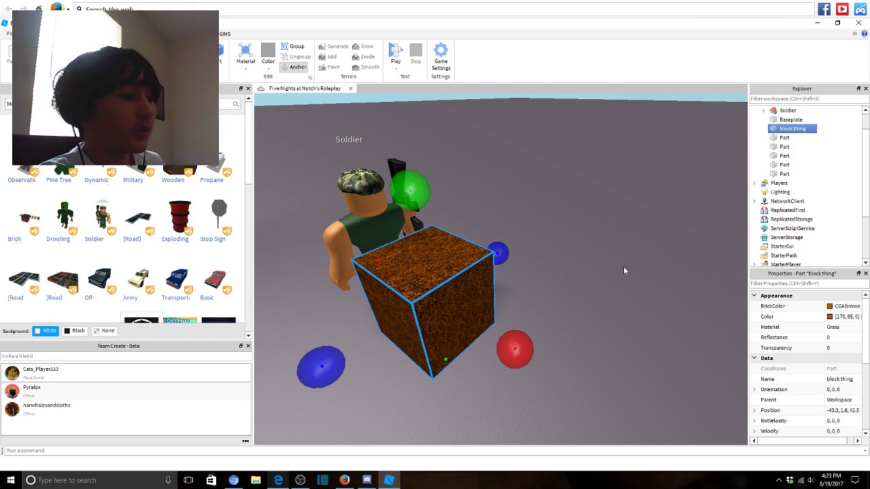
{"action": "scroll", "coordinate": [623, 267], "scroll_direction": "up", "scroll_amount": 5}
{"action": "scroll", "coordinate": [432, 188], "scroll_direction": "down", "scroll_amount": 5}
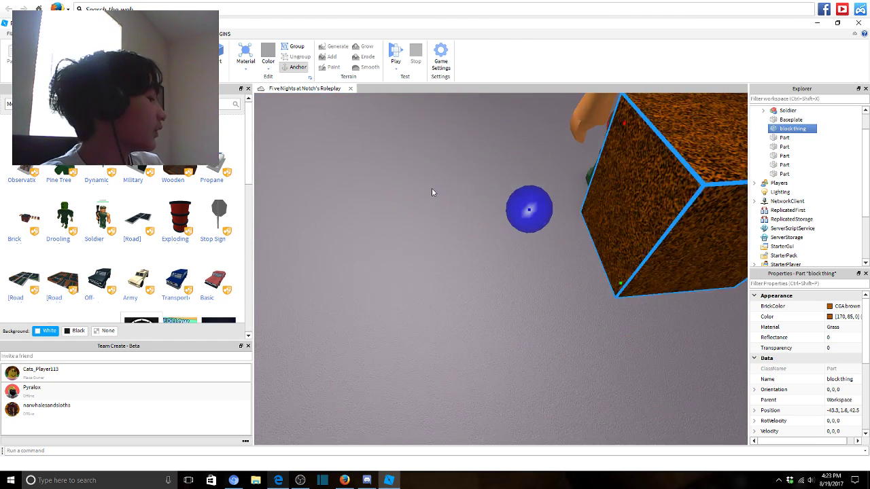
{"action": "right_click_drag", "start_coordinate": [422, 432], "coordinate": [468, 306]}
{"action": "scroll", "coordinate": [468, 307], "scroll_direction": "down", "scroll_amount": 3}
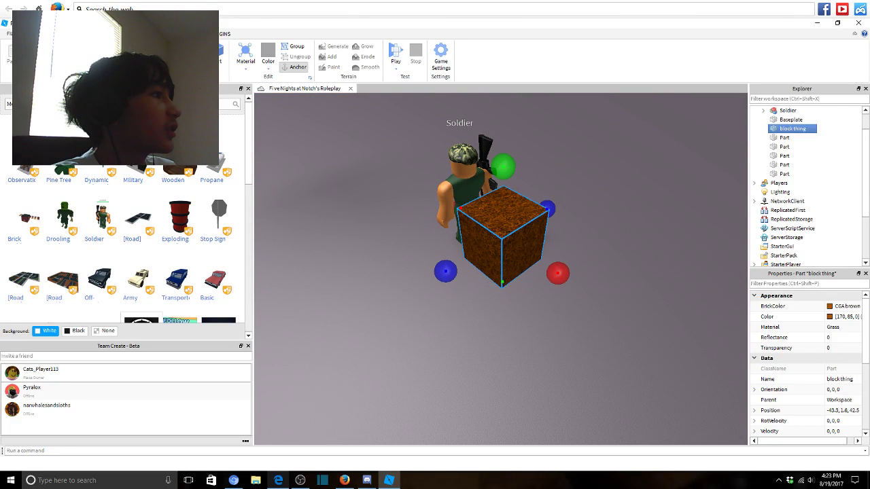
Duplicate the block thing beside the Soldier and move the copy along the Z axis to 71.5, clear of the Soldier.
{"action": "key", "text": "ctrl+d"}
{"action": "key", "text": "ctrl+2"}
{"action": "scroll", "coordinate": [471, 216], "scroll_direction": "up", "scroll_amount": 5}
{"action": "scroll", "coordinate": [626, 388], "scroll_direction": "down", "scroll_amount": 2}
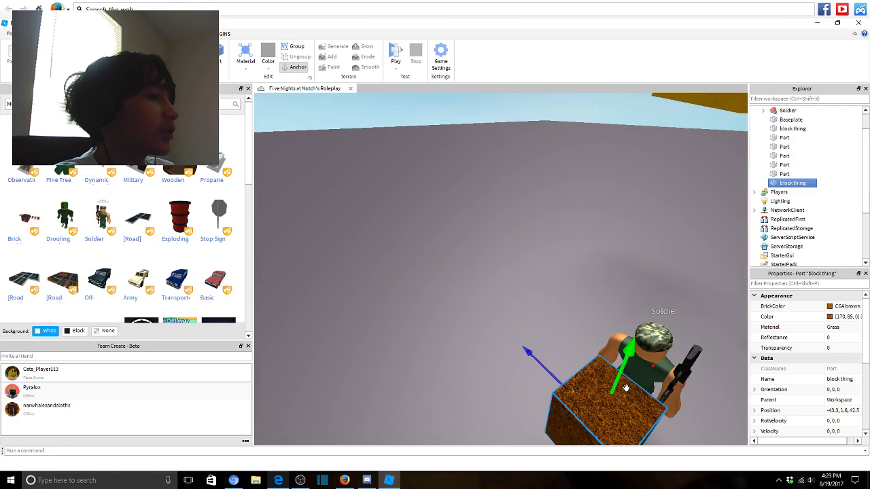
{"action": "left_click_drag", "start_coordinate": [561, 364], "coordinate": [399, 161]}
{"action": "scroll", "coordinate": [458, 224], "scroll_direction": "up", "scroll_amount": 2}
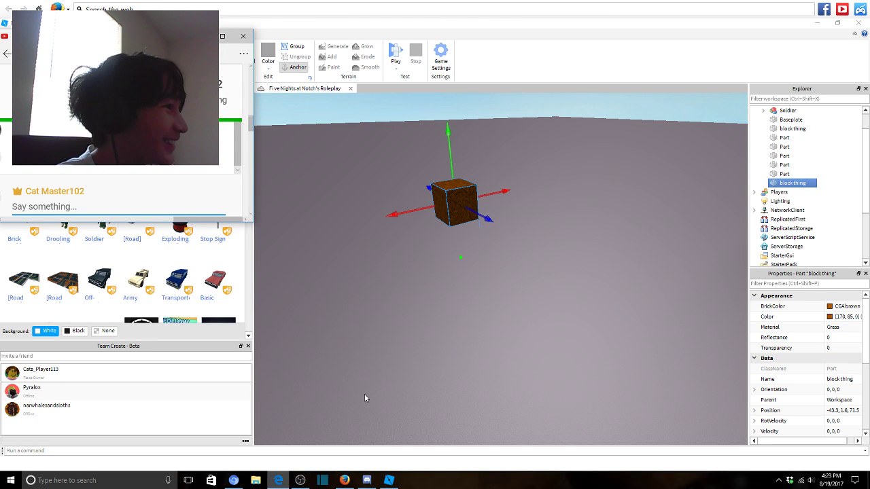
Return to Roblox Studio from the live chat, reselect the copied block and examine it from several angles.
{"action": "left_click", "coordinate": [380, 377]}
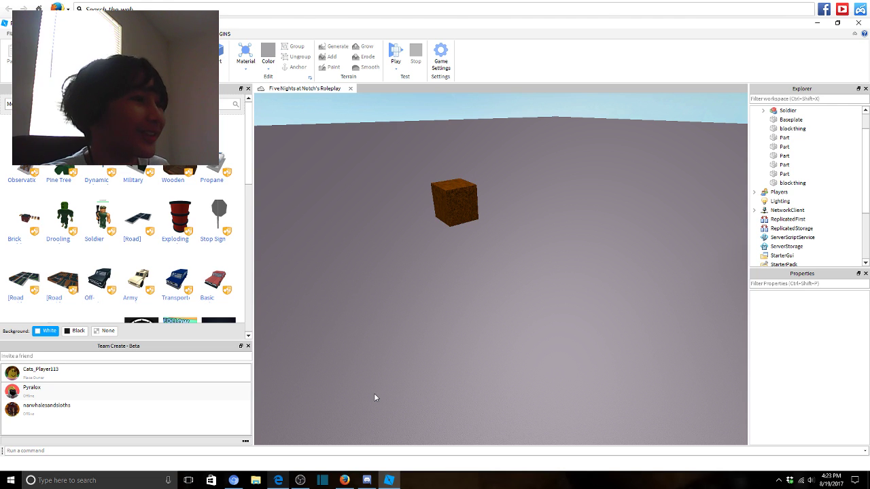
{"action": "scroll", "coordinate": [563, 298], "scroll_direction": "up", "scroll_amount": 2}
{"action": "left_click", "coordinate": [439, 168]}
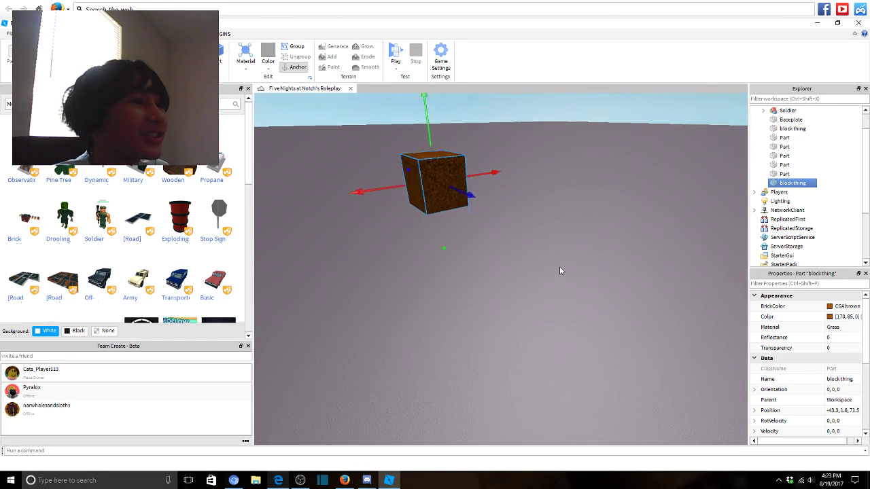
{"action": "scroll", "coordinate": [559, 271], "scroll_direction": "down", "scroll_amount": 3}
{"action": "right_click_drag", "start_coordinate": [547, 266], "coordinate": [537, 289]}
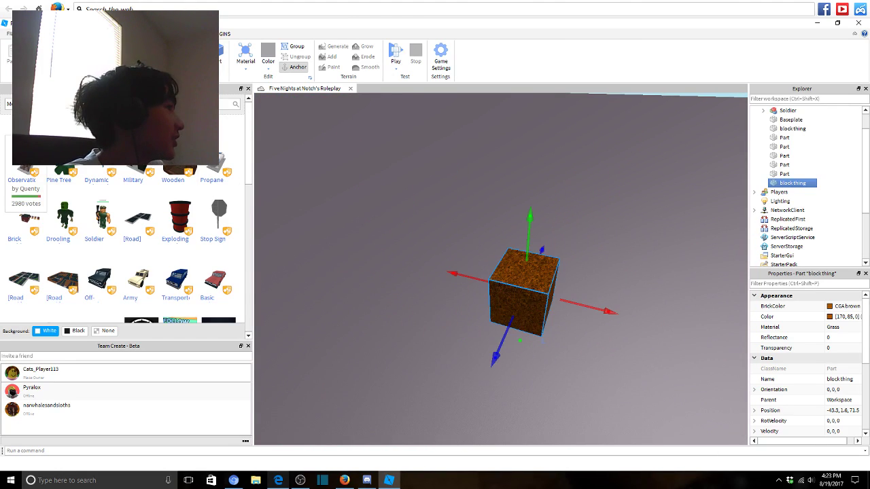
{"action": "scroll", "coordinate": [519, 289], "scroll_direction": "down", "scroll_amount": 2}
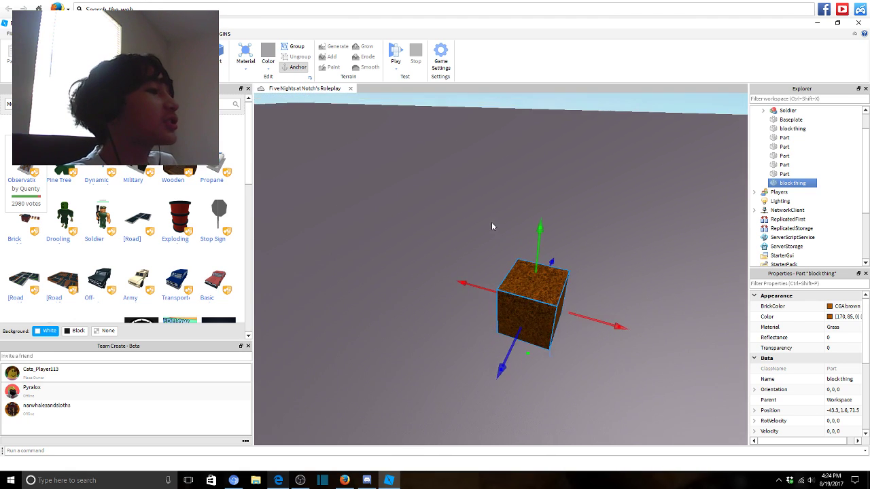
{"action": "right_click_drag", "start_coordinate": [491, 222], "coordinate": [523, 312]}
{"action": "scroll", "coordinate": [523, 258], "scroll_direction": "up", "scroll_amount": 3}
{"action": "scroll", "coordinate": [530, 270], "scroll_direction": "down", "scroll_amount": 5}
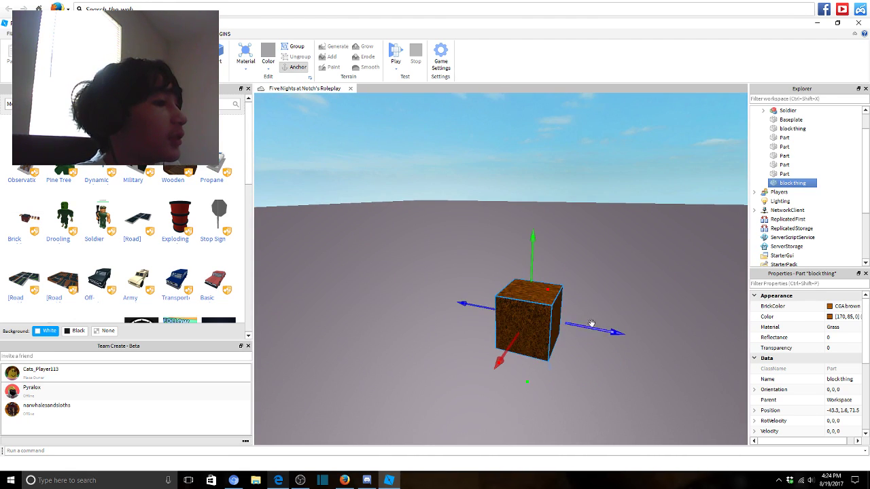
{"action": "scroll", "coordinate": [591, 323], "scroll_direction": "up", "scroll_amount": 5}
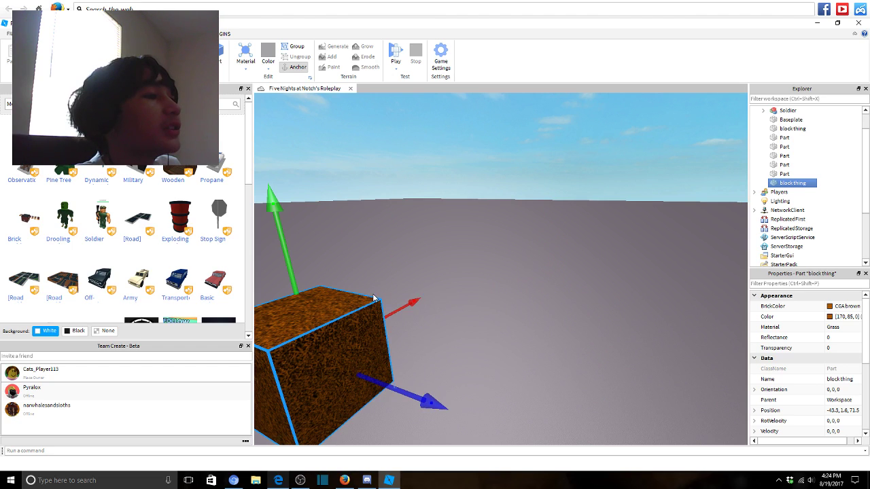
{"action": "scroll", "coordinate": [373, 297], "scroll_direction": "down", "scroll_amount": 3}
{"action": "right_click_drag", "start_coordinate": [373, 297], "coordinate": [429, 248]}
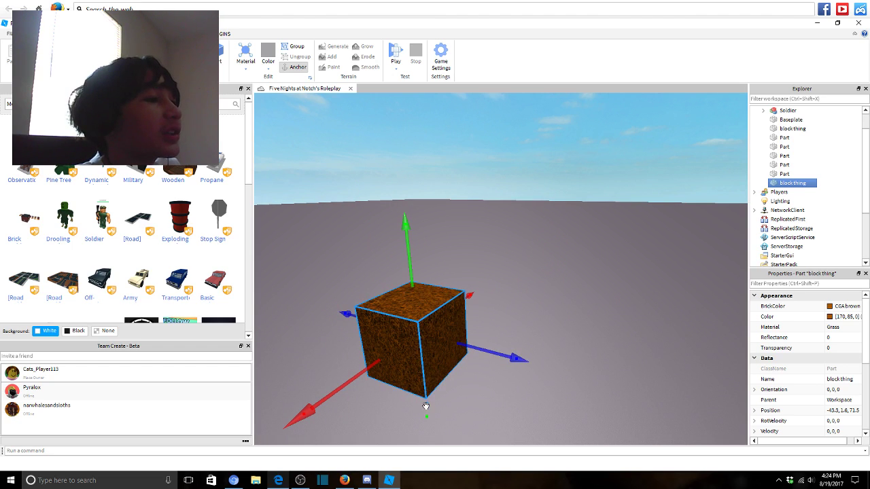
{"action": "key", "text": "a"}
{"action": "right_click_drag", "start_coordinate": [570, 349], "coordinate": [581, 323]}
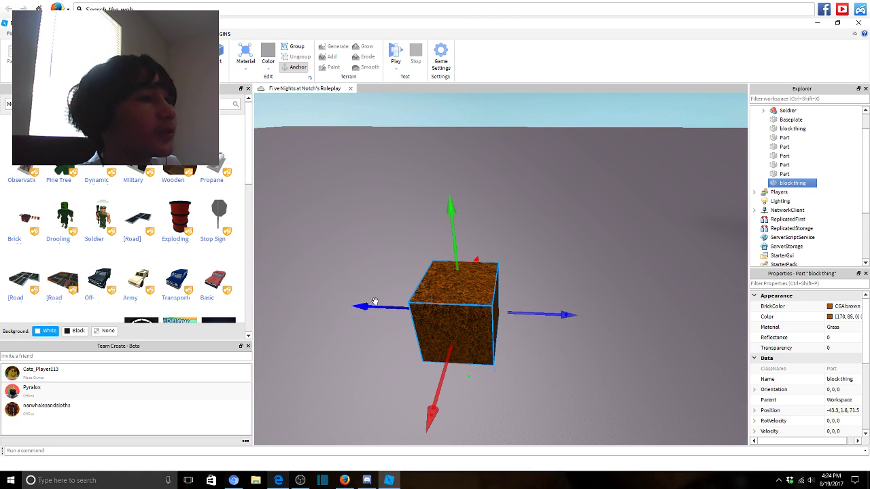
{"action": "key", "text": "s"}
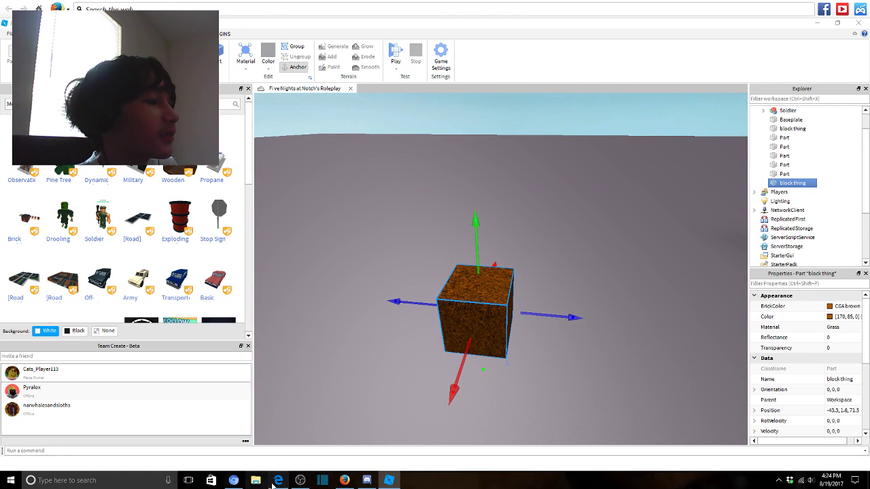
Check the live chat in Edge, return to Roblox Studio and select the copied block.
{"action": "left_click", "coordinate": [262, 481]}
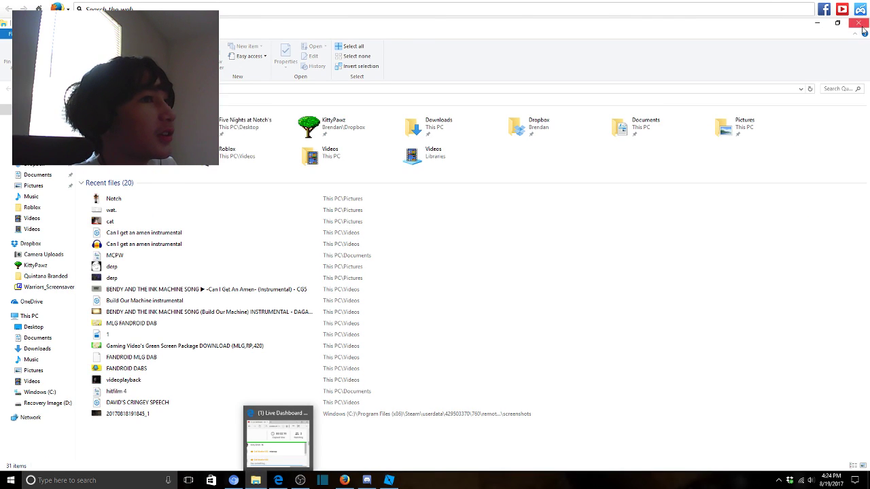
{"action": "left_click", "coordinate": [861, 29]}
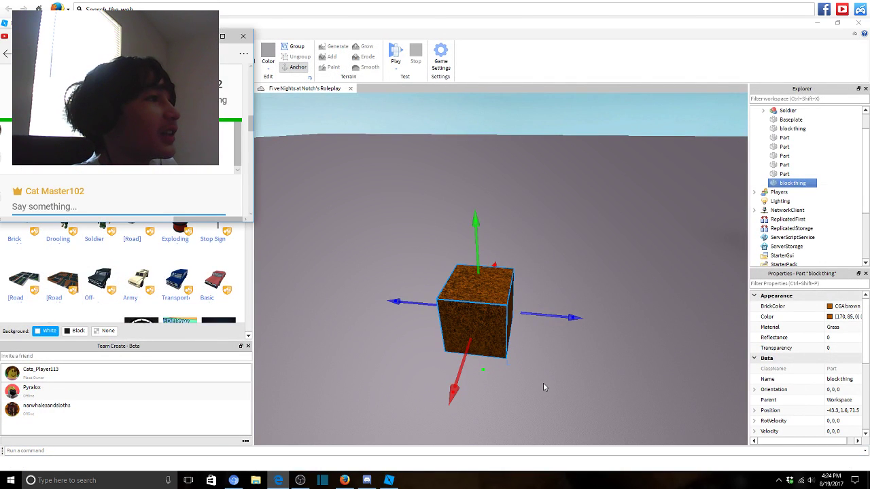
{"action": "left_click", "coordinate": [543, 388]}
{"action": "left_click", "coordinate": [472, 299]}
Duplicate the block twice and place the copies end to end along the Z axis at 74.5 and 77.5.
{"action": "key", "text": "a"}
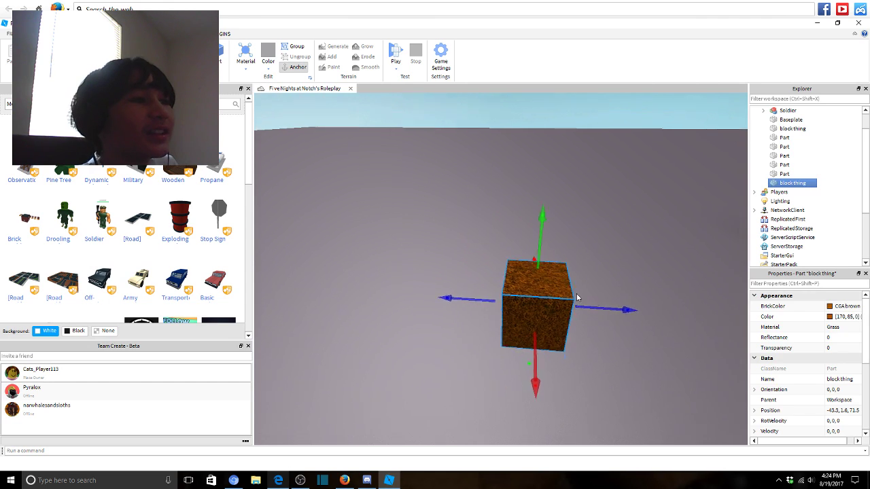
{"action": "right_click_drag", "start_coordinate": [577, 298], "coordinate": [474, 252]}
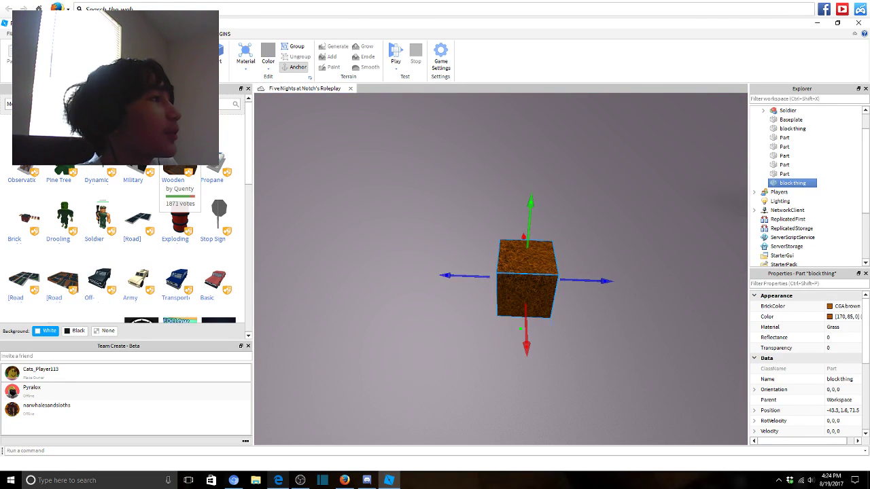
{"action": "key", "text": "ctrl+d"}
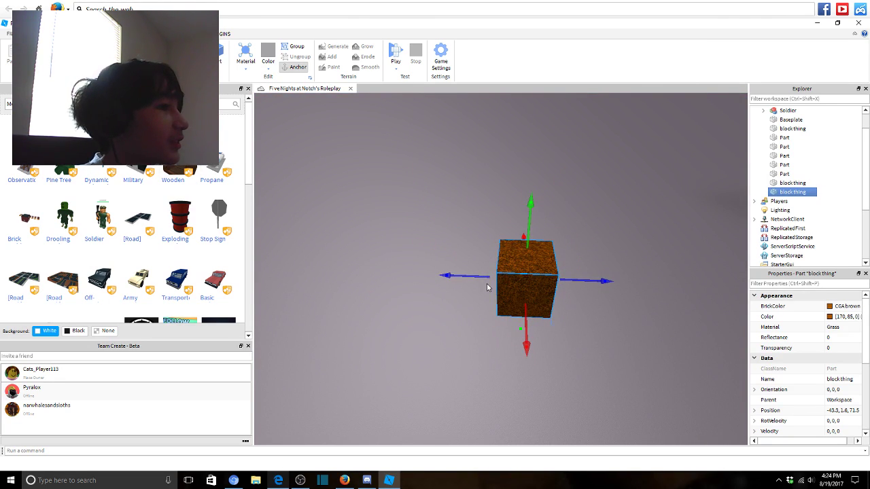
{"action": "left_click_drag", "start_coordinate": [484, 283], "coordinate": [432, 292]}
{"action": "scroll", "coordinate": [468, 298], "scroll_direction": "up", "scroll_amount": 4}
{"action": "key", "text": "ctrl+d"}
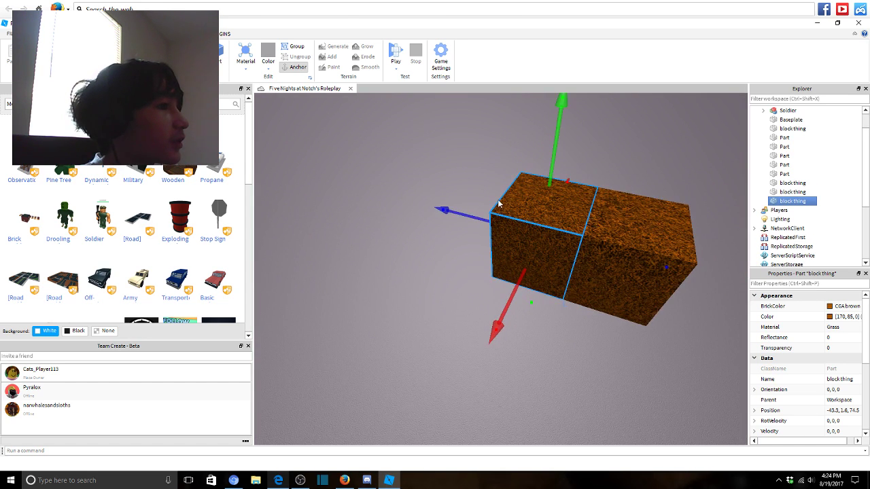
{"action": "left_click_drag", "start_coordinate": [460, 214], "coordinate": [406, 201]}
{"action": "right_click_drag", "start_coordinate": [406, 201], "coordinate": [417, 274]}
Extend the row with three more block copies placed end to end, the first at Z 80.5 and the last at 86.5.
{"action": "key", "text": "ctrl+d"}
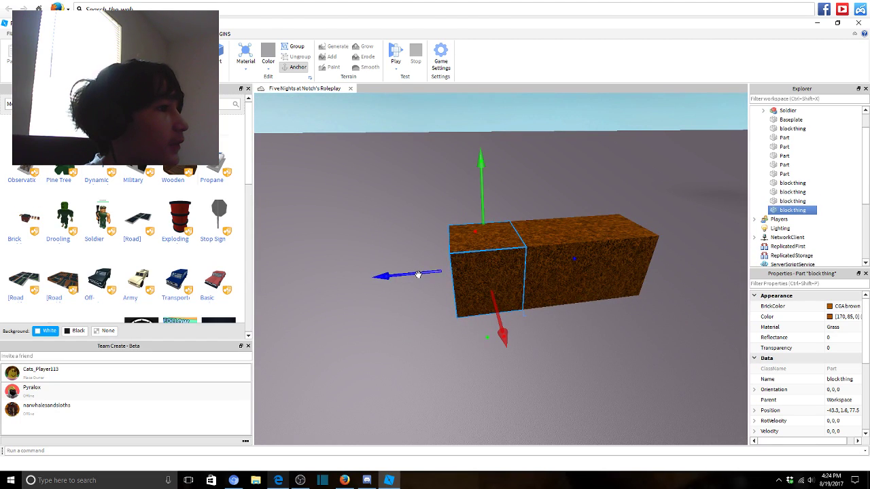
{"action": "left_click_drag", "start_coordinate": [418, 274], "coordinate": [346, 285]}
{"action": "key", "text": "a"}
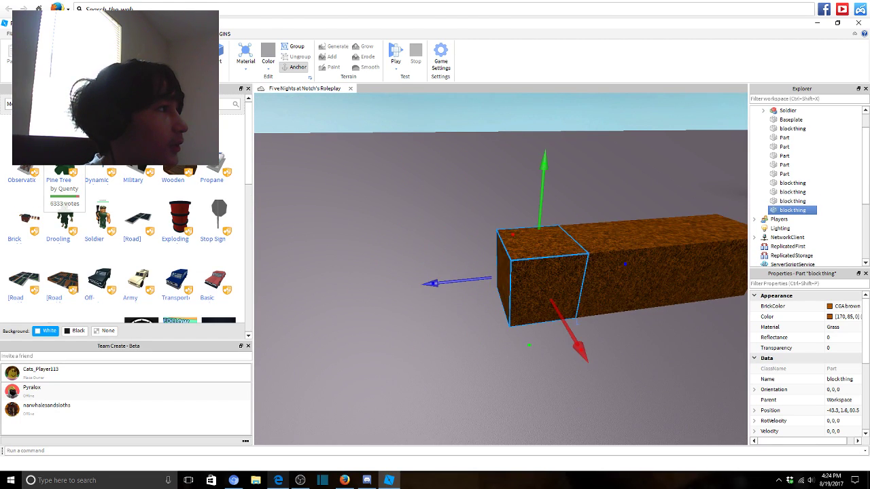
{"action": "key", "text": "ctrl+d"}
{"action": "left_click_drag", "start_coordinate": [452, 283], "coordinate": [292, 295]}
{"action": "key", "text": "ctrl+d"}
{"action": "key", "text": "w"}
{"action": "key", "text": "a"}
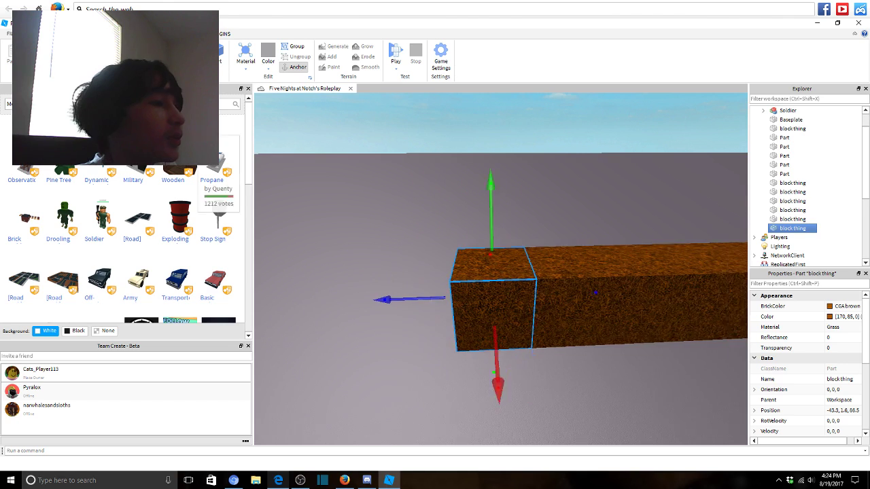
Add two further block copies to the end of the row, at Z 89.5 and 92.5.
{"action": "key", "text": "ctrl+d"}
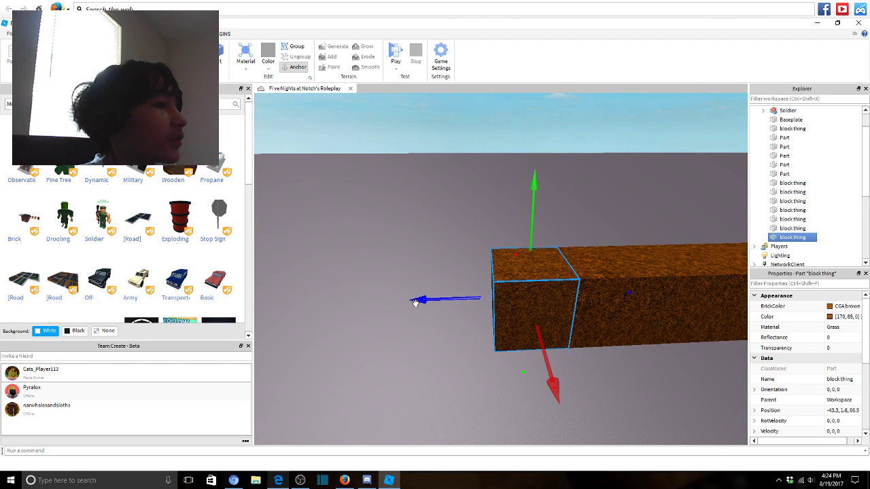
{"action": "left_click_drag", "start_coordinate": [412, 303], "coordinate": [348, 305]}
{"action": "key", "text": "s"}
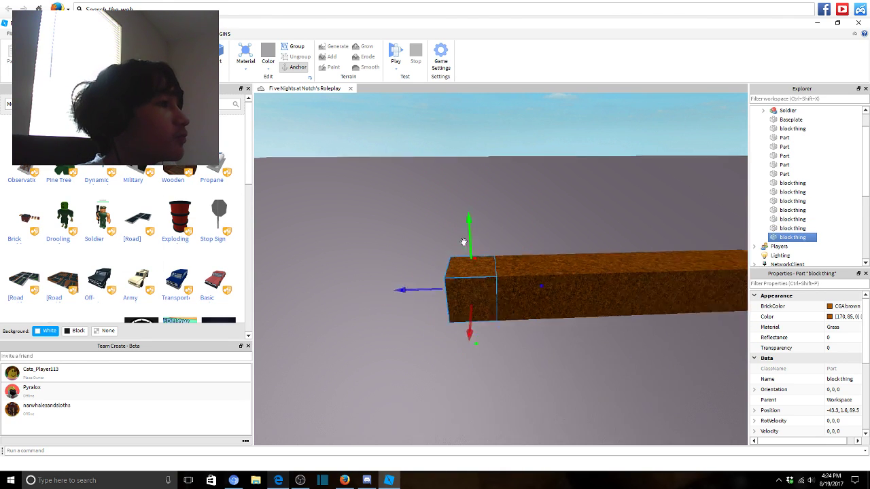
{"action": "key", "text": "a"}
{"action": "key", "text": "ctrl+d"}
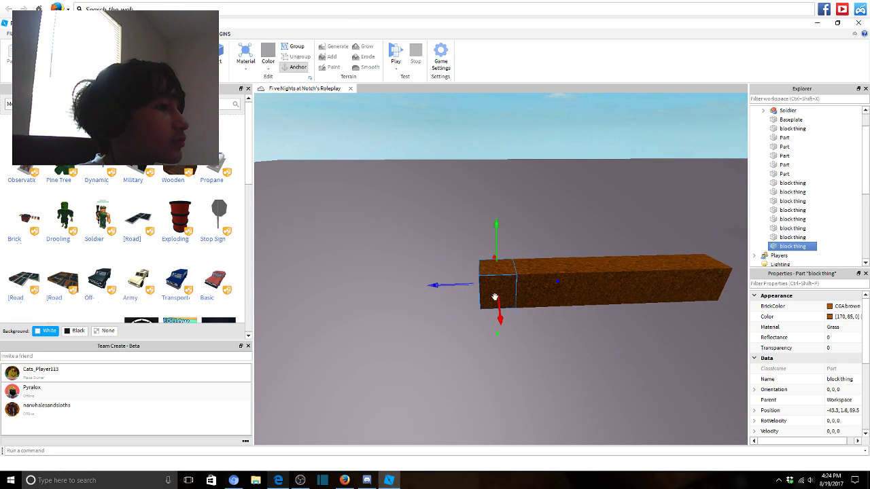
{"action": "left_click_drag", "start_coordinate": [465, 288], "coordinate": [424, 303]}
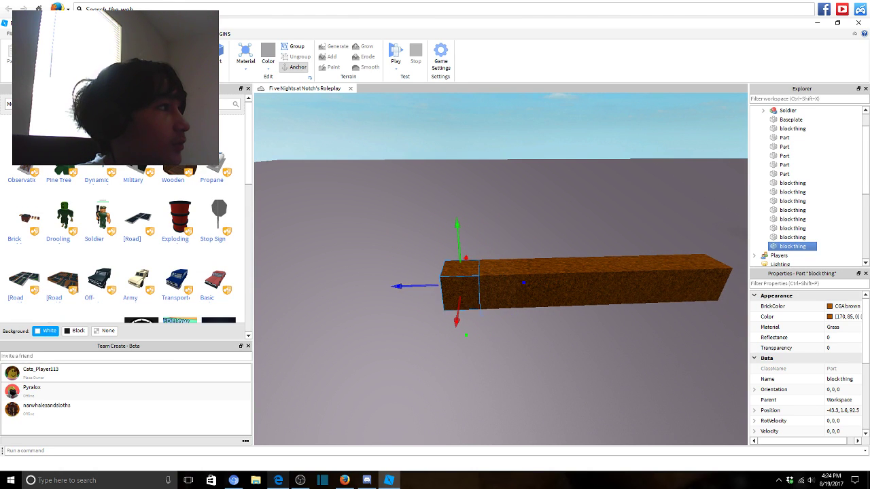
{"action": "key", "text": "a"}
Lengthen the row with four more duplicated blocks set end to end, up to Z 104.5.
{"action": "left_click_drag", "start_coordinate": [473, 283], "coordinate": [427, 295]}
{"action": "scroll", "coordinate": [433, 287], "scroll_direction": "up", "scroll_amount": 2}
{"action": "key", "text": "ctrl+d"}
{"action": "key", "text": "a"}
{"action": "scroll", "coordinate": [505, 309], "scroll_direction": "up", "scroll_amount": 2}
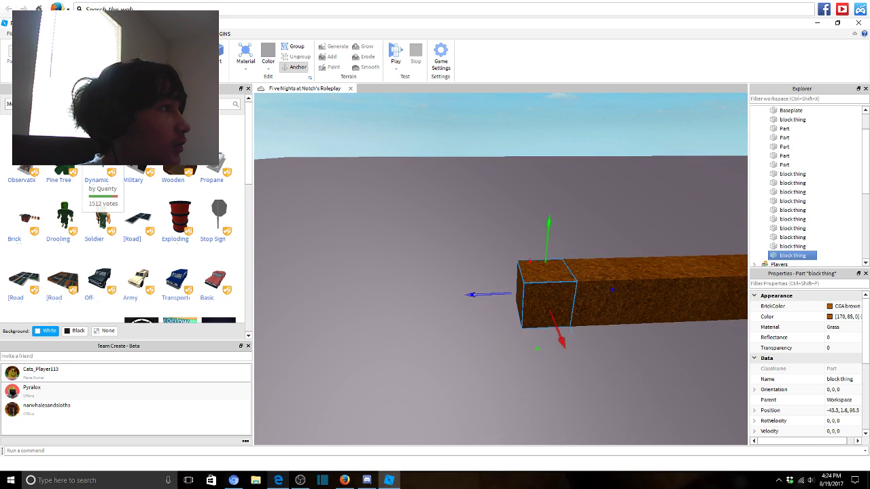
{"action": "key", "text": "ctrl+d"}
{"action": "left_click_drag", "start_coordinate": [498, 307], "coordinate": [434, 313]}
{"action": "key", "text": "a"}
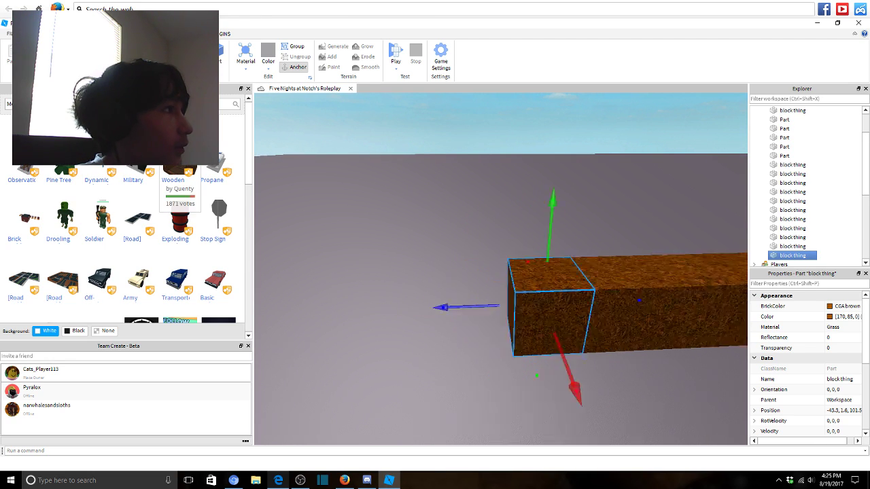
{"action": "key", "text": "d"}
{"action": "left_click_drag", "start_coordinate": [498, 307], "coordinate": [442, 310]}
Check the live chat in Edge again and return to the last block of the row in Roblox Studio.
{"action": "left_click", "coordinate": [279, 482]}
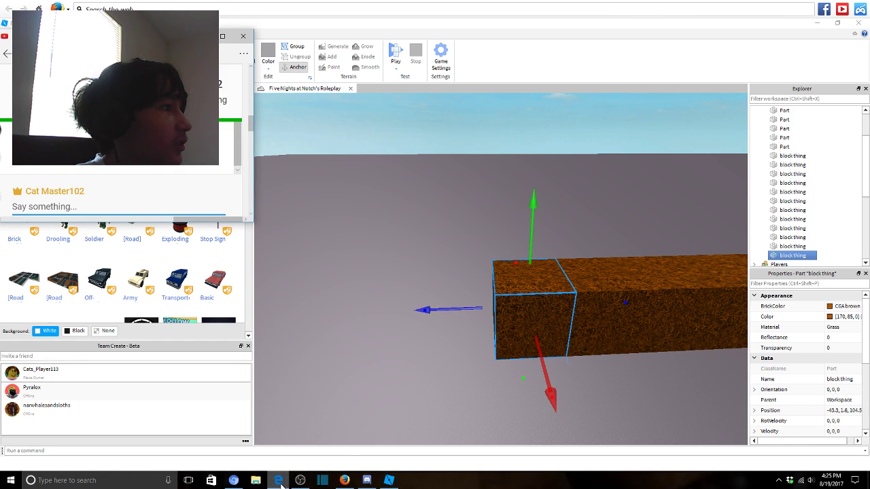
{"action": "left_click", "coordinate": [443, 222]}
{"action": "left_click", "coordinate": [518, 285]}
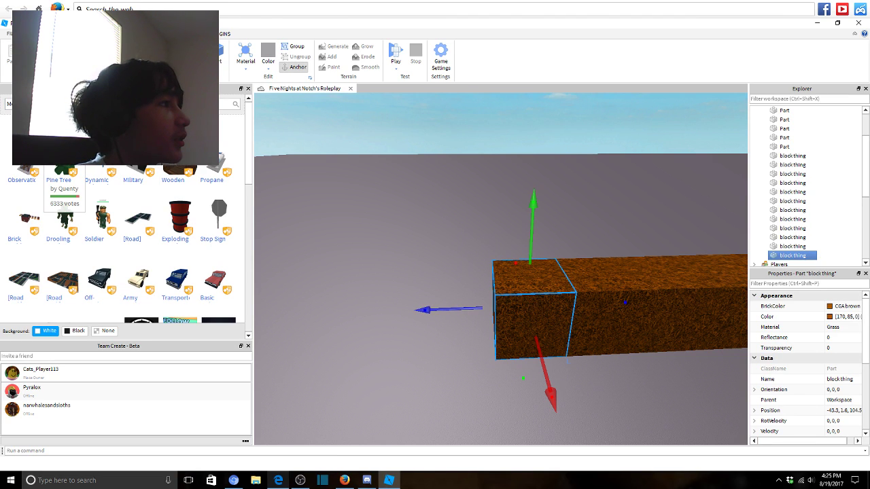
Examine the last two blocks at the end of the row and clear the selection.
{"action": "key", "text": "ctrl+z"}
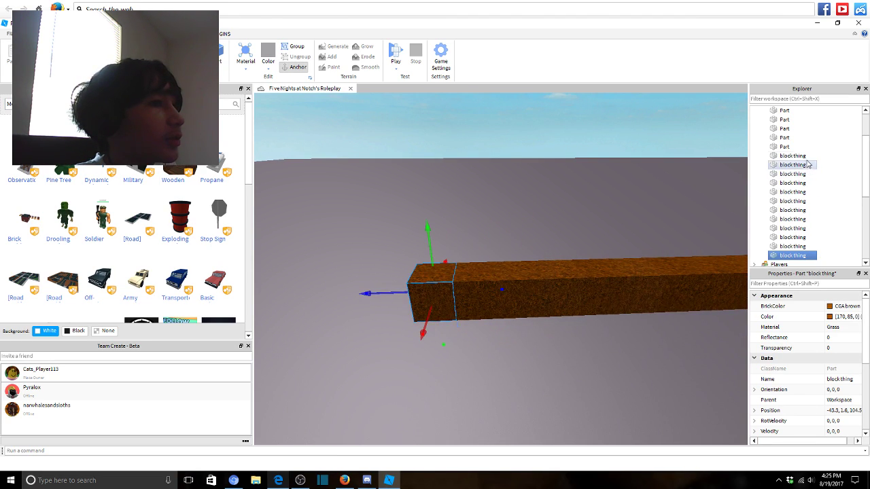
{"action": "left_click_drag", "start_coordinate": [792, 156], "coordinate": [837, 231]}
{"action": "left_click", "coordinate": [456, 291]}
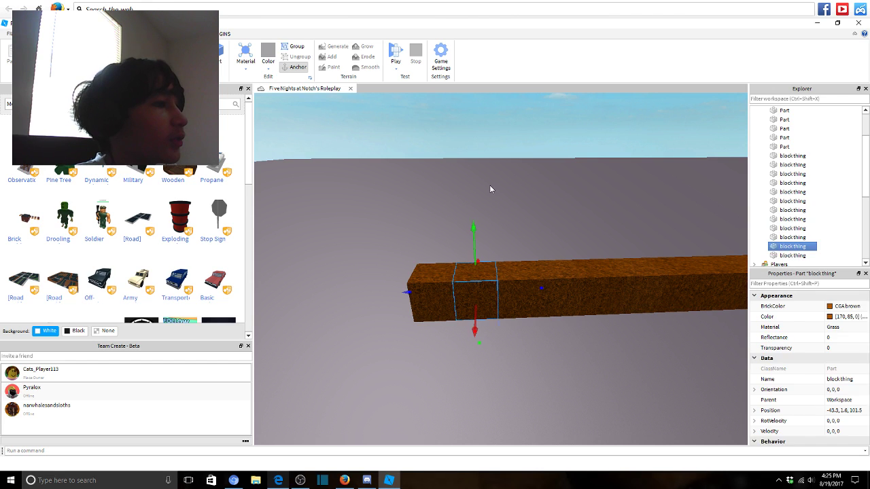
{"action": "left_click", "coordinate": [445, 247]}
{"action": "key", "text": "ctrl+z"}
{"action": "left_click_drag", "start_coordinate": [530, 154], "coordinate": [505, 176]}
{"action": "right_click", "coordinate": [503, 200]}
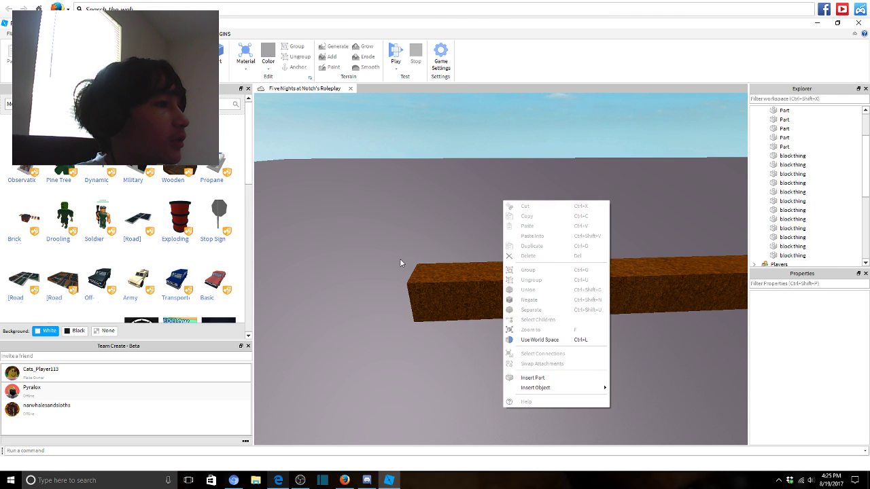
{"action": "left_click", "coordinate": [428, 238]}
{"action": "scroll", "coordinate": [428, 285], "scroll_direction": "up", "scroll_amount": 3}
{"action": "scroll", "coordinate": [494, 223], "scroll_direction": "down", "scroll_amount": 2}
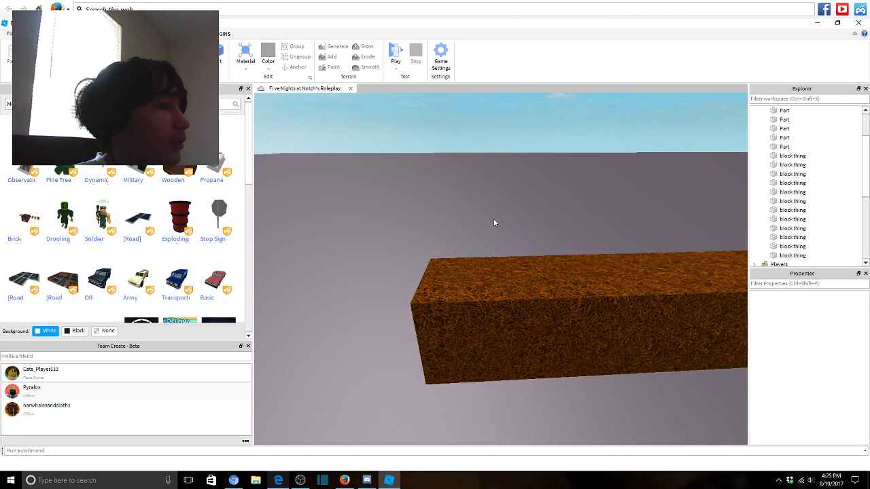
{"action": "scroll", "coordinate": [505, 208], "scroll_direction": "up", "scroll_amount": 3}
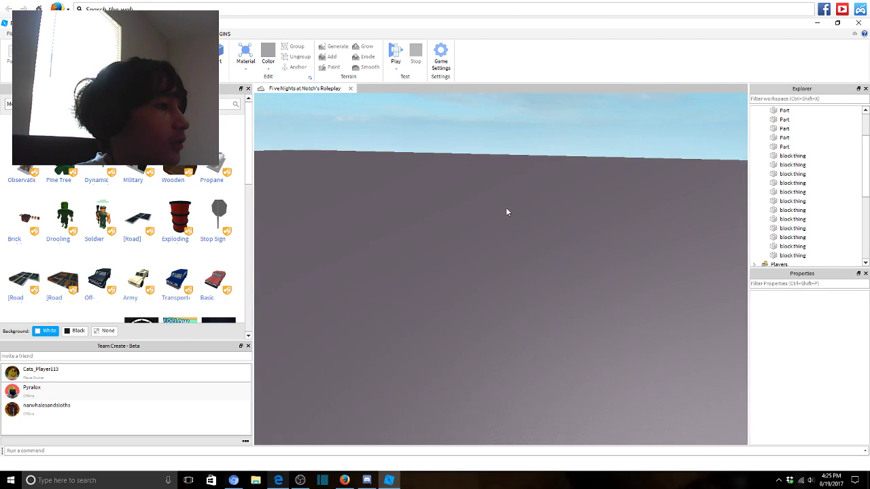
{"action": "scroll", "coordinate": [506, 210], "scroll_direction": "down", "scroll_amount": 2}
Duplicate the end block of the row and place the copy against it at Z 107.5.
{"action": "left_click", "coordinate": [462, 408]}
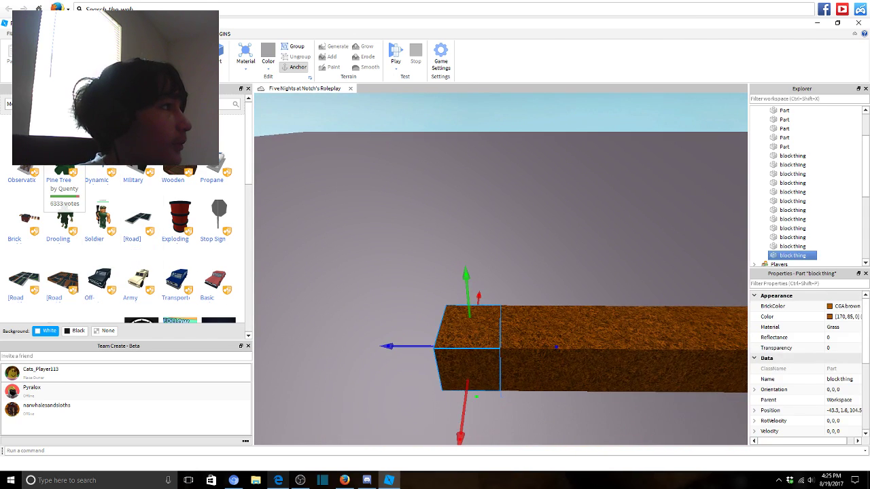
{"action": "left_click_drag", "start_coordinate": [390, 347], "coordinate": [435, 343]}
{"action": "right_click_drag", "start_coordinate": [435, 343], "coordinate": [408, 343]}
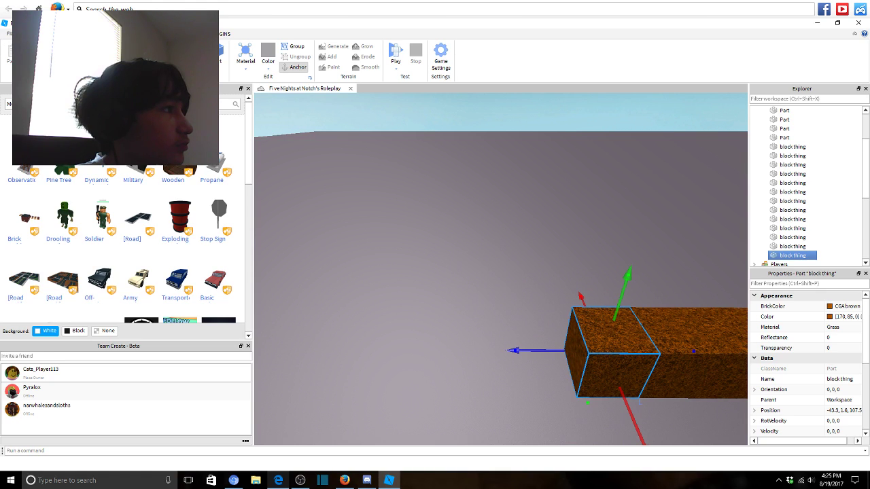
Extend the brown row with two more duplicated blocks set end to end, at Z 110.5 and Z 113.5.
{"action": "left_click_drag", "start_coordinate": [513, 350], "coordinate": [451, 351]}
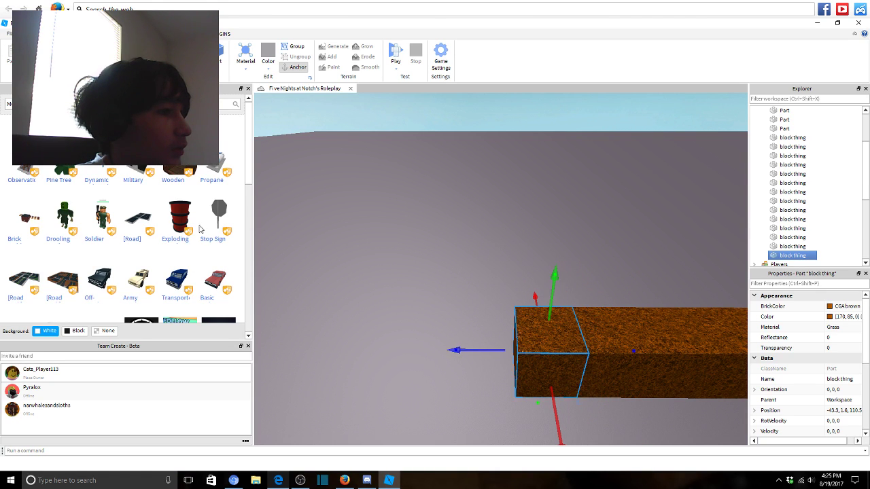
{"action": "scroll", "coordinate": [451, 351], "scroll_direction": "down", "scroll_amount": 1}
{"action": "left_click", "coordinate": [465, 342]}
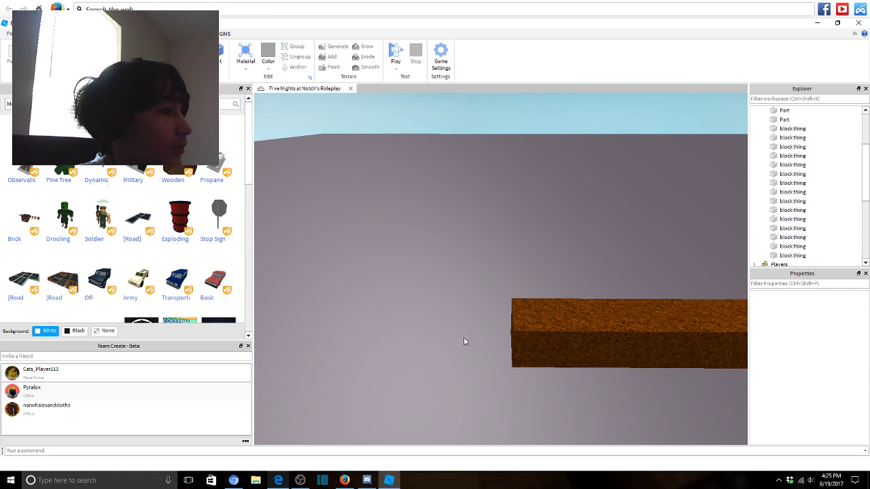
{"action": "left_click", "coordinate": [523, 336]}
{"action": "left_click_drag", "start_coordinate": [468, 332], "coordinate": [437, 341]}
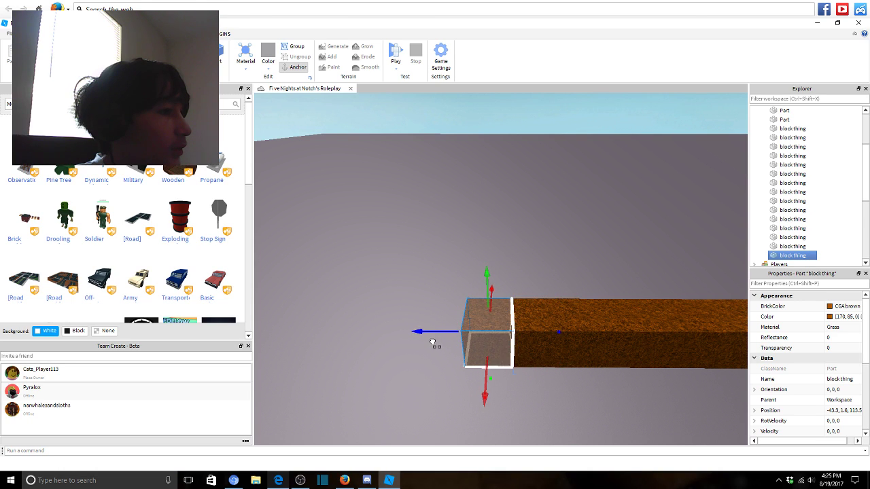
{"action": "right_click_drag", "start_coordinate": [437, 342], "coordinate": [437, 342]}
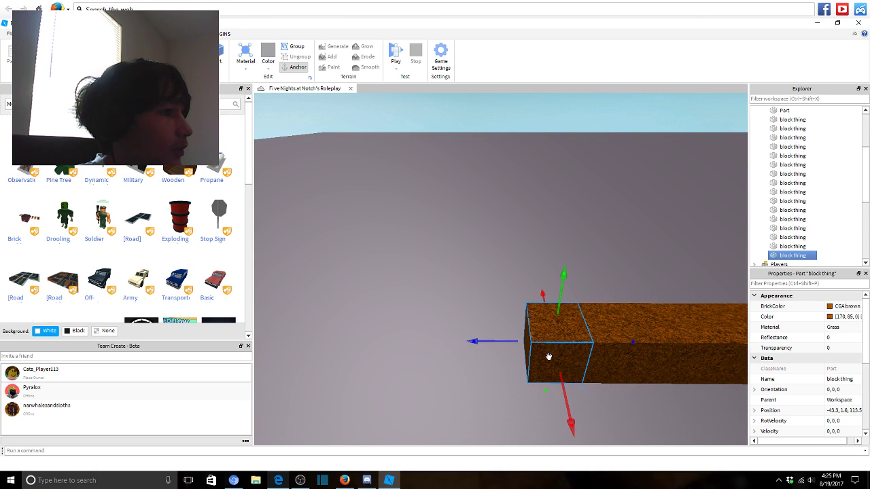
Continue the row with duplicated blocks placed end to end up to Z 122.5 and clear the selection.
{"action": "left_click_drag", "start_coordinate": [511, 344], "coordinate": [451, 353]}
{"action": "left_click_drag", "start_coordinate": [416, 345], "coordinate": [375, 347]}
{"action": "key", "text": "a"}
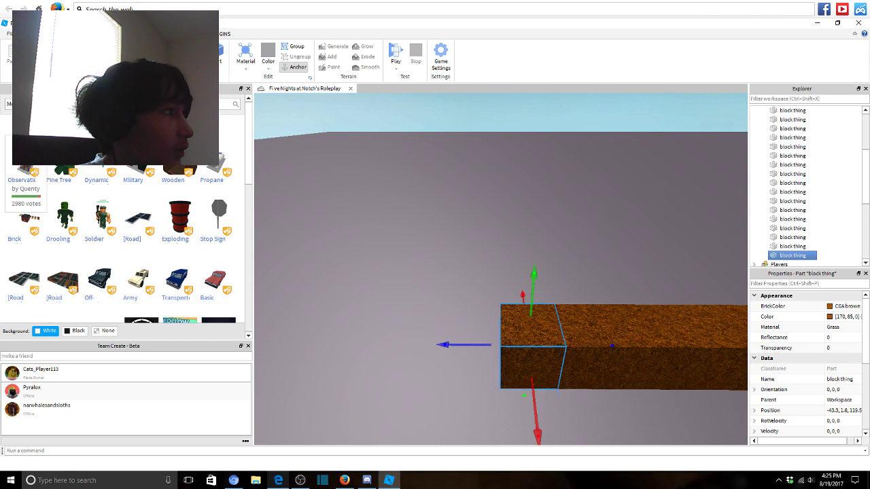
{"action": "left_click_drag", "start_coordinate": [599, 372], "coordinate": [522, 378]}
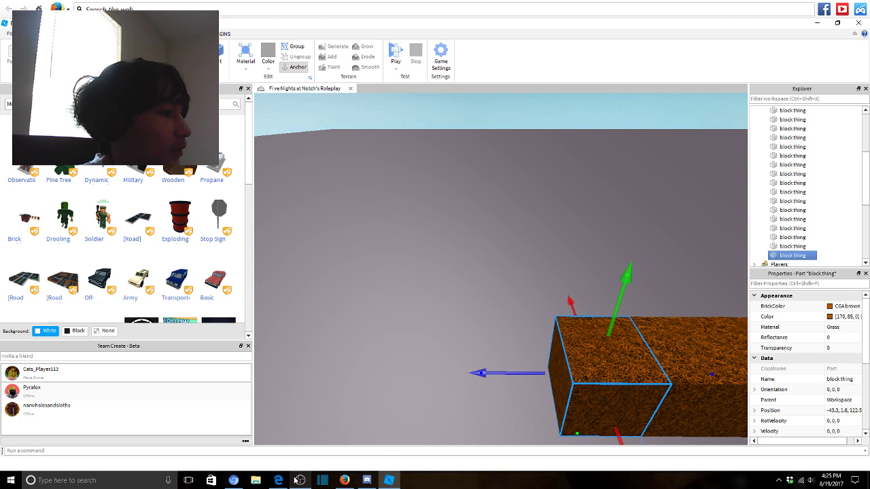
{"action": "left_click", "coordinate": [469, 308]}
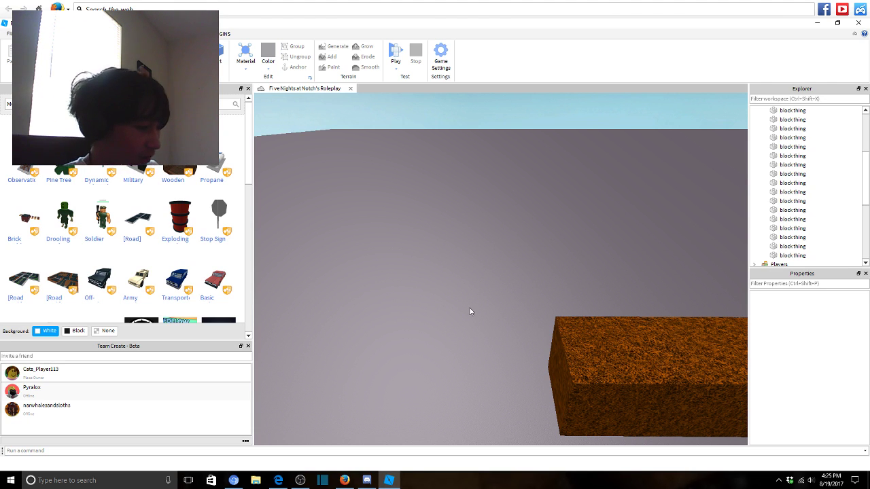
{"action": "scroll", "coordinate": [495, 305], "scroll_direction": "down", "scroll_amount": 5}
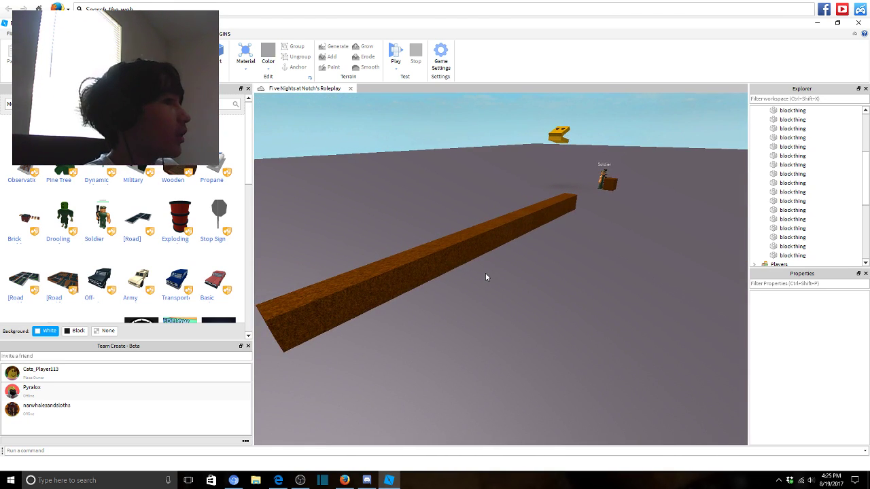
{"action": "right_click_drag", "start_coordinate": [486, 276], "coordinate": [486, 277]}
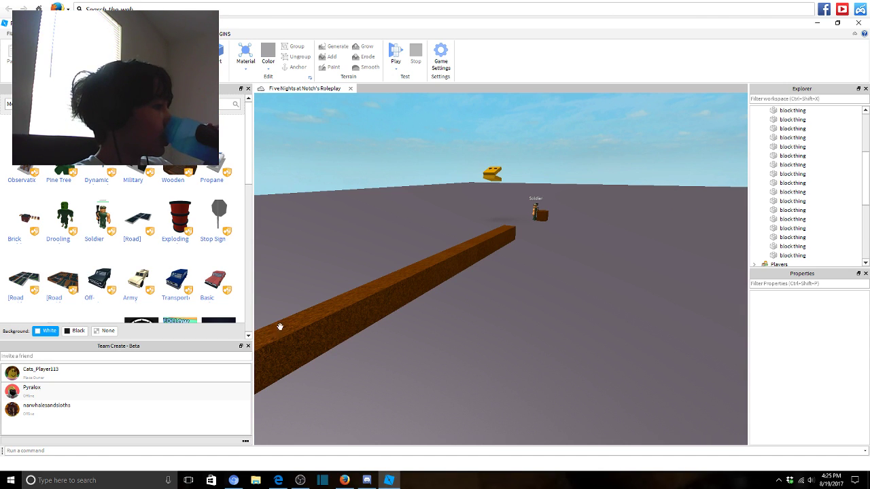
{"action": "scroll", "coordinate": [443, 361], "scroll_direction": "down", "scroll_amount": 3}
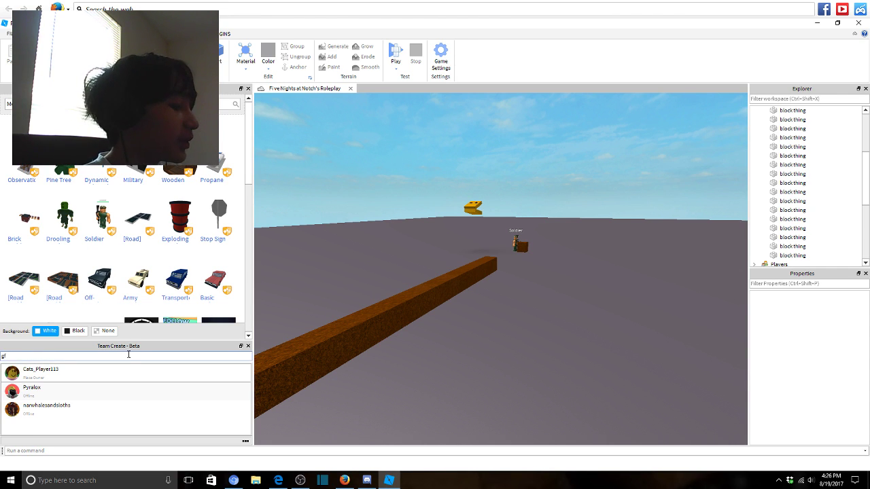
Search the Team Create invite list for friends whose usernames start with g, t and r.
{"action": "type", "text": "syehdh"}
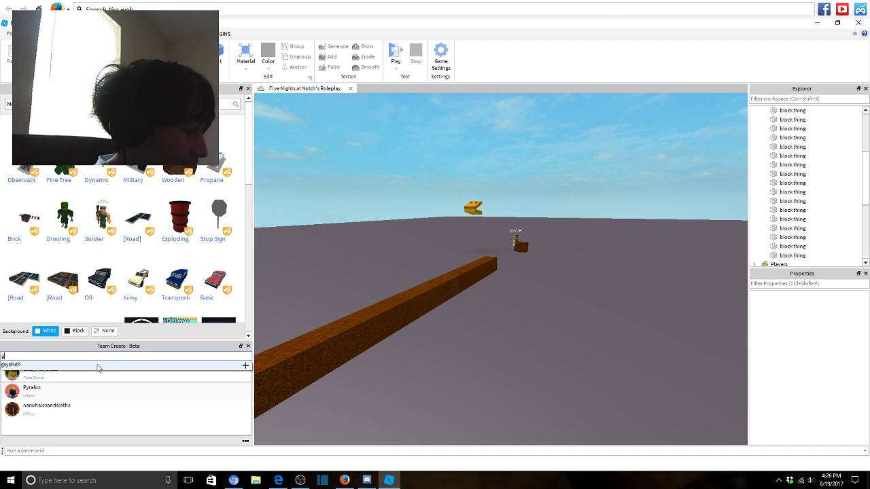
{"action": "key", "text": "BackSpace"}
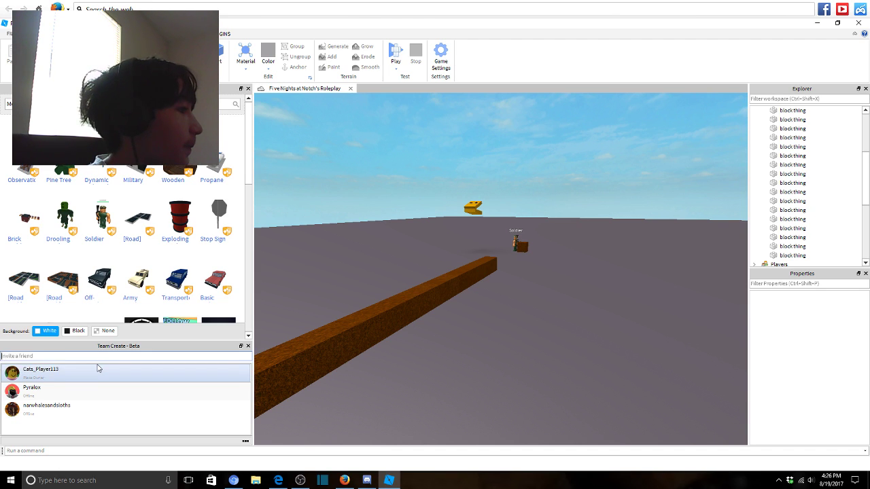
{"action": "key", "text": "BackSpace"}
{"action": "type", "text": "t"}
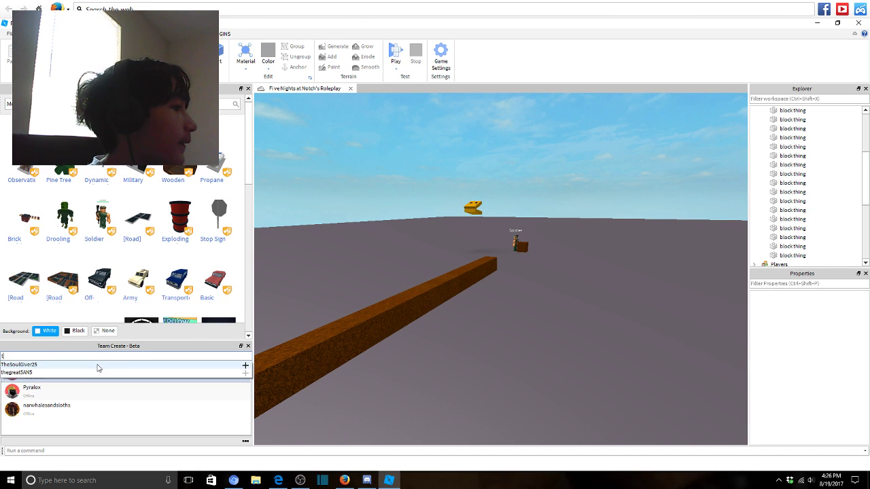
{"action": "key", "text": "BackSpace"}
{"action": "type", "text": "r"}
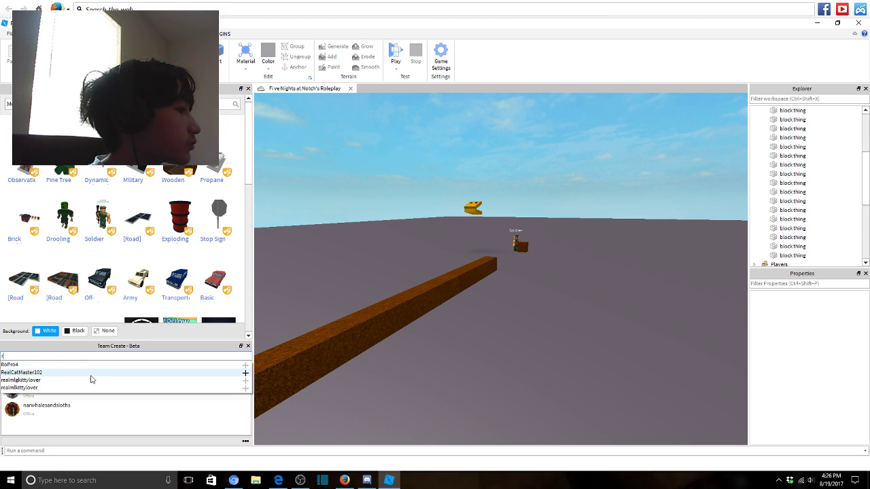
Examine the orange mouth figure near the Soldier, checking its lower jaw and both black eyes, and clear the selection.
{"action": "right_click_drag", "start_coordinate": [398, 338], "coordinate": [514, 298]}
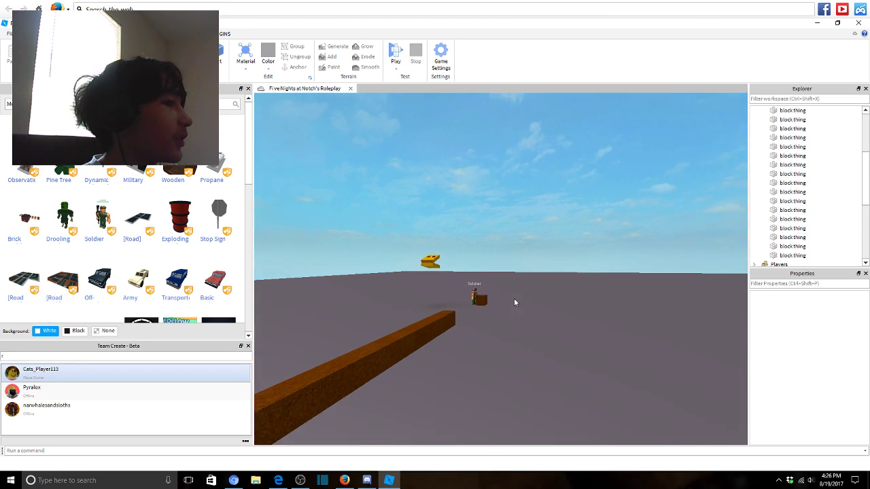
{"action": "key", "text": "w"}
{"action": "key", "text": "s"}
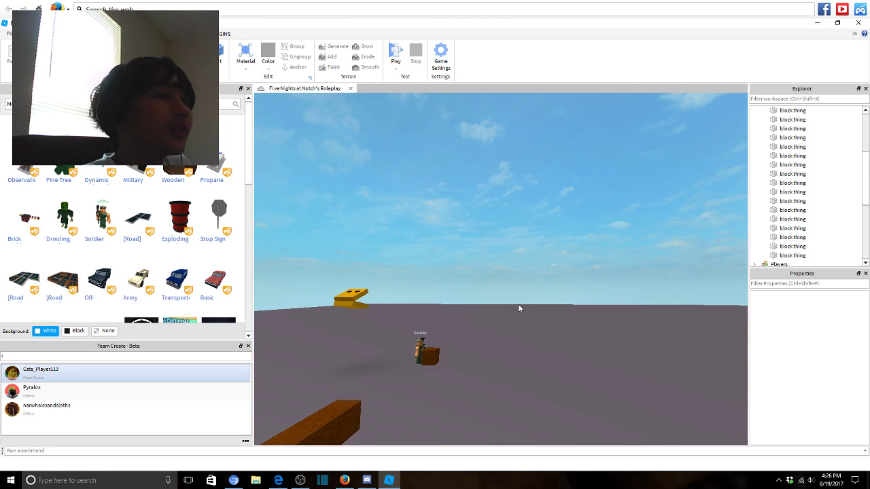
{"action": "right_click_drag", "start_coordinate": [528, 310], "coordinate": [267, 467]}
{"action": "key", "text": "d"}
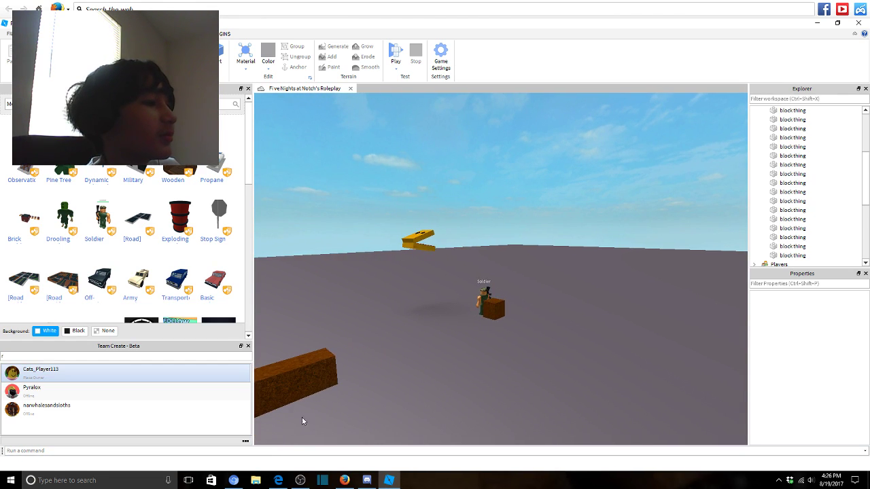
{"action": "key", "text": "w"}
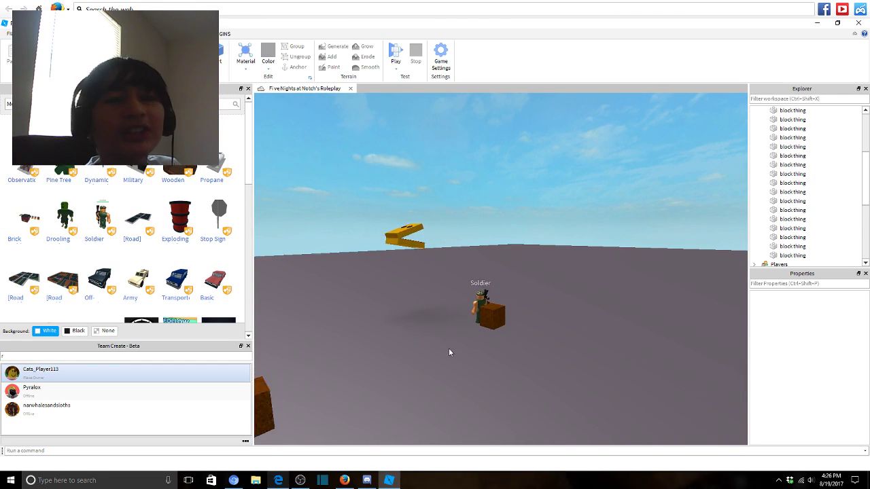
{"action": "left_click", "coordinate": [425, 198]}
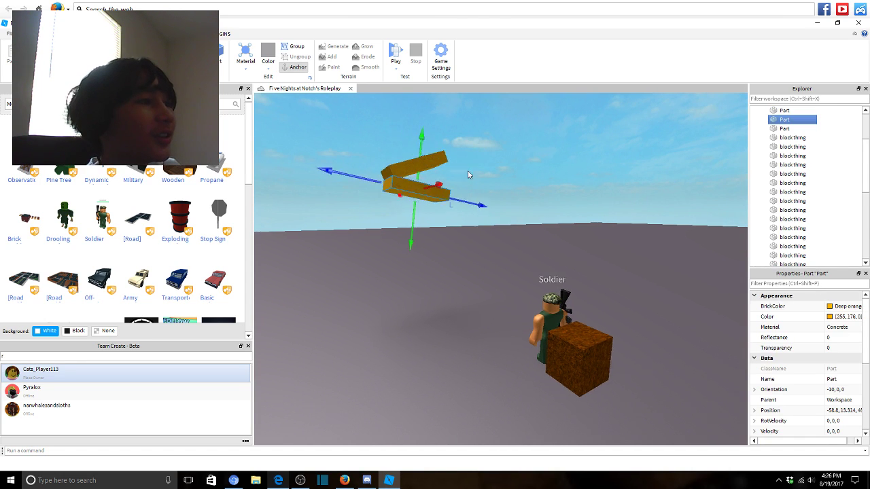
{"action": "key", "text": "f"}
{"action": "right_click_drag", "start_coordinate": [468, 175], "coordinate": [490, 198]}
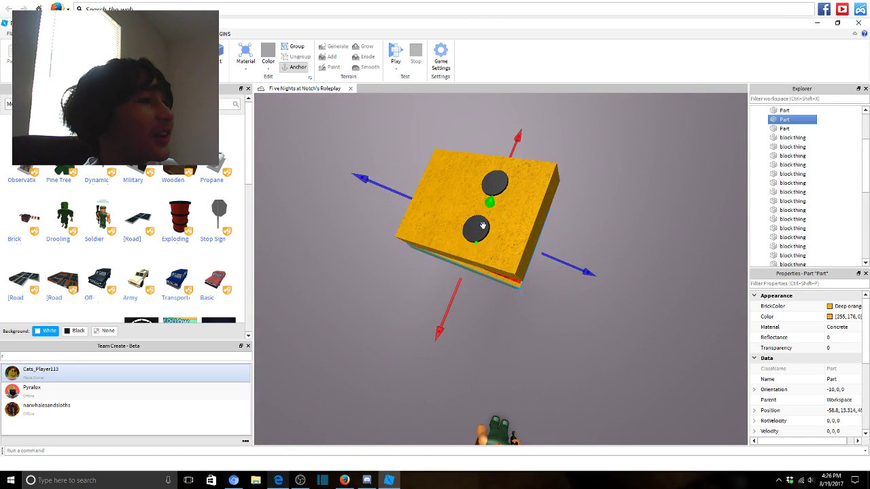
{"action": "left_click", "coordinate": [482, 228]}
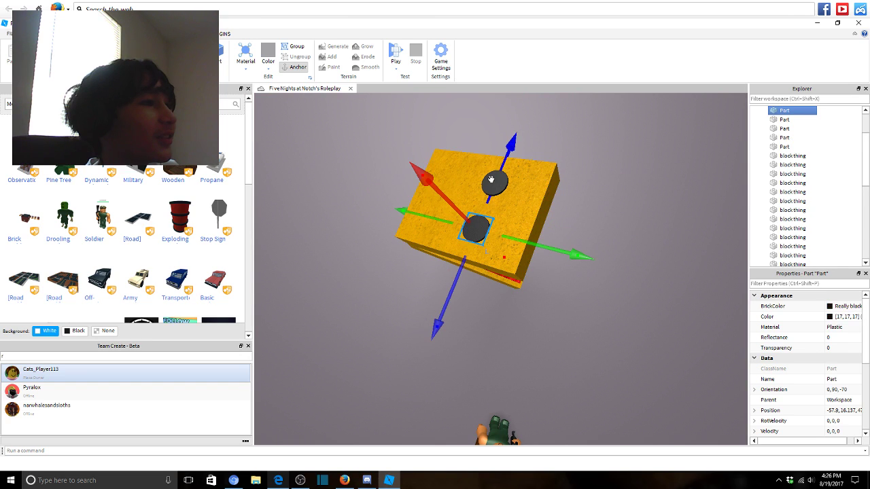
{"action": "left_click", "coordinate": [586, 193]}
{"action": "key", "text": "ctrl+z"}
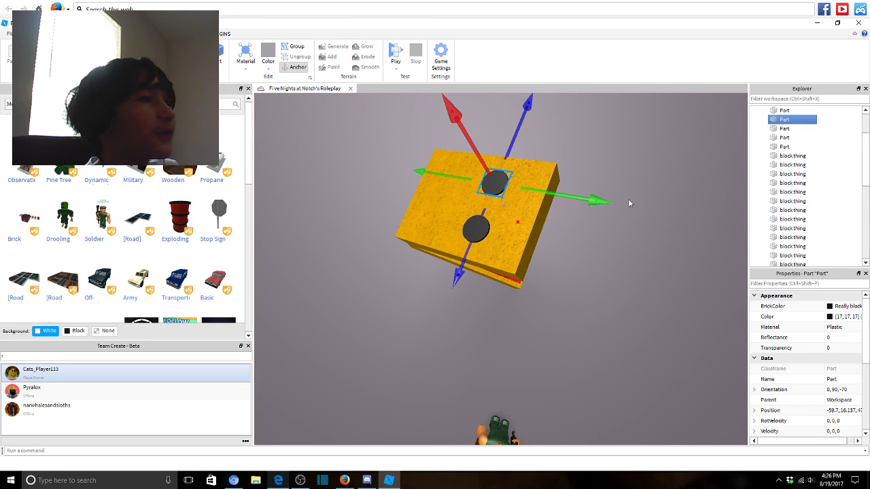
{"action": "left_click", "coordinate": [627, 199]}
{"action": "scroll", "coordinate": [624, 200], "scroll_direction": "down", "scroll_amount": 5}
{"action": "right_click_drag", "start_coordinate": [569, 221], "coordinate": [569, 221]}
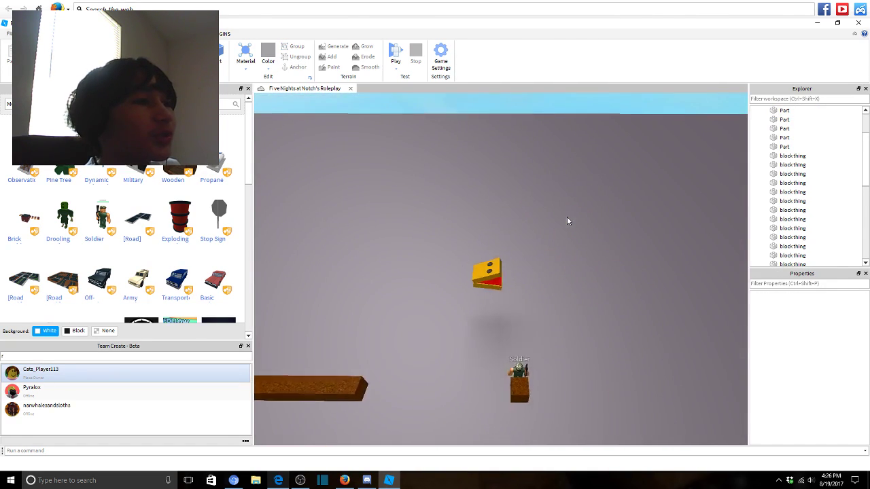
Group the five parts of the orange mouth figure into one model.
{"action": "scroll", "coordinate": [520, 243], "scroll_direction": "up", "scroll_amount": 3}
{"action": "right_click_drag", "start_coordinate": [450, 223], "coordinate": [460, 233]}
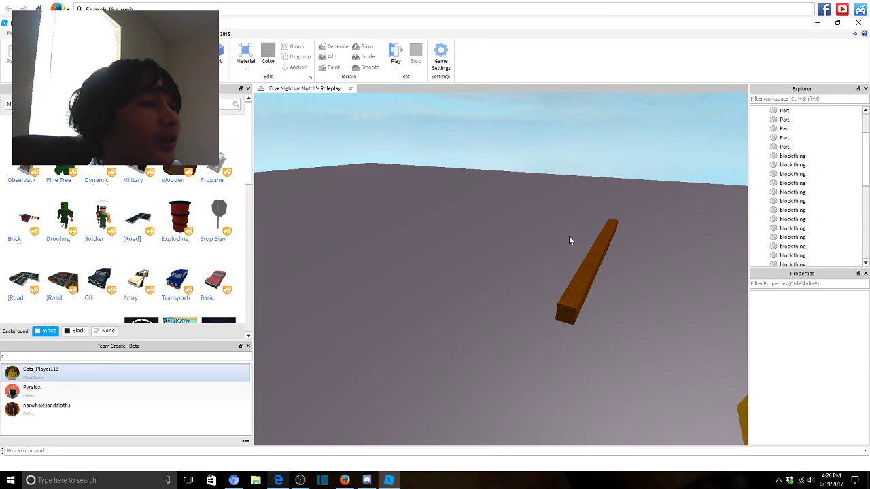
{"action": "scroll", "coordinate": [544, 283], "scroll_direction": "up", "scroll_amount": 3}
{"action": "left_click_drag", "start_coordinate": [463, 257], "coordinate": [693, 439]}
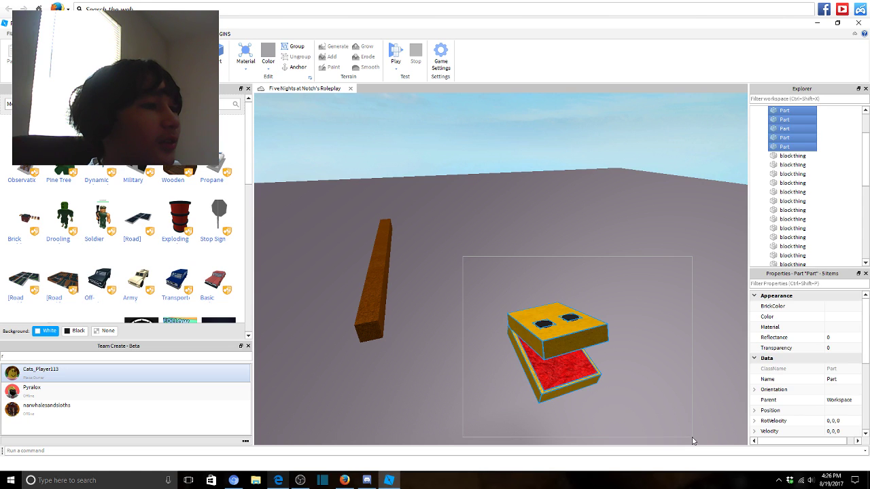
{"action": "left_click", "coordinate": [680, 394]}
{"action": "right_click_drag", "start_coordinate": [681, 394], "coordinate": [680, 394]}
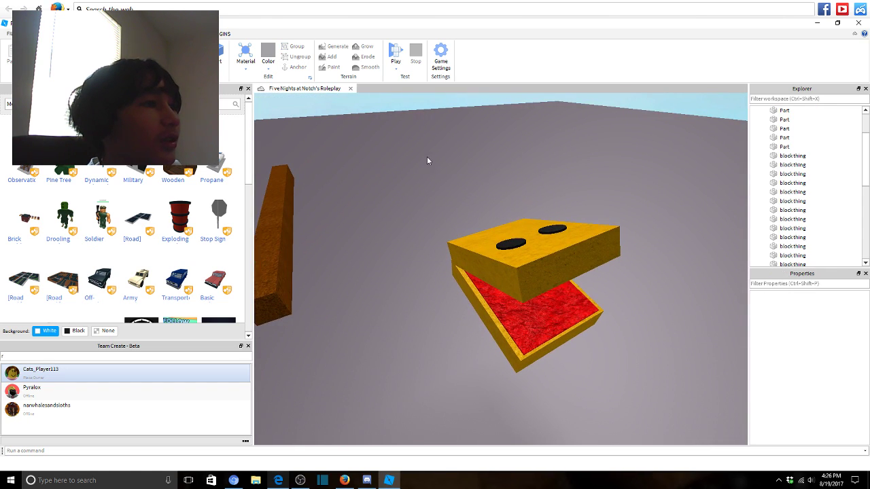
{"action": "left_click_drag", "start_coordinate": [427, 161], "coordinate": [615, 356]}
{"action": "right_click", "coordinate": [557, 289]}
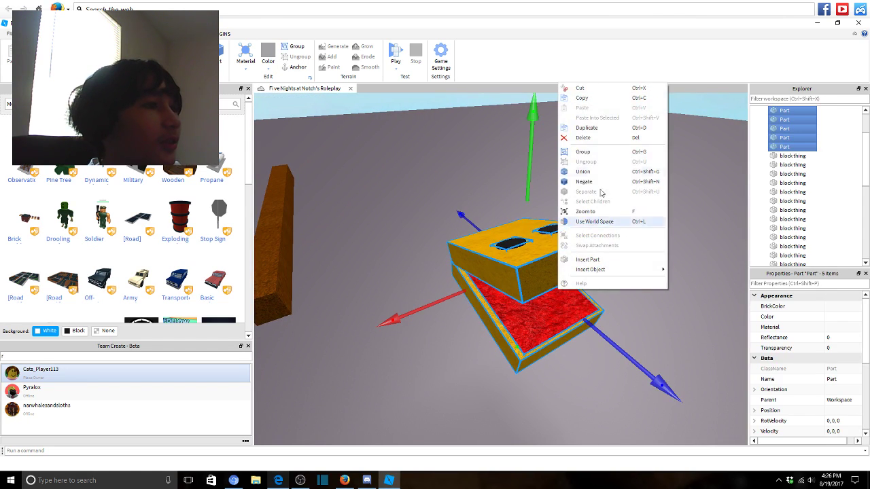
{"action": "left_click", "coordinate": [614, 151]}
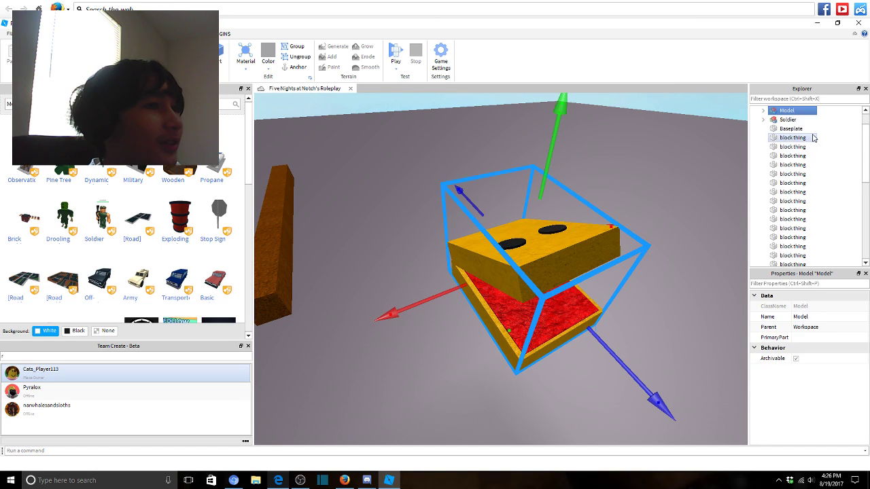
Rename the grouped mouth figure as Pac-Man.
{"action": "right_click", "coordinate": [798, 111]}
{"action": "left_click", "coordinate": [790, 167]}
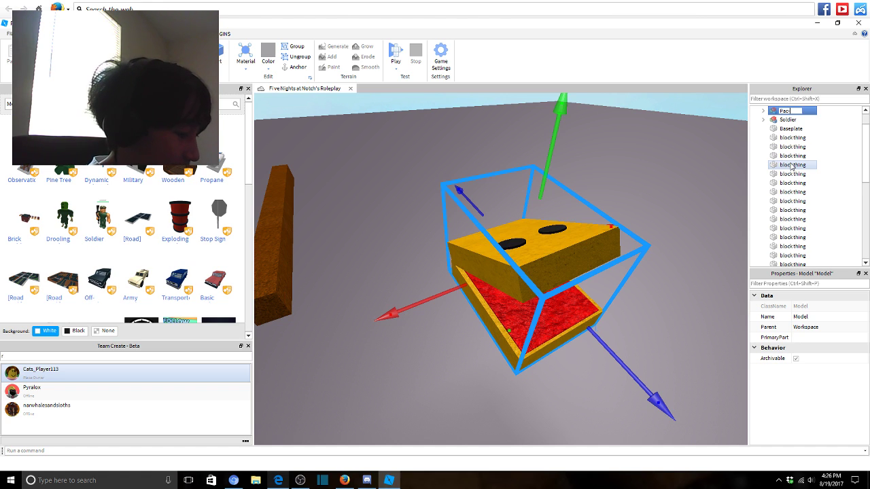
{"action": "left_click", "coordinate": [718, 236]}
Inspect the Pac-Man model from several angles and close up at its eyes, and clear the selection.
{"action": "scroll", "coordinate": [703, 252], "scroll_direction": "down", "scroll_amount": 5}
{"action": "right_click_drag", "start_coordinate": [703, 252], "coordinate": [611, 258]}
{"action": "left_click", "coordinate": [604, 245]}
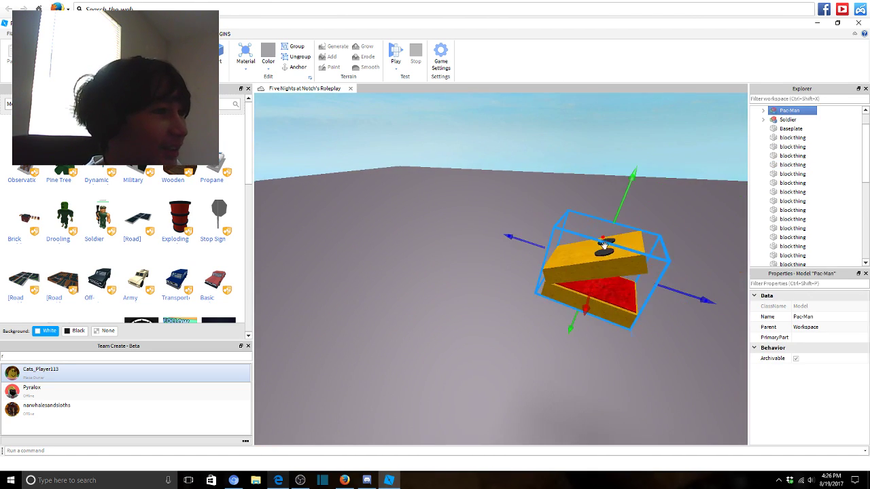
{"action": "right_click_drag", "start_coordinate": [456, 283], "coordinate": [456, 283]}
{"action": "scroll", "coordinate": [457, 283], "scroll_direction": "down", "scroll_amount": 3}
{"action": "scroll", "coordinate": [456, 283], "scroll_direction": "up", "scroll_amount": 3}
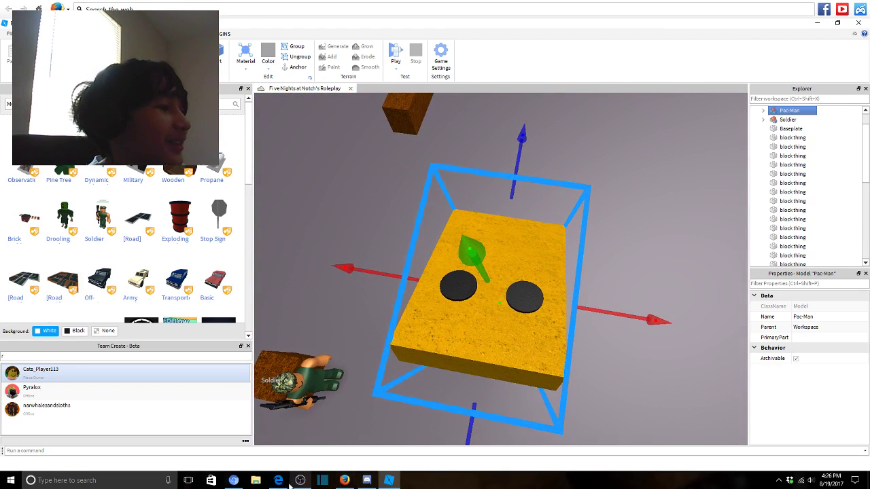
{"action": "left_click", "coordinate": [288, 482]}
{"action": "left_click", "coordinate": [502, 336]}
{"action": "scroll", "coordinate": [386, 226], "scroll_direction": "up", "scroll_amount": 10}
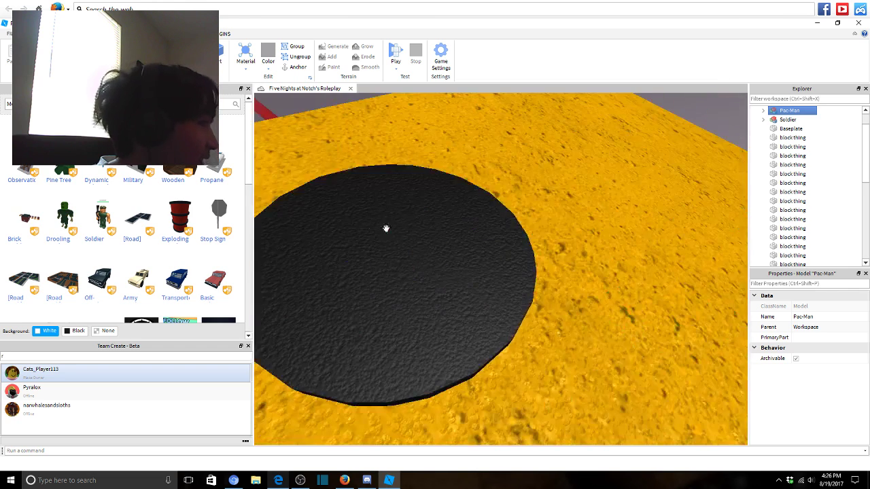
{"action": "left_click", "coordinate": [424, 278]}
Select the entire row of 18 brown blocks, duplicate it and stack the copy directly on top as a second layer.
{"action": "right_click_drag", "start_coordinate": [449, 139], "coordinate": [517, 116]}
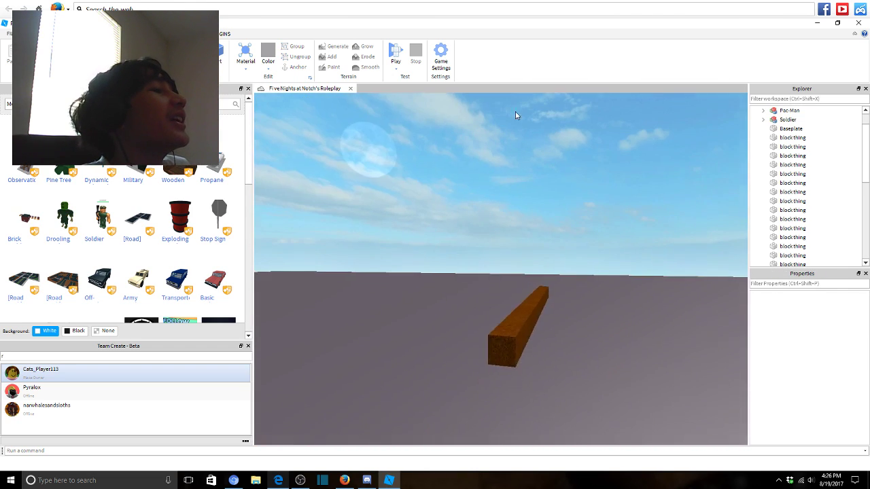
{"action": "scroll", "coordinate": [524, 324], "scroll_direction": "up", "scroll_amount": 8}
{"action": "scroll", "coordinate": [314, 227], "scroll_direction": "down", "scroll_amount": 5}
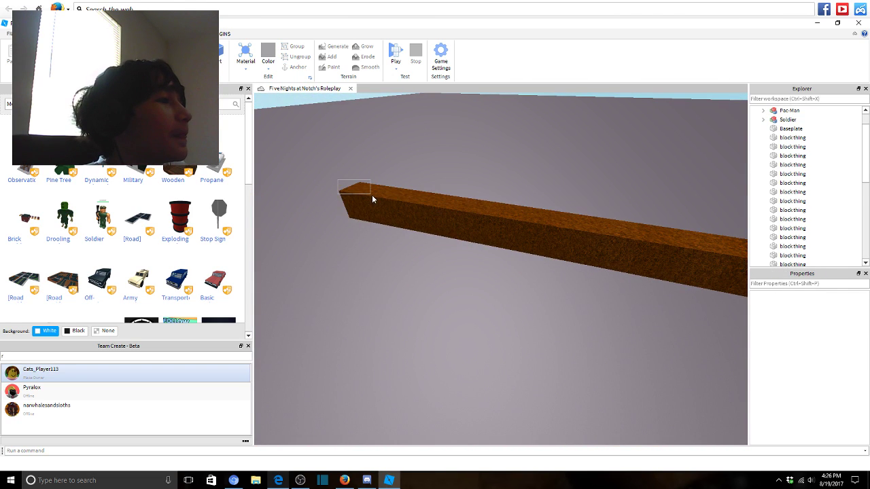
{"action": "left_click_drag", "start_coordinate": [337, 180], "coordinate": [721, 314]}
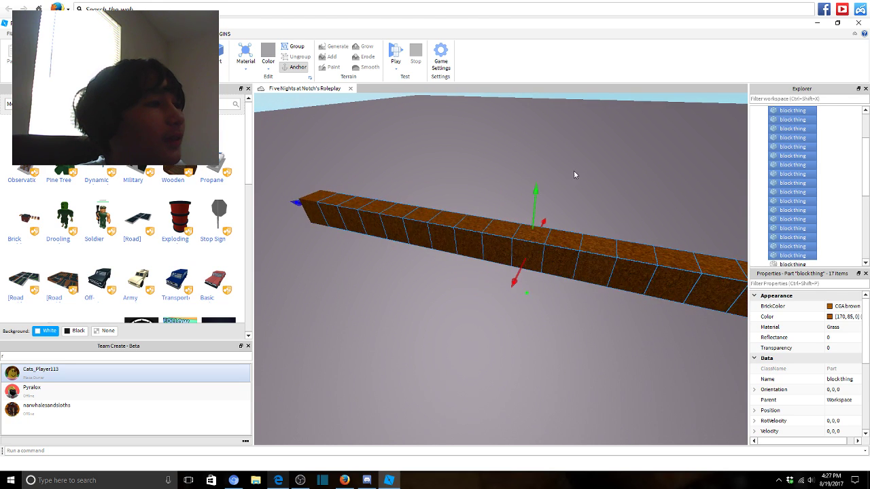
{"action": "left_click", "coordinate": [545, 182]}
{"action": "left_click_drag", "start_coordinate": [365, 264], "coordinate": [707, 305]}
{"action": "left_click_drag", "start_coordinate": [583, 262], "coordinate": [367, 350]}
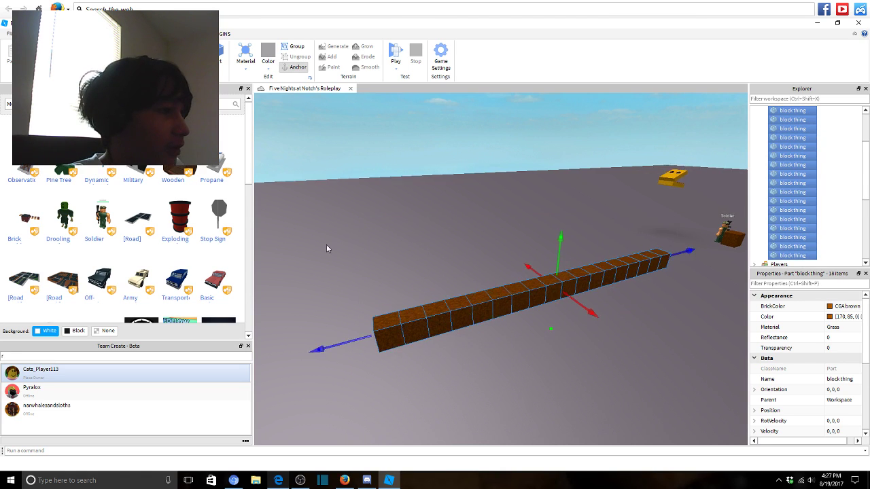
{"action": "scroll", "coordinate": [392, 206], "scroll_direction": "up", "scroll_amount": 3}
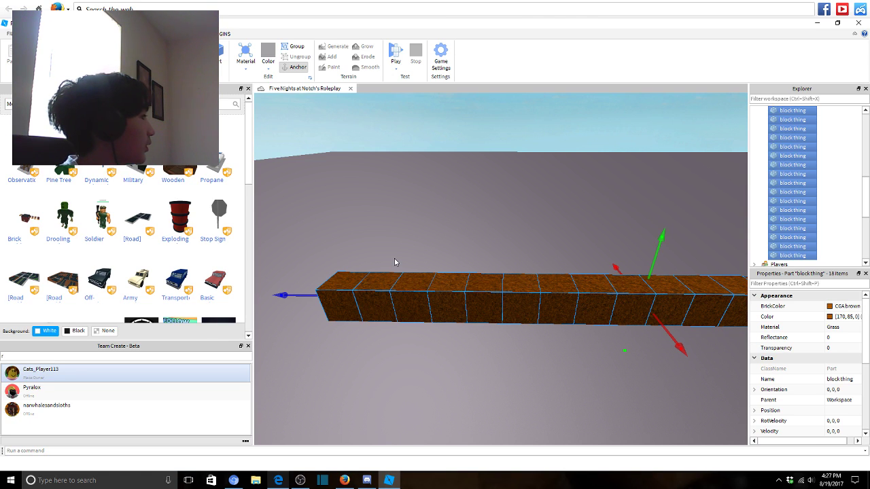
{"action": "right_click_drag", "start_coordinate": [394, 262], "coordinate": [459, 205]}
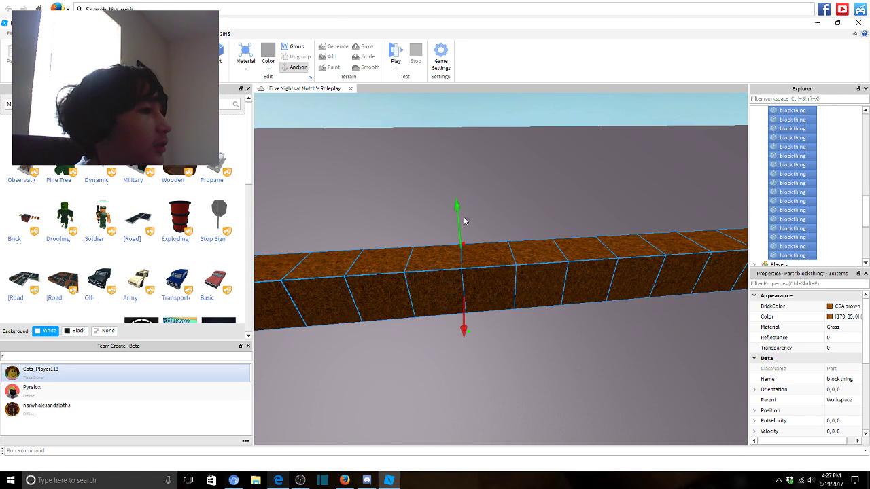
{"action": "left_click_drag", "start_coordinate": [459, 204], "coordinate": [453, 144]}
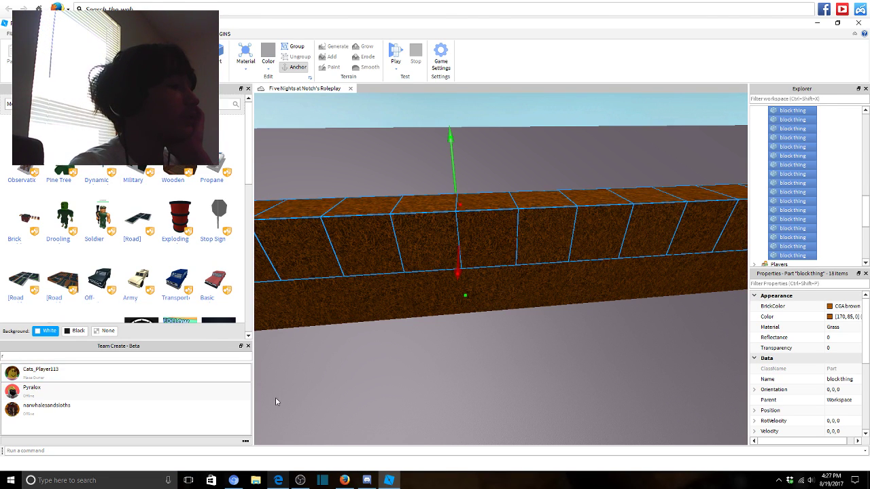
Check the live stream's chat in the Edge window and return to the brown block wall in Roblox Studio.
{"action": "left_click", "coordinate": [277, 480]}
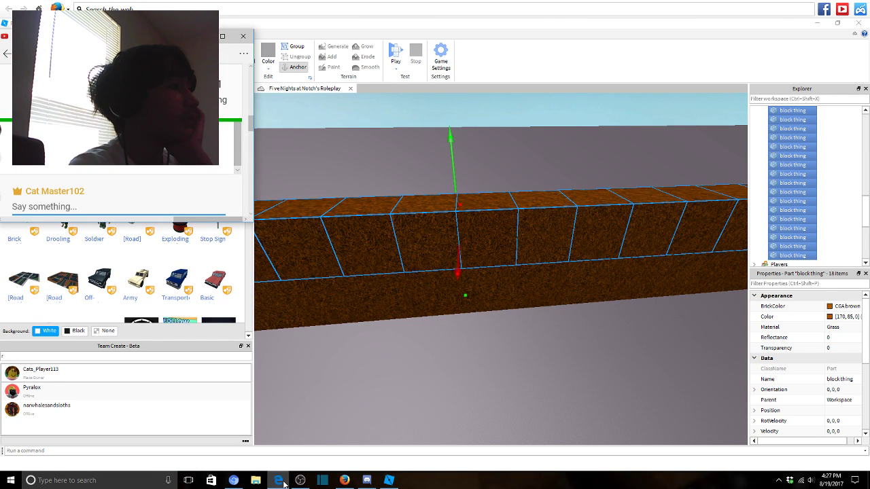
{"action": "left_click", "coordinate": [325, 416]}
{"action": "left_click", "coordinate": [443, 208]}
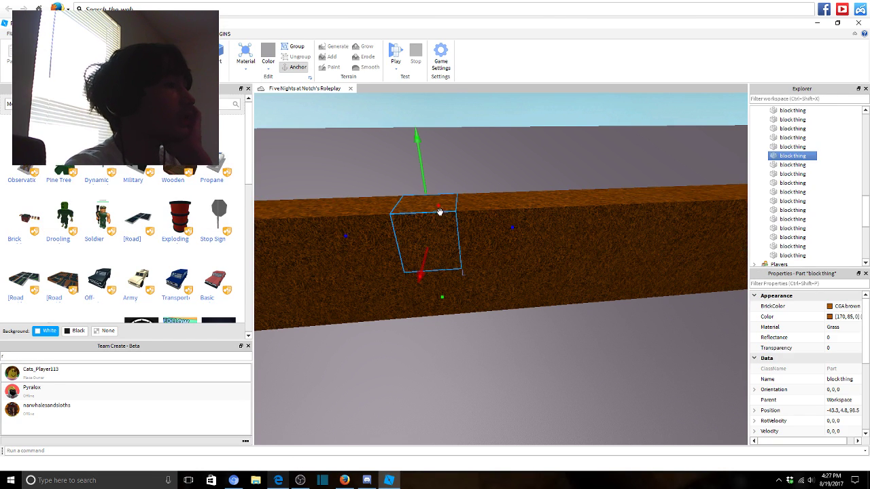
Reselect all 18 blocks of the wall's upper row and stack a duplicate above them as the third layer.
{"action": "scroll", "coordinate": [523, 105], "scroll_direction": "down", "scroll_amount": 10}
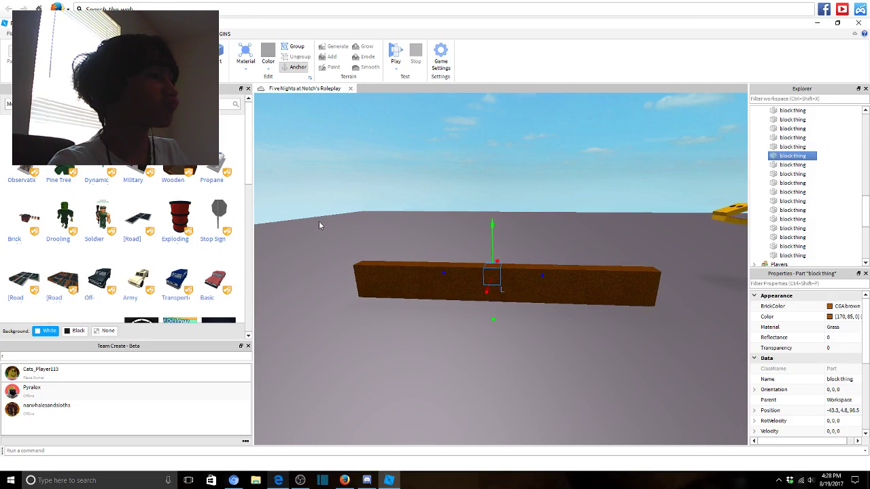
{"action": "left_click_drag", "start_coordinate": [319, 221], "coordinate": [687, 286]}
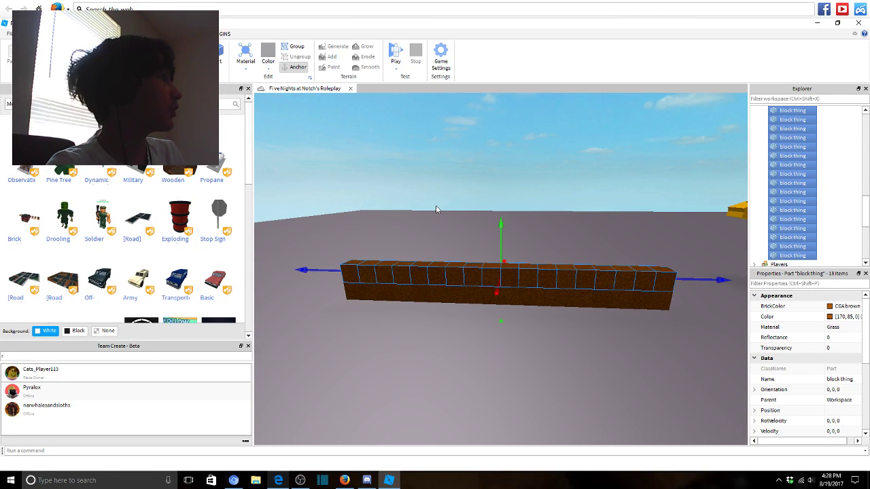
{"action": "right_click_drag", "start_coordinate": [436, 209], "coordinate": [490, 213]}
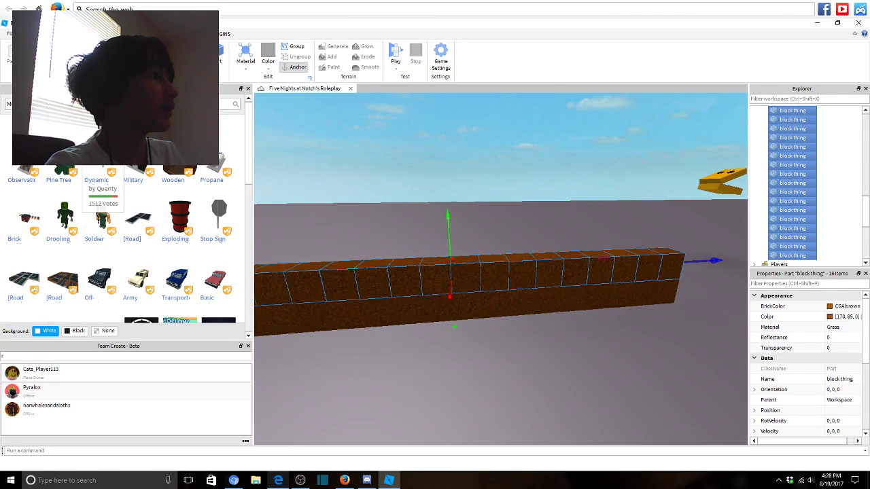
{"action": "left_click_drag", "start_coordinate": [449, 228], "coordinate": [450, 196]}
{"action": "right_click_drag", "start_coordinate": [586, 222], "coordinate": [2, 70]}
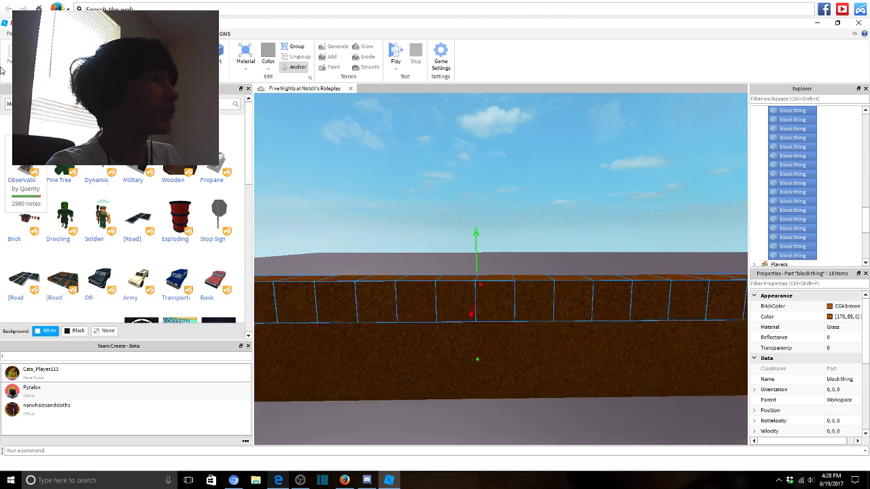
Stack two more duplicates of the top block row directly above it as the wall's fourth and fifth layers.
{"action": "scroll", "coordinate": [474, 241], "scroll_direction": "down", "scroll_amount": 3}
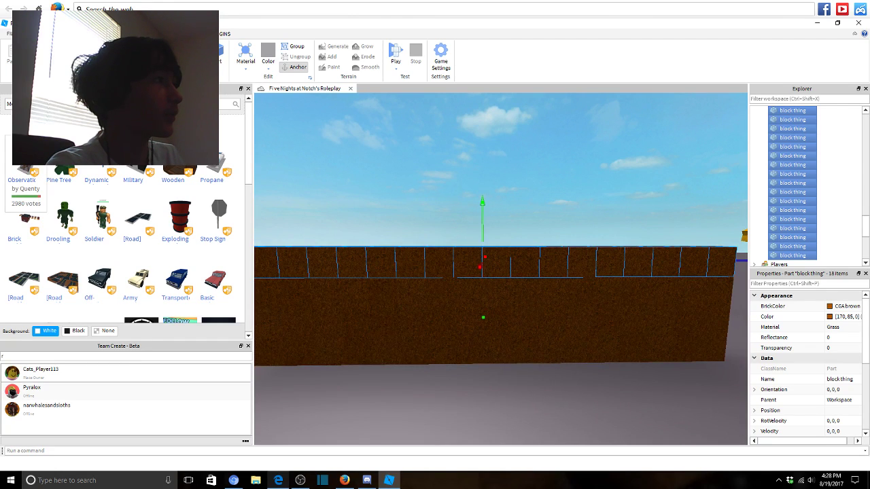
{"action": "left_click_drag", "start_coordinate": [480, 208], "coordinate": [483, 179]}
{"action": "key", "text": "s"}
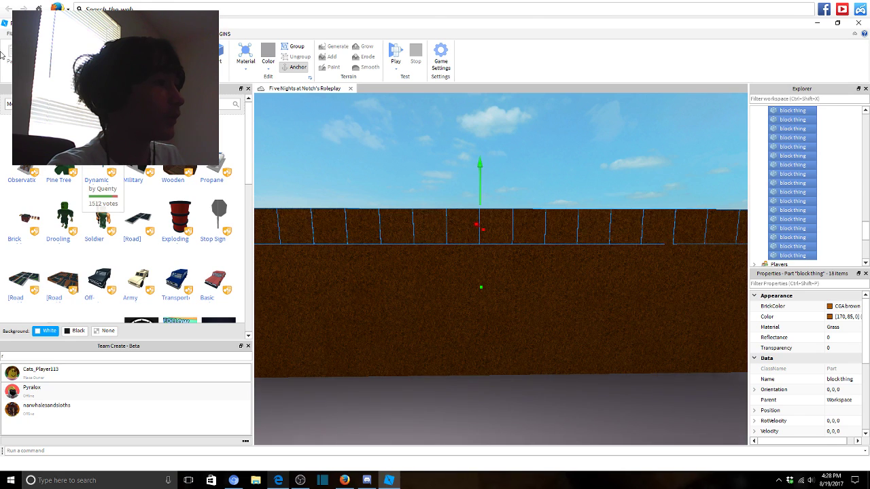
{"action": "key", "text": "d"}
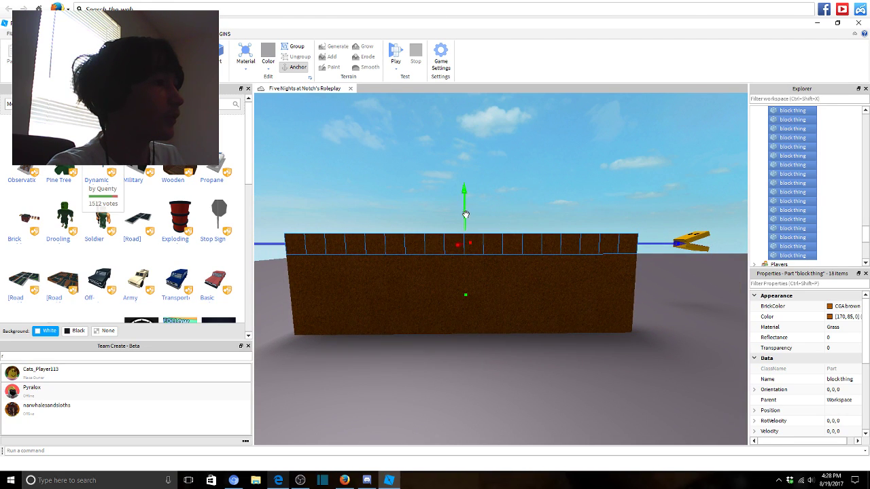
Add the wall's sixth, seventh and eighth layers by stacking duplicates of the top block row flush above one another.
{"action": "left_click_drag", "start_coordinate": [466, 215], "coordinate": [471, 195]}
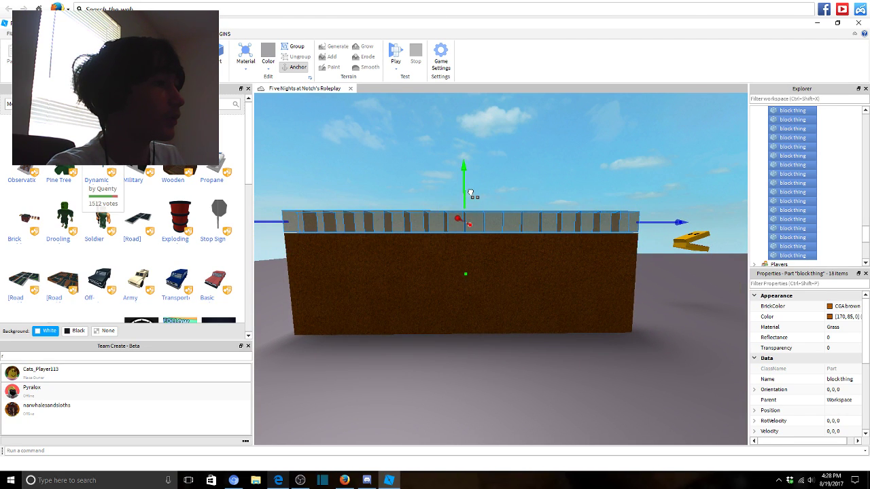
{"action": "scroll", "coordinate": [476, 190], "scroll_direction": "up", "scroll_amount": 5}
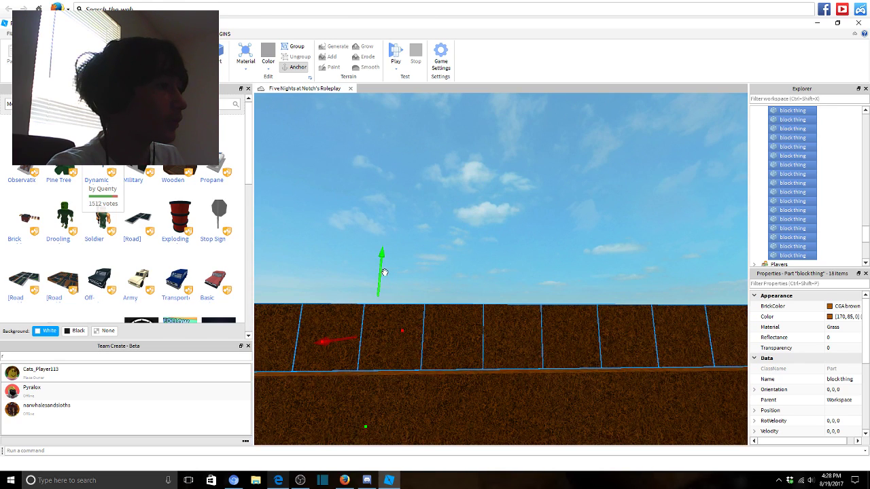
{"action": "left_click_drag", "start_coordinate": [383, 272], "coordinate": [386, 284]}
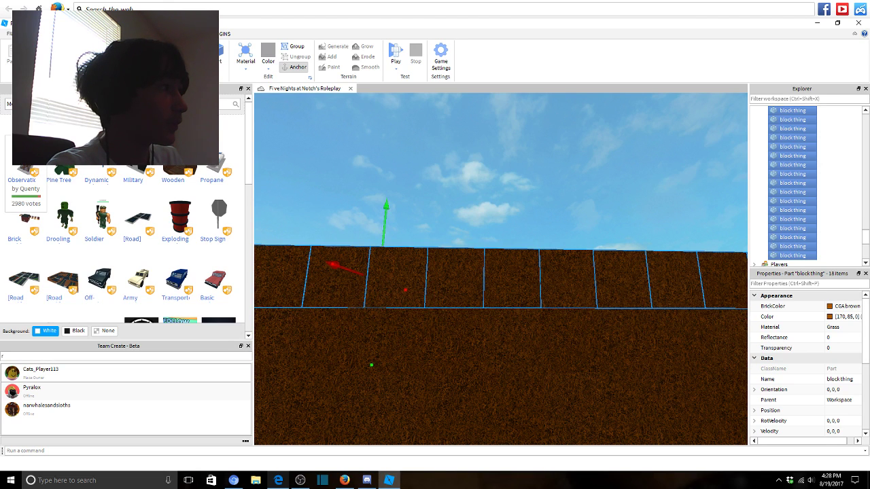
{"action": "right_click_drag", "start_coordinate": [385, 223], "coordinate": [411, 253]}
{"action": "left_click_drag", "start_coordinate": [387, 156], "coordinate": [397, 117]}
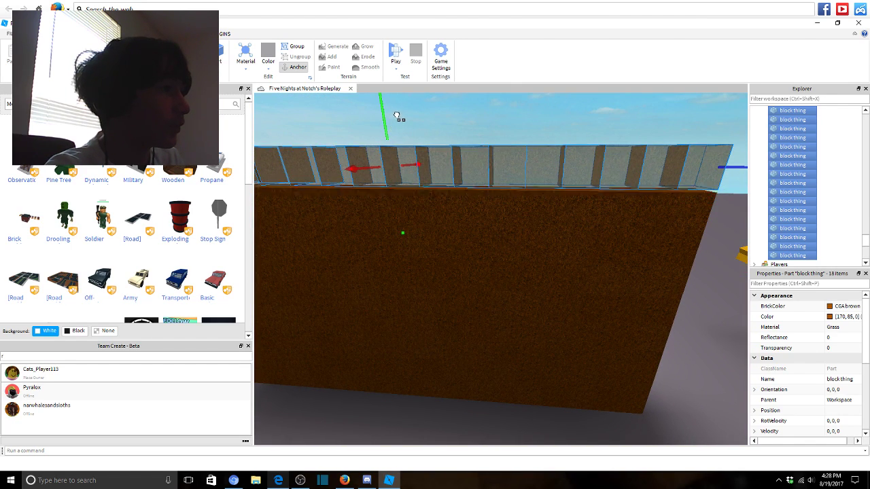
Clear the wall block selection and examine the Soldier model beside the separate brown block.
{"action": "left_click", "coordinate": [466, 122]}
{"action": "right_click_drag", "start_coordinate": [466, 122], "coordinate": [463, 392]}
{"action": "key", "text": "alt+Tab"}
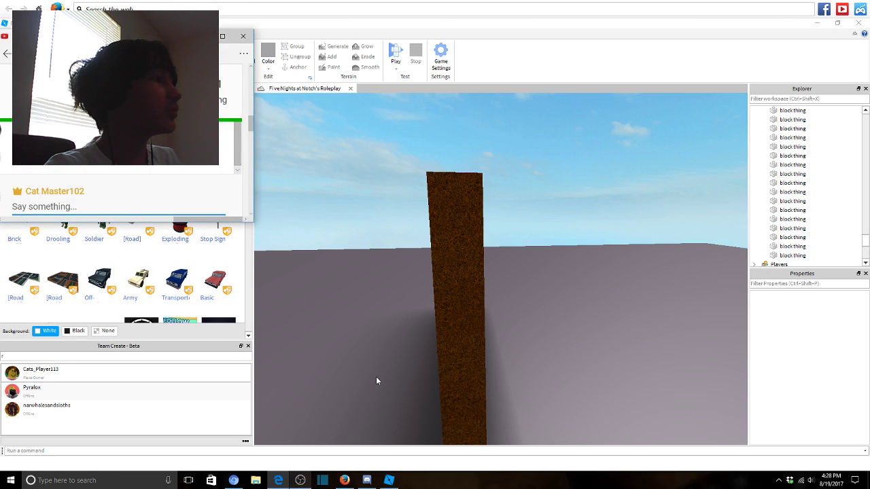
{"action": "right_click_drag", "start_coordinate": [376, 380], "coordinate": [504, 386]}
{"action": "scroll", "coordinate": [478, 377], "scroll_direction": "up", "scroll_amount": 10}
{"action": "scroll", "coordinate": [504, 386], "scroll_direction": "up", "scroll_amount": 3}
{"action": "left_click", "coordinate": [517, 312]}
{"action": "scroll", "coordinate": [516, 342], "scroll_direction": "up", "scroll_amount": 5}
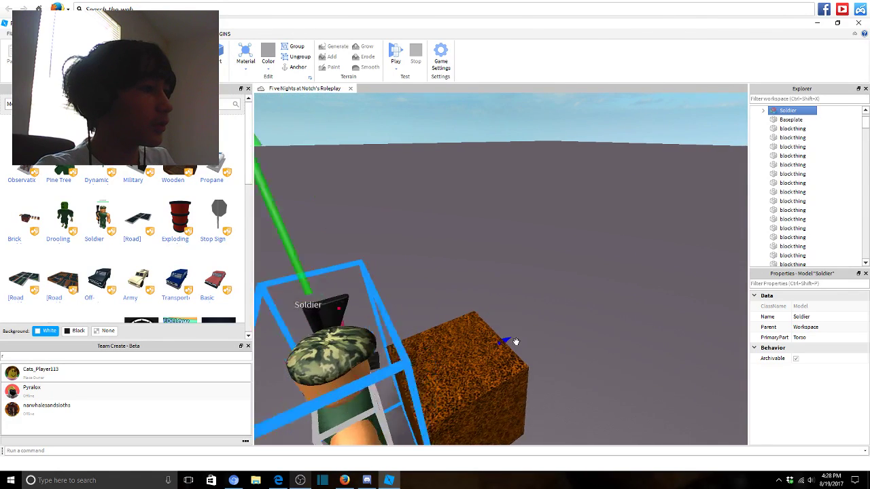
{"action": "scroll", "coordinate": [509, 350], "scroll_direction": "down", "scroll_amount": 5}
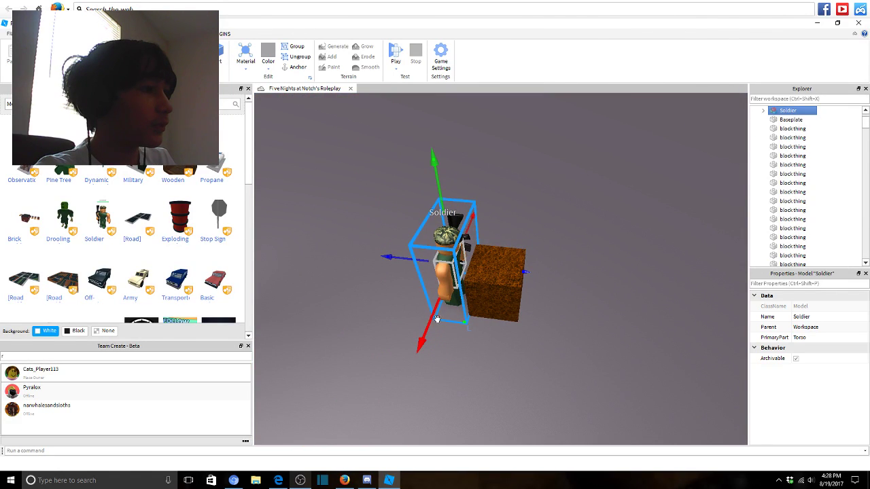
Select all the blocks of the brown wall and review them in the object list.
{"action": "right_click_drag", "start_coordinate": [439, 317], "coordinate": [346, 186]}
{"action": "scroll", "coordinate": [510, 302], "scroll_direction": "up", "scroll_amount": 5}
{"action": "left_click", "coordinate": [347, 185]}
{"action": "left_click_drag", "start_coordinate": [347, 186], "coordinate": [632, 369]}
{"action": "scroll", "coordinate": [838, 213], "scroll_direction": "down", "scroll_amount": 2}
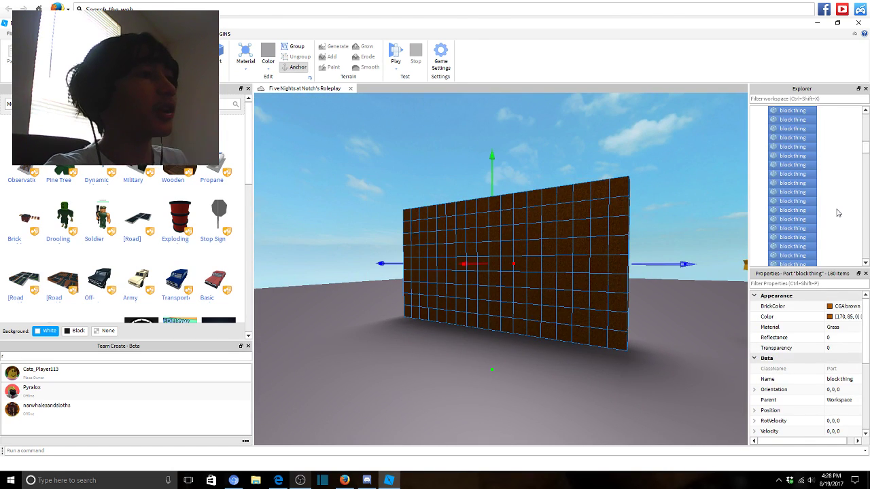
{"action": "scroll", "coordinate": [831, 212], "scroll_direction": "up", "scroll_amount": 10}
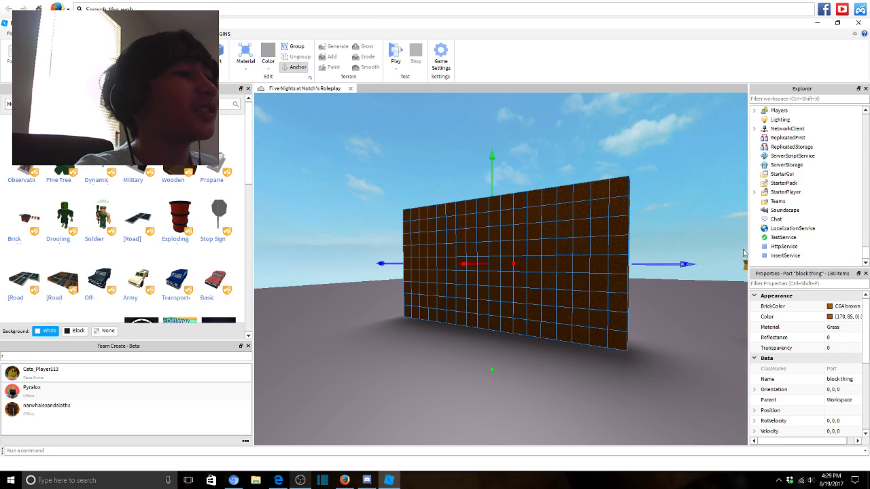
Clear the selection and examine the brown wall from several sides and along its base.
{"action": "right_click_drag", "start_coordinate": [534, 415], "coordinate": [533, 414]}
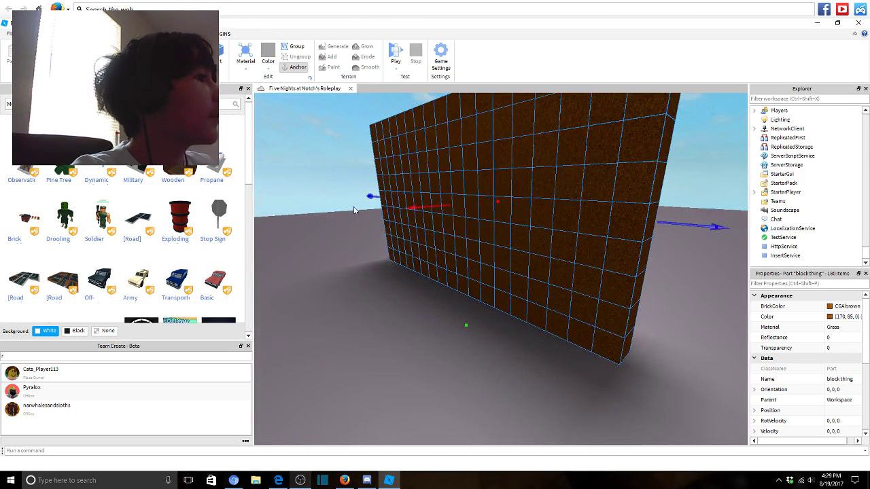
{"action": "right_click_drag", "start_coordinate": [354, 211], "coordinate": [215, 267]}
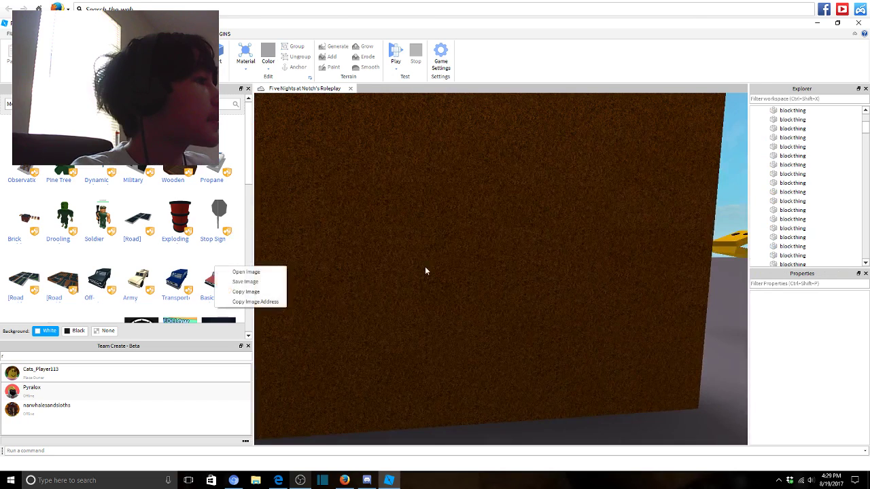
{"action": "left_click", "coordinate": [421, 418]}
{"action": "scroll", "coordinate": [646, 349], "scroll_direction": "down", "scroll_amount": 3}
{"action": "scroll", "coordinate": [646, 349], "scroll_direction": "up", "scroll_amount": 3}
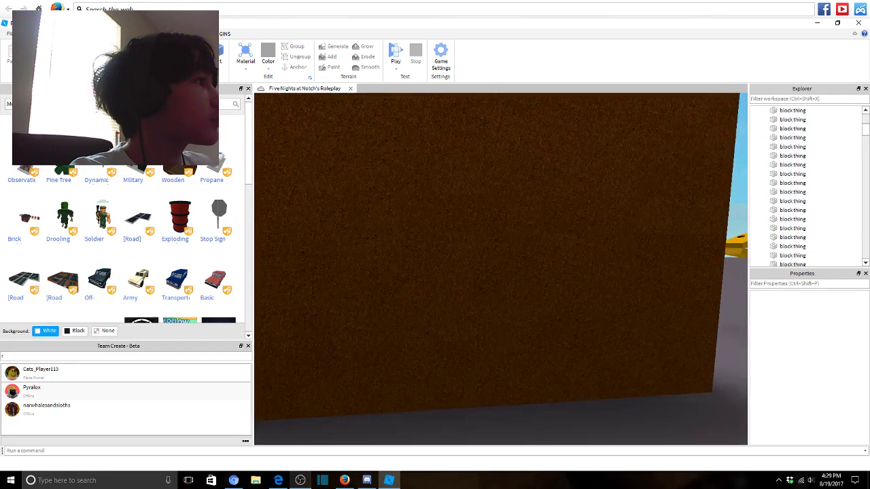
{"action": "scroll", "coordinate": [501, 269], "scroll_direction": "down", "scroll_amount": 2}
{"action": "scroll", "coordinate": [388, 291], "scroll_direction": "up", "scroll_amount": 2}
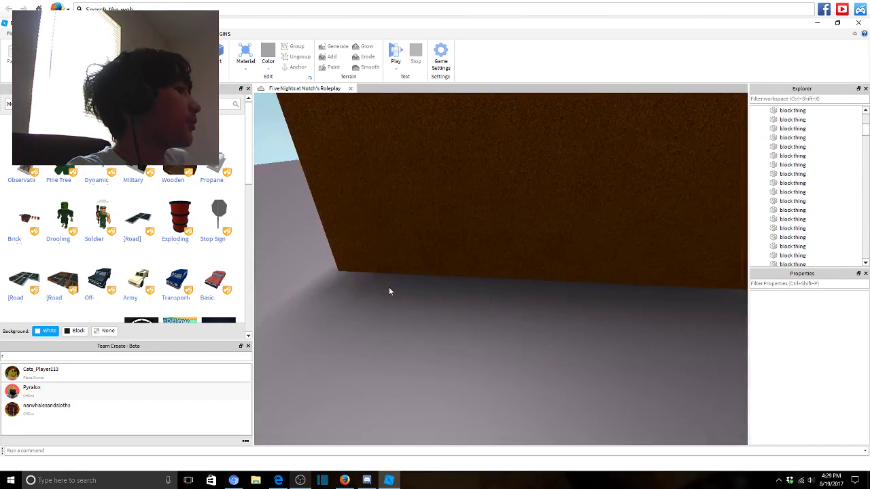
{"action": "scroll", "coordinate": [388, 291], "scroll_direction": "down", "scroll_amount": 4}
{"action": "scroll", "coordinate": [144, 204], "scroll_direction": "down", "scroll_amount": 2}
{"action": "scroll", "coordinate": [144, 169], "scroll_direction": "up", "scroll_amount": 2}
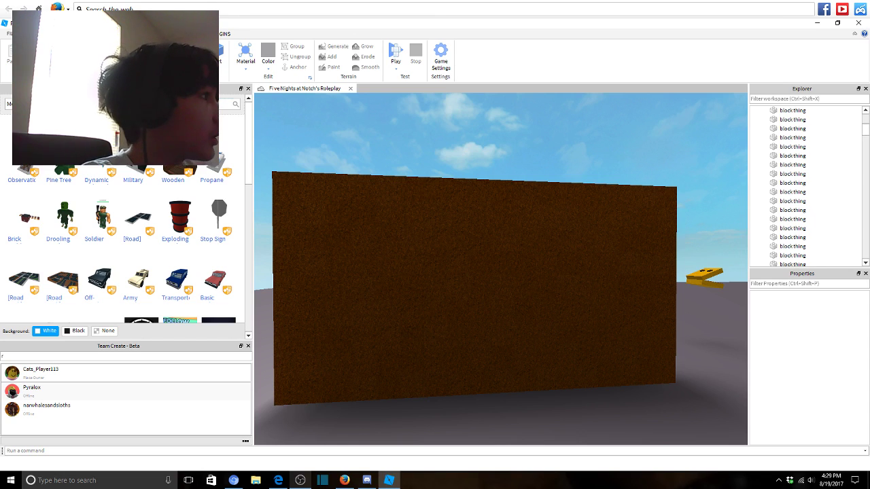
{"action": "right_click_drag", "start_coordinate": [358, 225], "coordinate": [367, 233]}
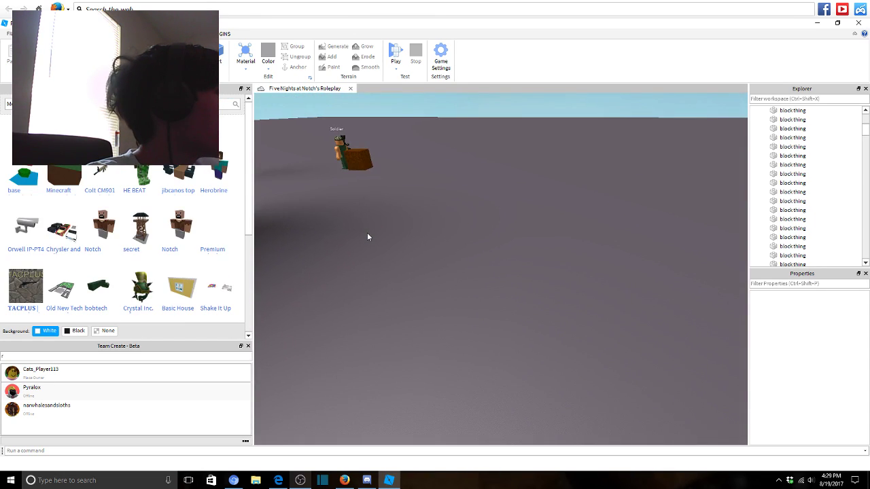
Insert the Notch model from the toolbox, focus on it and expand its contents to see the head decals.
{"action": "left_click", "coordinate": [93, 221]}
{"action": "key", "text": "f"}
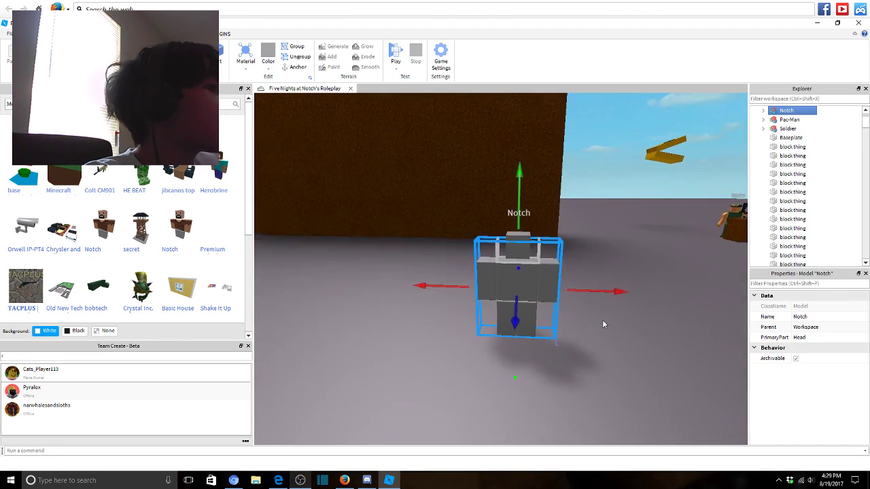
{"action": "left_click", "coordinate": [763, 111]}
{"action": "scroll", "coordinate": [663, 186], "scroll_direction": "down", "scroll_amount": 3}
Delete the grey Notch model standing near the brown wall.
{"action": "right_click", "coordinate": [497, 284]}
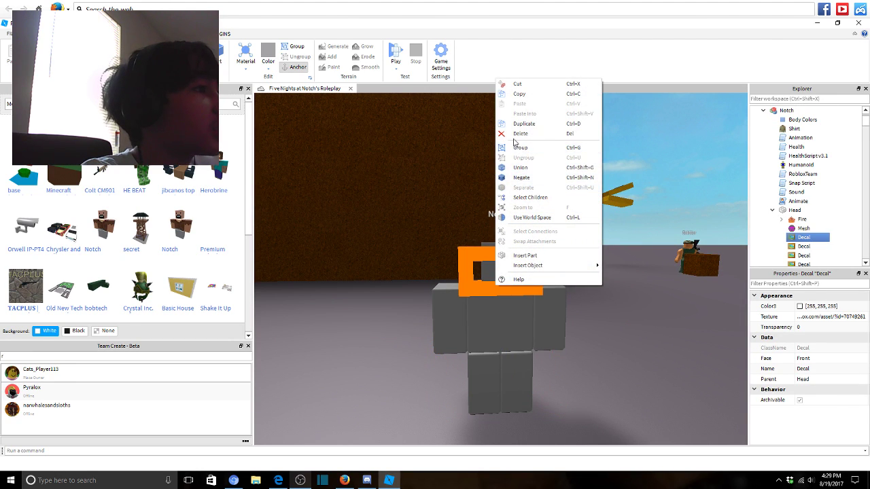
{"action": "key", "text": "Escape"}
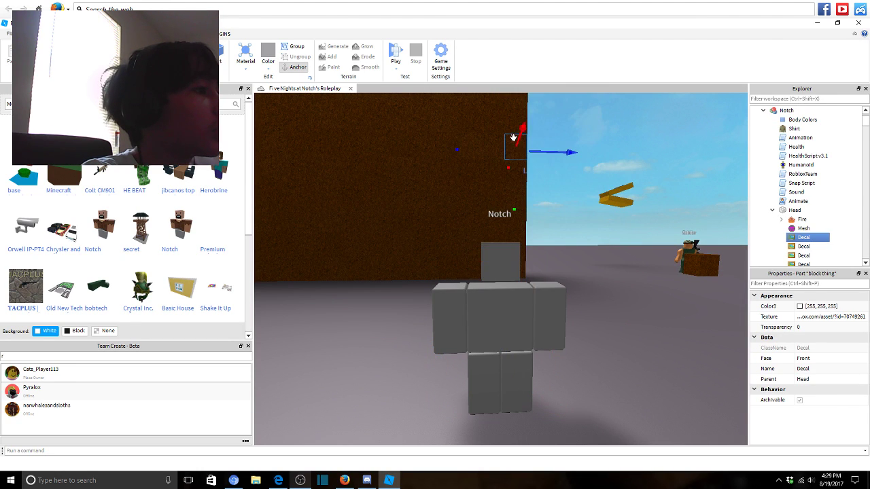
{"action": "left_click", "coordinate": [478, 247]}
{"action": "right_click", "coordinate": [441, 267]}
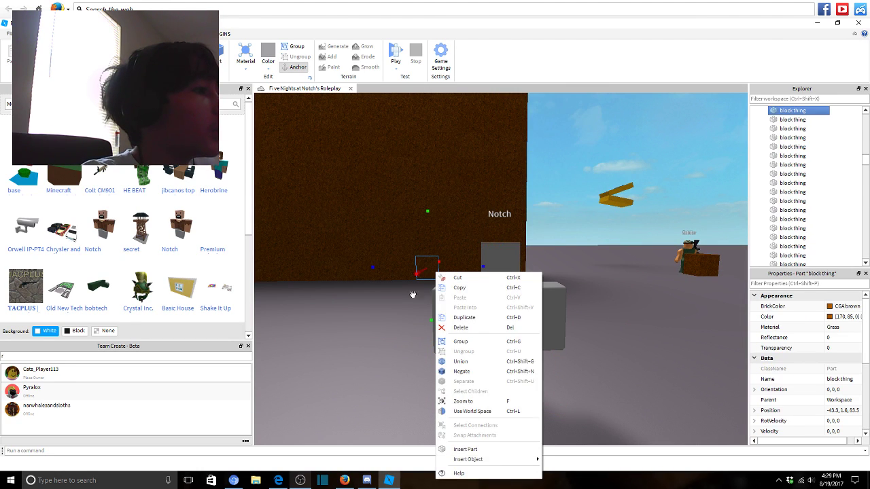
{"action": "left_click", "coordinate": [378, 312]}
{"action": "right_click_drag", "start_coordinate": [379, 313], "coordinate": [438, 258]}
{"action": "left_click_drag", "start_coordinate": [495, 406], "coordinate": [495, 403]}
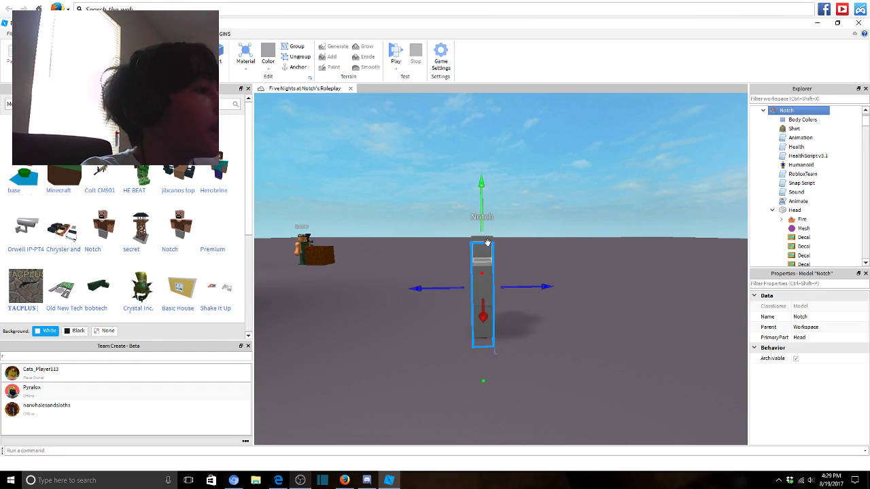
{"action": "right_click", "coordinate": [492, 256]}
{"action": "left_click", "coordinate": [515, 310]}
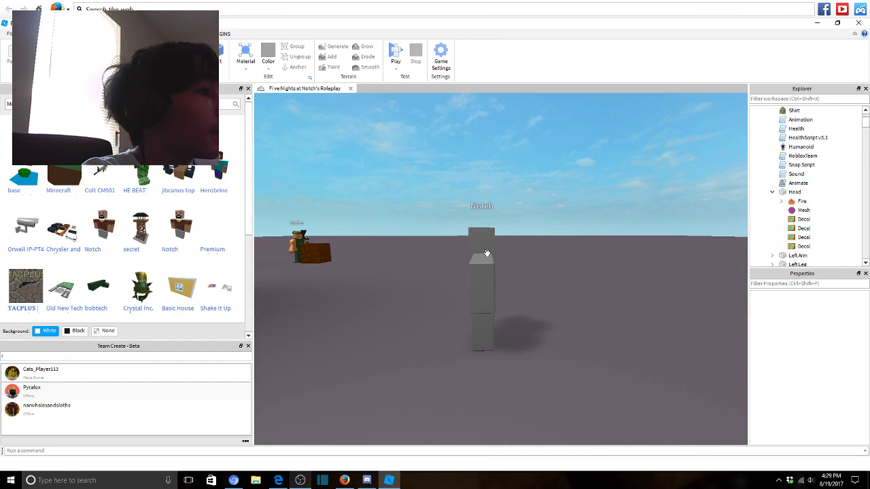
{"action": "right_click", "coordinate": [483, 248]}
{"action": "left_click", "coordinate": [498, 301]}
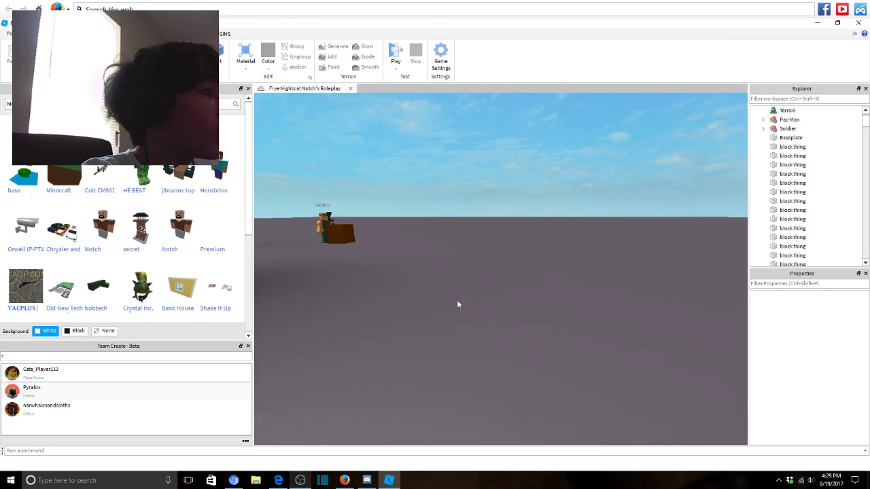
Load more toolbox results and insert a textured Notch character model into the place.
{"action": "right_click_drag", "start_coordinate": [458, 303], "coordinate": [298, 296]}
{"action": "scroll", "coordinate": [73, 278], "scroll_direction": "down", "scroll_amount": 3}
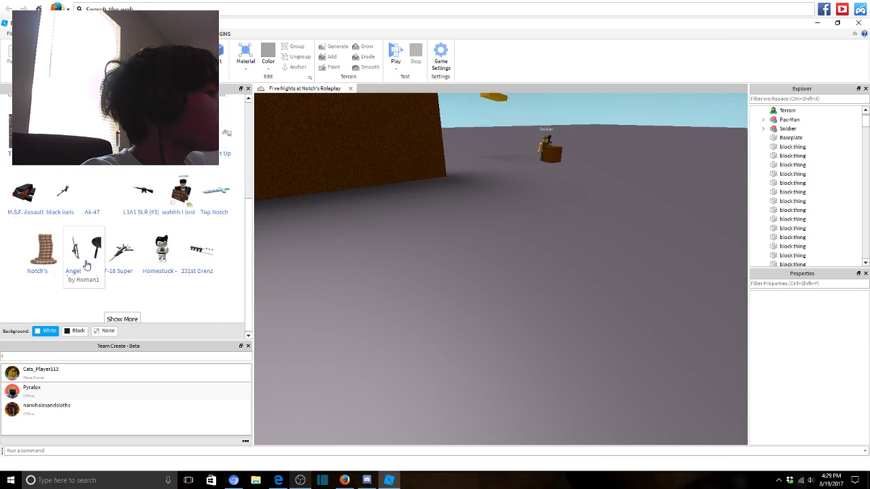
{"action": "left_click", "coordinate": [130, 319]}
{"action": "scroll", "coordinate": [174, 255], "scroll_direction": "down", "scroll_amount": 2}
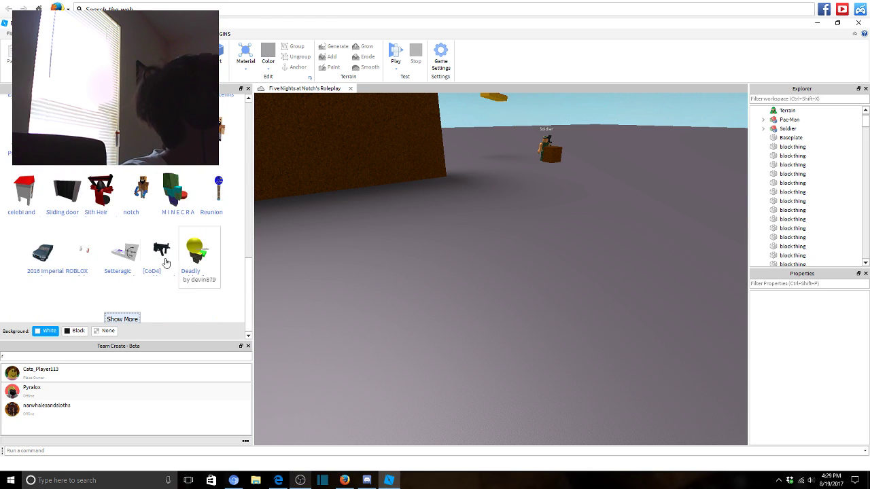
{"action": "scroll", "coordinate": [177, 199], "scroll_direction": "up", "scroll_amount": 1}
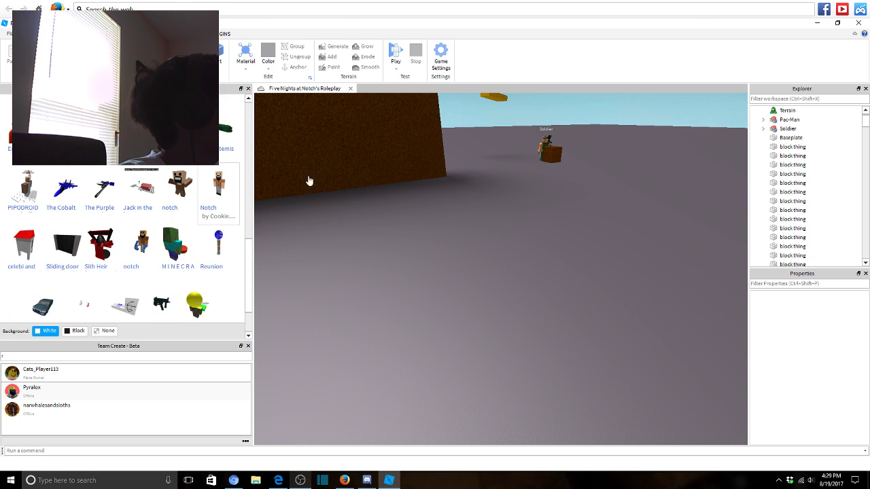
{"action": "scroll", "coordinate": [609, 235], "scroll_direction": "up", "scroll_amount": 2}
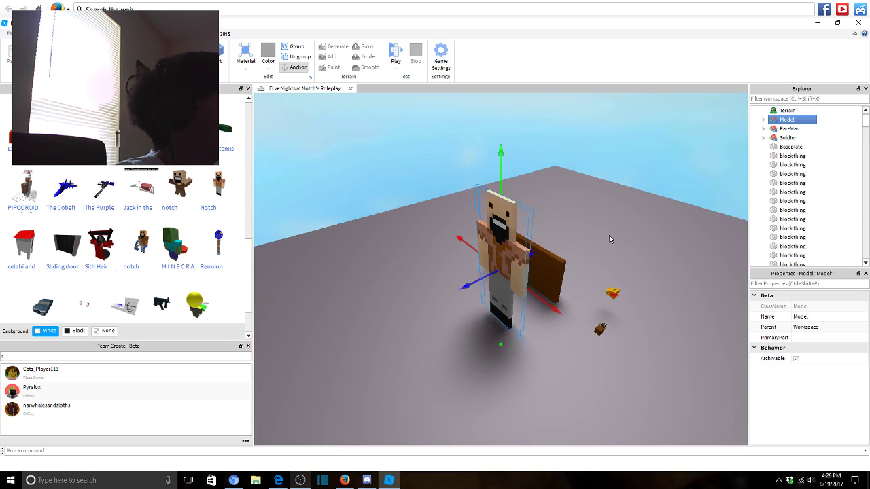
Examine the giant Notch model up close, from its side and from below.
{"action": "scroll", "coordinate": [609, 235], "scroll_direction": "up", "scroll_amount": 3}
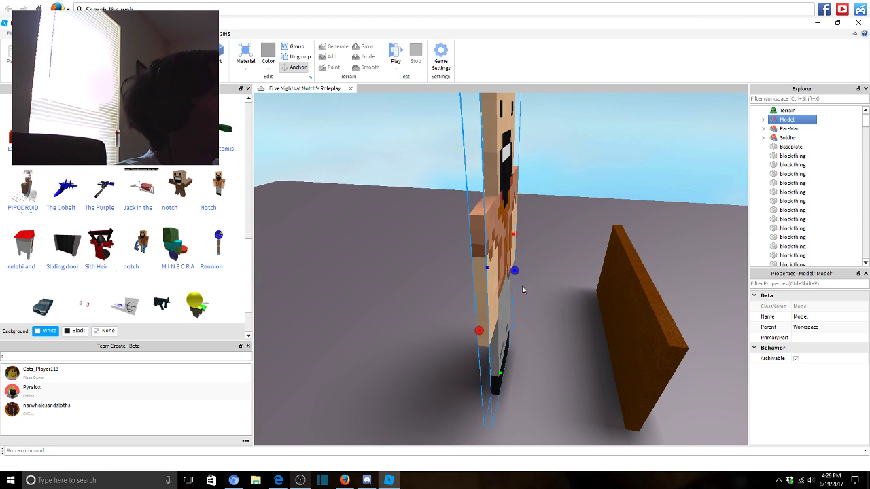
{"action": "scroll", "coordinate": [563, 274], "scroll_direction": "up", "scroll_amount": 5}
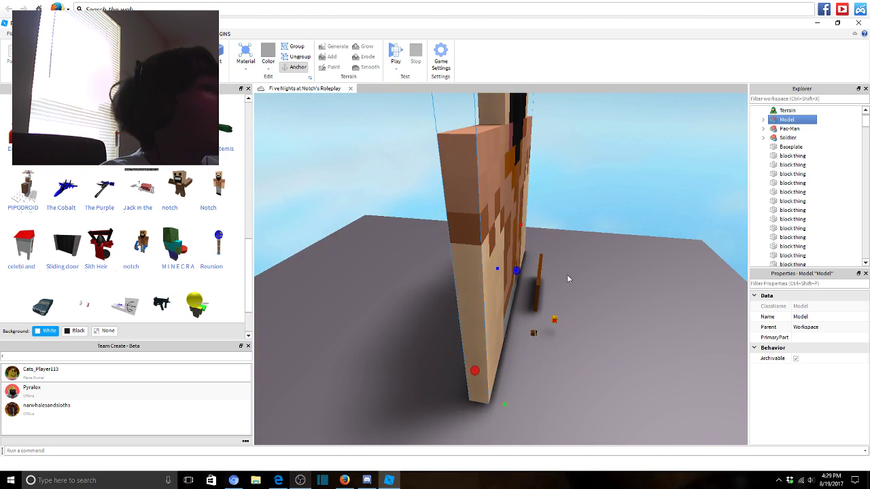
{"action": "right_click_drag", "start_coordinate": [567, 274], "coordinate": [505, 270]}
{"action": "scroll", "coordinate": [505, 271], "scroll_direction": "up", "scroll_amount": 6}
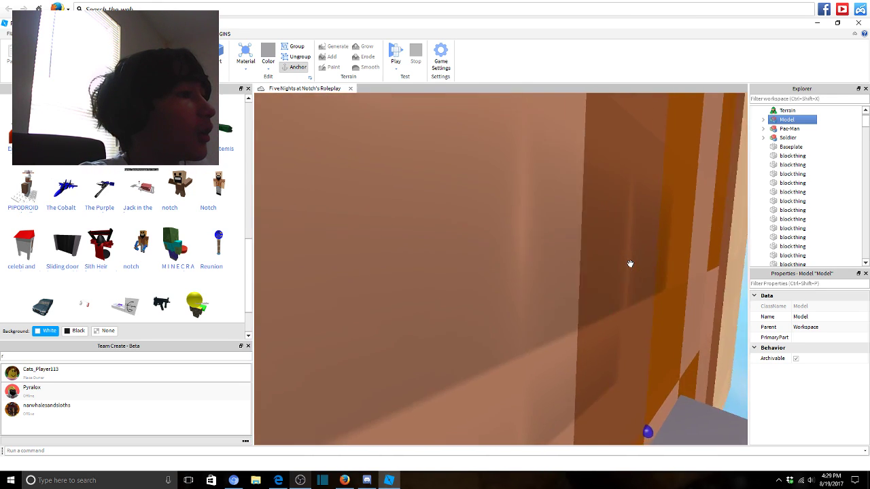
{"action": "right_click_drag", "start_coordinate": [630, 263], "coordinate": [578, 348]}
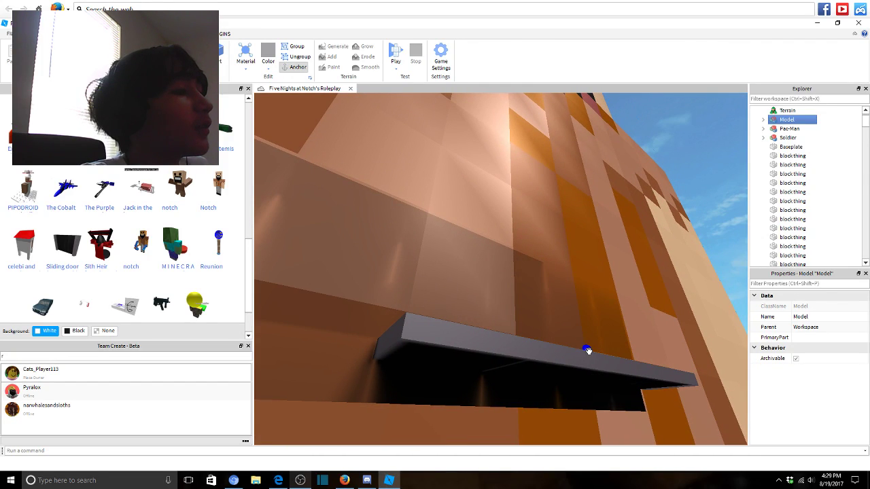
{"action": "scroll", "coordinate": [582, 355], "scroll_direction": "down", "scroll_amount": 2}
{"action": "scroll", "coordinate": [503, 293], "scroll_direction": "down", "scroll_amount": 5}
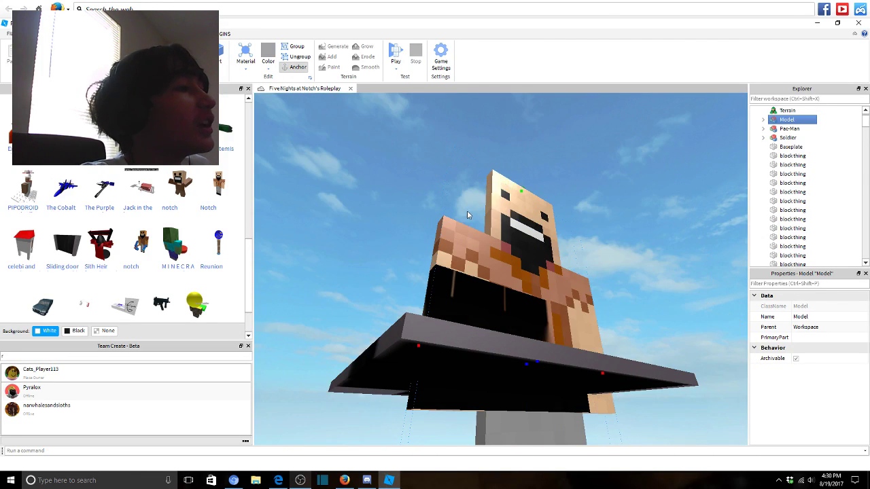
Delete the giant Notch model from the place.
{"action": "right_click", "coordinate": [493, 265]}
{"action": "left_click", "coordinate": [488, 314]}
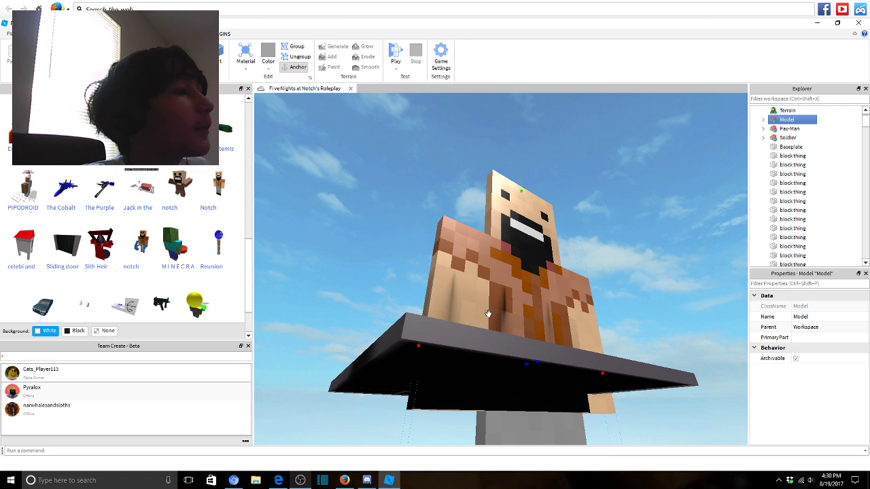
{"action": "right_click", "coordinate": [499, 283]}
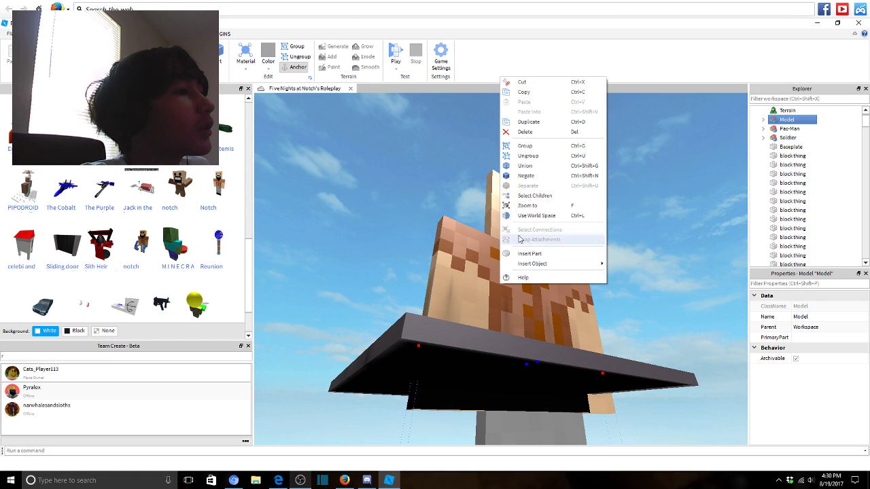
{"action": "left_click", "coordinate": [515, 132]}
Examine the brown wall from its end and its front, checking a block in its top row.
{"action": "scroll", "coordinate": [492, 181], "scroll_direction": "down", "scroll_amount": 10}
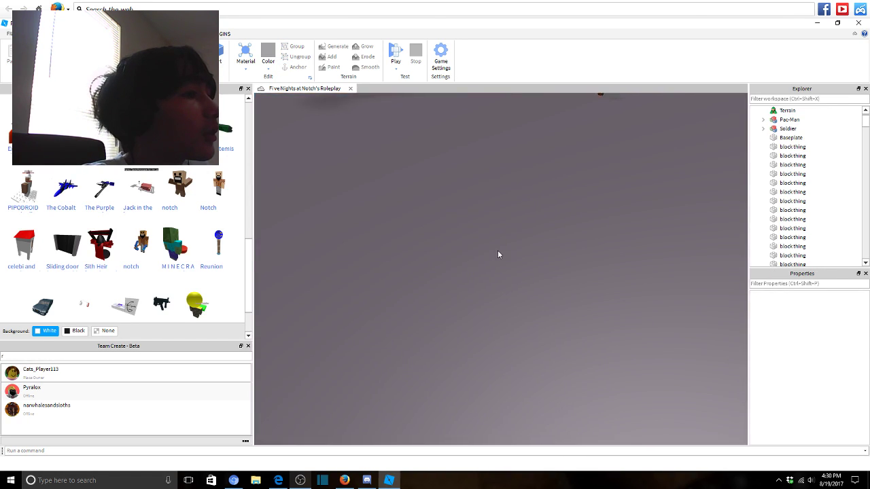
{"action": "scroll", "coordinate": [497, 253], "scroll_direction": "up", "scroll_amount": 10}
{"action": "scroll", "coordinate": [490, 292], "scroll_direction": "up", "scroll_amount": 5}
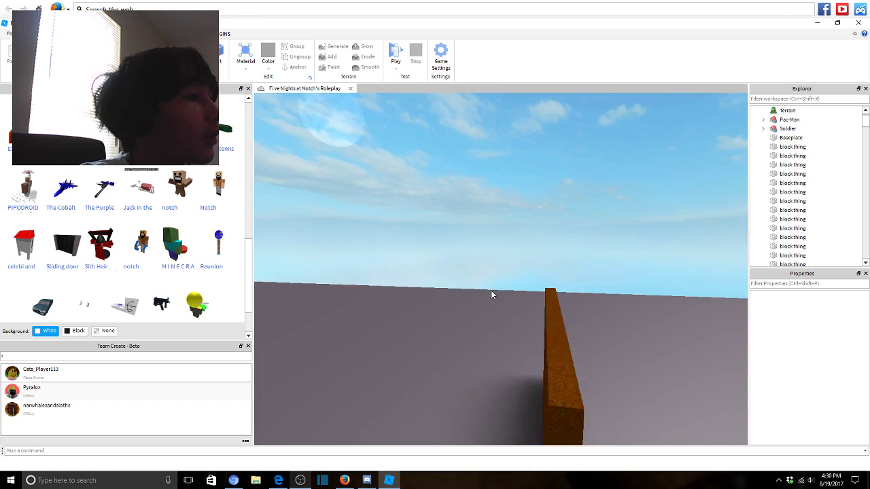
{"action": "right_click_drag", "start_coordinate": [491, 292], "coordinate": [469, 272]}
{"action": "scroll", "coordinate": [469, 272], "scroll_direction": "down", "scroll_amount": 3}
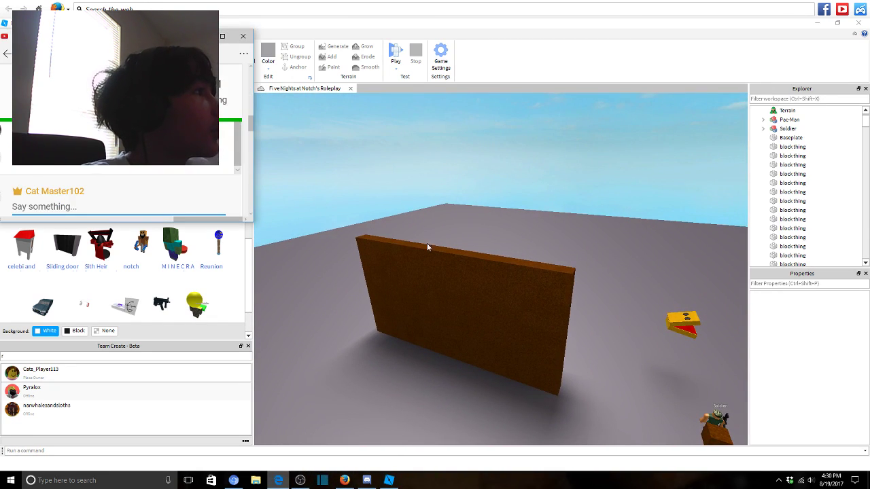
{"action": "scroll", "coordinate": [471, 197], "scroll_direction": "up", "scroll_amount": 5}
{"action": "left_click", "coordinate": [465, 212]}
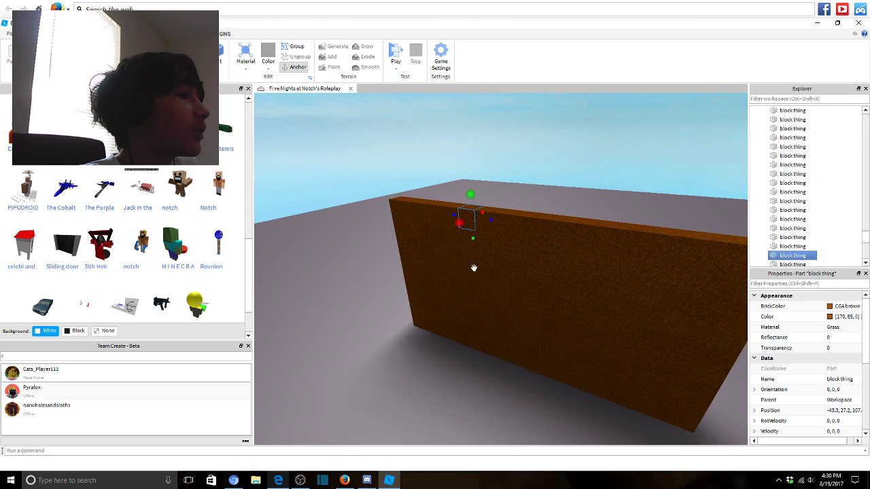
{"action": "left_click", "coordinate": [496, 182]}
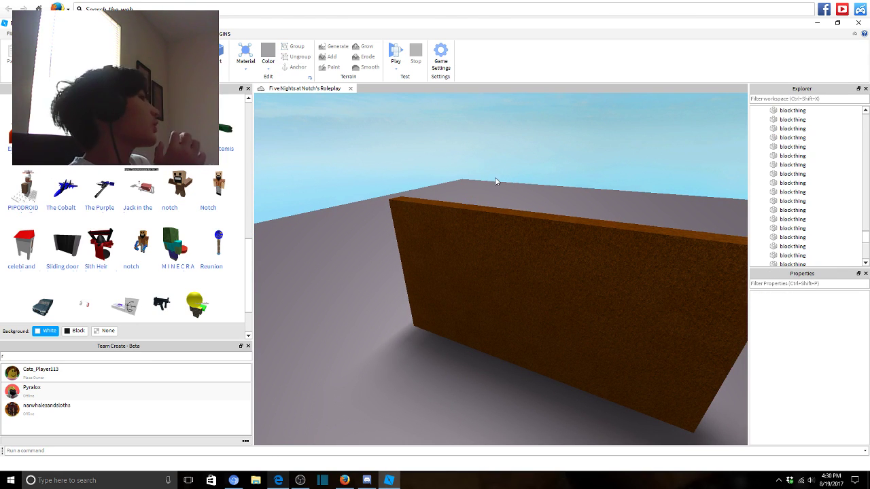
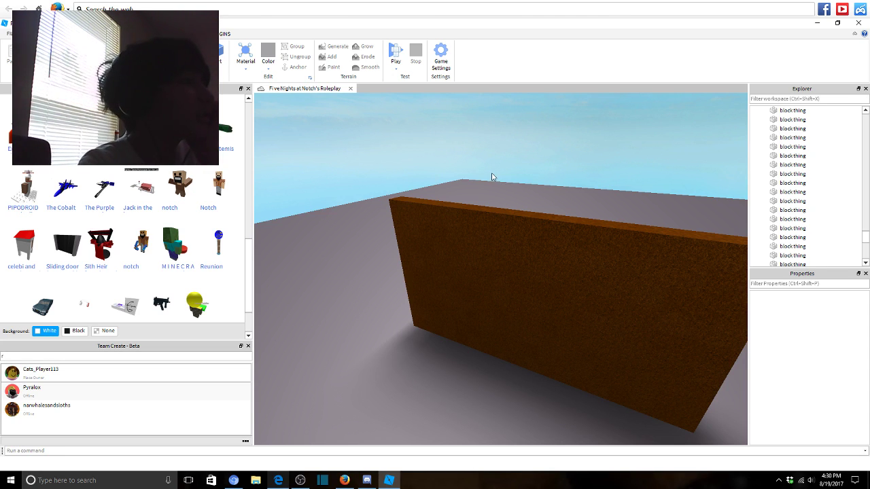
Switch the toolbox from models to decals and browse the Notch decals.
{"action": "right_click_drag", "start_coordinate": [493, 178], "coordinate": [480, 204]}
{"action": "left_click", "coordinate": [505, 159]}
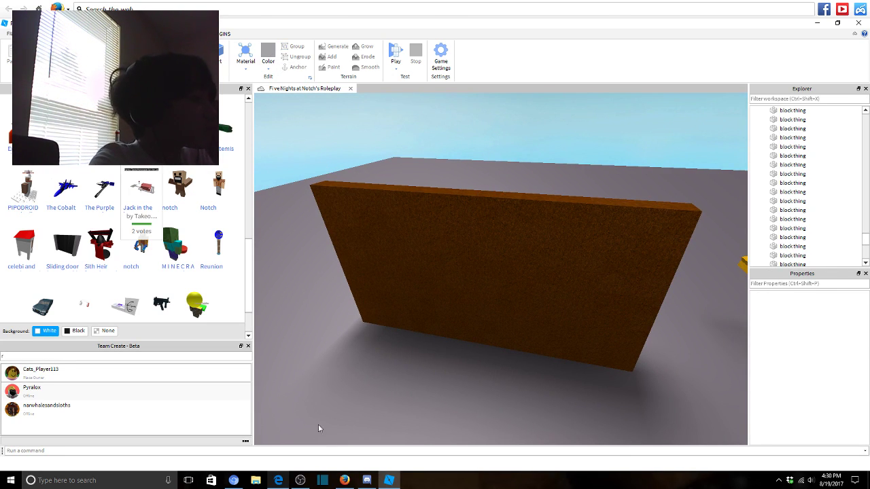
{"action": "left_click", "coordinate": [229, 484]}
{"action": "left_click", "coordinate": [229, 484]}
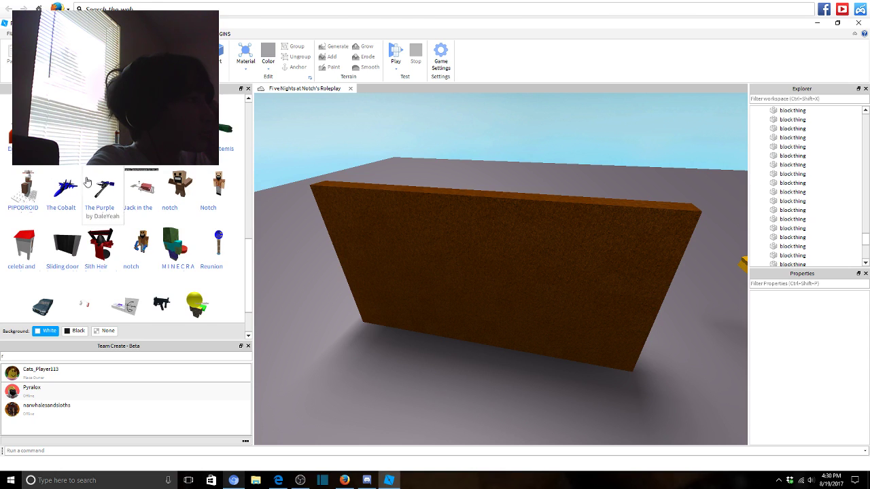
{"action": "scroll", "coordinate": [87, 182], "scroll_direction": "down", "scroll_amount": 5}
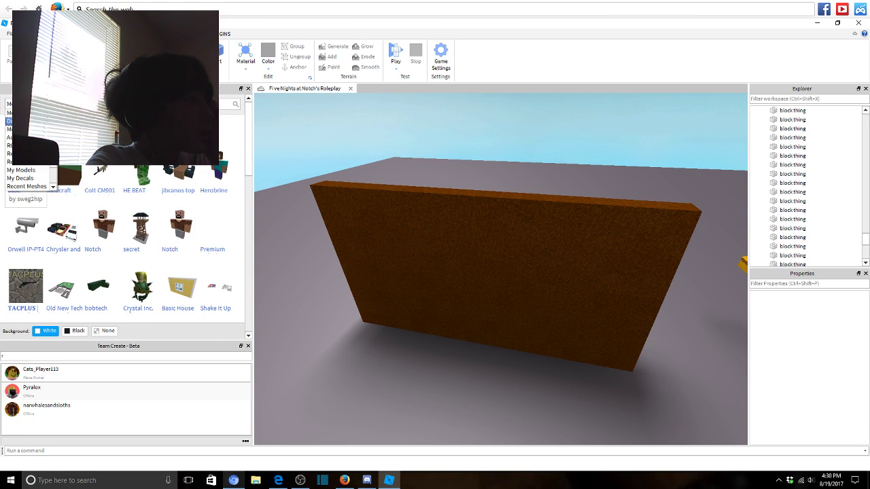
{"action": "scroll", "coordinate": [122, 238], "scroll_direction": "down", "scroll_amount": 3}
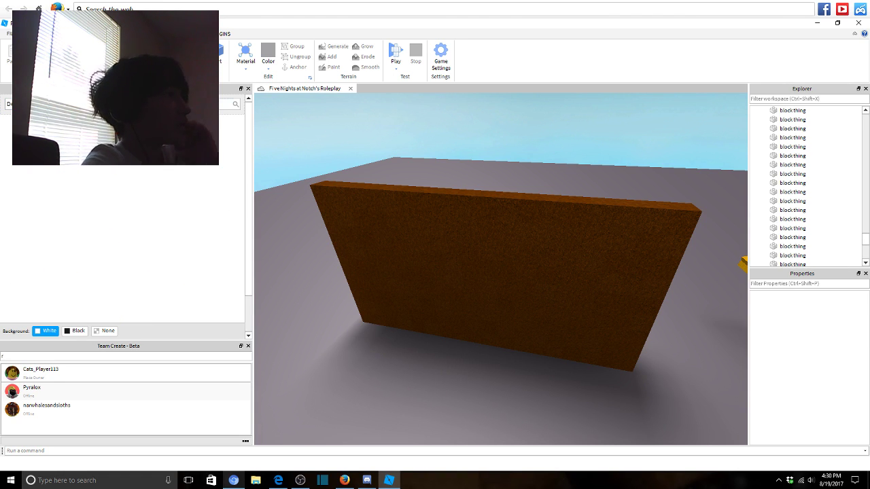
{"action": "scroll", "coordinate": [448, 182], "scroll_direction": "up", "scroll_amount": 5}
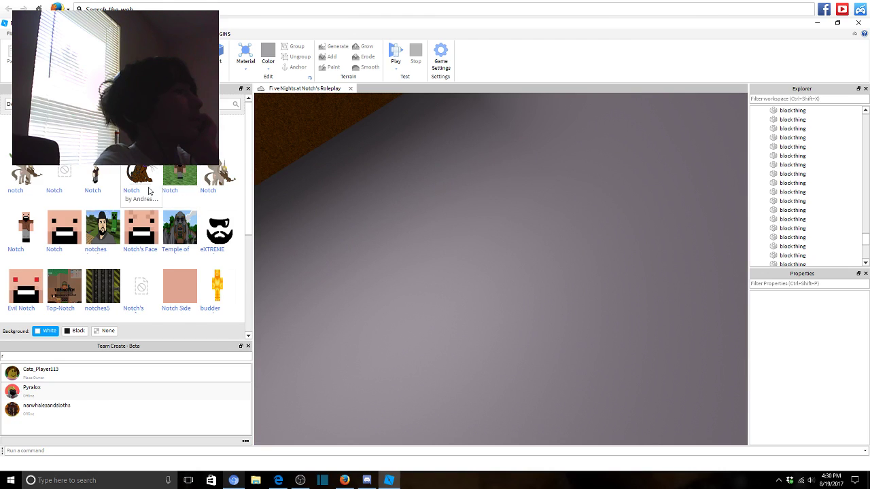
{"action": "scroll", "coordinate": [149, 191], "scroll_direction": "down", "scroll_amount": 3}
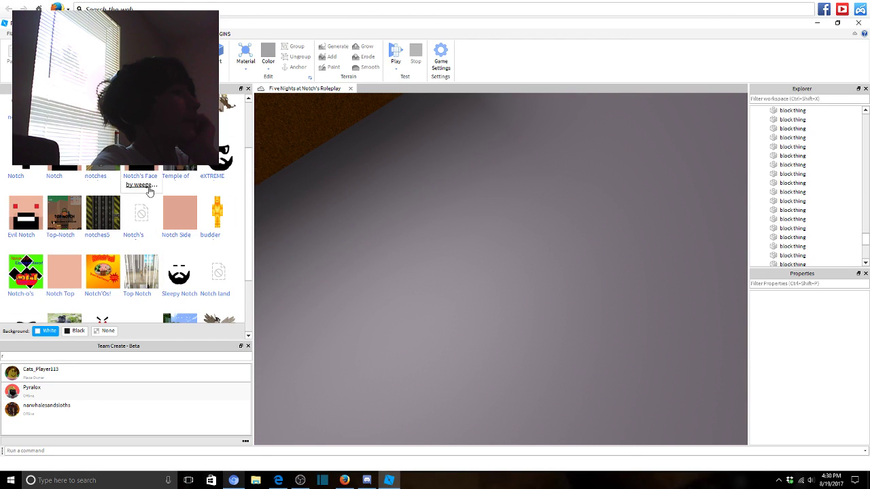
{"action": "scroll", "coordinate": [39, 231], "scroll_direction": "up", "scroll_amount": 2}
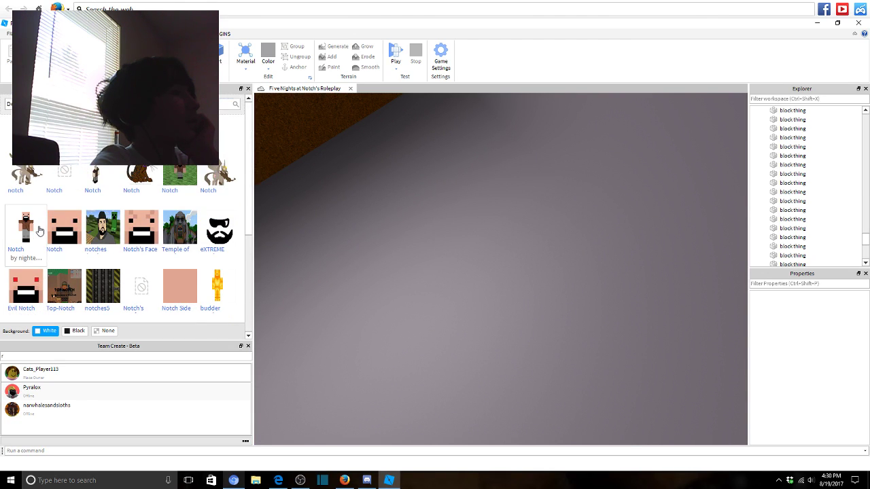
{"action": "scroll", "coordinate": [462, 257], "scroll_direction": "down", "scroll_amount": 5}
{"action": "right_click_drag", "start_coordinate": [462, 253], "coordinate": [424, 234]}
{"action": "key", "text": "e"}
{"action": "key", "text": "q"}
{"action": "key", "text": "w"}
{"action": "key", "text": "a"}
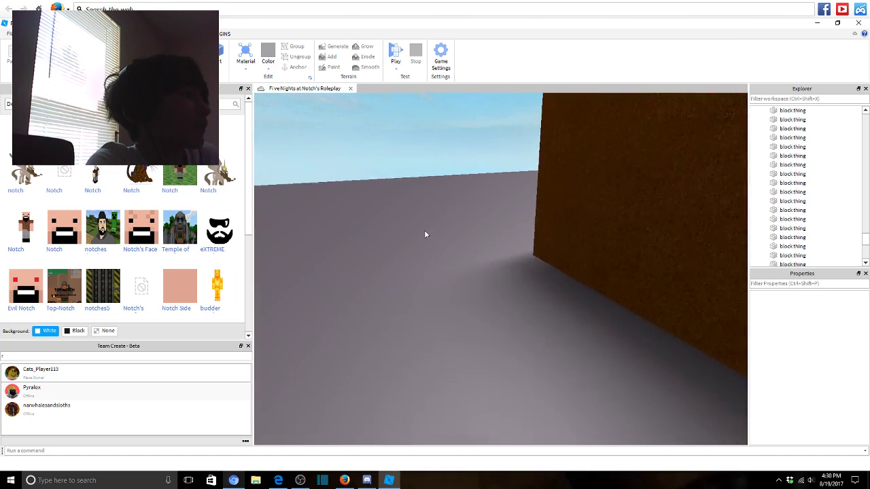
{"action": "key", "text": "super"}
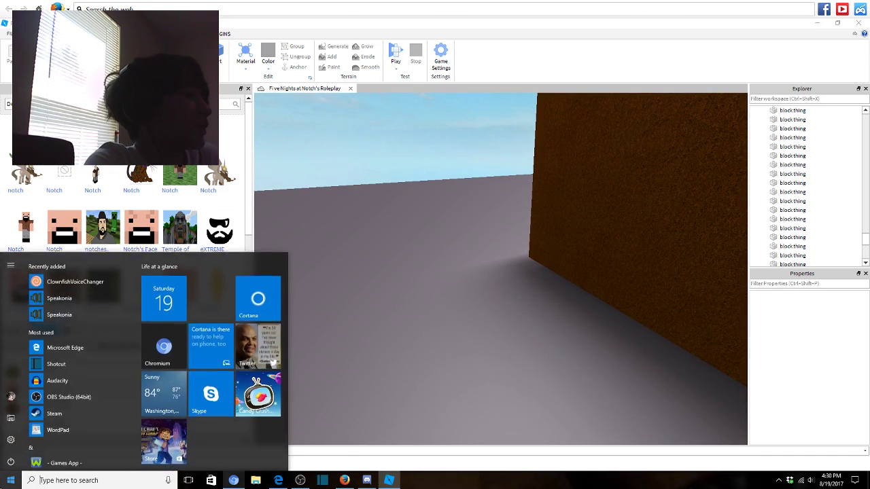
{"action": "left_click", "coordinate": [241, 450]}
{"action": "left_click", "coordinate": [278, 480]}
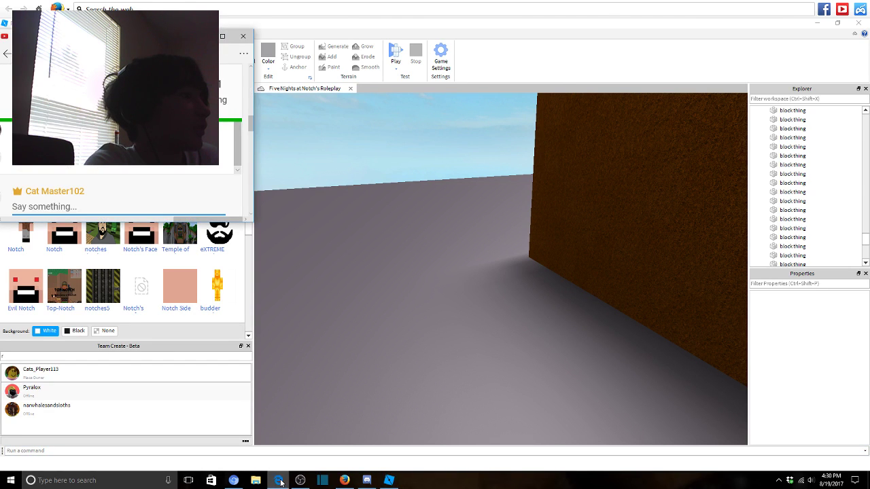
{"action": "left_click", "coordinate": [278, 481]}
{"action": "left_click", "coordinate": [278, 480]}
{"action": "left_click", "coordinate": [278, 480]}
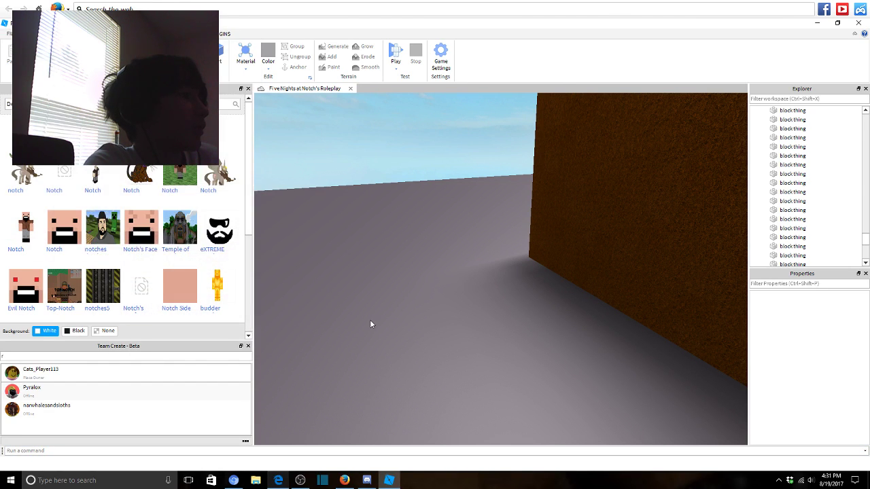
Try the full-body Notch decal on a block in the wall's front face and inspect it up close.
{"action": "scroll", "coordinate": [370, 324], "scroll_direction": "down", "scroll_amount": 5}
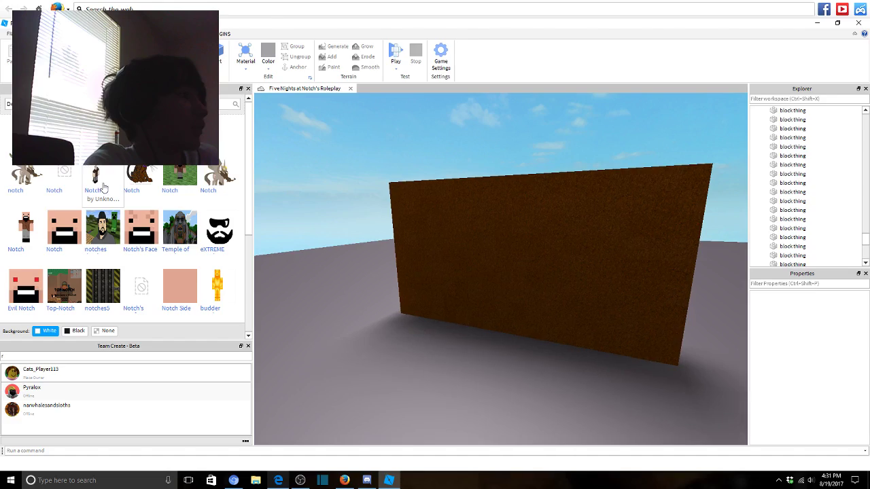
{"action": "left_click", "coordinate": [487, 274]}
{"action": "scroll", "coordinate": [466, 289], "scroll_direction": "up", "scroll_amount": 5}
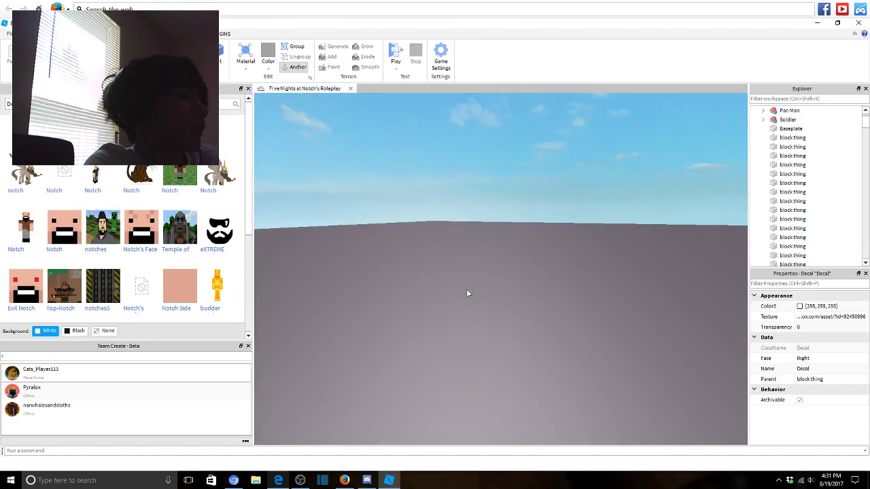
{"action": "key", "text": "f"}
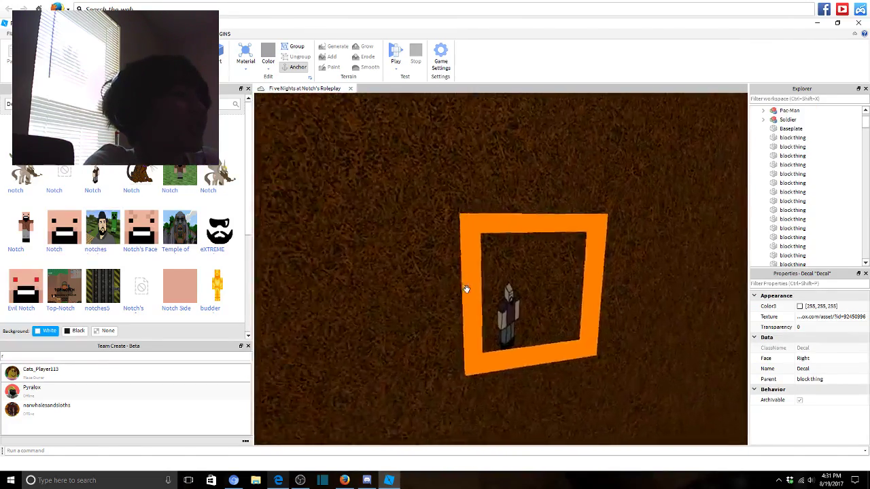
{"action": "scroll", "coordinate": [462, 302], "scroll_direction": "down", "scroll_amount": 5}
{"action": "scroll", "coordinate": [462, 299], "scroll_direction": "up", "scroll_amount": 8}
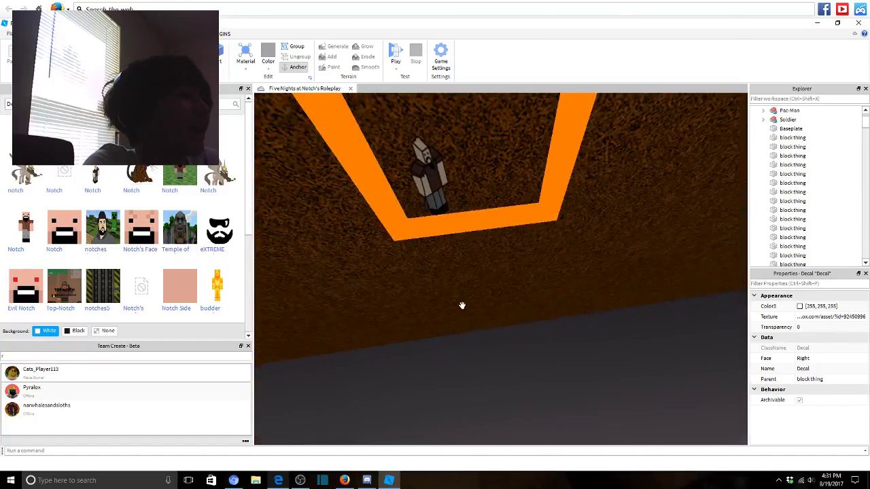
{"action": "scroll", "coordinate": [463, 276], "scroll_direction": "down", "scroll_amount": 3}
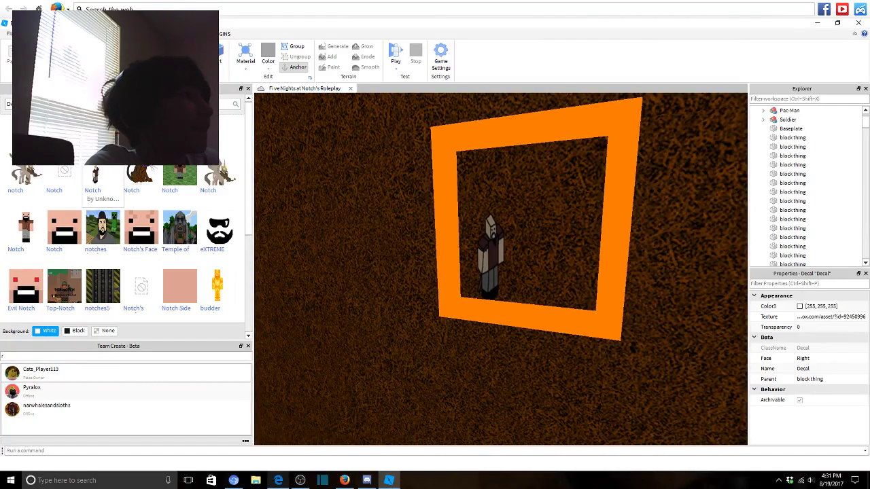
Move a block straight outward so that it sticks out from the wall's front face.
{"action": "left_click", "coordinate": [442, 254]}
{"action": "scroll", "coordinate": [445, 252], "scroll_direction": "down", "scroll_amount": 4}
{"action": "right_click_drag", "start_coordinate": [445, 252], "coordinate": [502, 205]}
{"action": "left_click_drag", "start_coordinate": [479, 179], "coordinate": [564, 179]}
{"action": "key", "text": "d"}
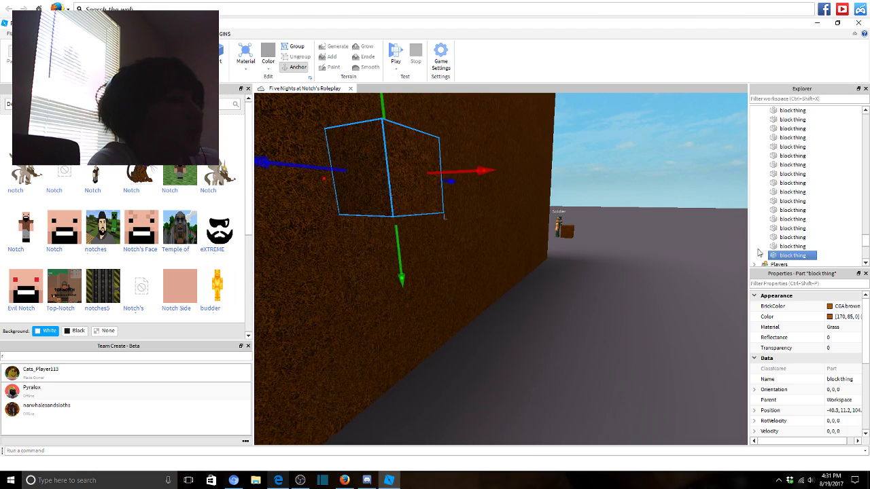
Rename the protruding block as A GREAT BIG WALL.
{"action": "right_click", "coordinate": [772, 257]}
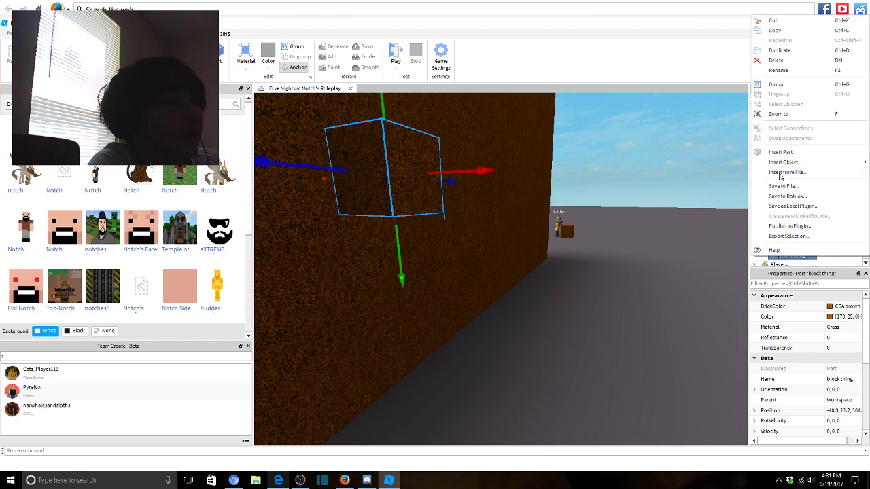
{"action": "left_click", "coordinate": [773, 71]}
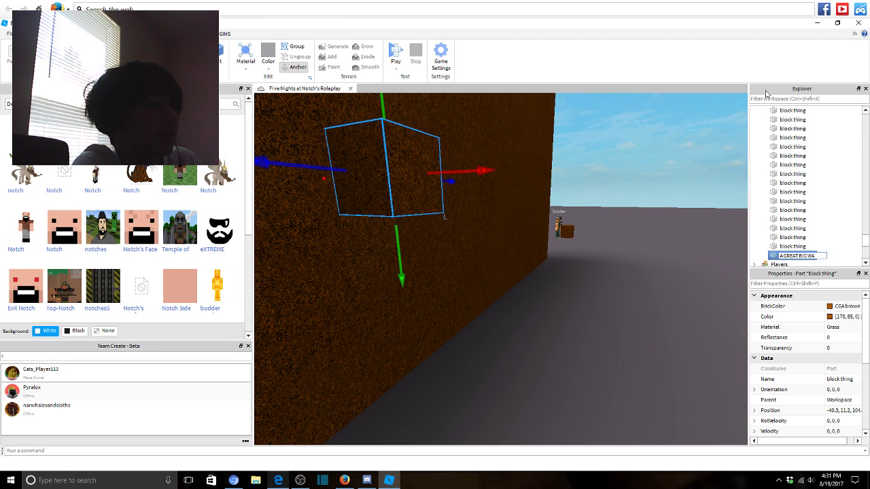
{"action": "key", "text": "Return"}
Change the material of the A GREAT BIG WALL part to Plastic.
{"action": "key", "text": "f"}
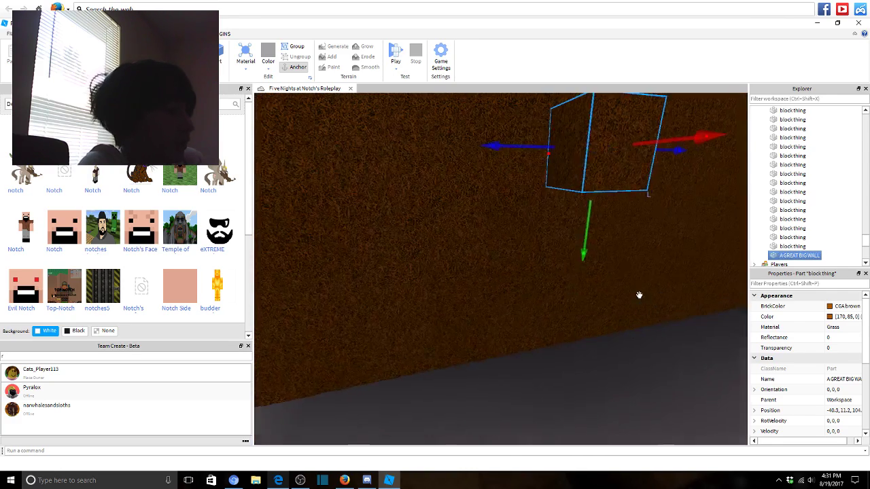
{"action": "left_click", "coordinate": [248, 65]}
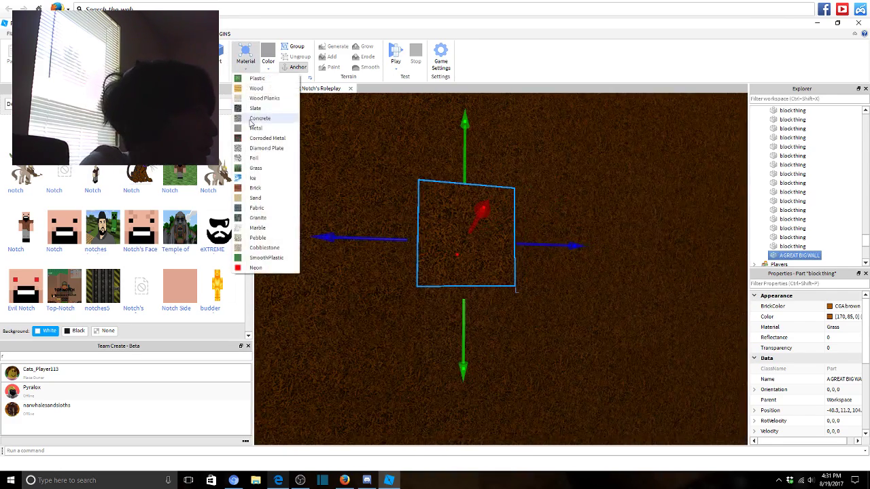
{"action": "left_click", "coordinate": [266, 79]}
{"action": "right_click_drag", "start_coordinate": [369, 144], "coordinate": [370, 140]}
{"action": "scroll", "coordinate": [371, 141], "scroll_direction": "down", "scroll_amount": 3}
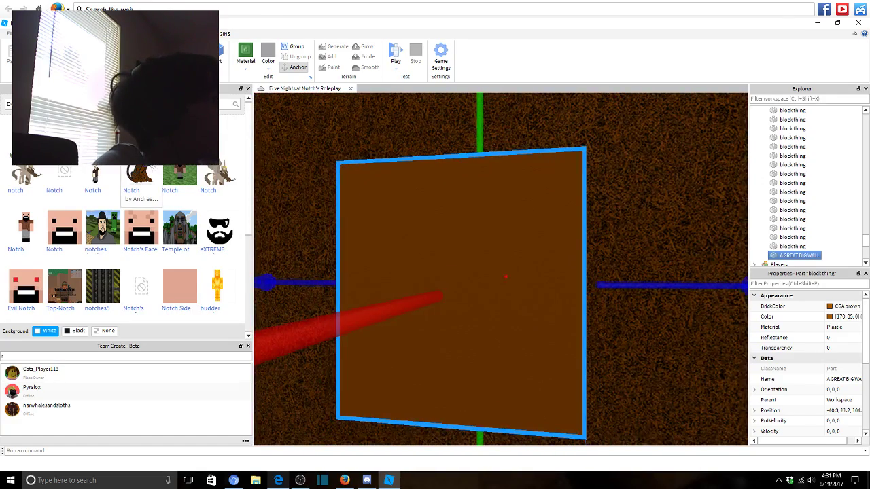
Scale the plastic part down in depth to a thin slab against the wall's front face.
{"action": "key", "text": "a"}
{"action": "right_click_drag", "start_coordinate": [490, 247], "coordinate": [490, 247]}
{"action": "left_click_drag", "start_coordinate": [436, 261], "coordinate": [403, 263]}
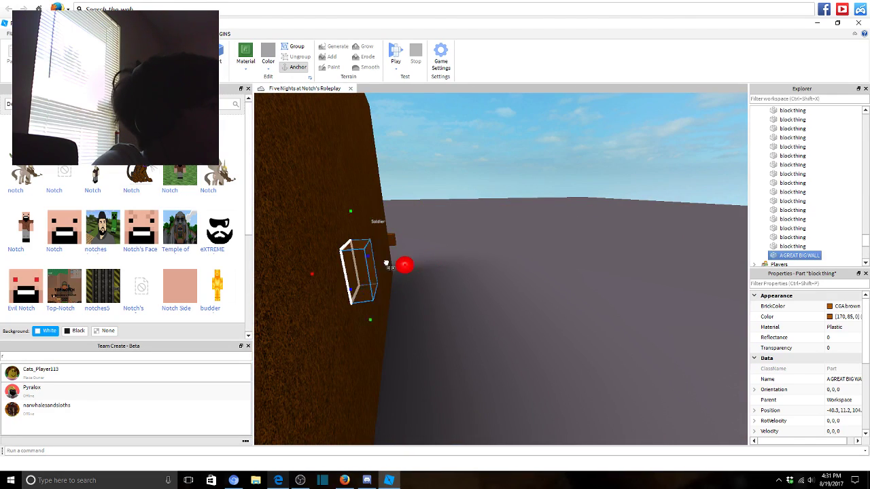
{"action": "right_click_drag", "start_coordinate": [351, 267], "coordinate": [351, 268]}
{"action": "right_click_drag", "start_coordinate": [462, 231], "coordinate": [462, 231]}
{"action": "right_click_drag", "start_coordinate": [497, 201], "coordinate": [497, 201]}
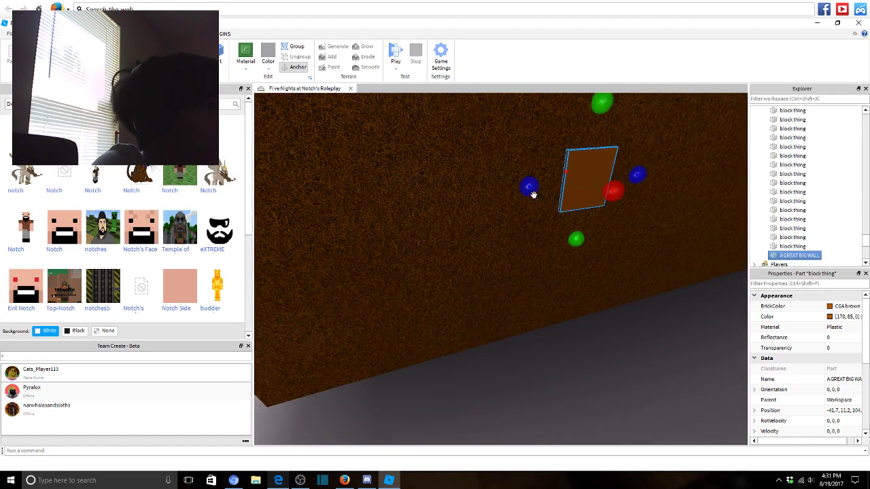
Stretch the thin slab horizontally in both directions to span the wall's full length.
{"action": "left_click_drag", "start_coordinate": [533, 194], "coordinate": [646, 185]}
{"action": "right_click_drag", "start_coordinate": [669, 185], "coordinate": [626, 253]}
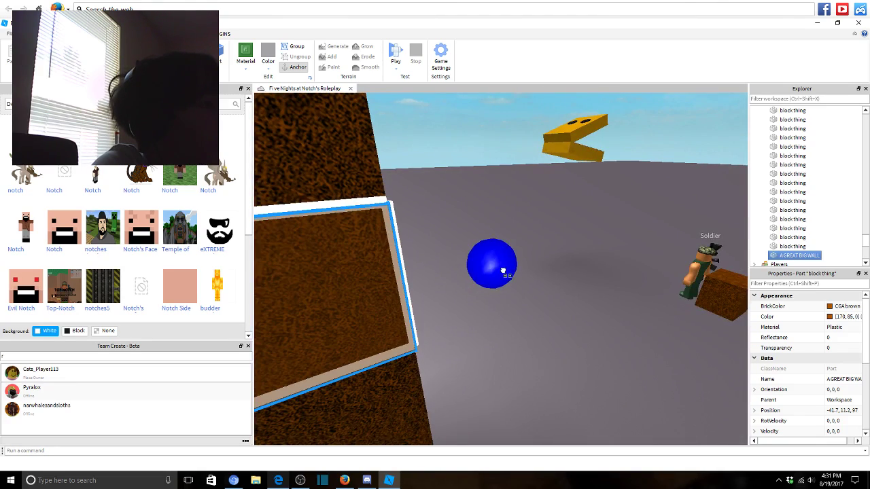
{"action": "key", "text": "f"}
Stretch the slab up to the wall's top edge and down to the ground to cover the whole front face.
{"action": "left_click_drag", "start_coordinate": [433, 242], "coordinate": [457, 141]}
{"action": "key", "text": "w"}
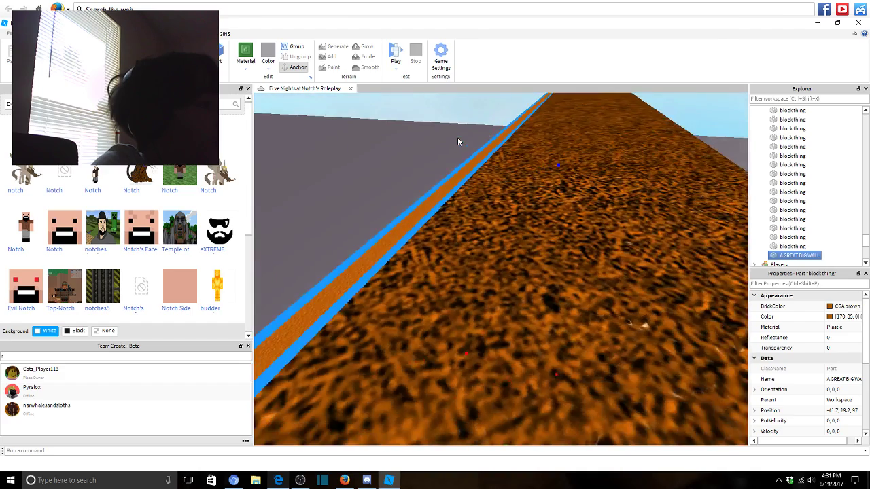
{"action": "right_click_drag", "start_coordinate": [457, 141], "coordinate": [458, 136]}
{"action": "left_click_drag", "start_coordinate": [413, 307], "coordinate": [527, 372]}
{"action": "scroll", "coordinate": [527, 372], "scroll_direction": "down", "scroll_amount": 10}
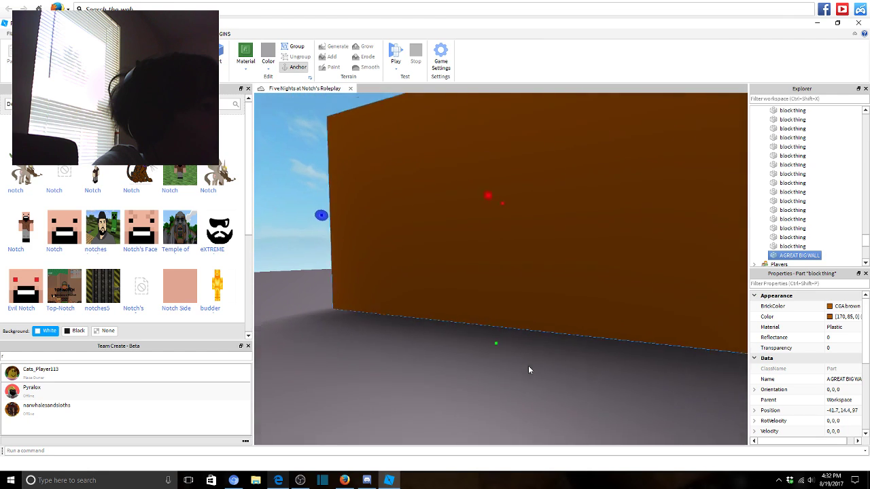
{"action": "right_click_drag", "start_coordinate": [528, 369], "coordinate": [331, 487]}
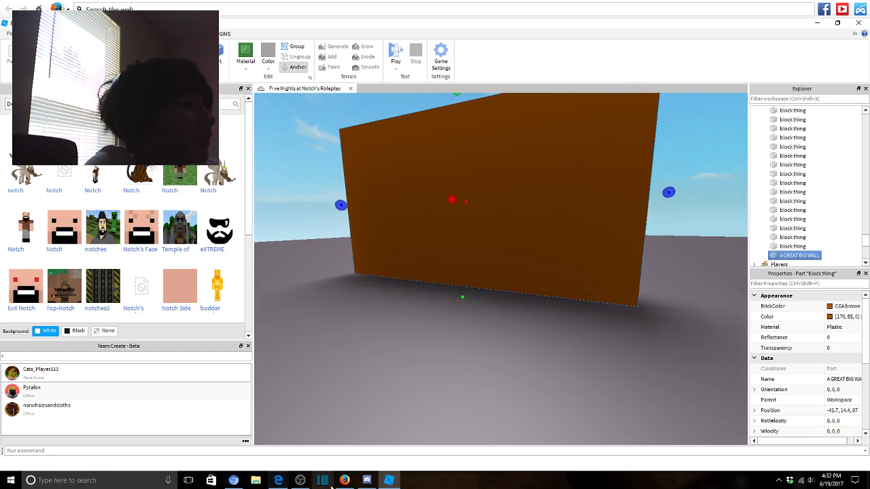
{"action": "left_click", "coordinate": [379, 381]}
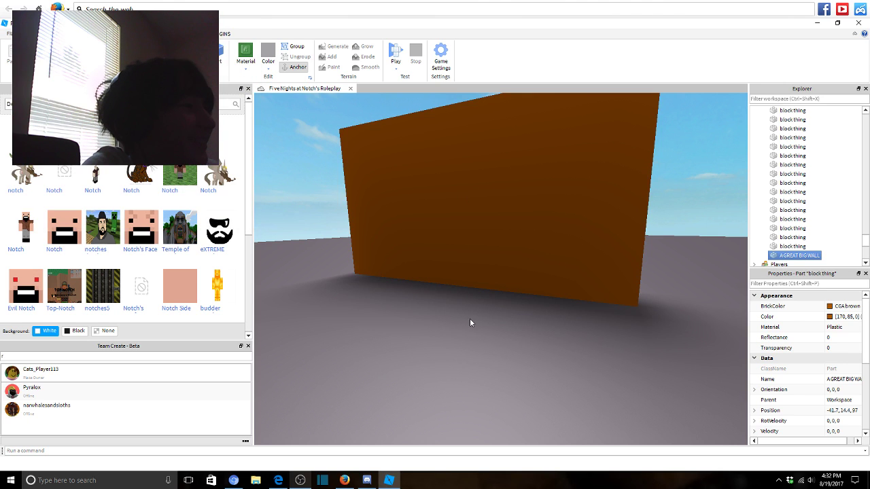
{"action": "right_click_drag", "start_coordinate": [535, 282], "coordinate": [534, 286]}
{"action": "scroll", "coordinate": [535, 284], "scroll_direction": "down", "scroll_amount": 5}
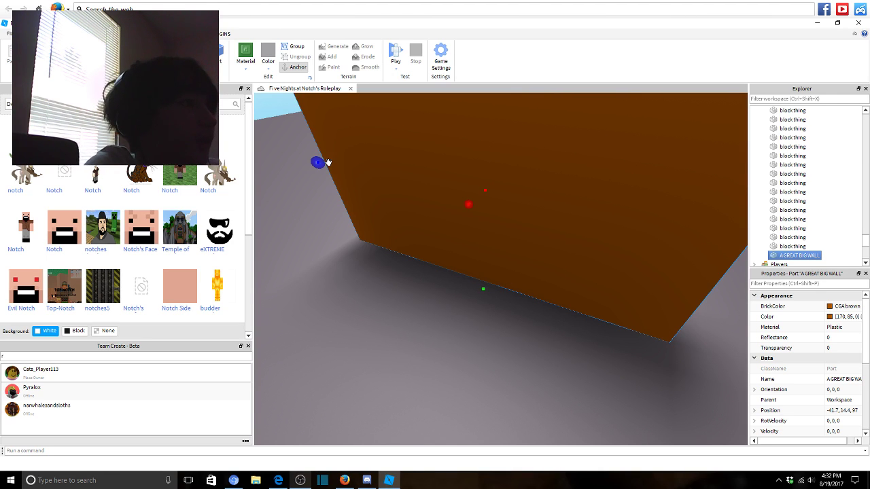
{"action": "right_click_drag", "start_coordinate": [328, 162], "coordinate": [346, 196]}
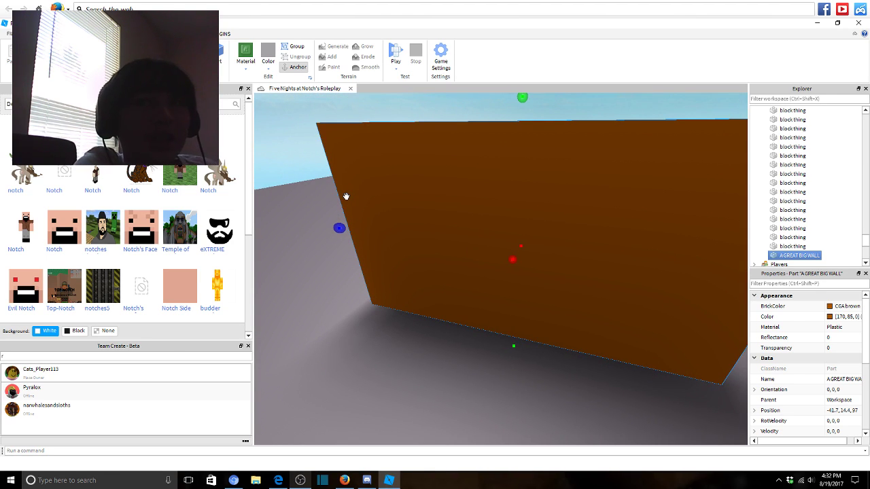
{"action": "left_click", "coordinate": [300, 481]}
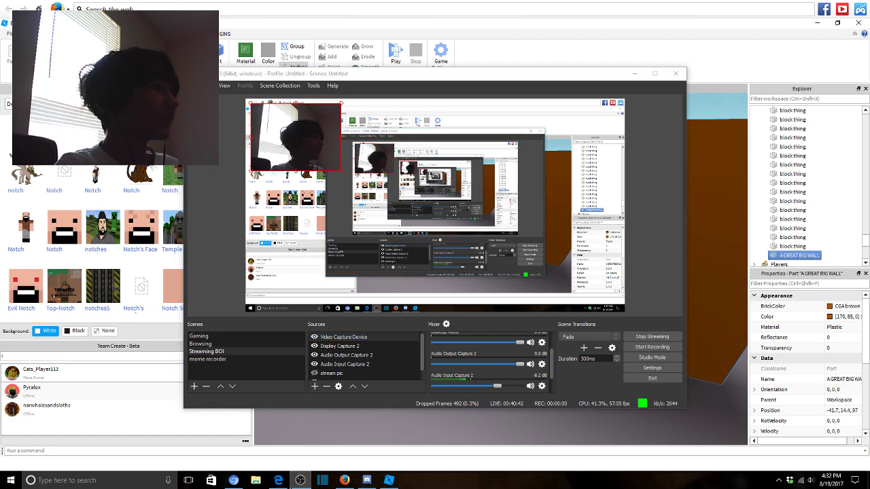
{"action": "left_click", "coordinate": [388, 480]}
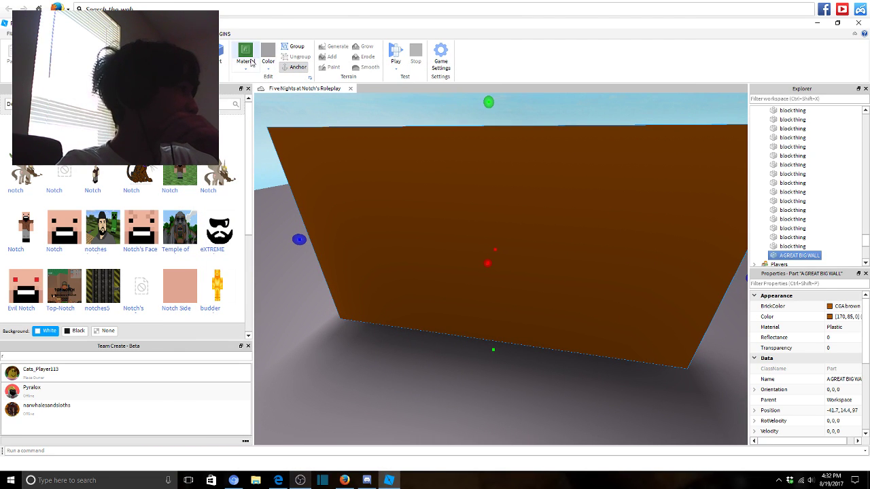
Set the color of the A GREAT BIG WALL part to a light blue, RGB 71, 185, 255.
{"action": "left_click", "coordinate": [246, 66]}
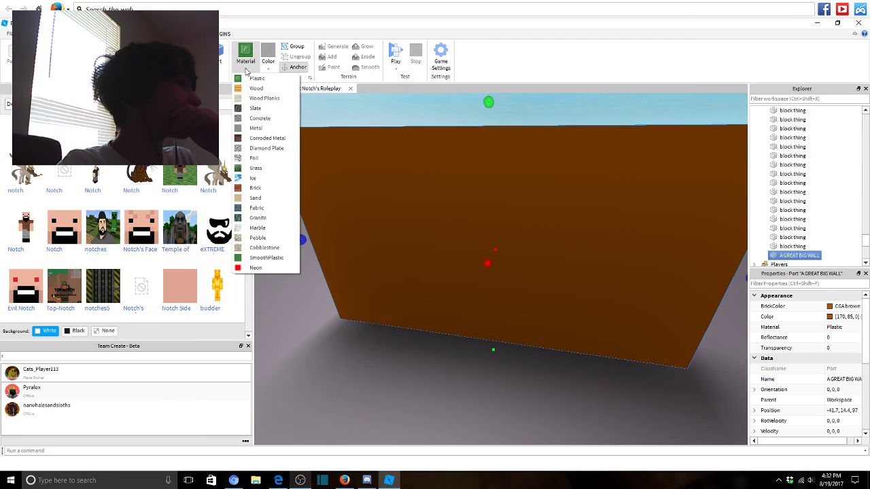
{"action": "left_click", "coordinate": [268, 68]}
{"action": "left_click", "coordinate": [272, 67]}
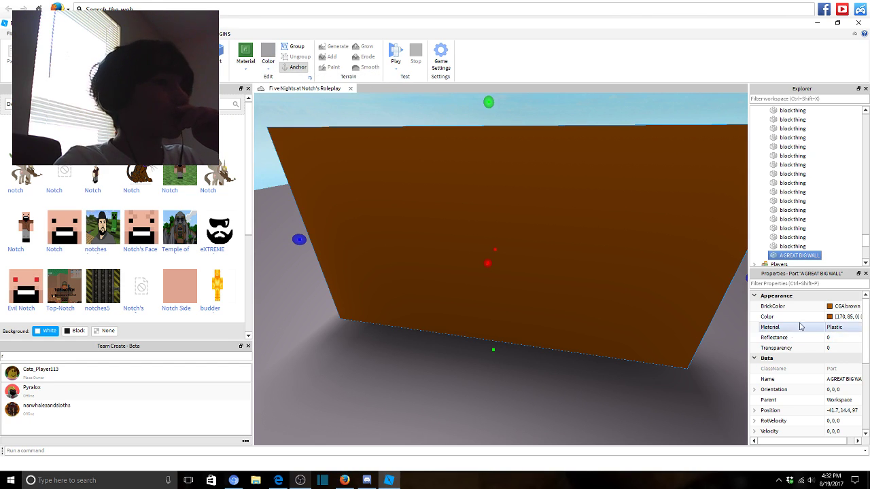
{"action": "left_click", "coordinate": [831, 317]}
{"action": "left_click", "coordinate": [469, 194]}
{"action": "left_click", "coordinate": [477, 195]}
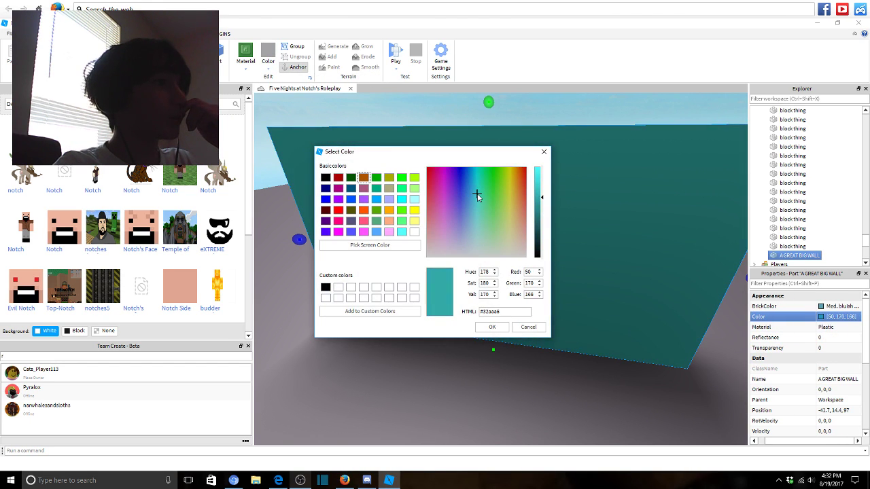
{"action": "left_click", "coordinate": [478, 189]}
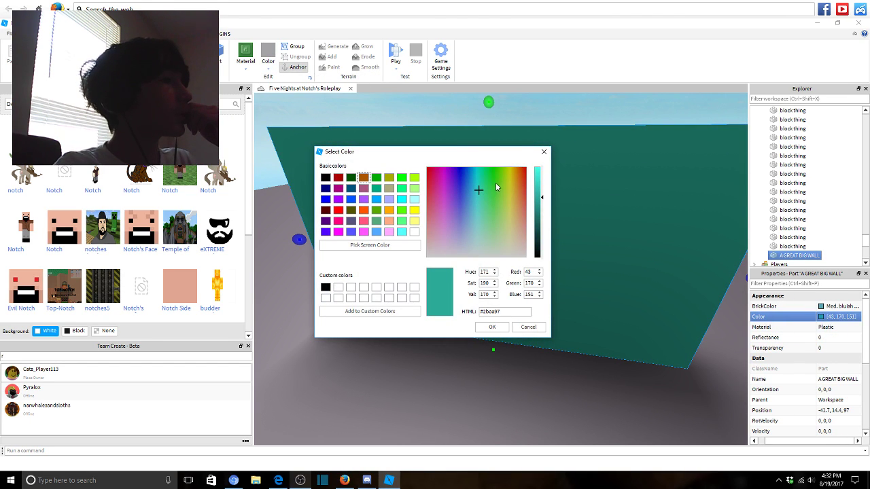
{"action": "left_click", "coordinate": [471, 192]}
{"action": "left_click_drag", "start_coordinate": [540, 188], "coordinate": [542, 151]}
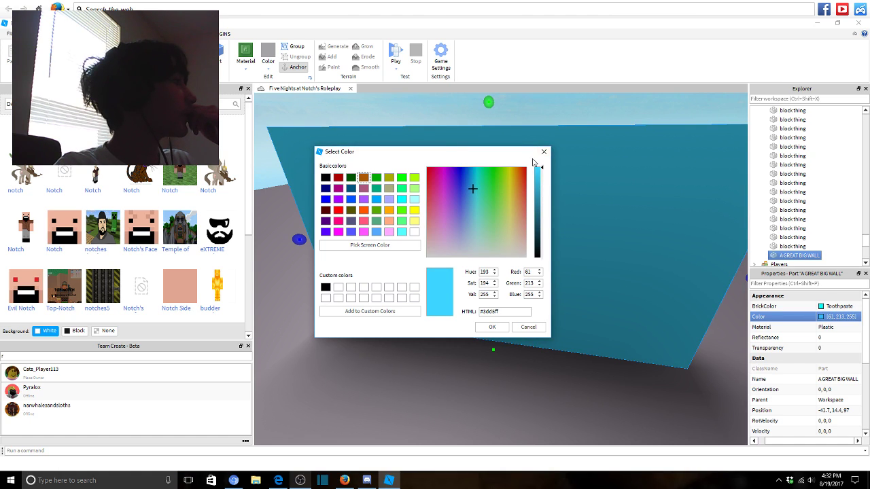
{"action": "left_click", "coordinate": [474, 190]}
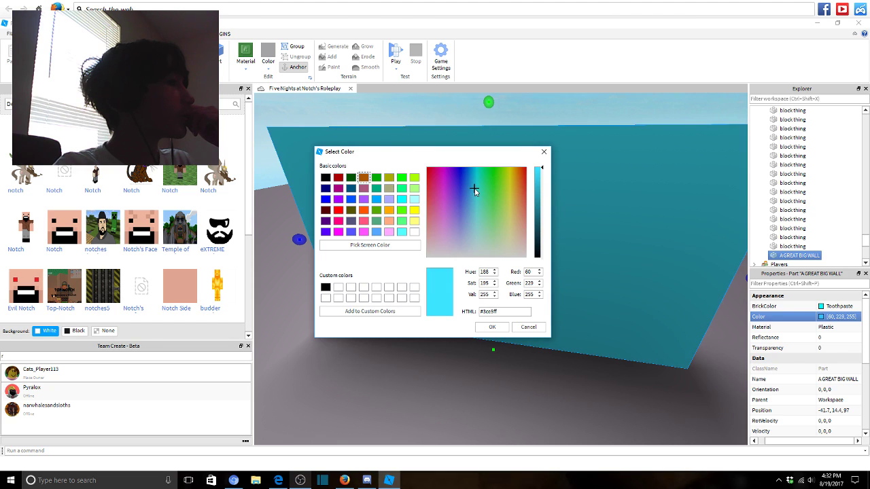
{"action": "left_click", "coordinate": [470, 189]}
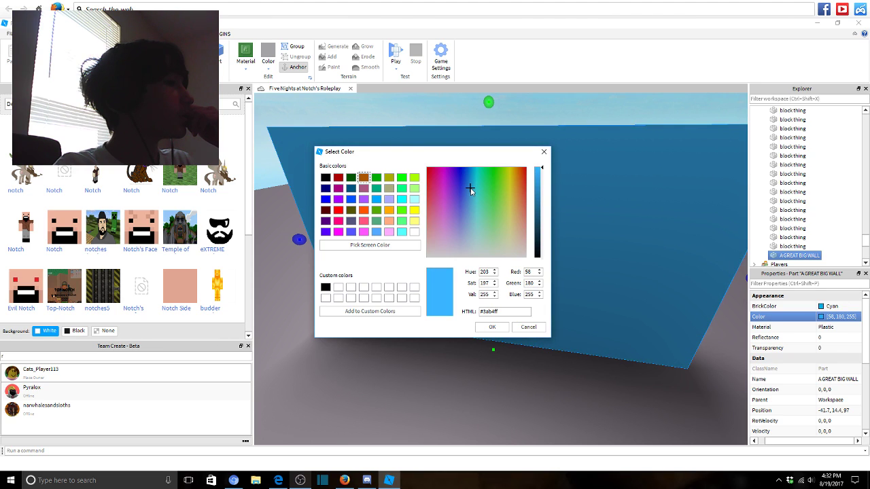
{"action": "left_click", "coordinate": [470, 193]}
{"action": "left_click", "coordinate": [490, 329]}
Select the block thing parts forming the top row of the brown wall and group them into a model.
{"action": "right_click_drag", "start_coordinate": [486, 330], "coordinate": [596, 212]}
{"action": "left_click", "coordinate": [509, 230]}
{"action": "left_click", "coordinate": [498, 231]}
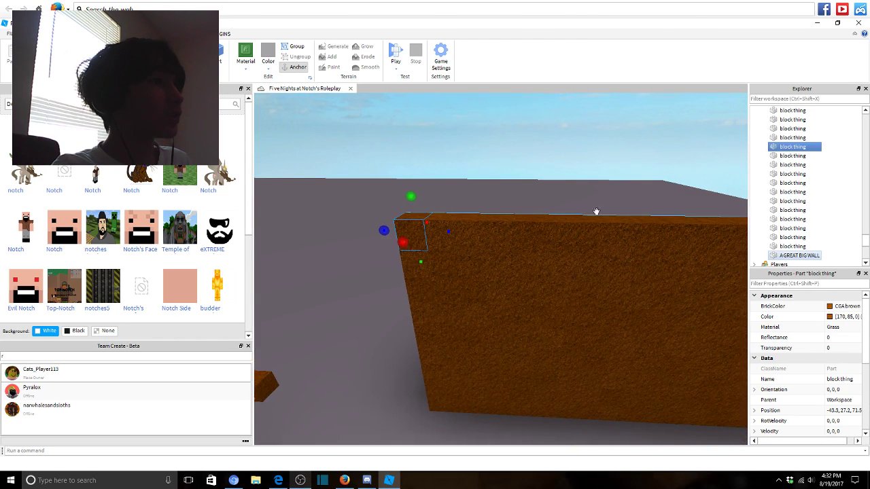
{"action": "left_click_drag", "start_coordinate": [829, 255], "coordinate": [802, 127]}
{"action": "right_click_drag", "start_coordinate": [714, 129], "coordinate": [854, 213]}
{"action": "left_click", "coordinate": [824, 249]}
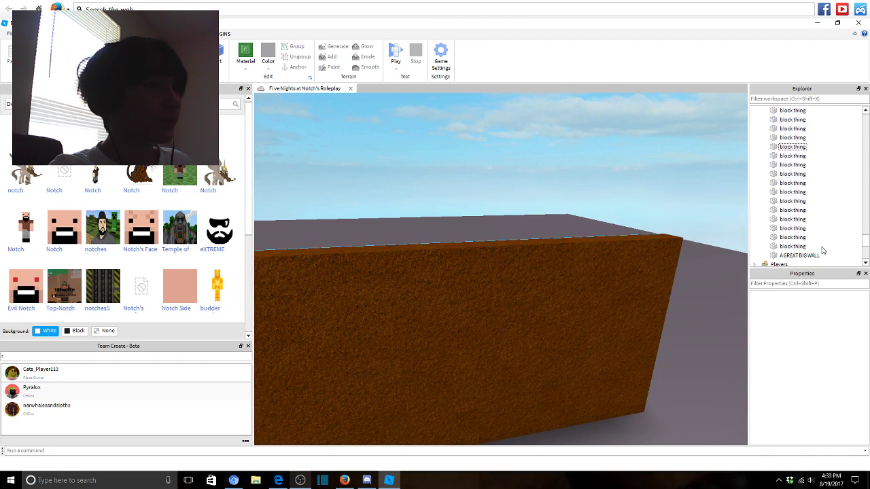
{"action": "left_click_drag", "start_coordinate": [822, 250], "coordinate": [798, 250]}
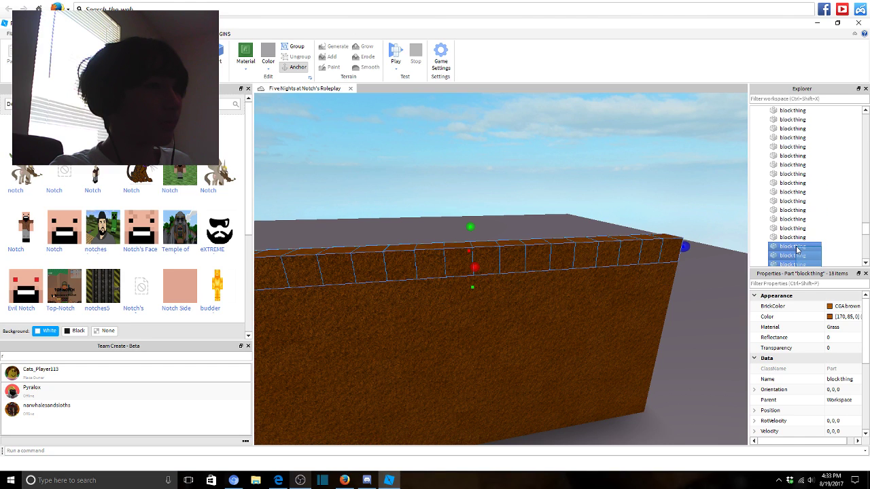
{"action": "right_click", "coordinate": [798, 250]}
{"action": "left_click", "coordinate": [789, 316]}
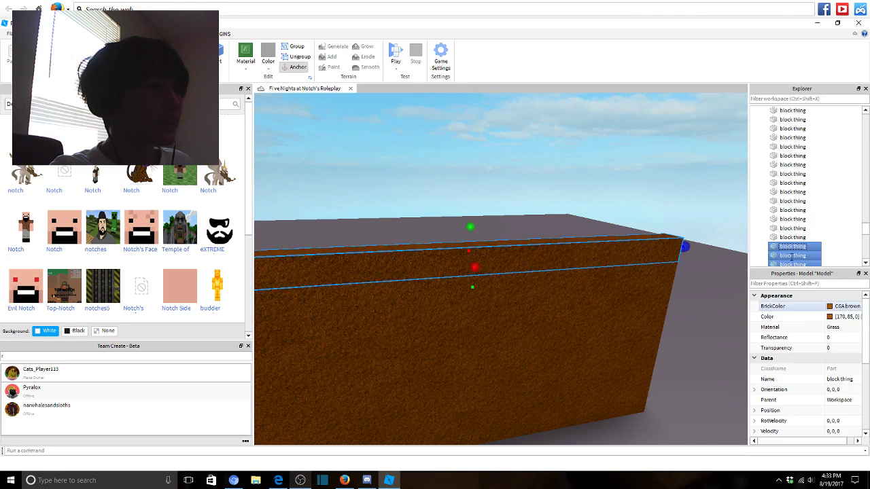
Delete the grouped top row of blocks from the brown wall.
{"action": "right_click", "coordinate": [780, 112]}
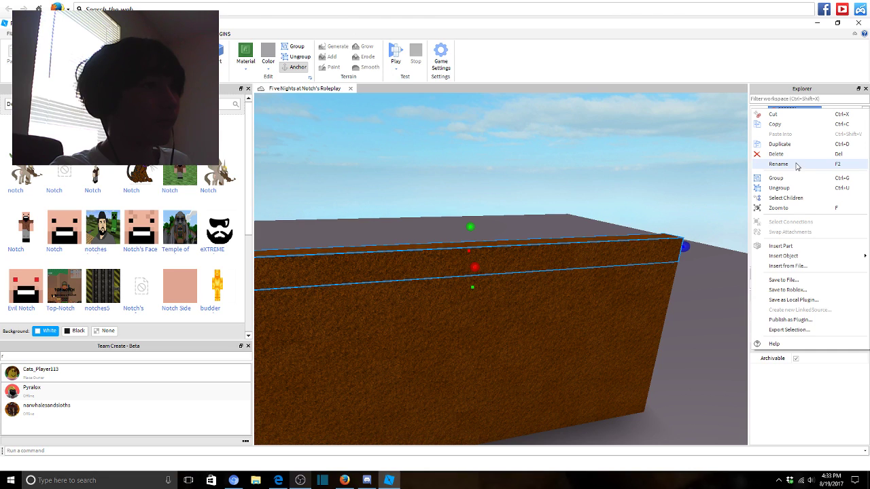
{"action": "left_click", "coordinate": [798, 164]}
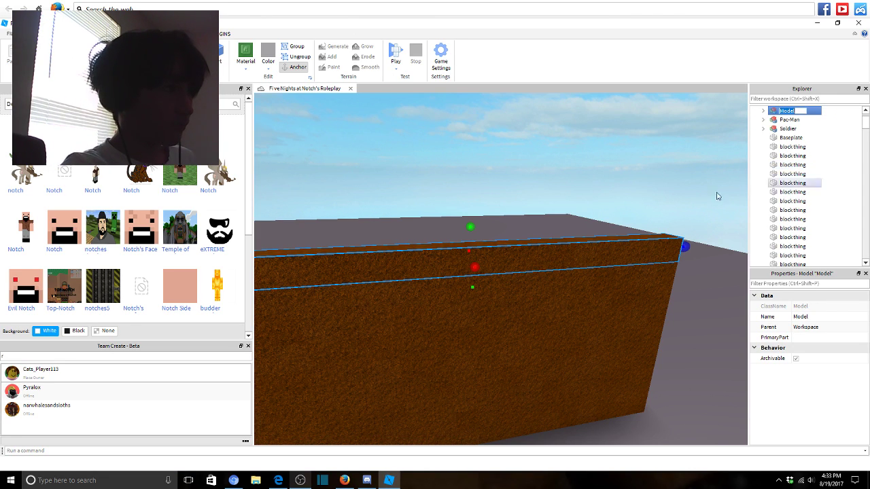
{"action": "left_click", "coordinate": [679, 148]}
{"action": "right_click_drag", "start_coordinate": [679, 147], "coordinate": [615, 218]}
{"action": "right_click", "coordinate": [682, 215]}
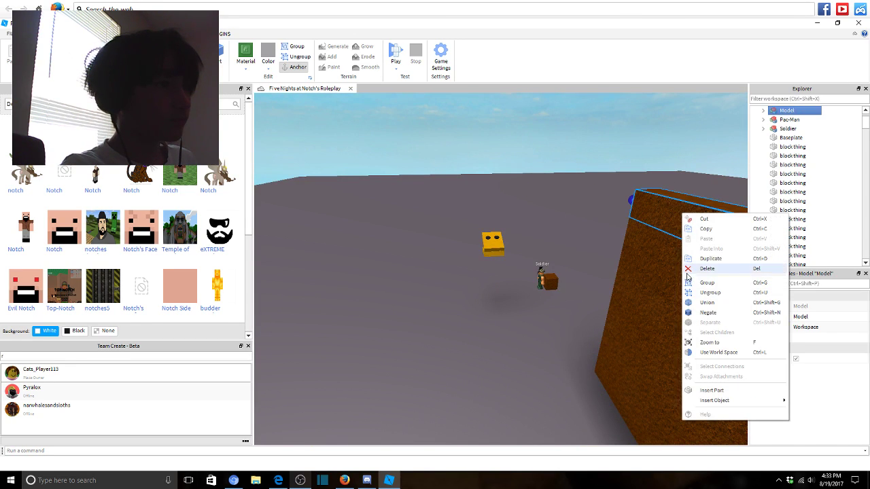
{"action": "left_click", "coordinate": [706, 268]}
Try deleting several block thing parts from the brown wall's upper row, and undo that deletion.
{"action": "right_click_drag", "start_coordinate": [646, 255], "coordinate": [647, 258]}
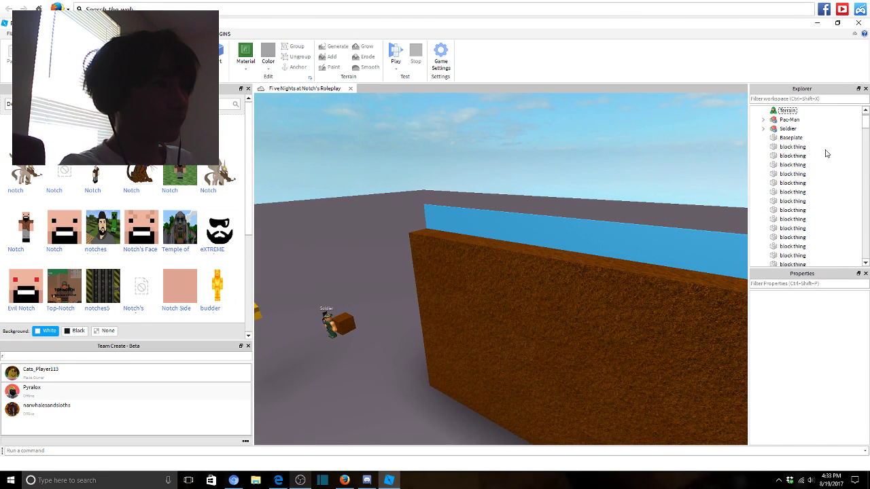
{"action": "left_click_drag", "start_coordinate": [826, 154], "coordinate": [799, 204]}
{"action": "key", "text": "f"}
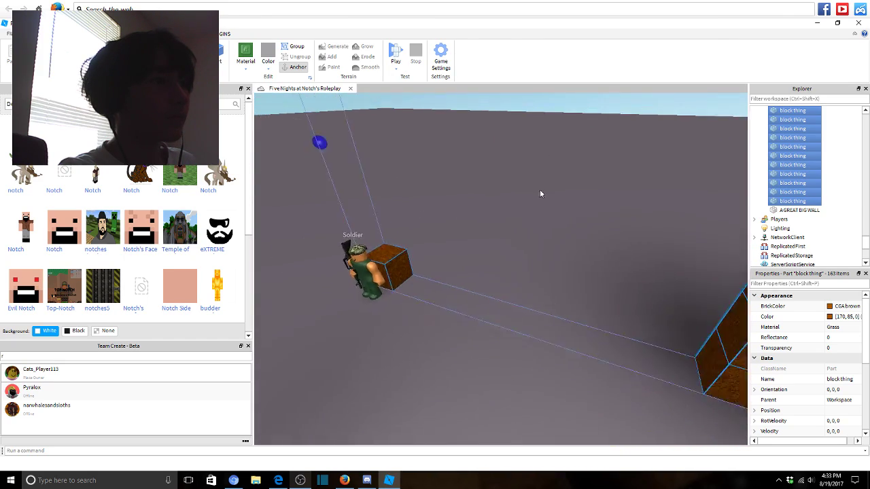
{"action": "left_click_drag", "start_coordinate": [824, 196], "coordinate": [767, 139]}
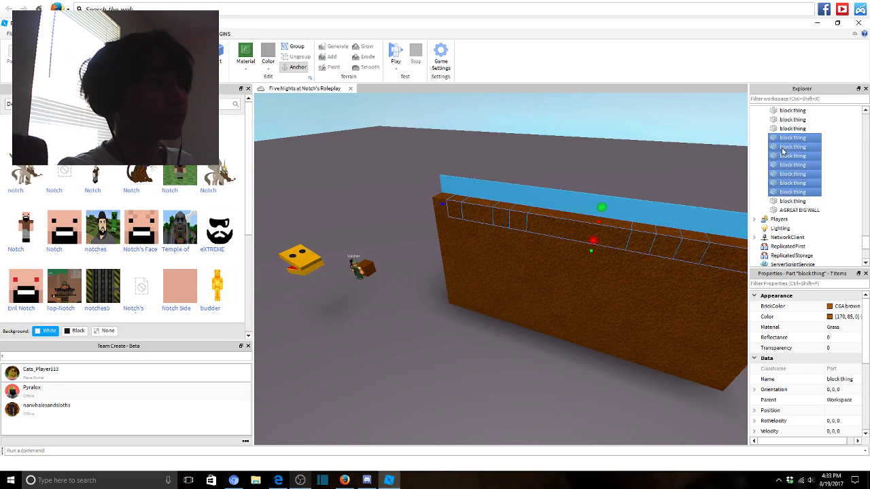
{"action": "right_click", "coordinate": [766, 143]}
{"action": "left_click", "coordinate": [804, 195]}
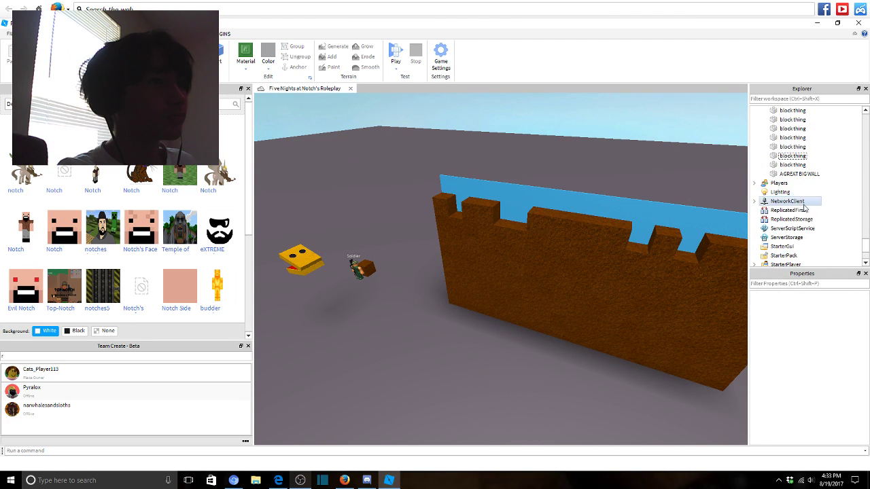
{"action": "key", "text": "ctrl+z"}
Delete the brown wall's block thing parts above the lowest row in front of the blue panel.
{"action": "left_click_drag", "start_coordinate": [836, 192], "coordinate": [787, 166]}
{"action": "right_click", "coordinate": [778, 187]}
{"action": "left_click", "coordinate": [778, 234]}
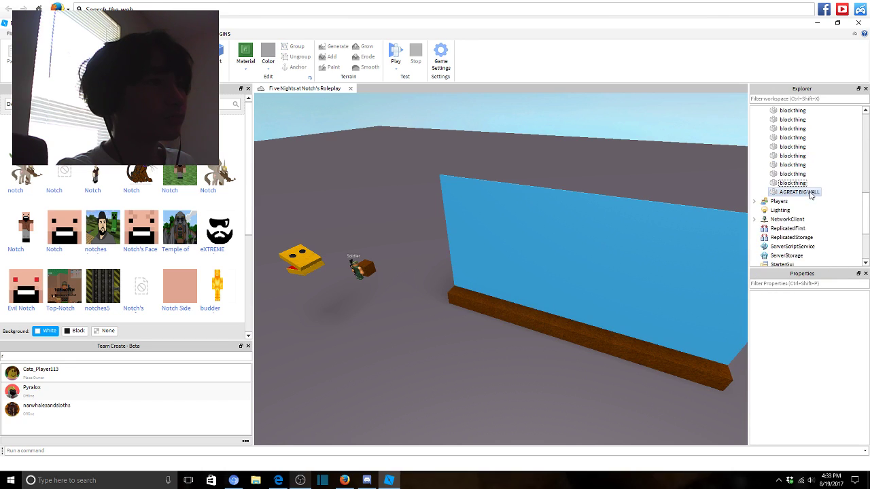
Delete the remaining bottom row of block thing parts, keeping only the single block beside the Soldier.
{"action": "scroll", "coordinate": [822, 217], "scroll_direction": "up", "scroll_amount": 3}
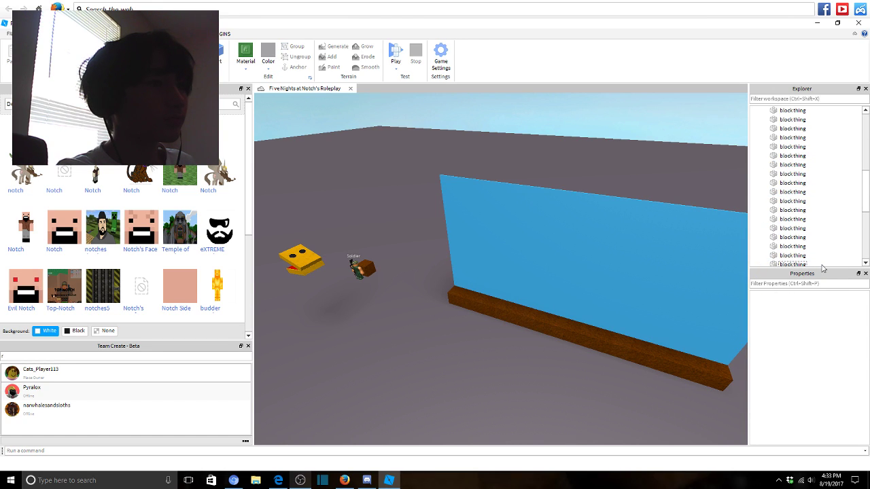
{"action": "left_click_drag", "start_coordinate": [822, 269], "coordinate": [799, 209]}
{"action": "scroll", "coordinate": [798, 209], "scroll_direction": "up", "scroll_amount": 3}
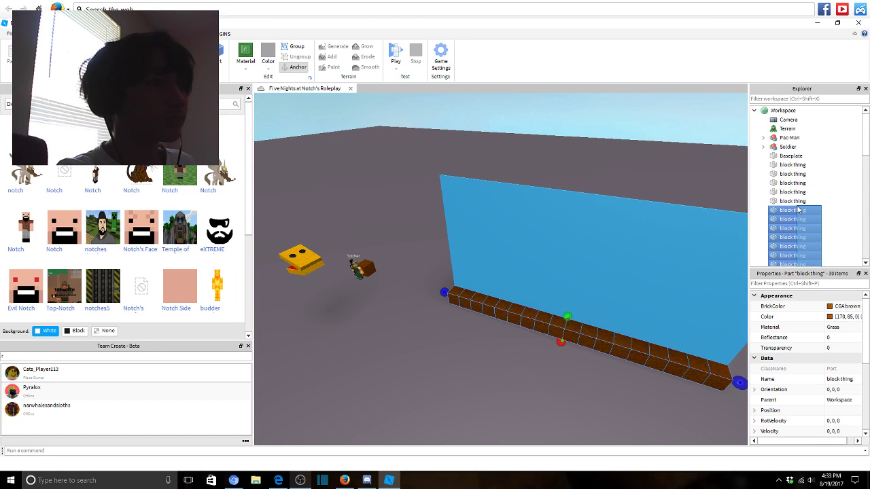
{"action": "right_click", "coordinate": [799, 210]}
{"action": "left_click", "coordinate": [756, 255]}
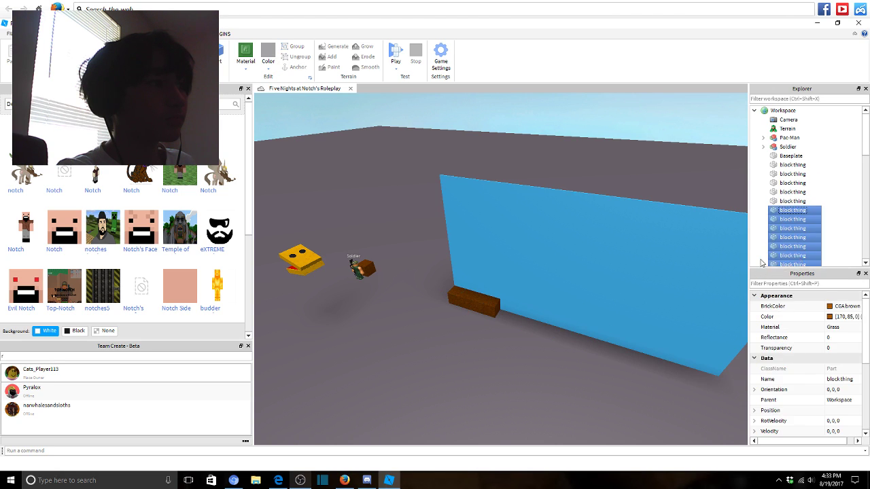
{"action": "left_click_drag", "start_coordinate": [798, 202], "coordinate": [796, 180]}
{"action": "right_click", "coordinate": [796, 180]}
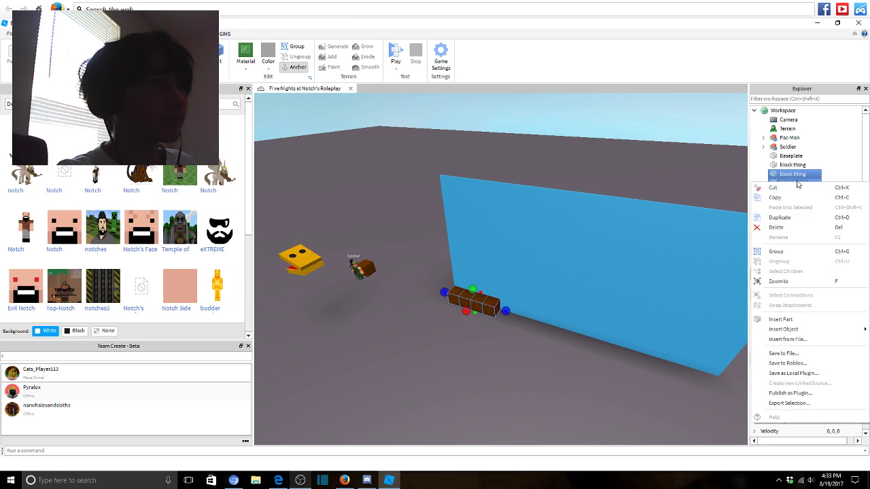
{"action": "left_click", "coordinate": [798, 229]}
{"action": "scroll", "coordinate": [484, 248], "scroll_direction": "up", "scroll_amount": 5}
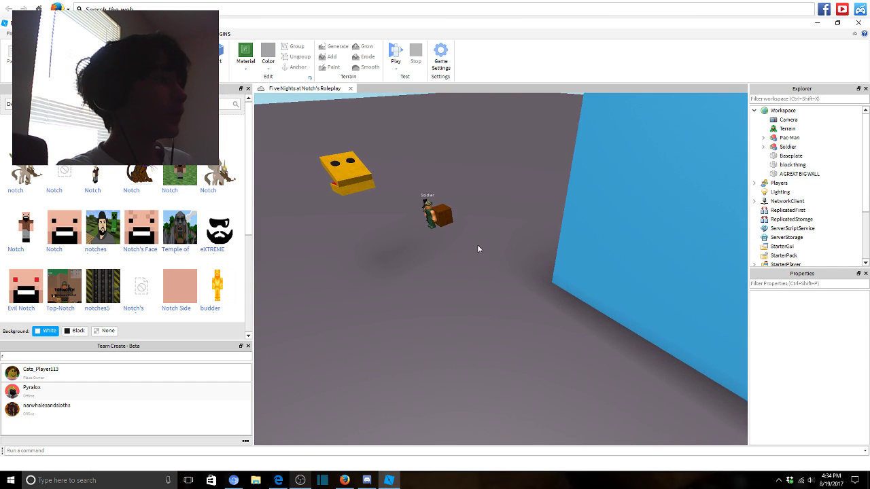
Look through the Notch search results in the toolbox for artwork and inspect the blue wall from its other side.
{"action": "left_click", "coordinate": [278, 480]}
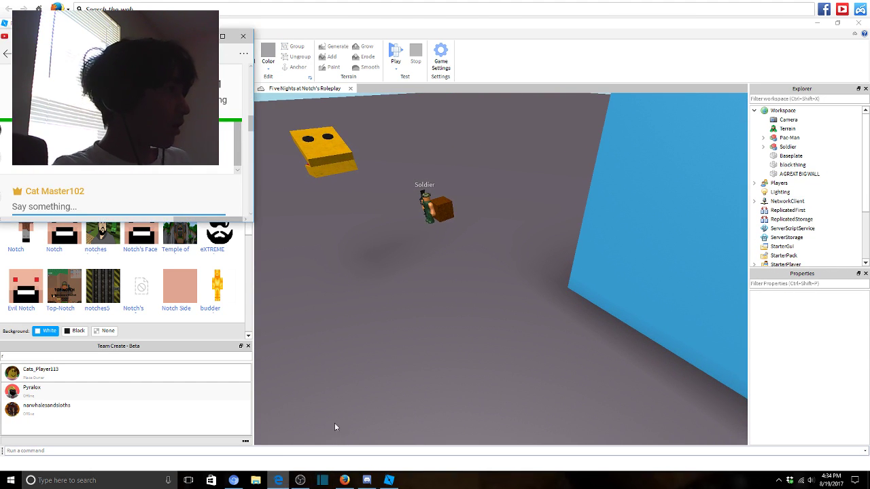
{"action": "left_click", "coordinate": [500, 251]}
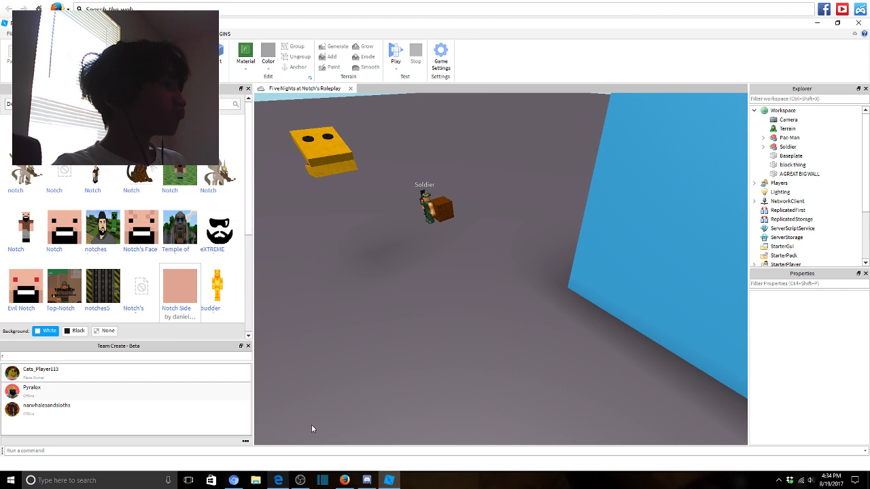
{"action": "right_click_drag", "start_coordinate": [376, 327], "coordinate": [416, 256]}
{"action": "scroll", "coordinate": [165, 283], "scroll_direction": "down", "scroll_amount": 6}
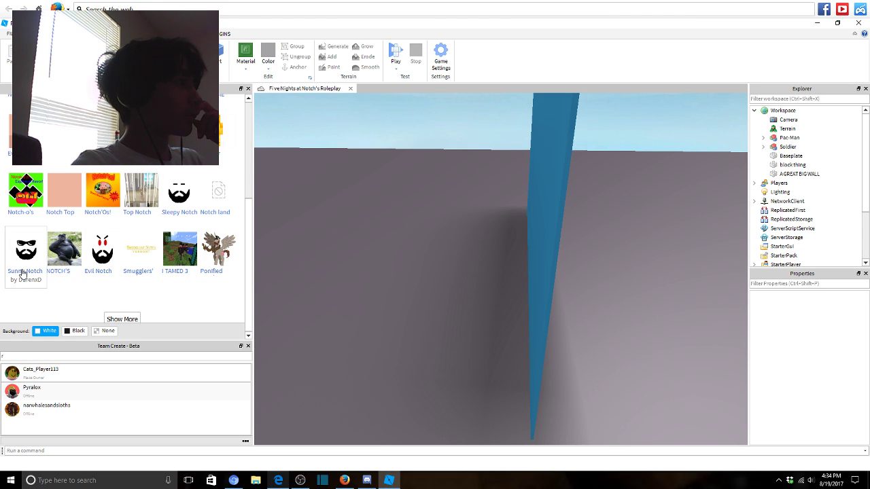
{"action": "scroll", "coordinate": [22, 274], "scroll_direction": "down", "scroll_amount": 3}
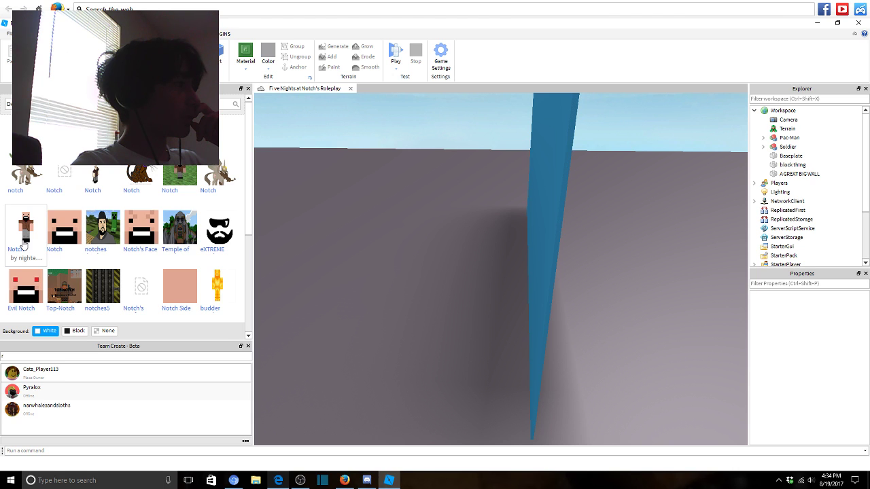
{"action": "right_click_drag", "start_coordinate": [491, 229], "coordinate": [469, 248]}
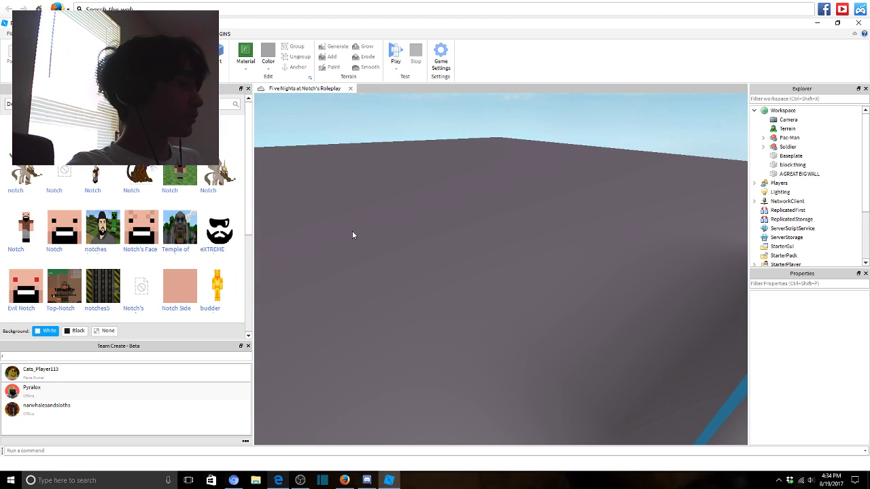
{"action": "right_click_drag", "start_coordinate": [352, 235], "coordinate": [495, 281]}
{"action": "left_click", "coordinate": [799, 174]}
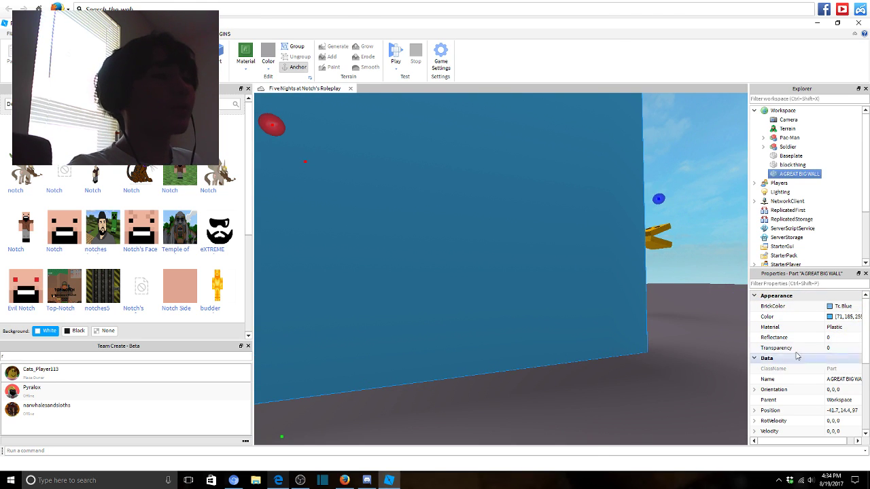
{"action": "right_click", "coordinate": [490, 258]}
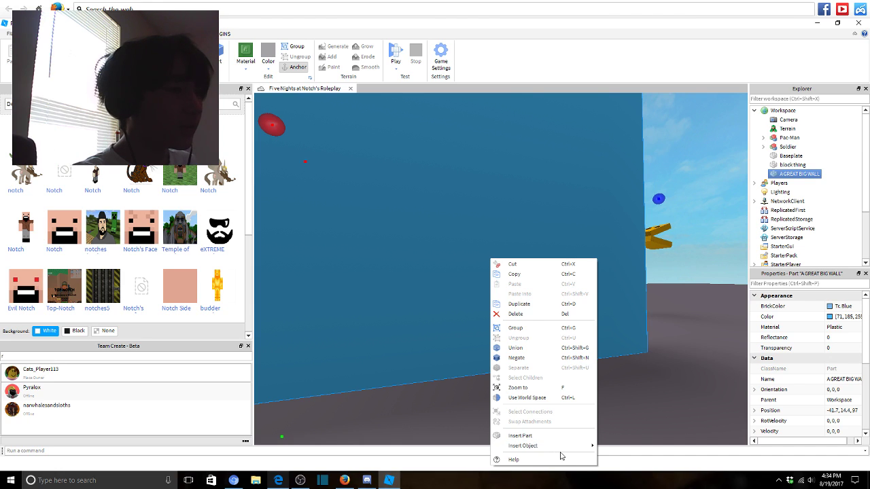
{"action": "mouse_move", "coordinate": [561, 447]}
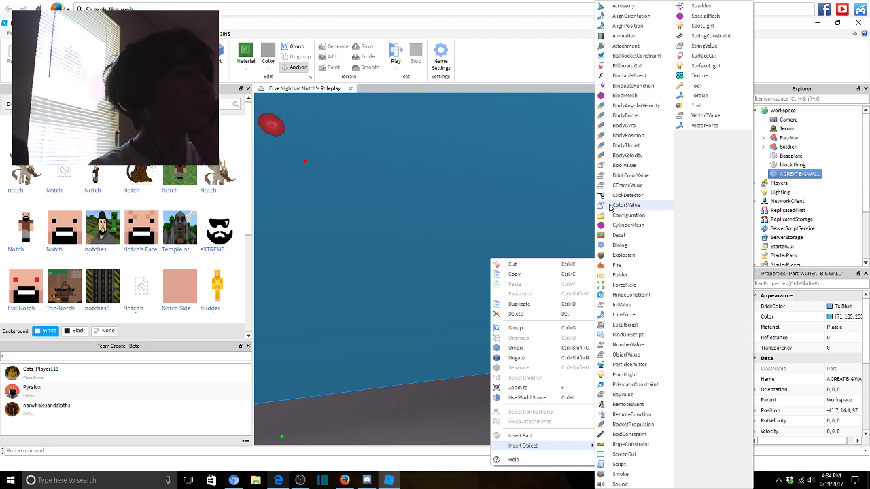
{"action": "left_click", "coordinate": [274, 484]}
{"action": "left_click", "coordinate": [275, 484]}
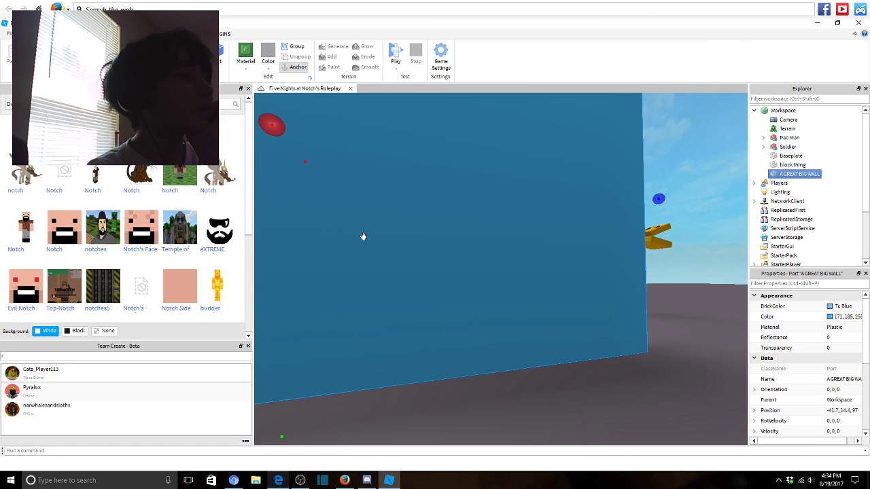
{"action": "right_click", "coordinate": [362, 237]}
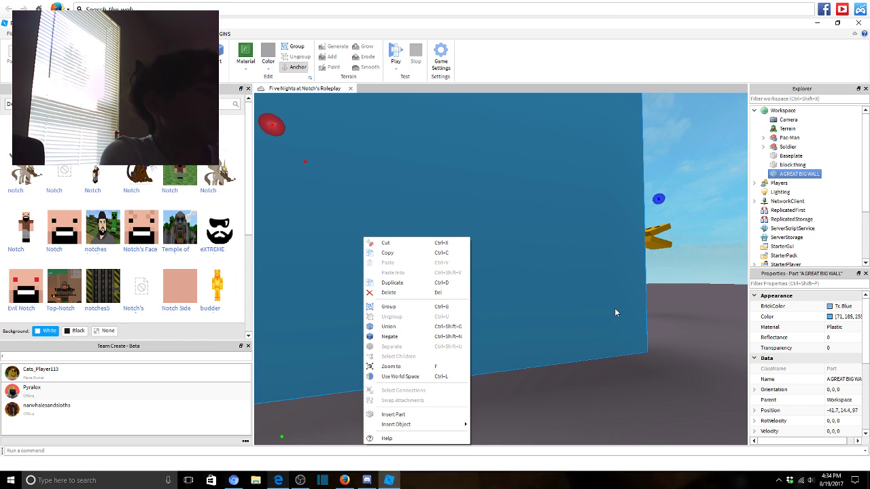
Insert a Decal object into the A GREAT BIG WALL part.
{"action": "right_click", "coordinate": [802, 178]}
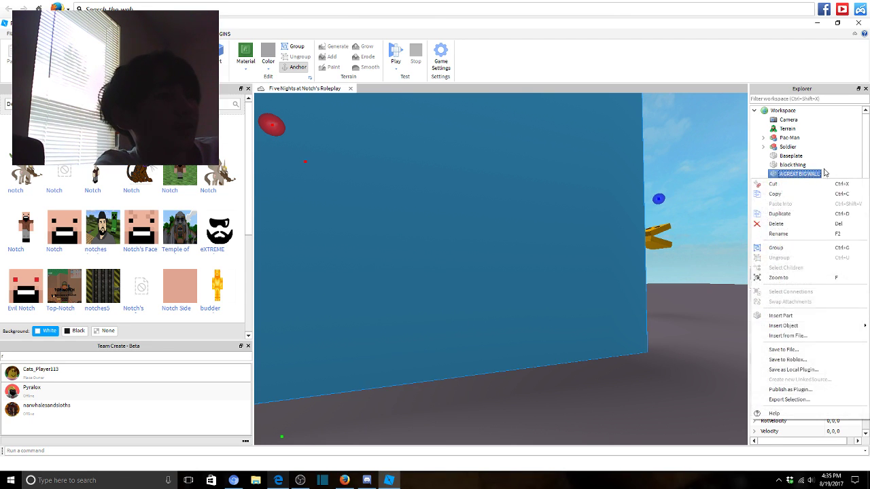
{"action": "mouse_move", "coordinate": [798, 327]}
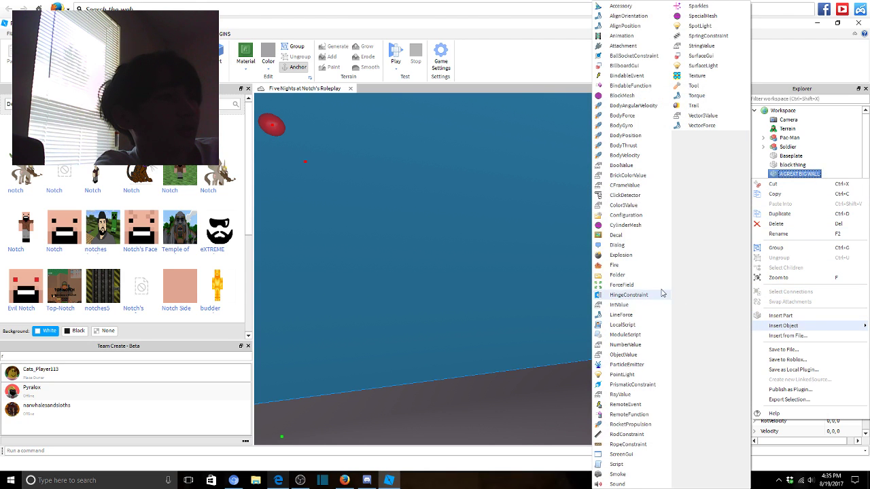
{"action": "left_click", "coordinate": [624, 236]}
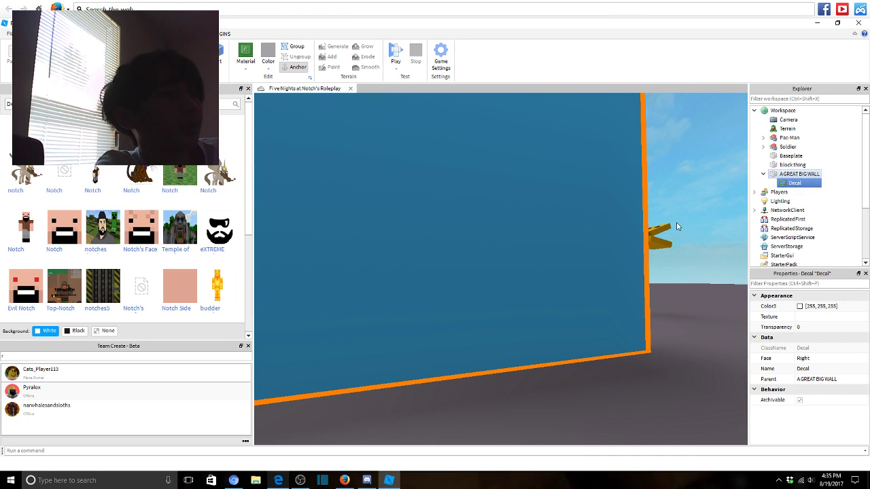
{"action": "right_click_drag", "start_coordinate": [672, 237], "coordinate": [673, 242]}
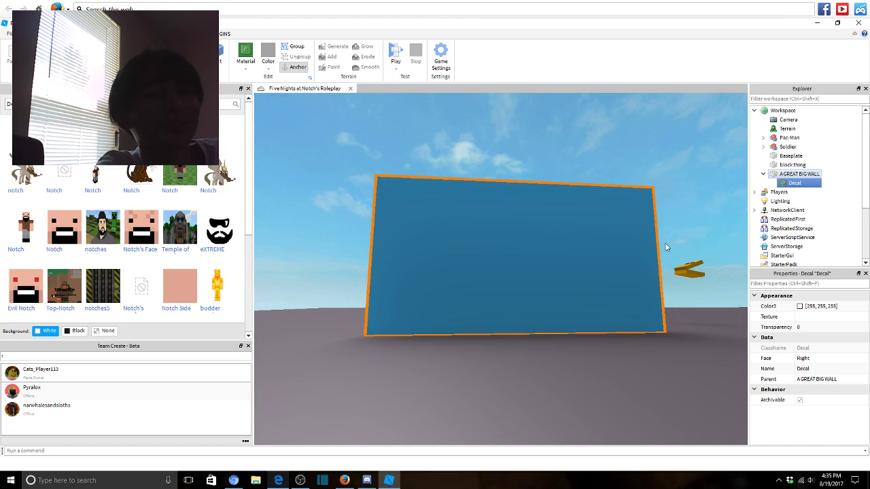
{"action": "scroll", "coordinate": [664, 245], "scroll_direction": "up", "scroll_amount": 2}
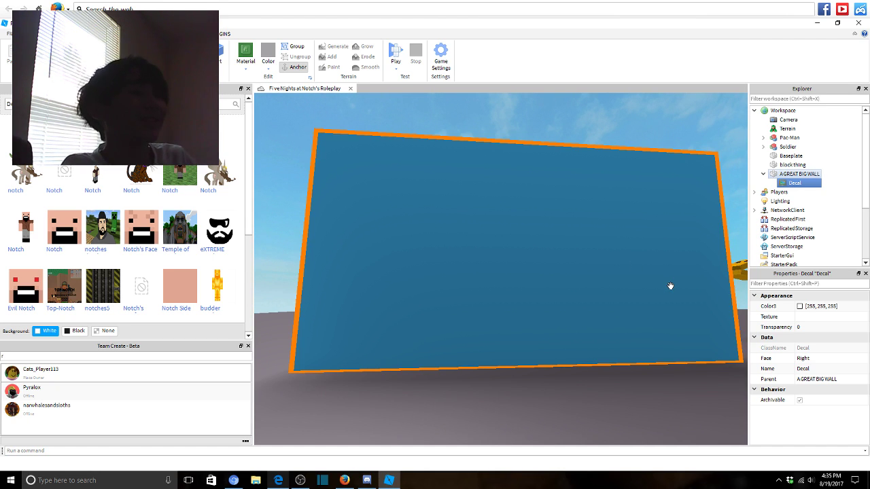
{"action": "right_click_drag", "start_coordinate": [670, 286], "coordinate": [670, 287]}
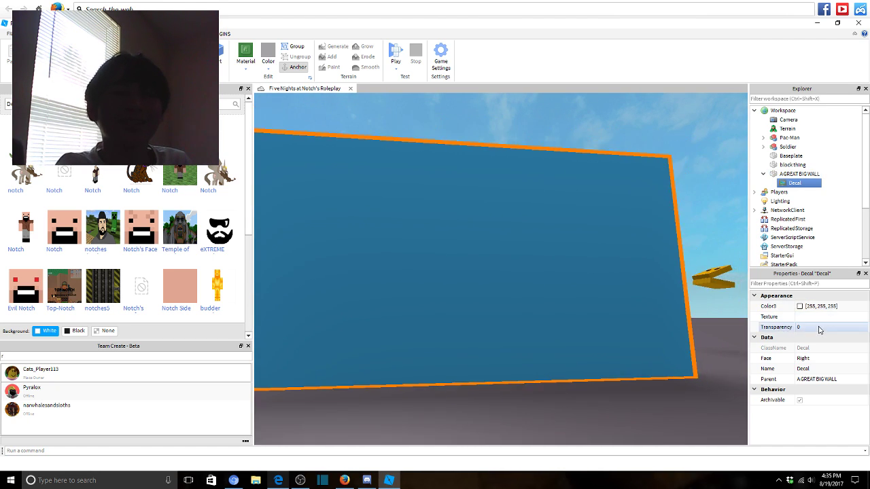
Try to upload the 6A.M. image from the Pictures folder as the wall decal's texture.
{"action": "left_click", "coordinate": [781, 318]}
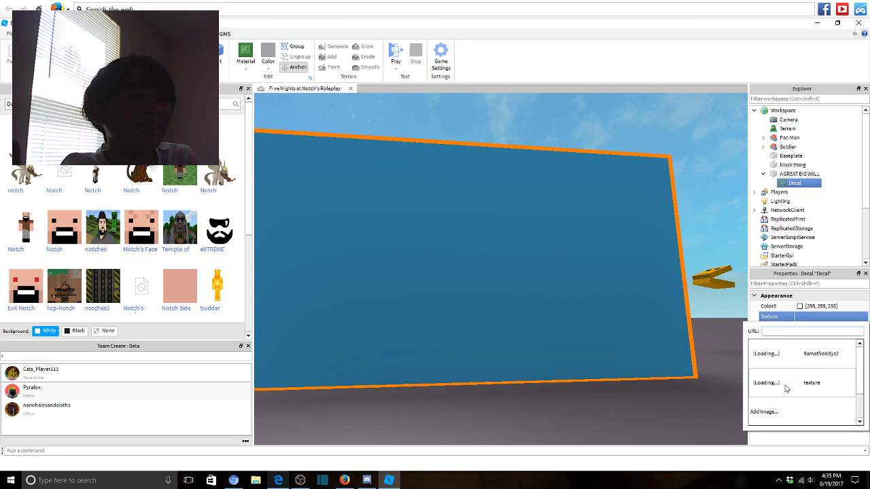
{"action": "left_click", "coordinate": [792, 411]}
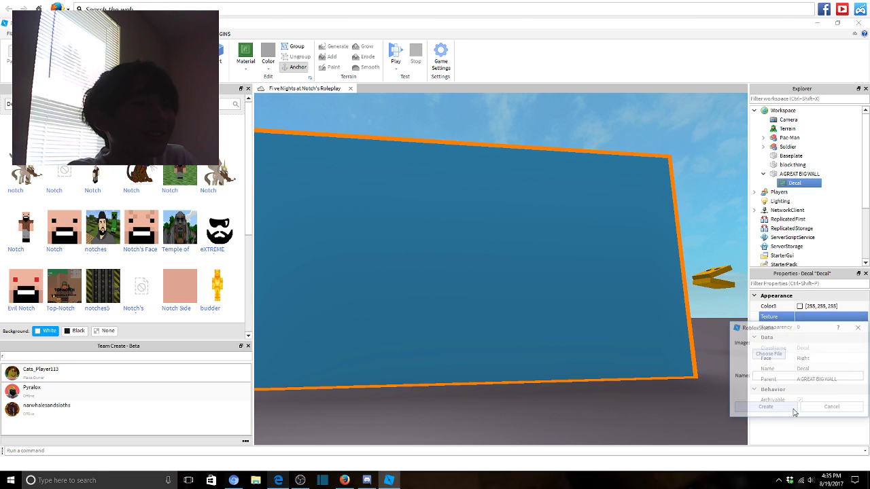
{"action": "left_click", "coordinate": [779, 354]}
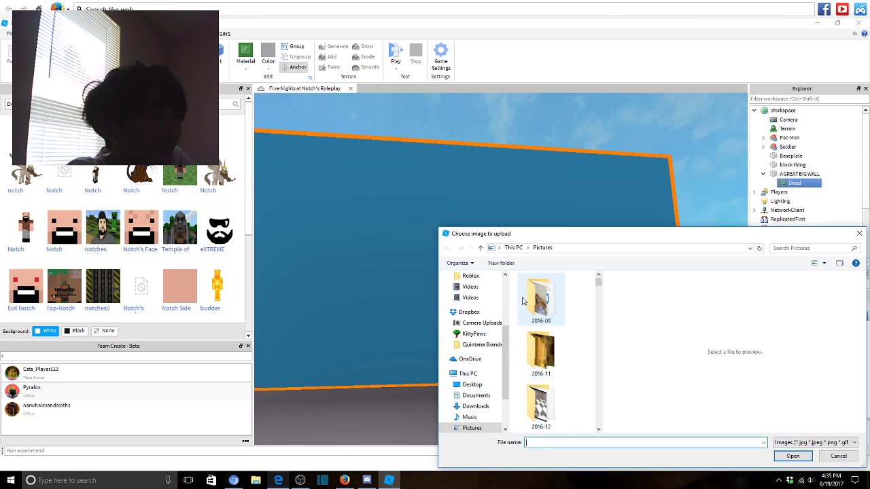
{"action": "scroll", "coordinate": [542, 367], "scroll_direction": "down", "scroll_amount": 3}
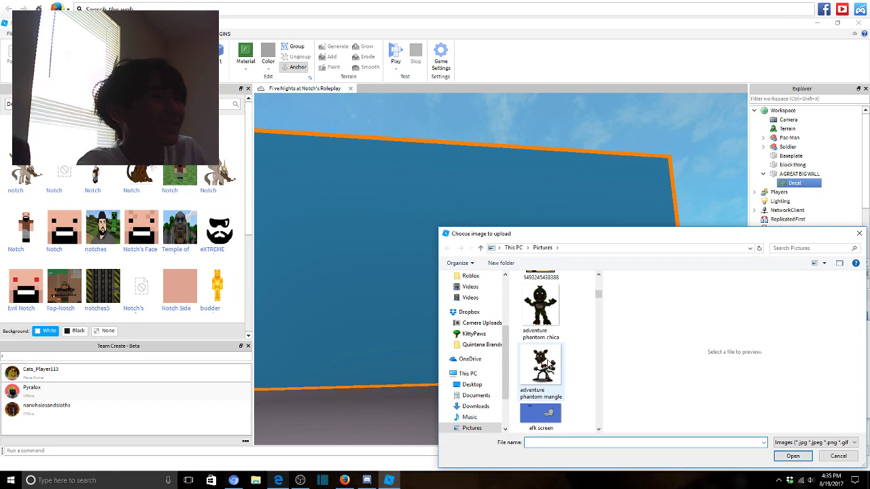
{"action": "scroll", "coordinate": [564, 381], "scroll_direction": "down", "scroll_amount": 3}
{"action": "left_click", "coordinate": [496, 326]}
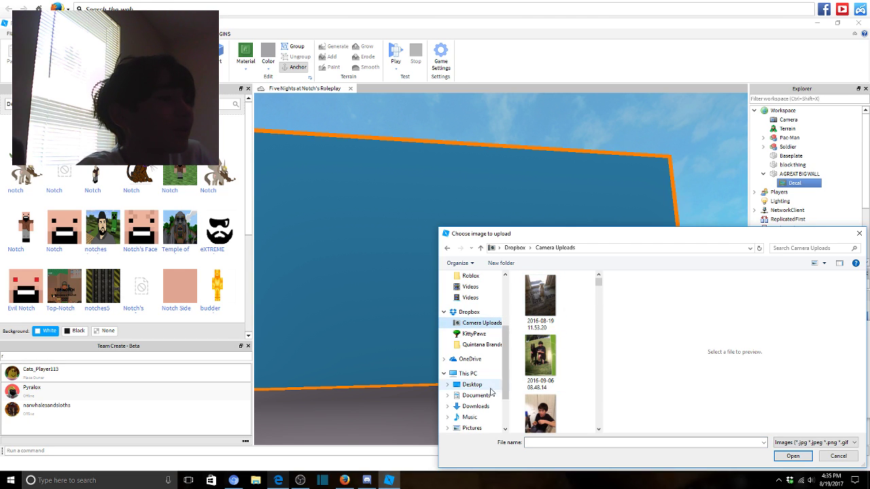
{"action": "left_click", "coordinate": [472, 417]}
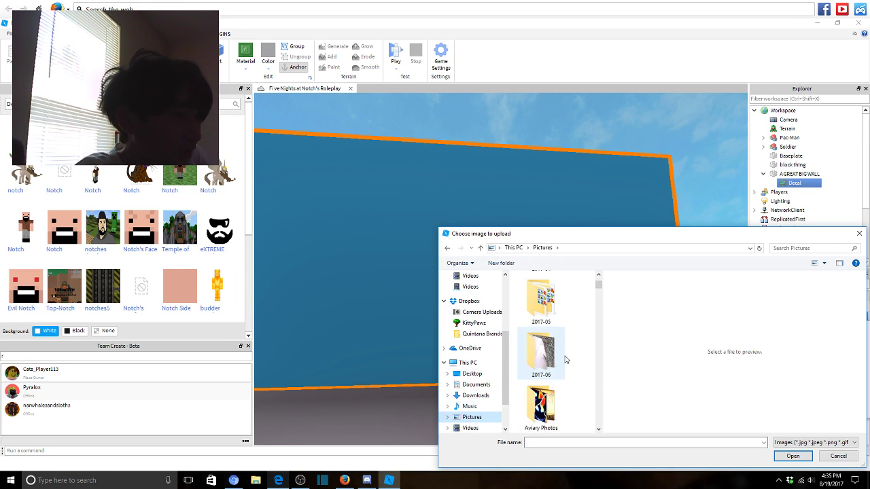
{"action": "scroll", "coordinate": [555, 348], "scroll_direction": "down", "scroll_amount": 5}
{"action": "left_click", "coordinate": [544, 329]}
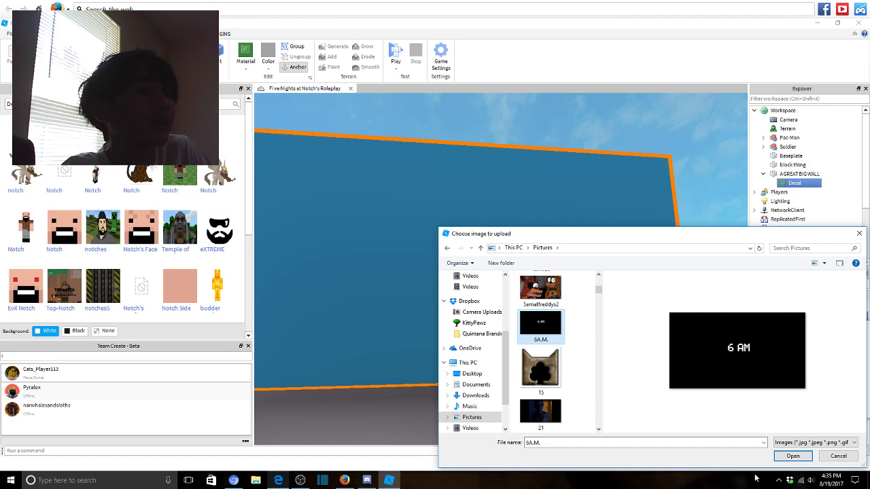
{"action": "left_click", "coordinate": [792, 456]}
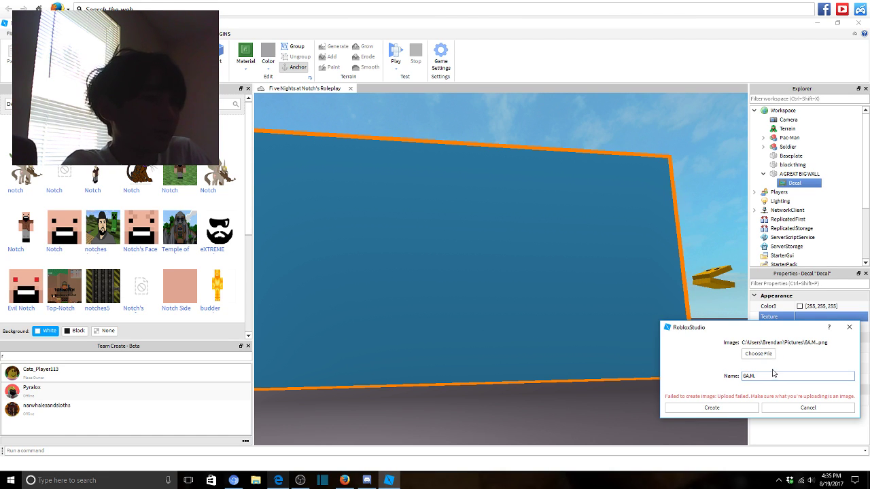
{"action": "left_click", "coordinate": [849, 327]}
Try the 5amatfreddys2 and texture images on the wall decal, and set its Texture to 5amatfreddys2.
{"action": "left_click", "coordinate": [830, 317]}
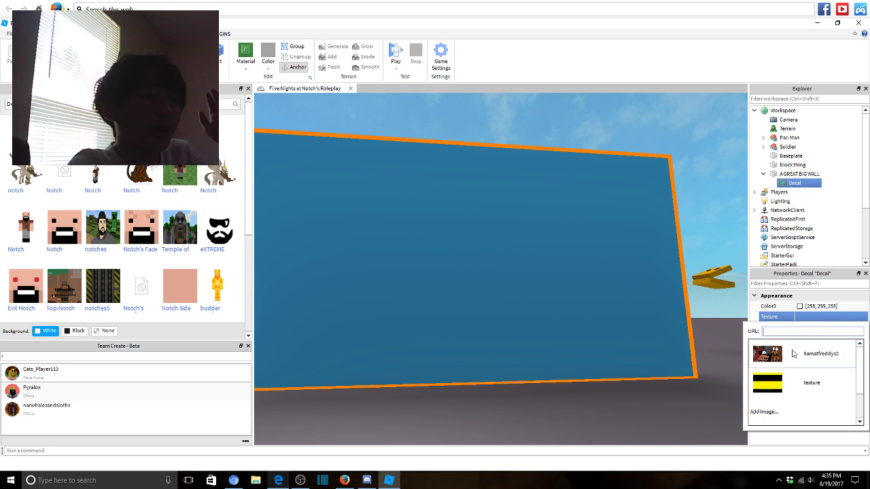
{"action": "left_click", "coordinate": [792, 355]}
{"action": "left_click", "coordinate": [814, 317]}
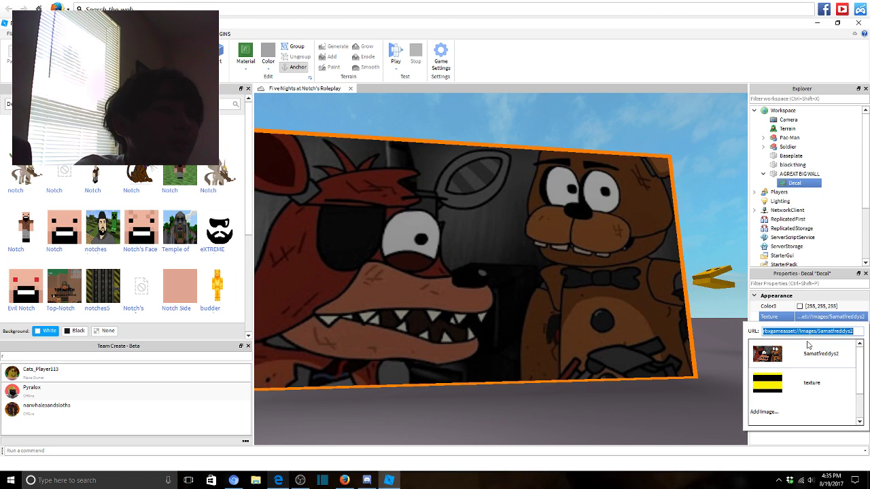
{"action": "left_click", "coordinate": [813, 347]}
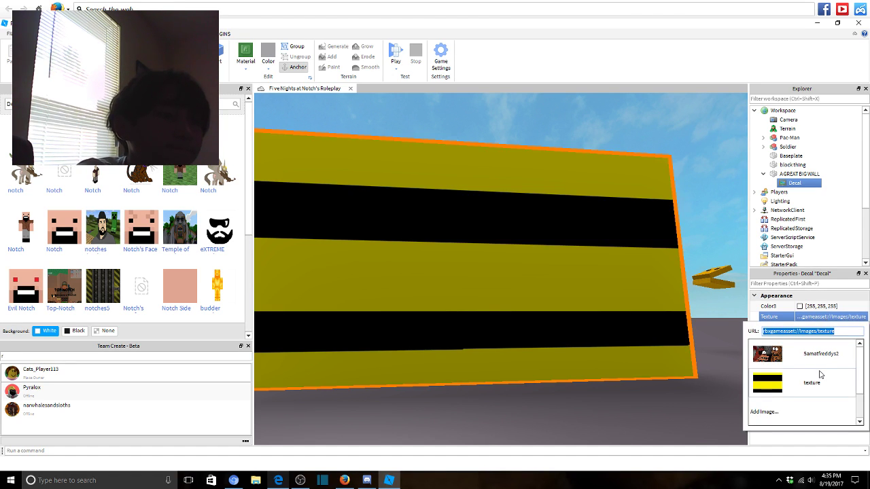
{"action": "left_click", "coordinate": [828, 356]}
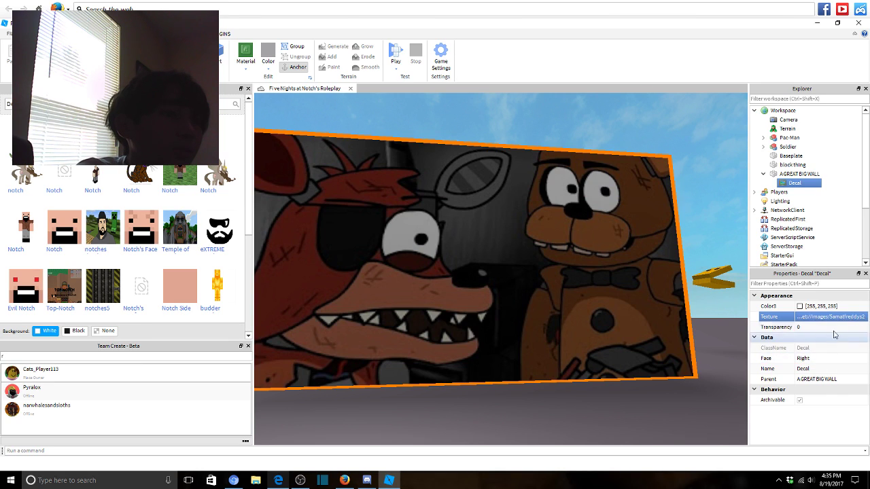
Try to upload the 36th Commission image from the Pictures folder as the wall decal's texture.
{"action": "left_click", "coordinate": [840, 317]}
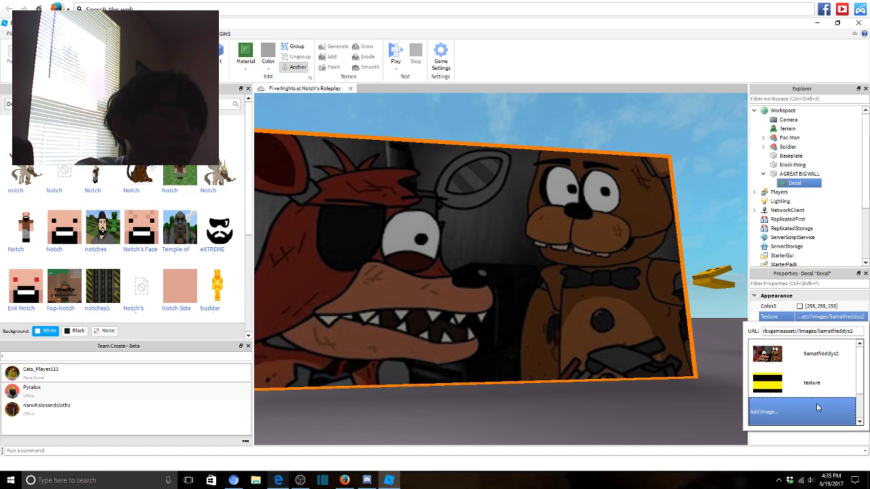
{"action": "left_click", "coordinate": [764, 412]}
{"action": "left_click", "coordinate": [772, 359]}
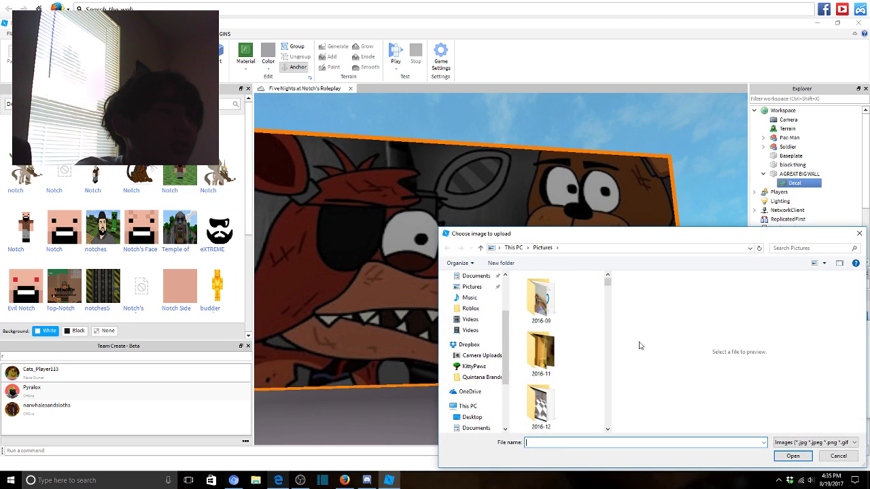
{"action": "scroll", "coordinate": [583, 330], "scroll_direction": "down", "scroll_amount": 3}
{"action": "scroll", "coordinate": [584, 326], "scroll_direction": "down", "scroll_amount": 5}
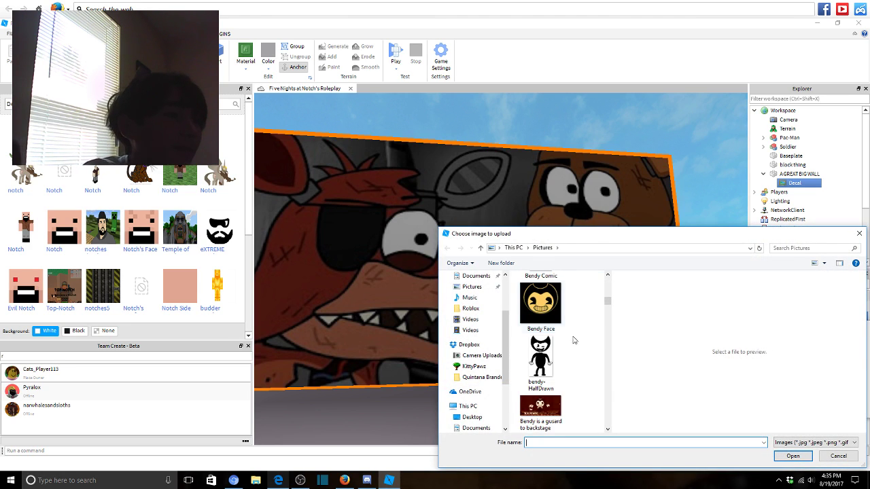
{"action": "scroll", "coordinate": [547, 328], "scroll_direction": "down", "scroll_amount": 1}
{"action": "scroll", "coordinate": [547, 329], "scroll_direction": "up", "scroll_amount": 4}
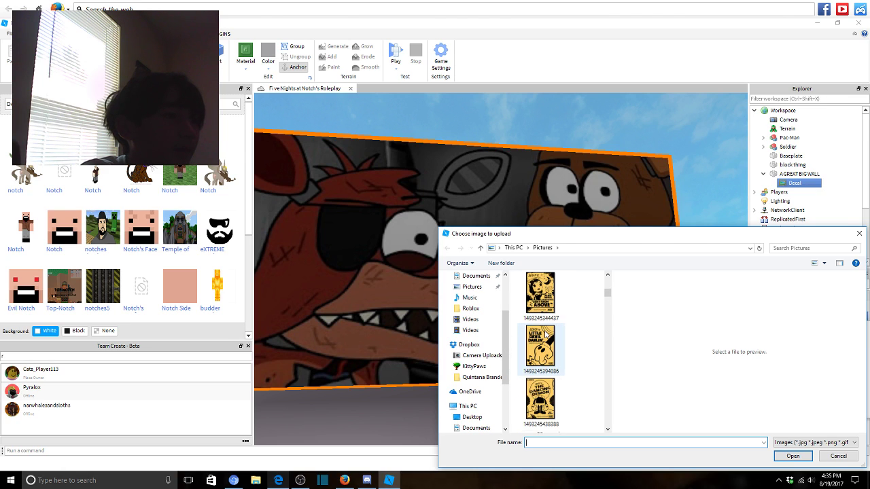
{"action": "scroll", "coordinate": [547, 329], "scroll_direction": "down", "scroll_amount": 3}
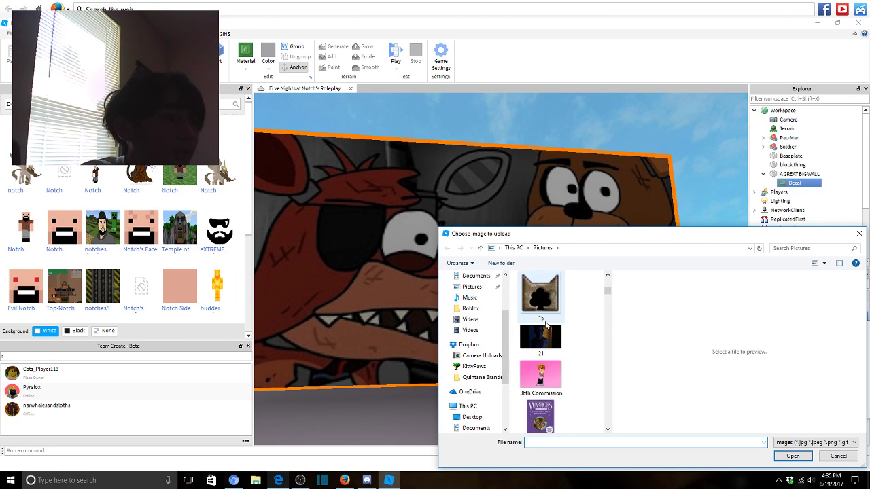
{"action": "left_click", "coordinate": [540, 375]}
{"action": "left_click", "coordinate": [793, 456]}
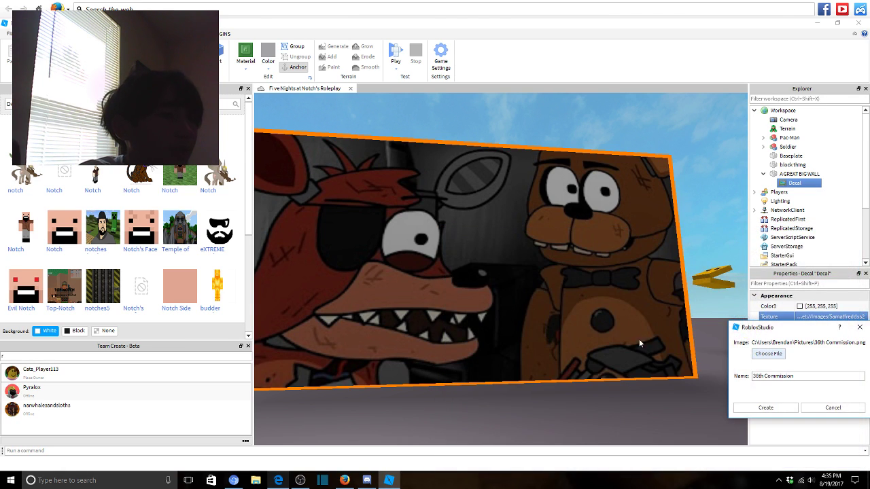
{"action": "left_click", "coordinate": [750, 407]}
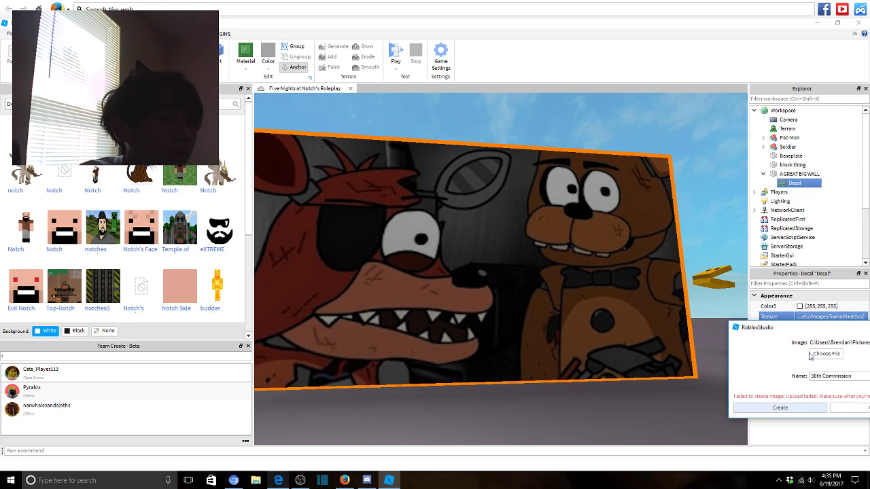
{"action": "left_click", "coordinate": [837, 410]}
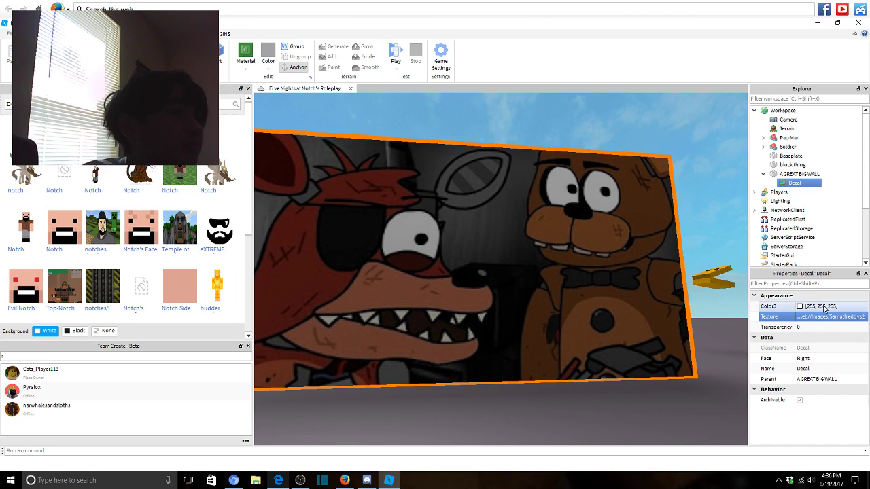
Delete the Decal from the A GREAT BIG WALL part.
{"action": "right_click", "coordinate": [792, 182]}
{"action": "left_click", "coordinate": [794, 227]}
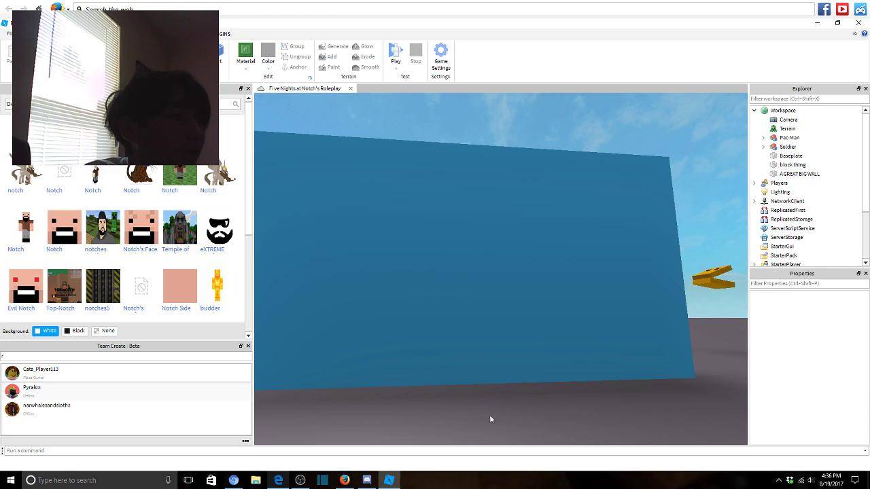
{"action": "left_click", "coordinate": [277, 480]}
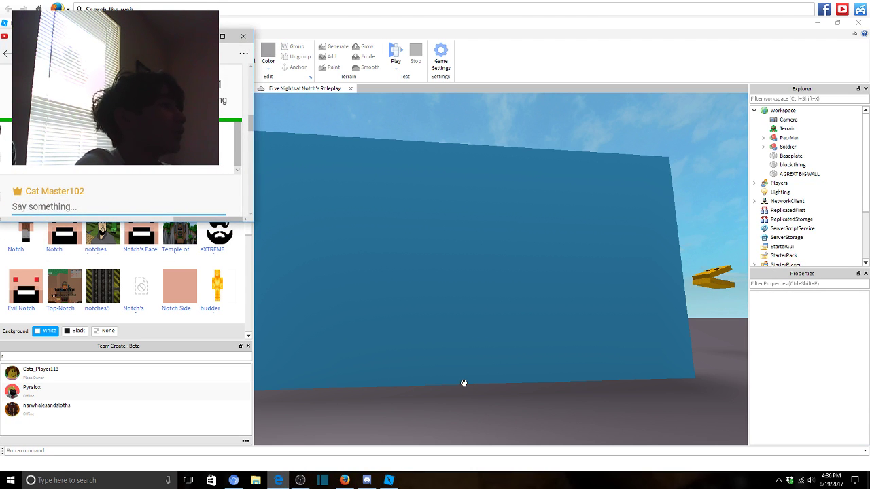
{"action": "left_click", "coordinate": [489, 351]}
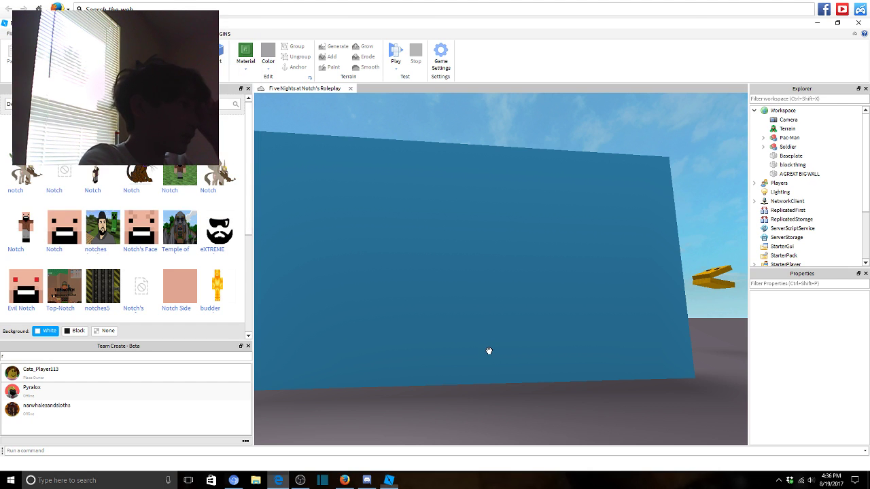
{"action": "scroll", "coordinate": [504, 318], "scroll_direction": "up", "scroll_amount": 10}
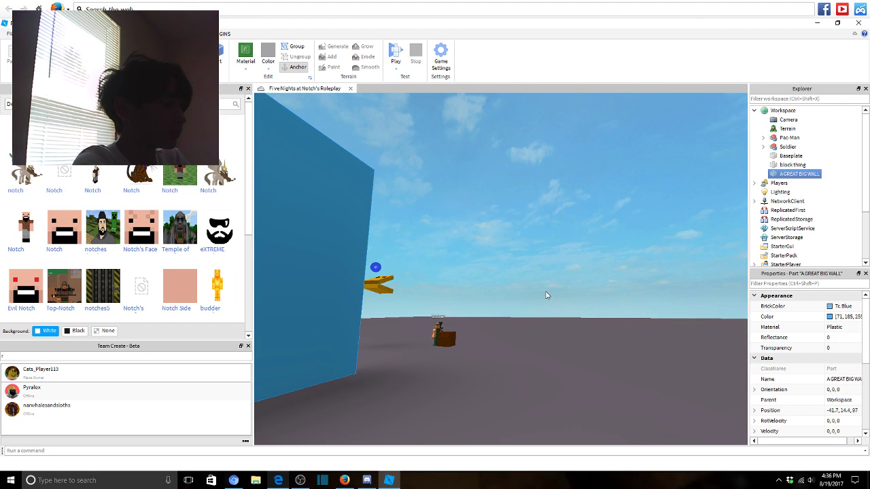
Start a playtest of the place and run the character around the large blue wall.
{"action": "left_click", "coordinate": [538, 291]}
{"action": "scroll", "coordinate": [538, 290], "scroll_direction": "down", "scroll_amount": 8}
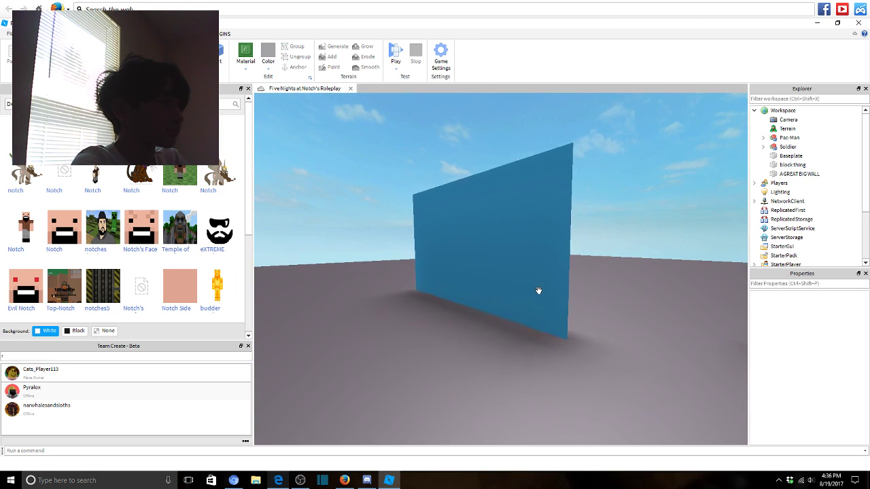
{"action": "scroll", "coordinate": [538, 291], "scroll_direction": "up", "scroll_amount": 10}
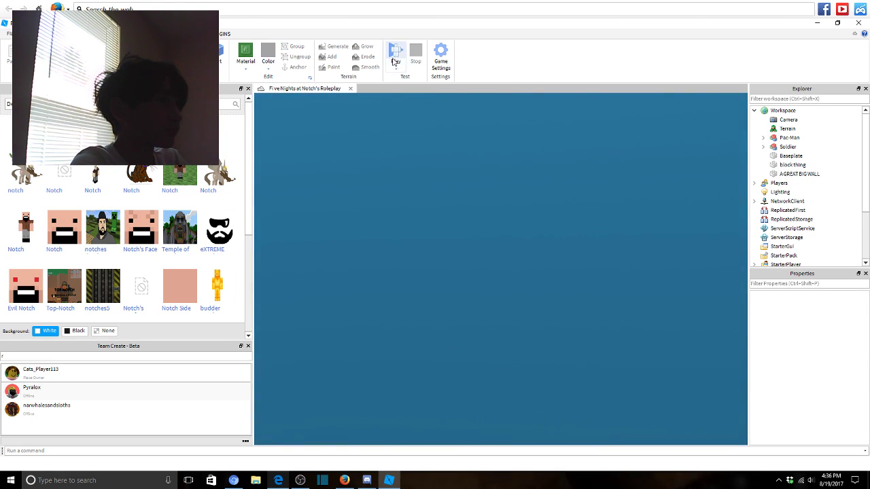
{"action": "left_click", "coordinate": [394, 56]}
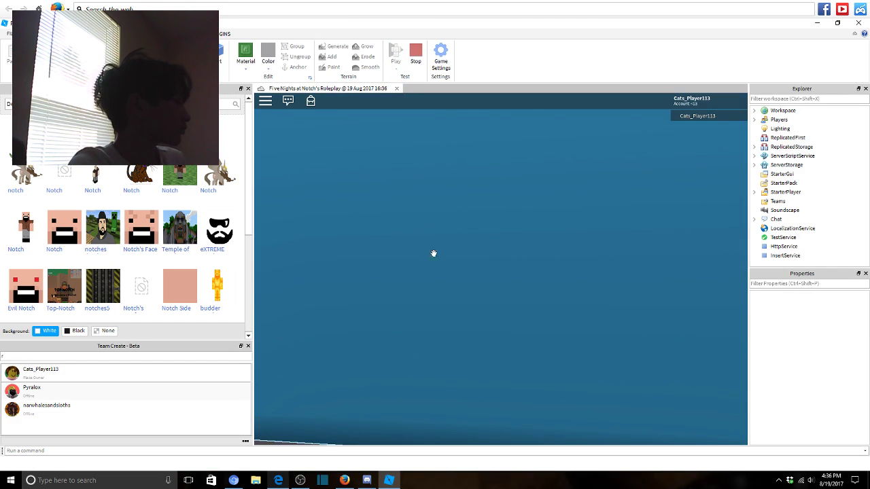
{"action": "key", "text": "w"}
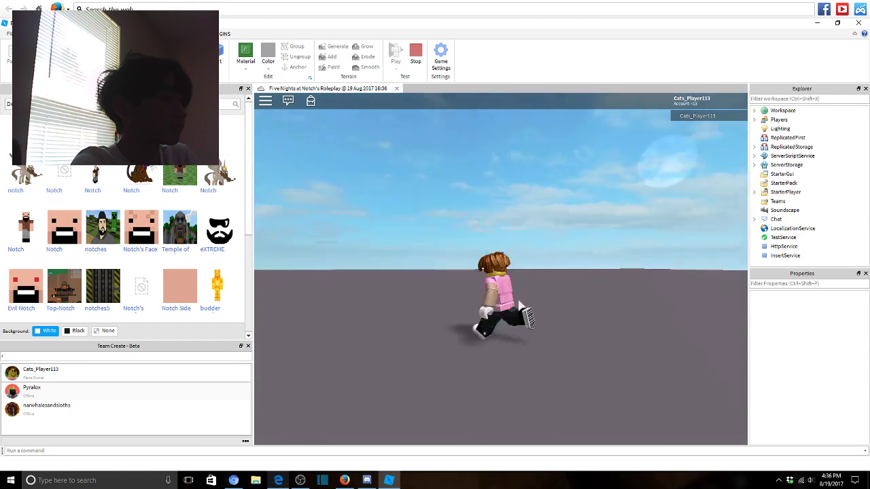
{"action": "key", "text": "w"}
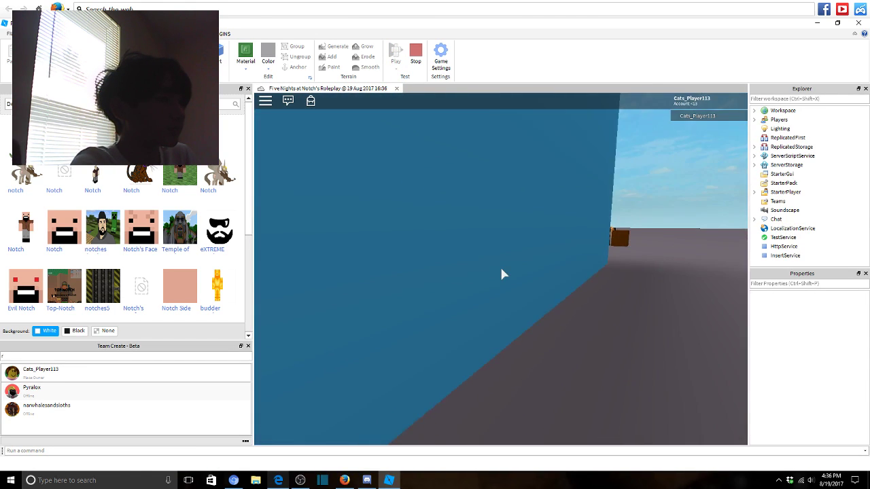
{"action": "scroll", "coordinate": [501, 273], "scroll_direction": "down", "scroll_amount": 8}
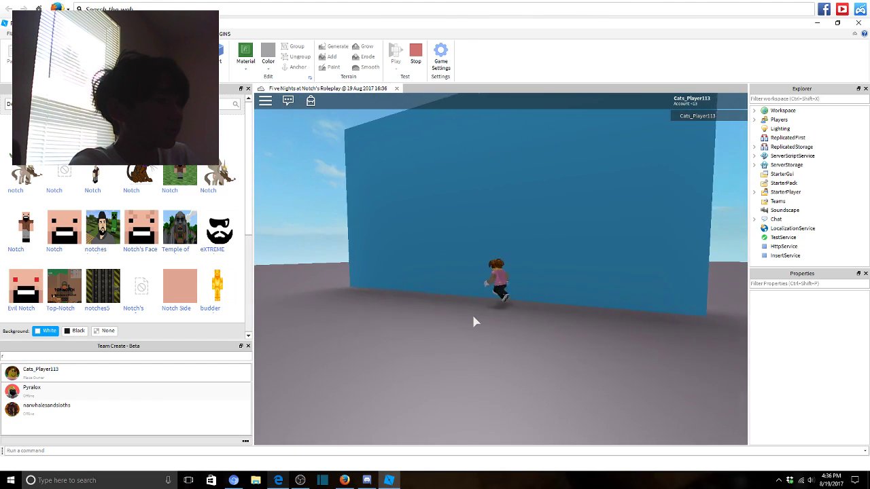
{"action": "scroll", "coordinate": [473, 323], "scroll_direction": "up", "scroll_amount": 8}
{"action": "key", "text": "w"}
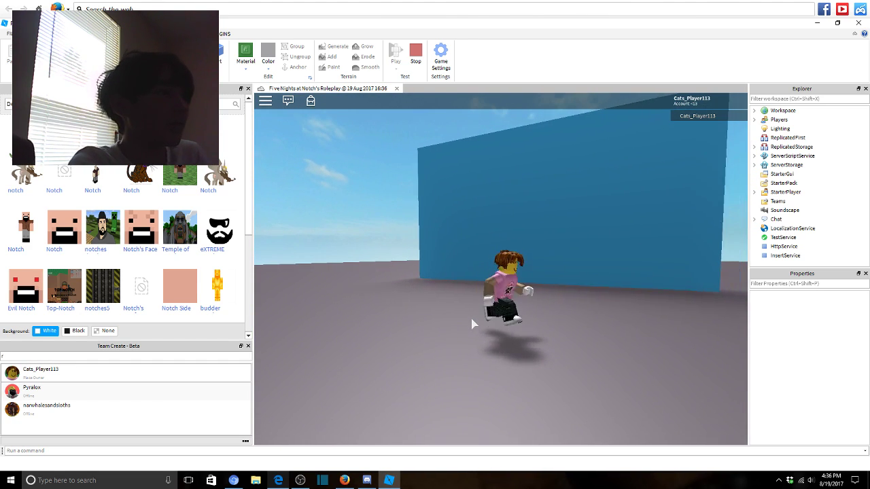
{"action": "key", "text": "s"}
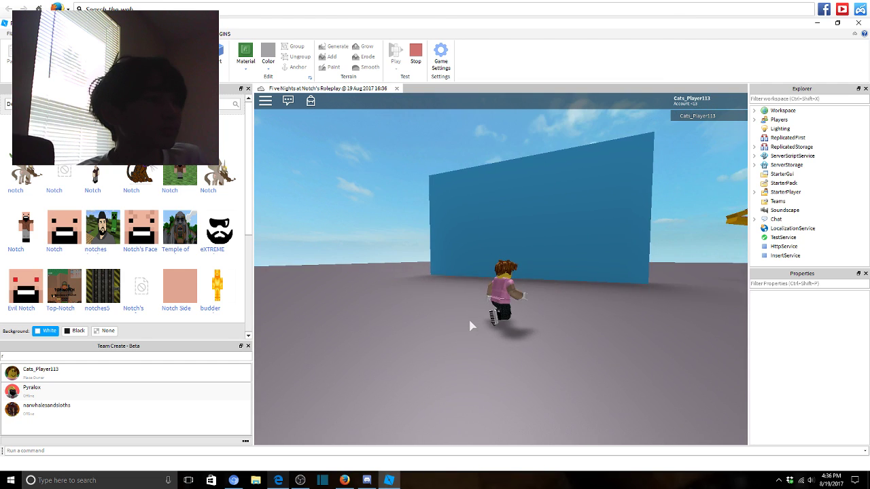
Walk and jump the character around the Soldier and the brown block, and glance at the stream chat.
{"action": "right_click_drag", "start_coordinate": [472, 326], "coordinate": [472, 326]}
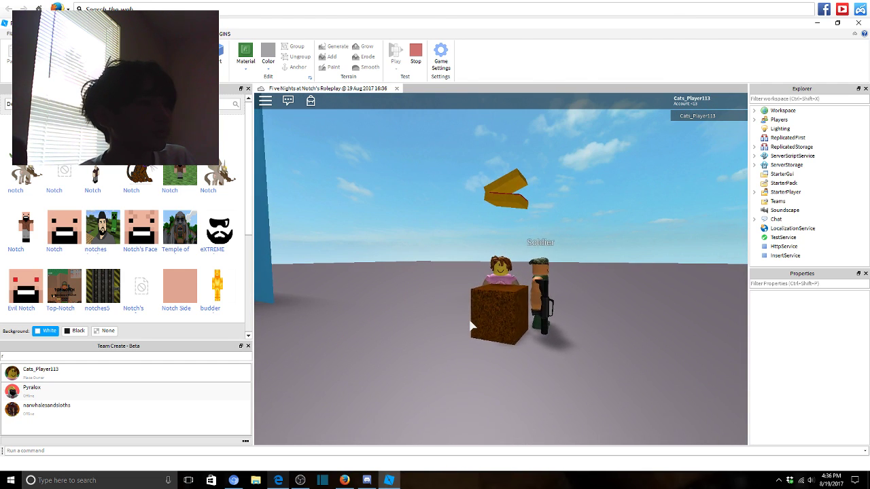
{"action": "key", "text": "d"}
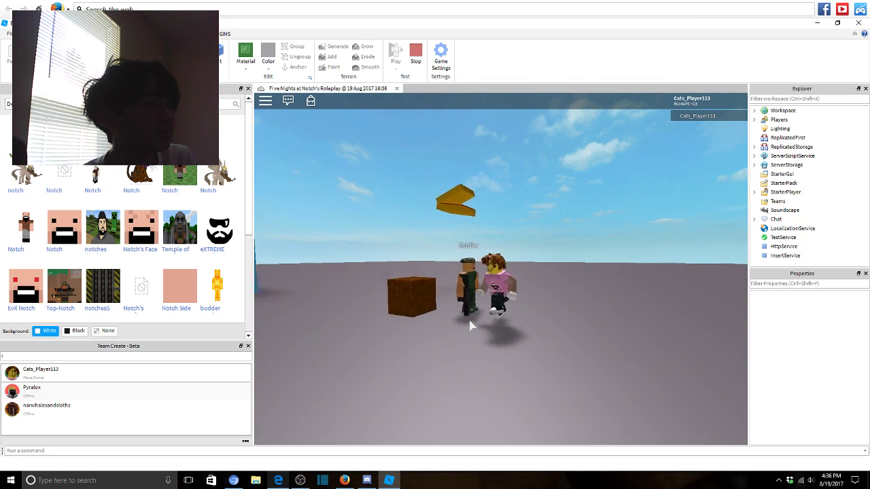
{"action": "key", "text": "s"}
{"action": "right_click_drag", "start_coordinate": [472, 325], "coordinate": [470, 327]}
{"action": "key", "text": "d"}
{"action": "key", "text": "w"}
{"action": "key", "text": "space"}
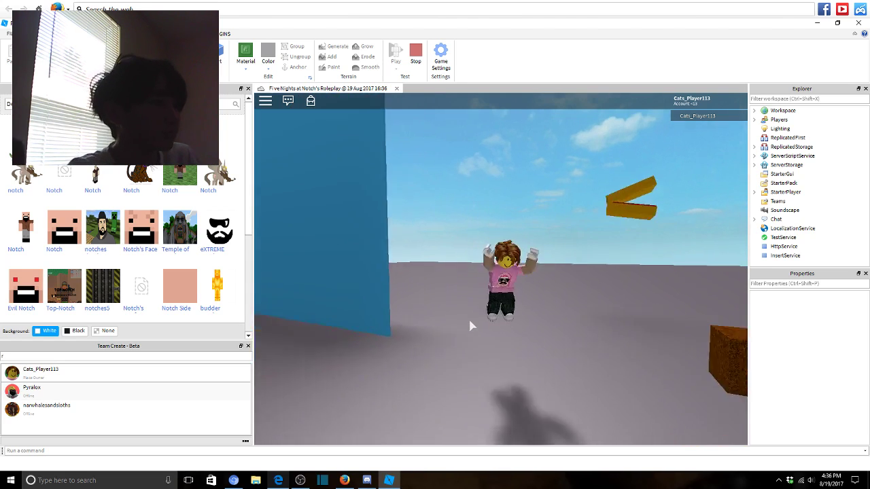
{"action": "right_click_drag", "start_coordinate": [413, 331], "coordinate": [453, 322]}
{"action": "key", "text": "w"}
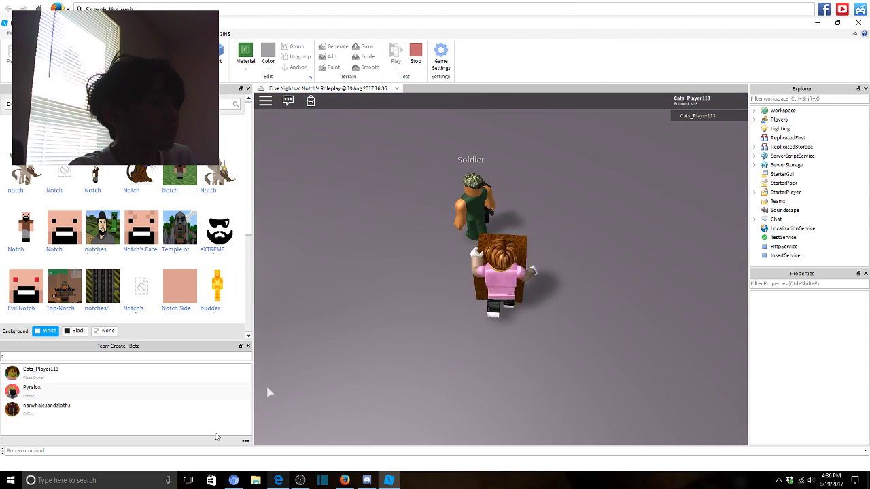
{"action": "left_click", "coordinate": [279, 480]}
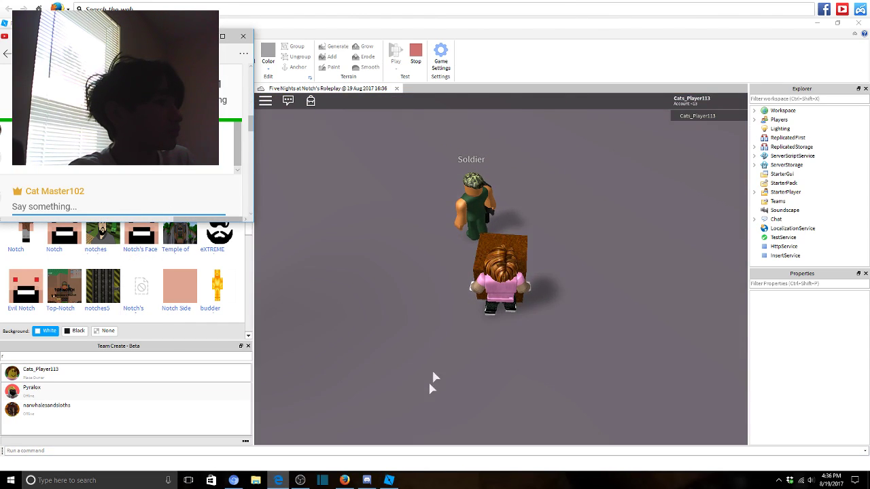
{"action": "left_click", "coordinate": [408, 341]}
Inspect the wall and the Pac-Man figure with the character in first and third person, and end the playtest.
{"action": "key", "text": "w"}
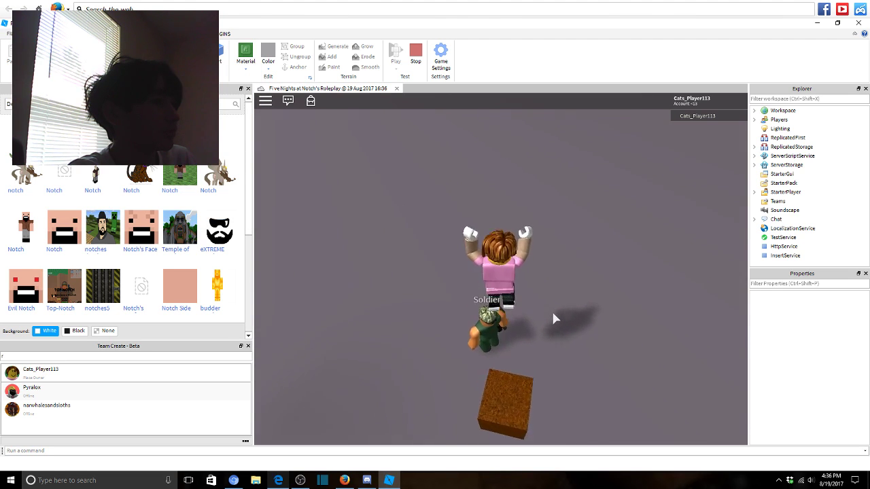
{"action": "right_click_drag", "start_coordinate": [553, 318], "coordinate": [554, 318]}
{"action": "scroll", "coordinate": [554, 318], "scroll_direction": "up", "scroll_amount": 5}
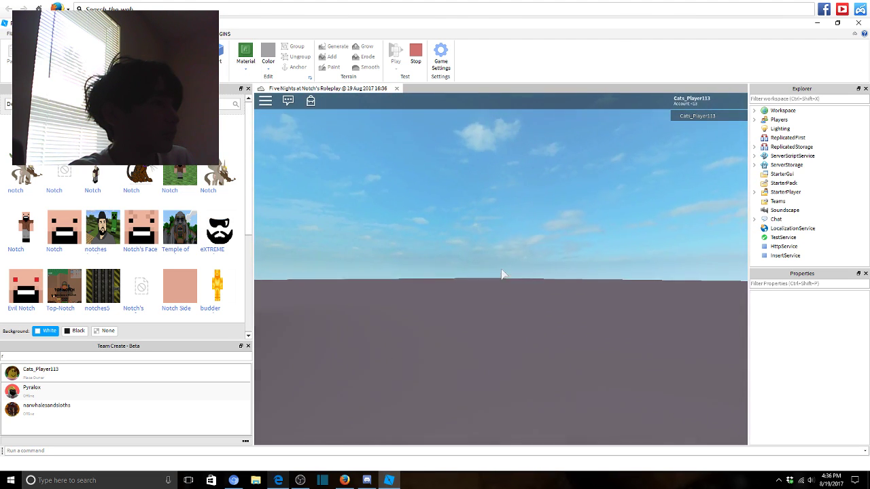
{"action": "scroll", "coordinate": [502, 274], "scroll_direction": "down", "scroll_amount": 5}
{"action": "right_click_drag", "start_coordinate": [502, 273], "coordinate": [369, 202]}
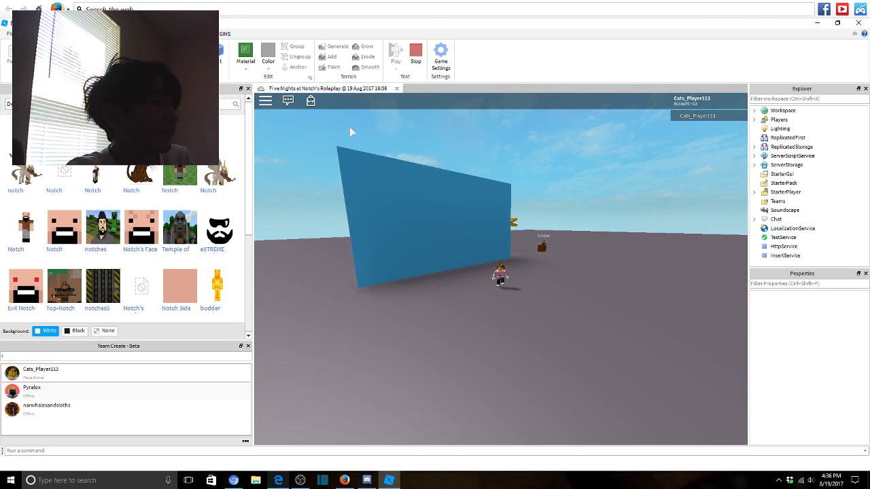
{"action": "right_click_drag", "start_coordinate": [349, 126], "coordinate": [478, 191]}
{"action": "scroll", "coordinate": [538, 213], "scroll_direction": "up", "scroll_amount": 5}
{"action": "scroll", "coordinate": [478, 191], "scroll_direction": "up", "scroll_amount": 2}
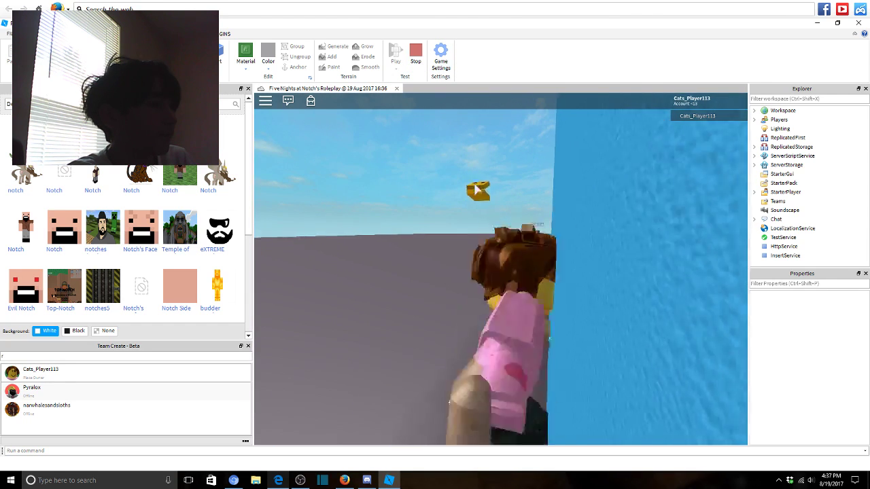
{"action": "scroll", "coordinate": [476, 190], "scroll_direction": "down", "scroll_amount": 5}
{"action": "key", "text": "s"}
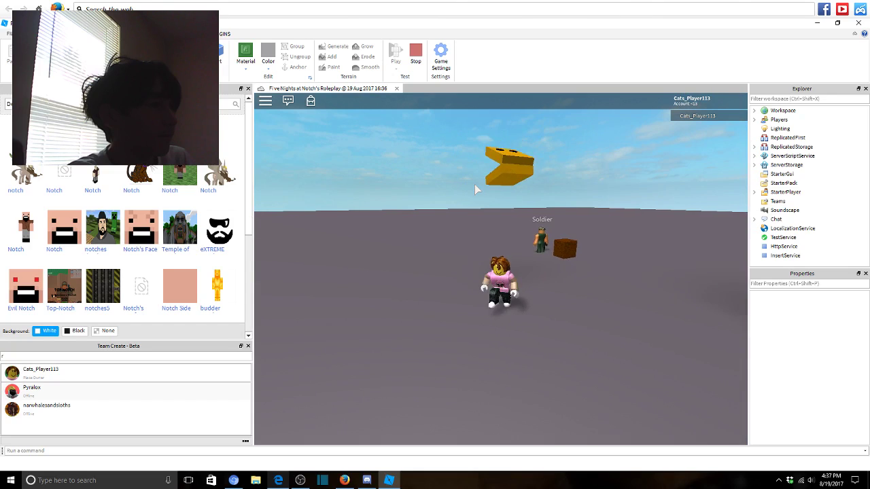
{"action": "scroll", "coordinate": [476, 188], "scroll_direction": "up", "scroll_amount": 3}
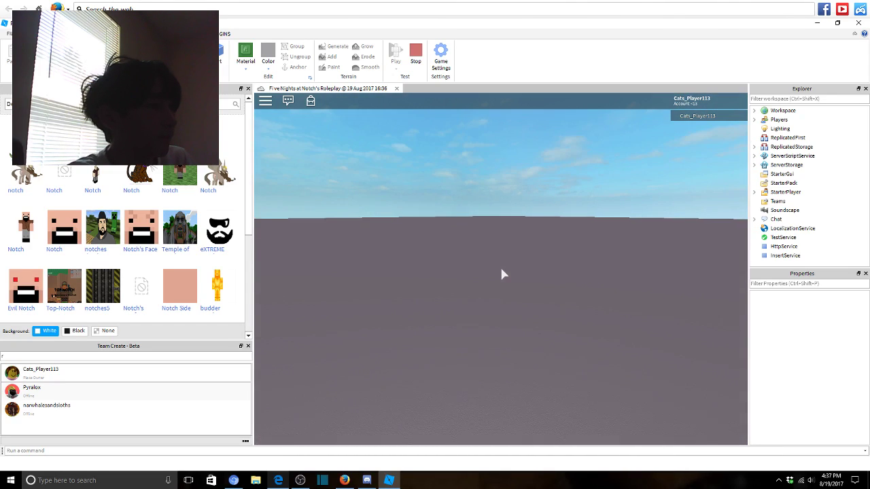
{"action": "scroll", "coordinate": [501, 273], "scroll_direction": "down", "scroll_amount": 3}
{"action": "key", "text": "w"}
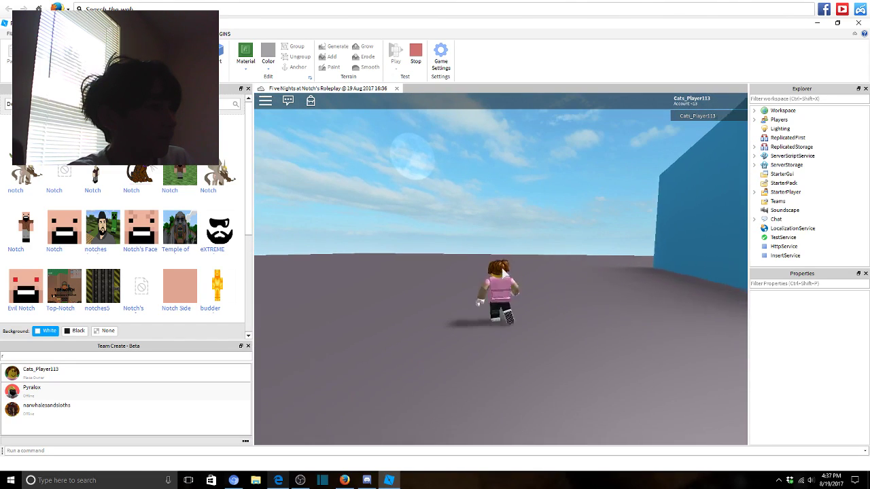
{"action": "left_click", "coordinate": [415, 55]}
Look through the place's object hierarchy, including the contents of StarterPlayer and the Pac-Man model.
{"action": "scroll", "coordinate": [781, 183], "scroll_direction": "down", "scroll_amount": 3}
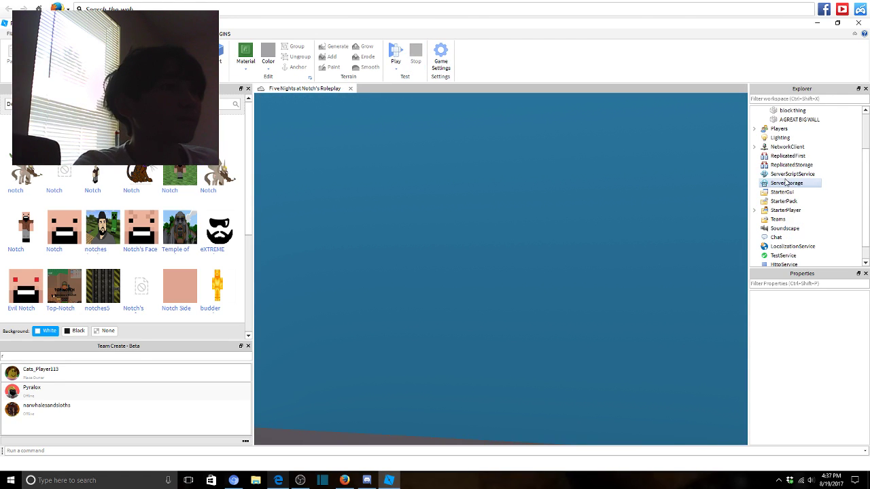
{"action": "scroll", "coordinate": [778, 193], "scroll_direction": "up", "scroll_amount": 3}
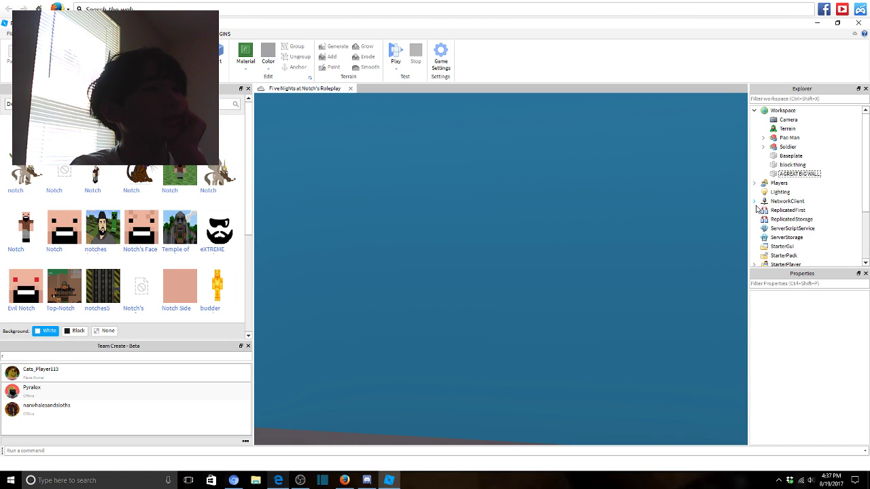
{"action": "scroll", "coordinate": [760, 224], "scroll_direction": "down", "scroll_amount": 1}
{"action": "scroll", "coordinate": [818, 243], "scroll_direction": "down", "scroll_amount": 2}
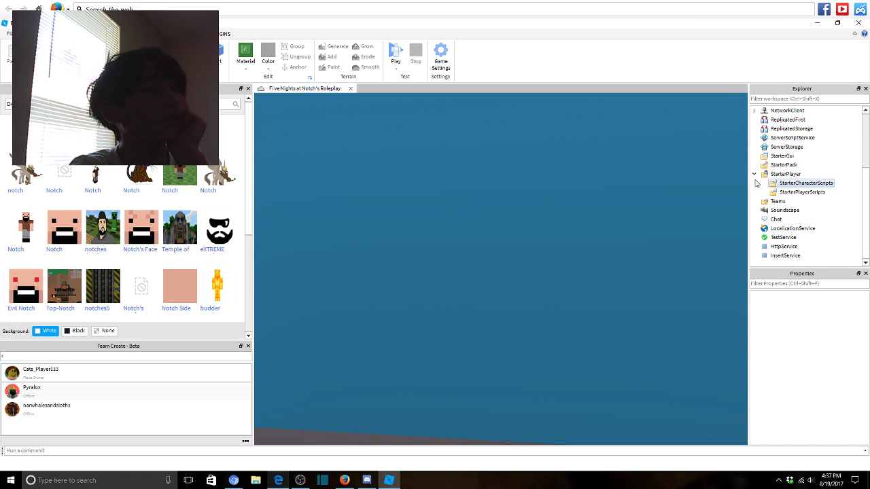
{"action": "left_click", "coordinate": [754, 182]}
{"action": "scroll", "coordinate": [770, 231], "scroll_direction": "up", "scroll_amount": 3}
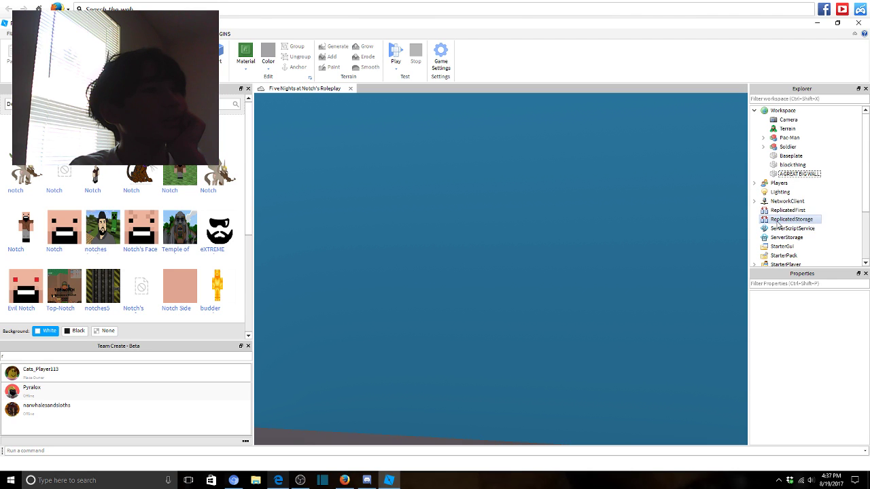
{"action": "left_click", "coordinate": [763, 138]}
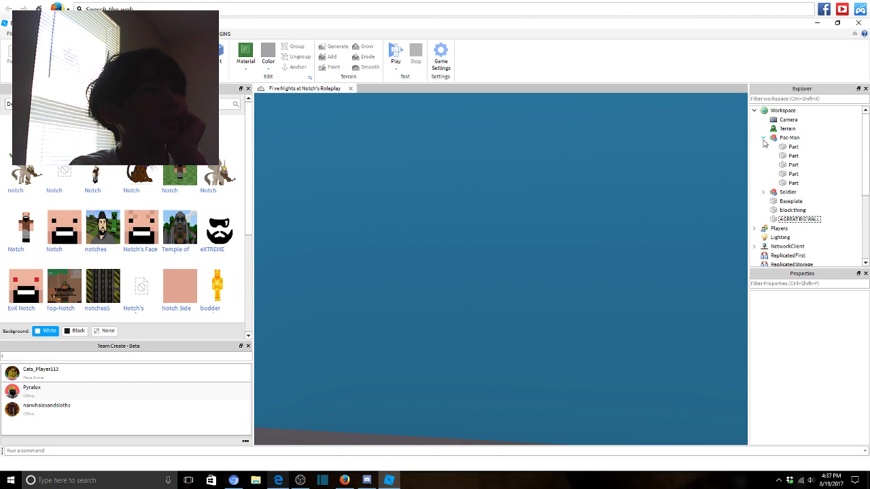
{"action": "left_click", "coordinate": [763, 138]}
{"action": "scroll", "coordinate": [462, 206], "scroll_direction": "down", "scroll_amount": 5}
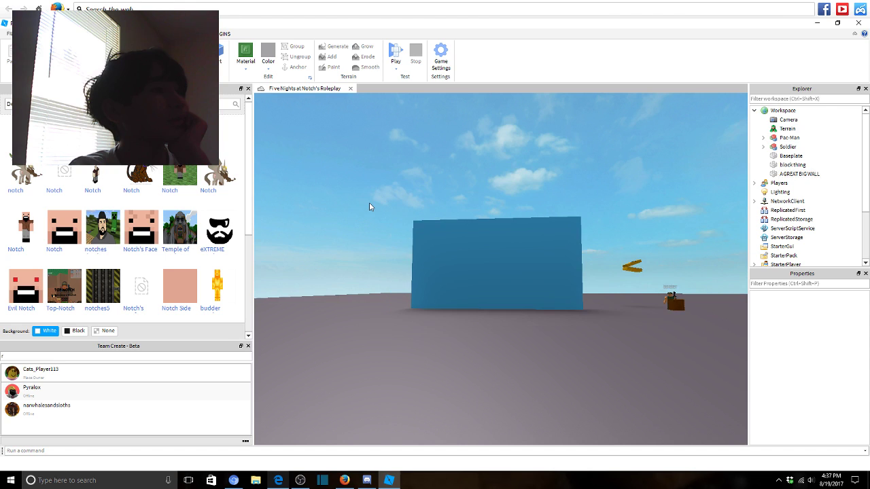
{"action": "right_click", "coordinate": [369, 203]}
{"action": "left_click", "coordinate": [451, 178]}
{"action": "scroll", "coordinate": [450, 177], "scroll_direction": "up", "scroll_amount": 3}
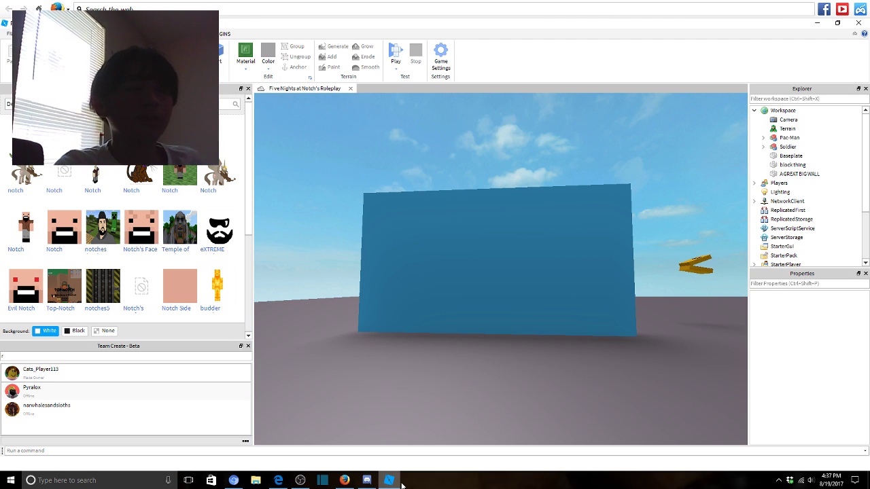
Check the live stream's status in OBS and its chat in the browser, and return to Roblox Studio.
{"action": "left_click", "coordinate": [304, 481]}
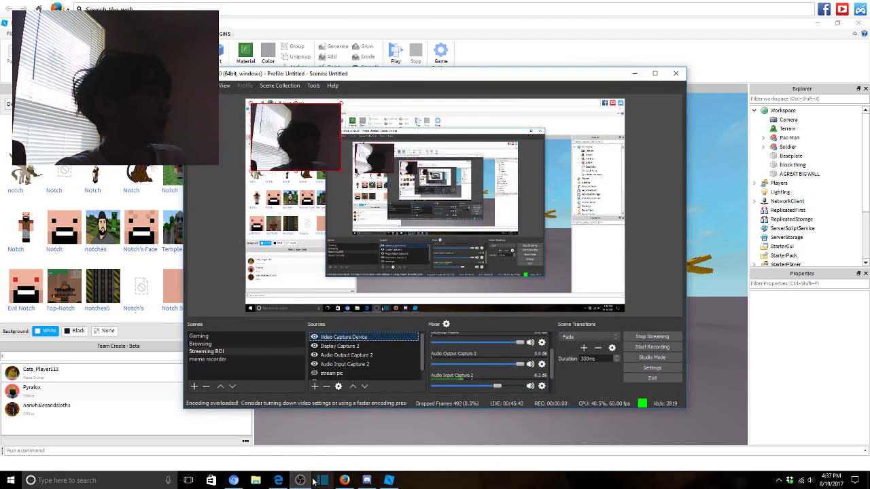
{"action": "mouse_move", "coordinate": [291, 484]}
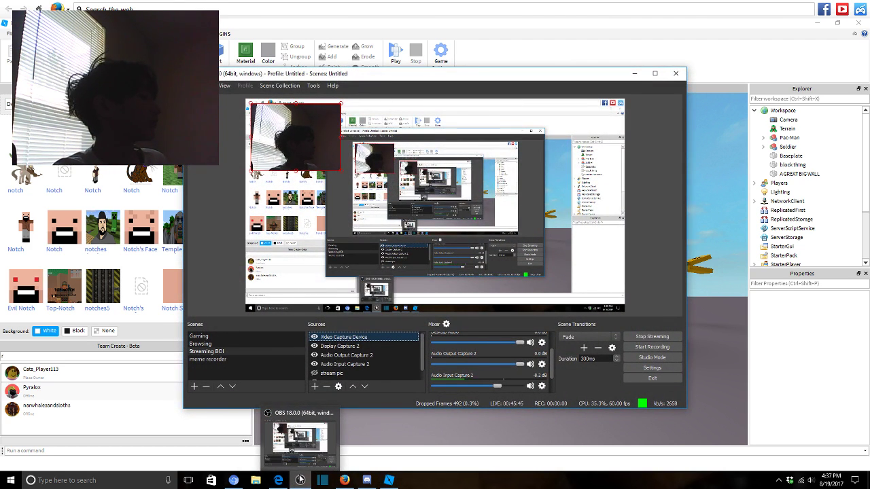
{"action": "left_click", "coordinate": [298, 481]}
{"action": "left_click", "coordinate": [286, 483]}
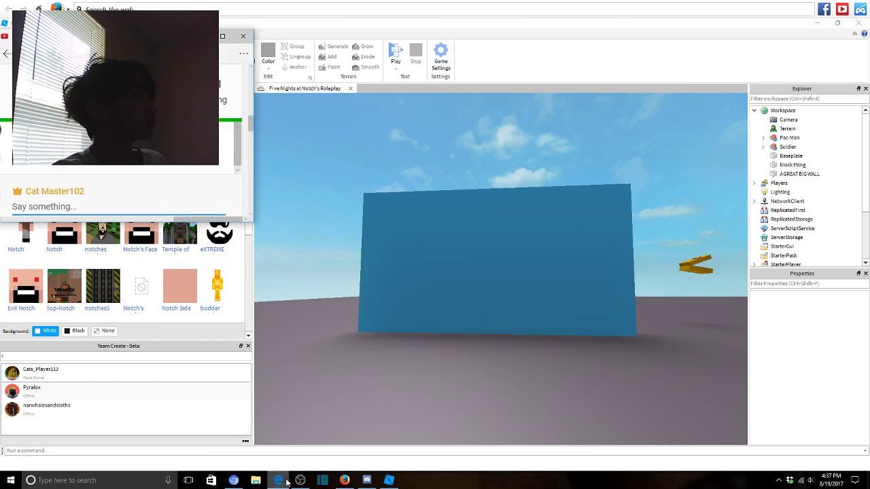
{"action": "left_click", "coordinate": [286, 482]}
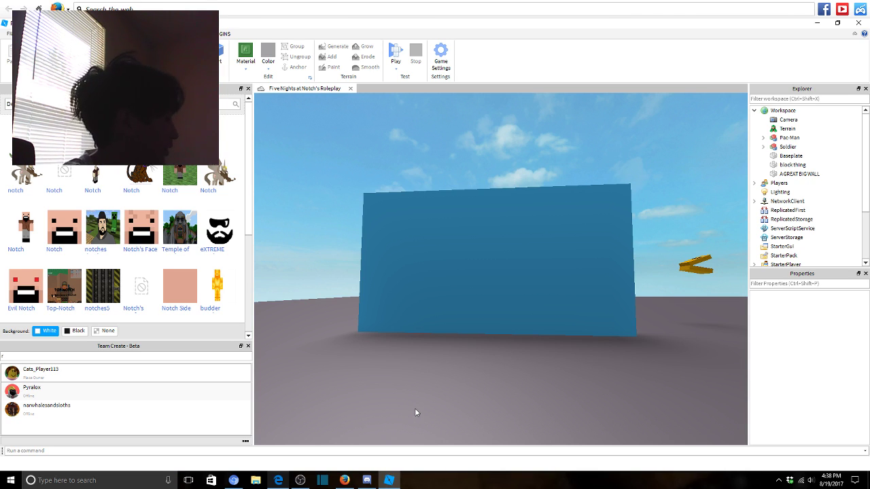
Duplicate the brown block thing part that stands beside the Soldier.
{"action": "right_click_drag", "start_coordinate": [422, 330], "coordinate": [533, 312]}
{"action": "scroll", "coordinate": [578, 305], "scroll_direction": "up", "scroll_amount": 2}
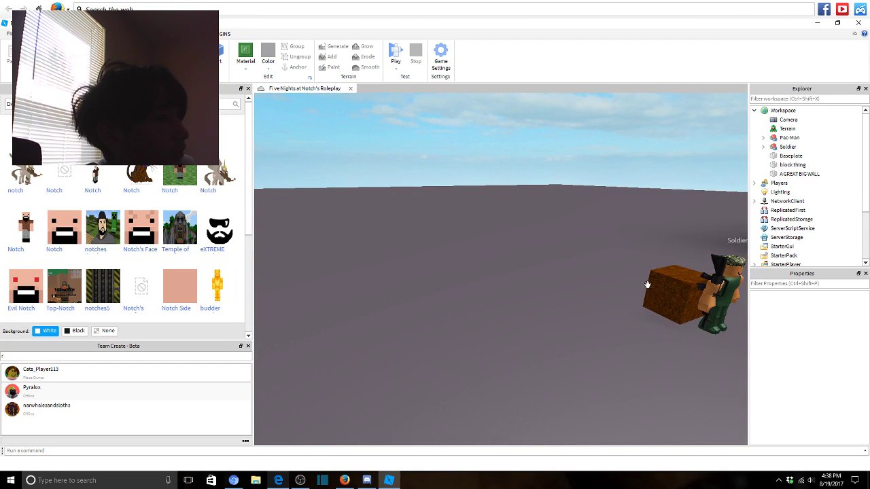
{"action": "left_click", "coordinate": [647, 284]}
{"action": "right_click_drag", "start_coordinate": [646, 284], "coordinate": [469, 306]}
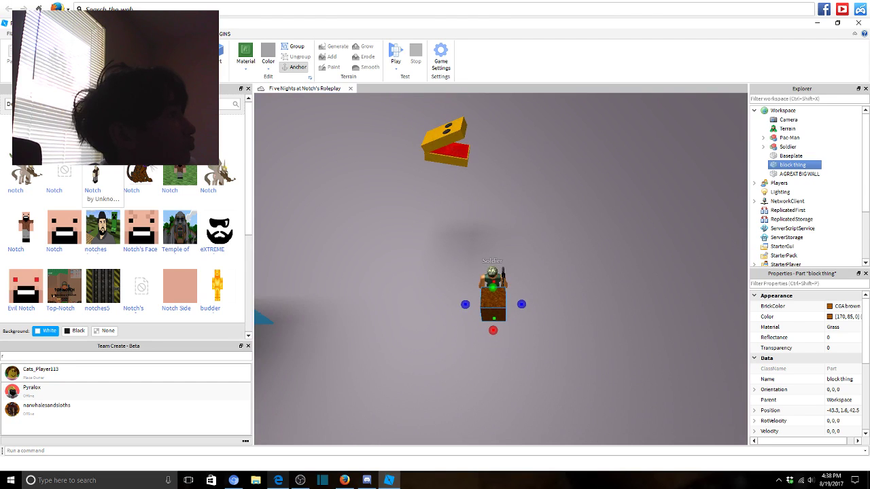
{"action": "key", "text": "ctrl+d"}
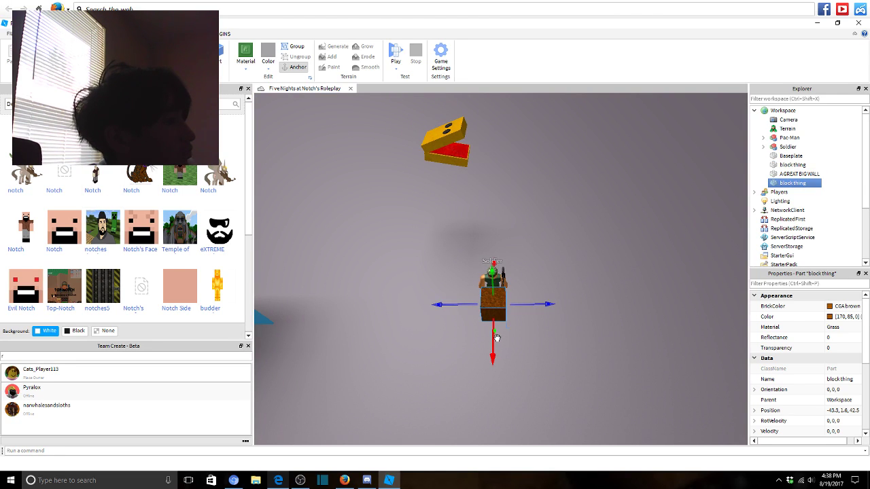
Move the duplicated brown block from beside the Soldier to the corner at the far end of the great big wall.
{"action": "left_click_drag", "start_coordinate": [497, 337], "coordinate": [484, 351]}
{"action": "left_click_drag", "start_coordinate": [506, 316], "coordinate": [381, 302]}
{"action": "right_click_drag", "start_coordinate": [381, 302], "coordinate": [431, 343]}
{"action": "left_click_drag", "start_coordinate": [440, 352], "coordinate": [492, 360]}
{"action": "left_click_drag", "start_coordinate": [551, 326], "coordinate": [561, 329]}
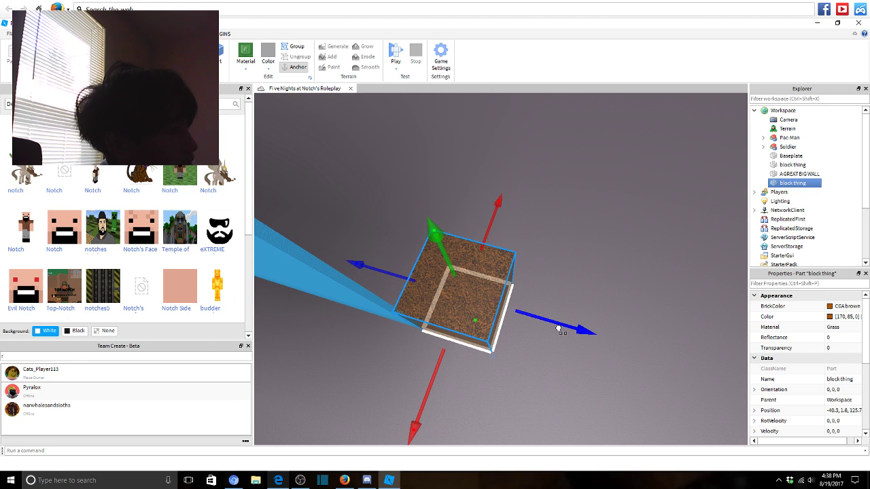
{"action": "right_click_drag", "start_coordinate": [556, 330], "coordinate": [538, 337]}
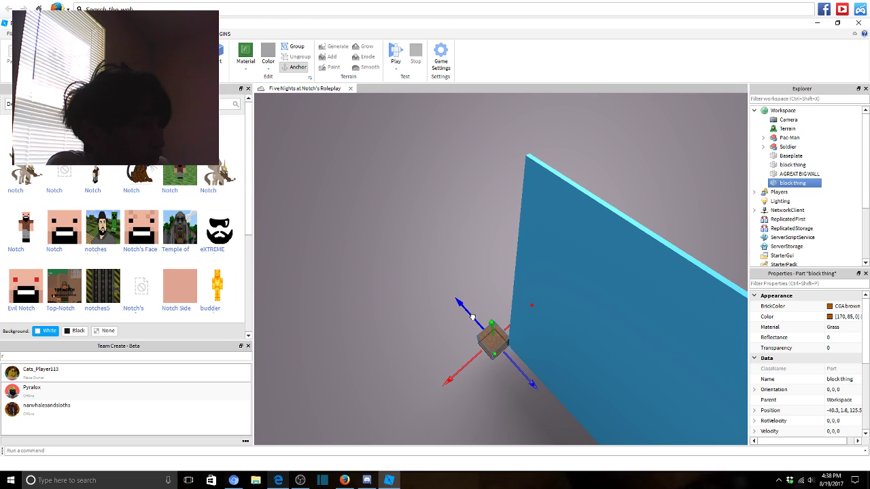
{"action": "left_click_drag", "start_coordinate": [472, 316], "coordinate": [471, 315]}
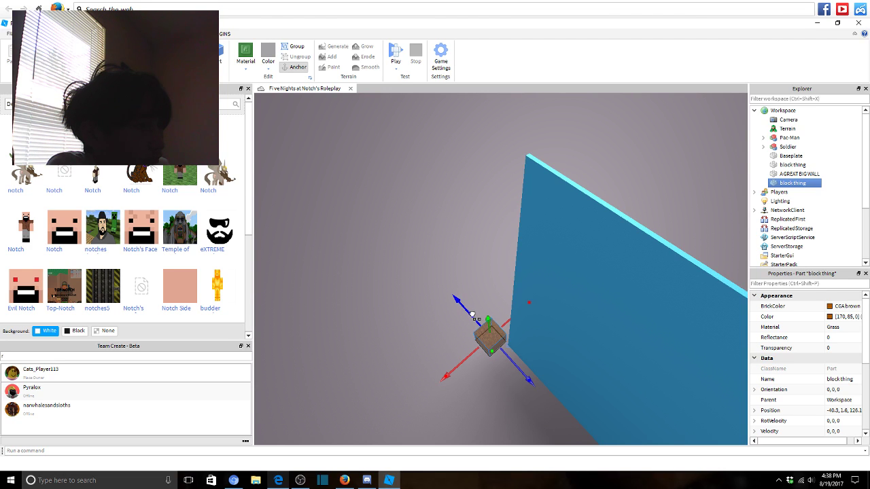
{"action": "right_click_drag", "start_coordinate": [473, 313], "coordinate": [471, 312]}
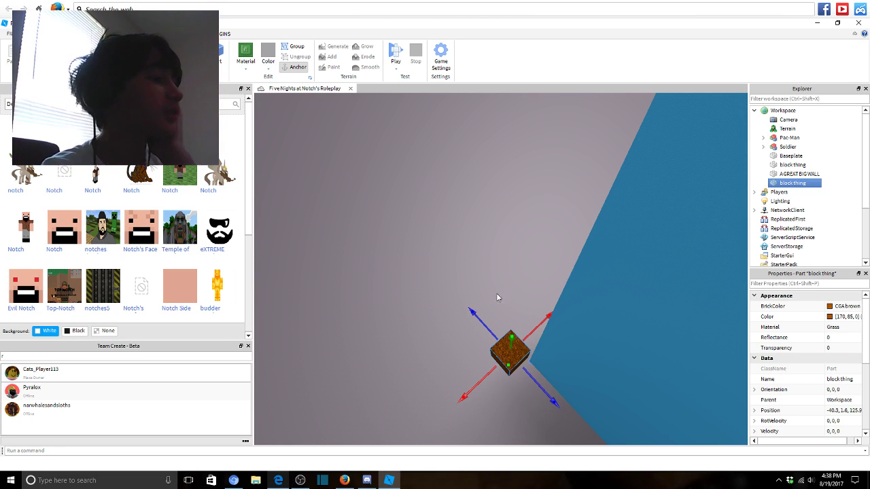
Duplicate the brown block at the wall's end and set the copy directly against its side, heading away from the wall.
{"action": "left_click", "coordinate": [411, 295]}
{"action": "right_click_drag", "start_coordinate": [412, 293], "coordinate": [462, 271]}
{"action": "left_click", "coordinate": [462, 271]}
{"action": "scroll", "coordinate": [439, 252], "scroll_direction": "down", "scroll_amount": 2}
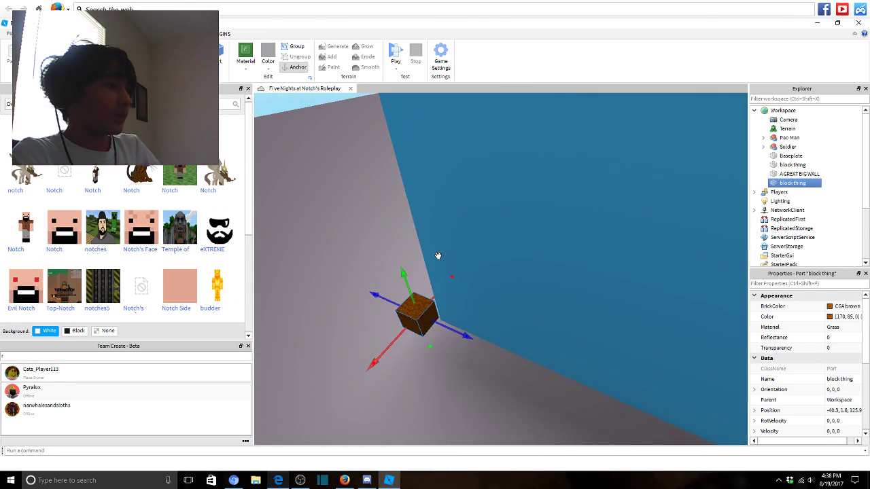
{"action": "scroll", "coordinate": [483, 341], "scroll_direction": "up", "scroll_amount": 3}
{"action": "key", "text": "f"}
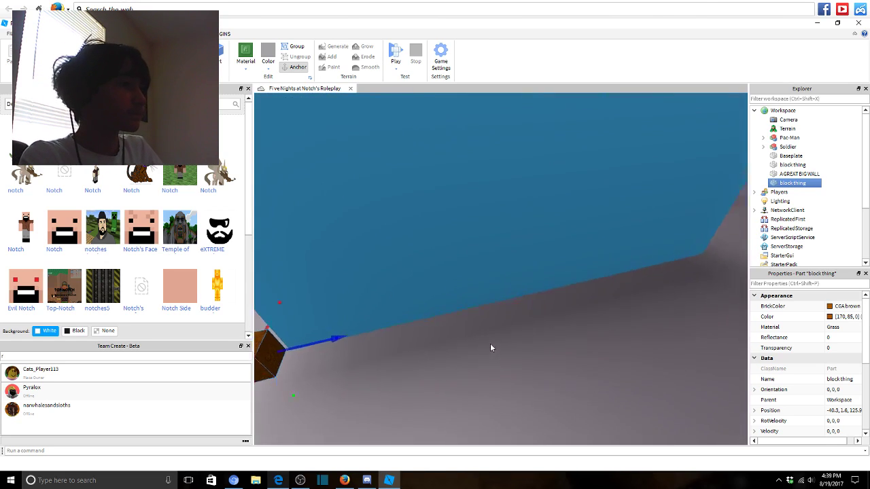
{"action": "key", "text": "ctrl+d"}
{"action": "right_click_drag", "start_coordinate": [422, 356], "coordinate": [422, 356]}
{"action": "left_click_drag", "start_coordinate": [421, 347], "coordinate": [353, 362]}
{"action": "right_click_drag", "start_coordinate": [403, 341], "coordinate": [403, 340]}
Extend the brown block row with two more touching copies, the last one at X -31.3.
{"action": "key", "text": "ctrl+d"}
{"action": "right_click_drag", "start_coordinate": [423, 369], "coordinate": [423, 369]}
{"action": "left_click_drag", "start_coordinate": [458, 349], "coordinate": [402, 353]}
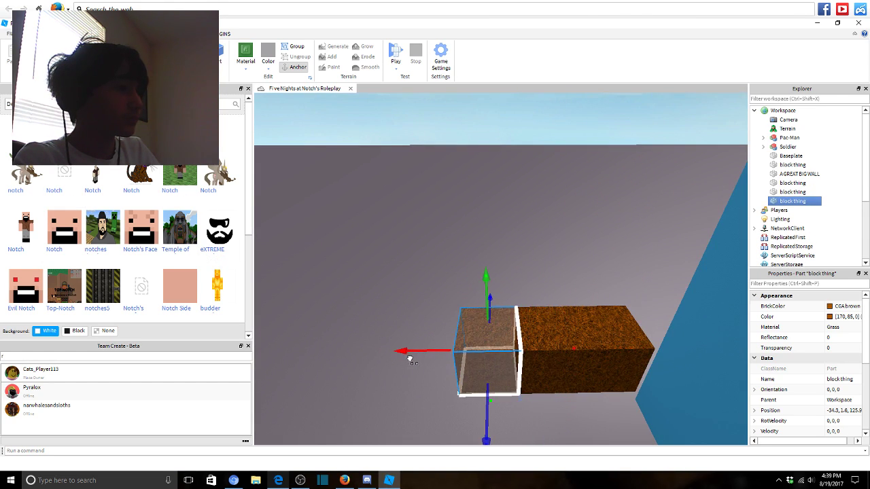
{"action": "right_click_drag", "start_coordinate": [402, 354], "coordinate": [401, 353]}
{"action": "key", "text": "s"}
{"action": "key", "text": "ctrl+d"}
{"action": "key", "text": "w"}
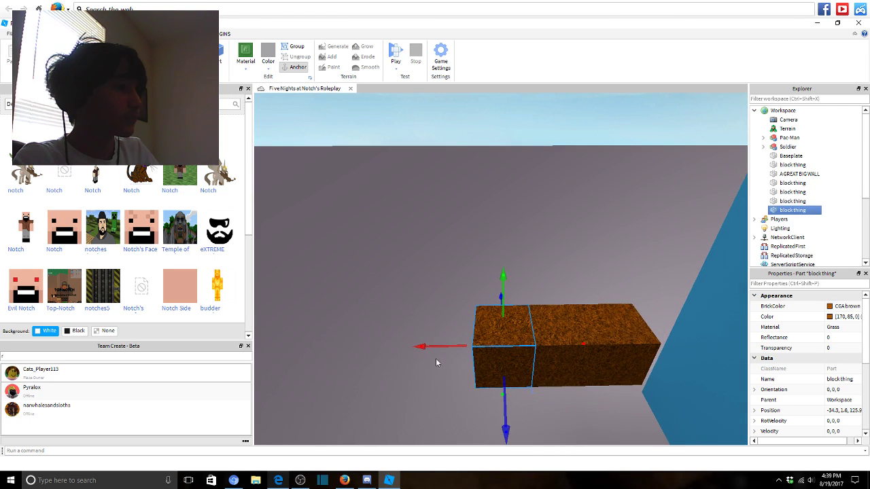
{"action": "left_click_drag", "start_coordinate": [438, 353], "coordinate": [381, 354]}
{"action": "key", "text": "a"}
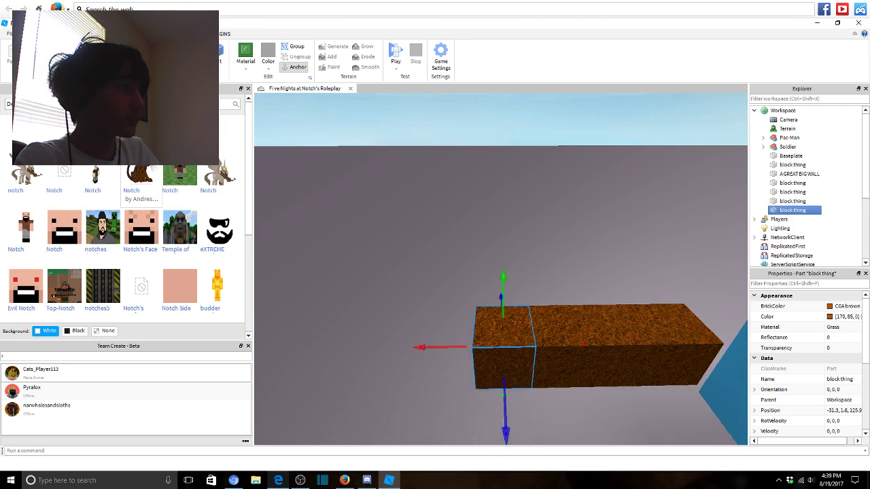
Continue the block row in the same straight line with further copies up to X -22.3.
{"action": "key", "text": "ctrl+d"}
{"action": "left_click_drag", "start_coordinate": [504, 345], "coordinate": [428, 352]}
{"action": "key", "text": "ctrl+d"}
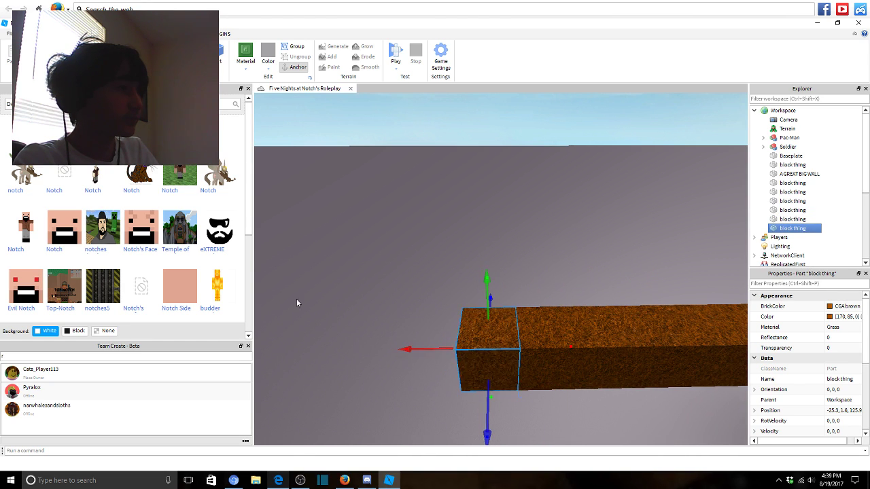
{"action": "key", "text": "a"}
{"action": "key", "text": "ctrl+d"}
{"action": "left_click_drag", "start_coordinate": [496, 347], "coordinate": [454, 351]}
{"action": "key", "text": "a"}
{"action": "key", "text": "ctrl+d"}
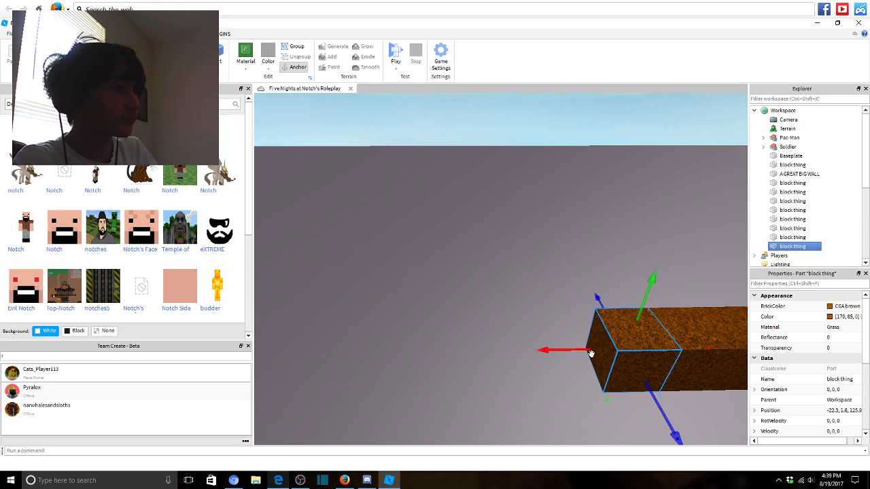
Lengthen the brown row with more end-to-end block copies until the last one sits at X -7.3.
{"action": "key", "text": "a"}
{"action": "left_click_drag", "start_coordinate": [552, 350], "coordinate": [428, 361]}
{"action": "key", "text": "ctrl+d"}
{"action": "scroll", "coordinate": [431, 307], "scroll_direction": "down", "scroll_amount": 1}
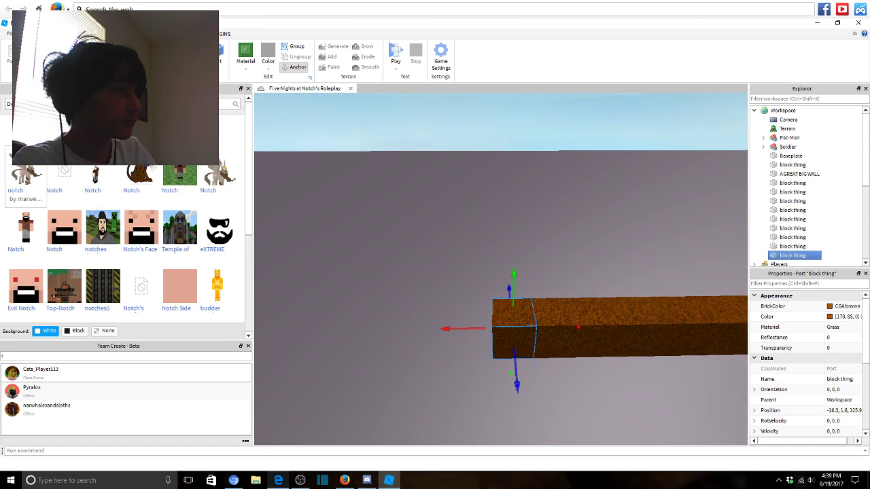
{"action": "key", "text": "ctrl+d"}
{"action": "mouse_move", "coordinate": [438, 329]}
{"action": "left_mouse_down"}
{"action": "mouse_move", "coordinate": [405, 345]}
{"action": "mouse_move", "coordinate": [510, 331]}
{"action": "mouse_move", "coordinate": [428, 339]}
{"action": "left_mouse_up"}
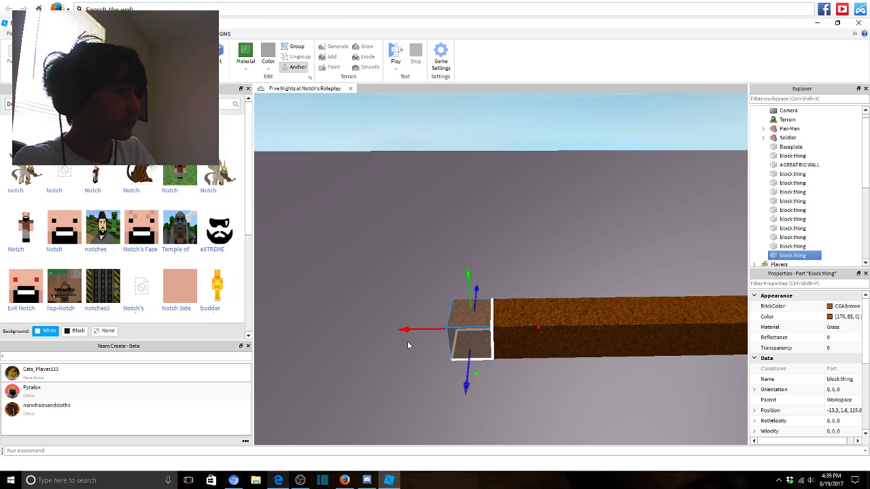
{"action": "key", "text": "ctrl+d"}
{"action": "key", "text": "ctrl+d"}
Check the stream chat in the browser and the live stream's status in OBS, and return to Roblox Studio.
{"action": "left_click", "coordinate": [284, 480]}
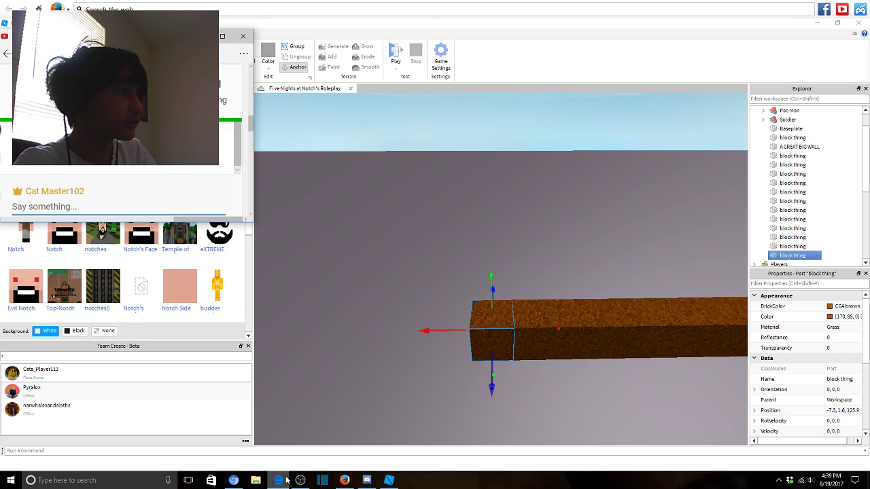
{"action": "left_click", "coordinate": [301, 479]}
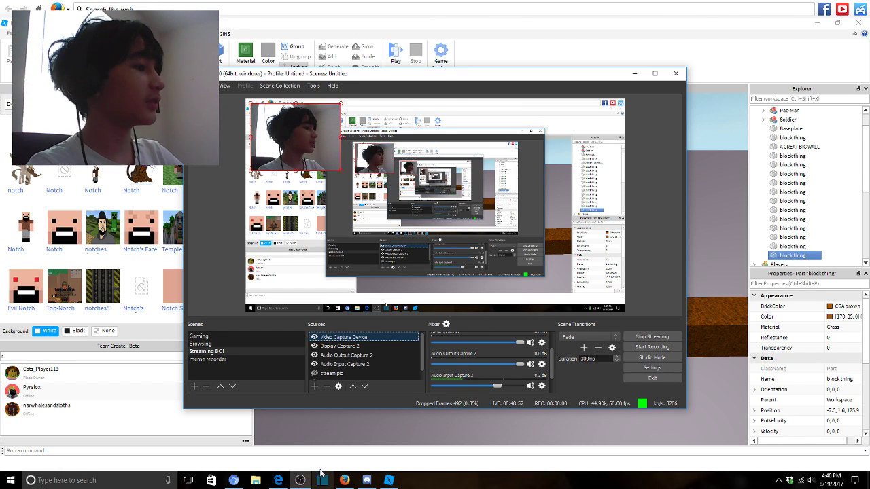
{"action": "left_click", "coordinate": [301, 481]}
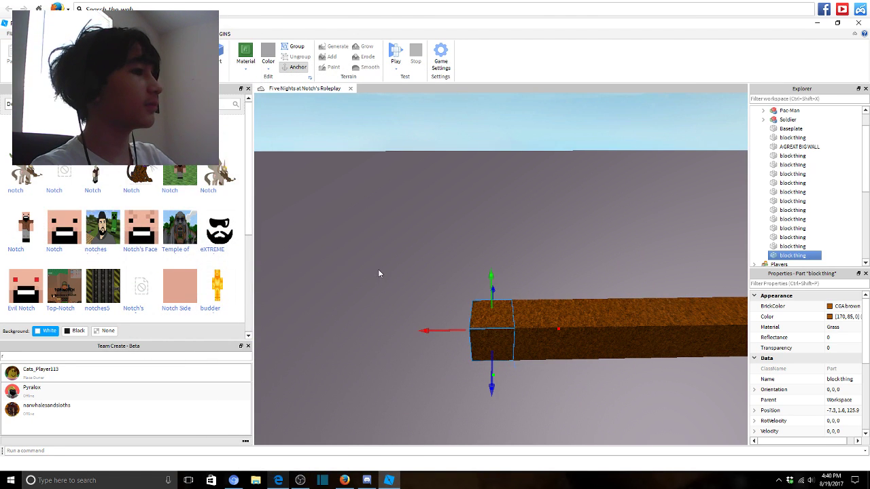
Go through the brown row block by block, from its free end to the end at the blue wall.
{"action": "right_click_drag", "start_coordinate": [379, 270], "coordinate": [541, 334]}
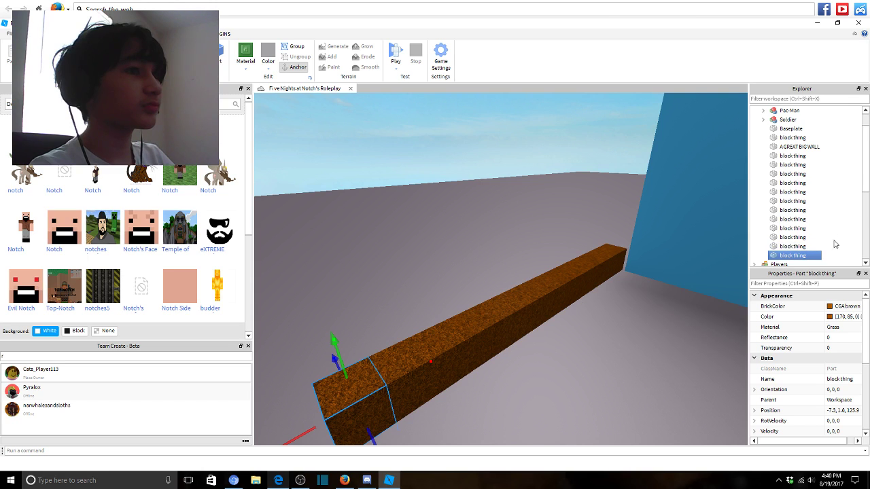
{"action": "right_click_drag", "start_coordinate": [448, 273], "coordinate": [404, 278]}
{"action": "left_click_drag", "start_coordinate": [366, 267], "coordinate": [421, 279]}
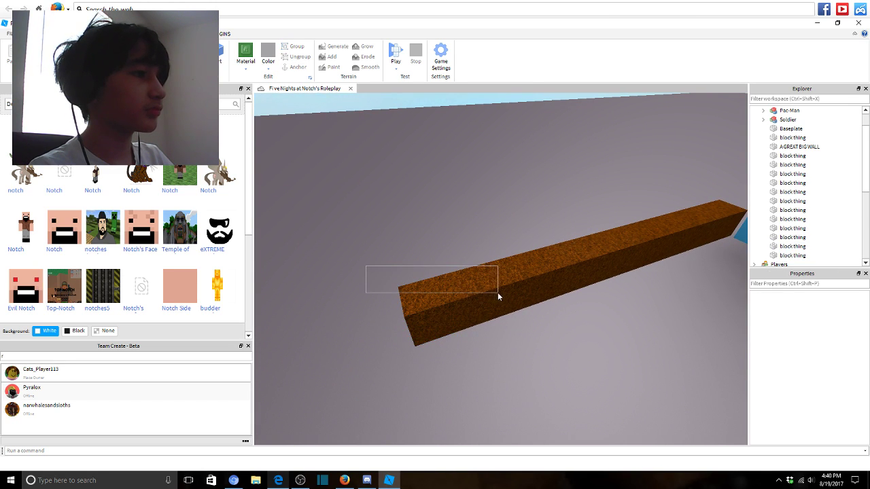
{"action": "left_click_drag", "start_coordinate": [497, 292], "coordinate": [530, 306]}
{"action": "right_click_drag", "start_coordinate": [530, 307], "coordinate": [476, 300]}
{"action": "scroll", "coordinate": [476, 300], "scroll_direction": "up", "scroll_amount": 3}
{"action": "left_click", "coordinate": [469, 368]}
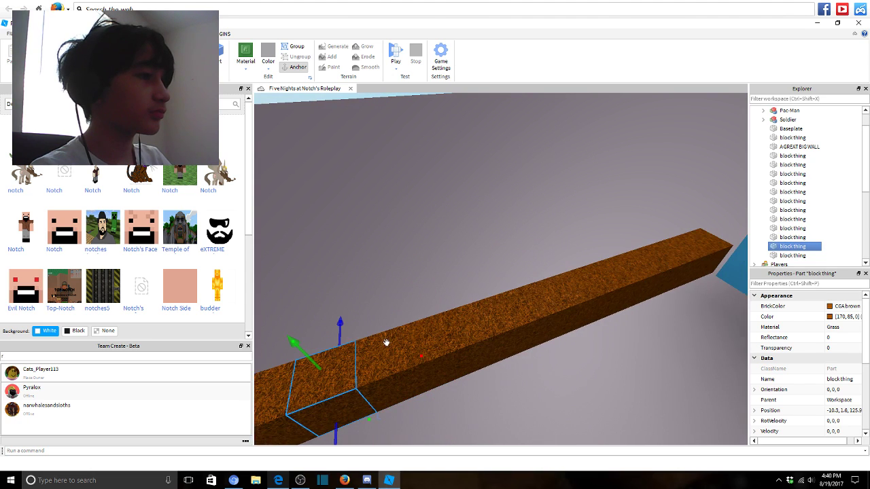
{"action": "right_click_drag", "start_coordinate": [385, 342], "coordinate": [466, 301]}
{"action": "left_click", "coordinate": [442, 306]}
{"action": "left_click", "coordinate": [496, 306]}
{"action": "left_click", "coordinate": [480, 307]}
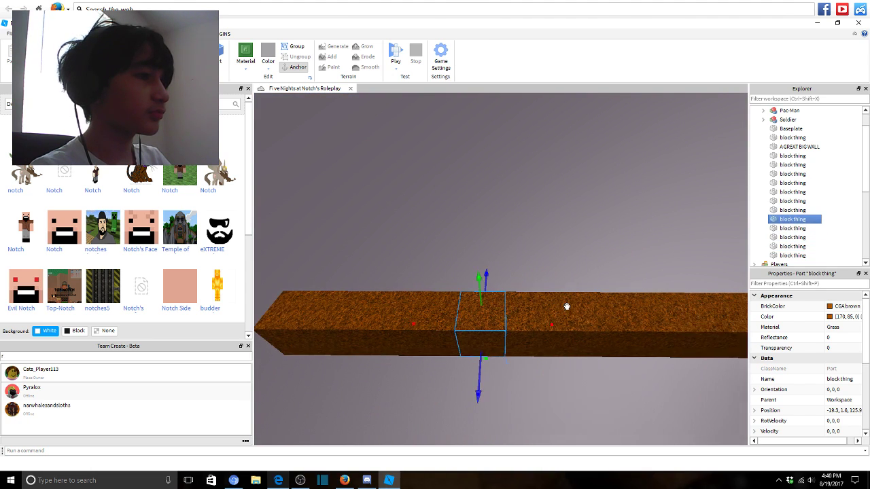
{"action": "left_click", "coordinate": [547, 316]}
{"action": "left_click", "coordinate": [524, 309]}
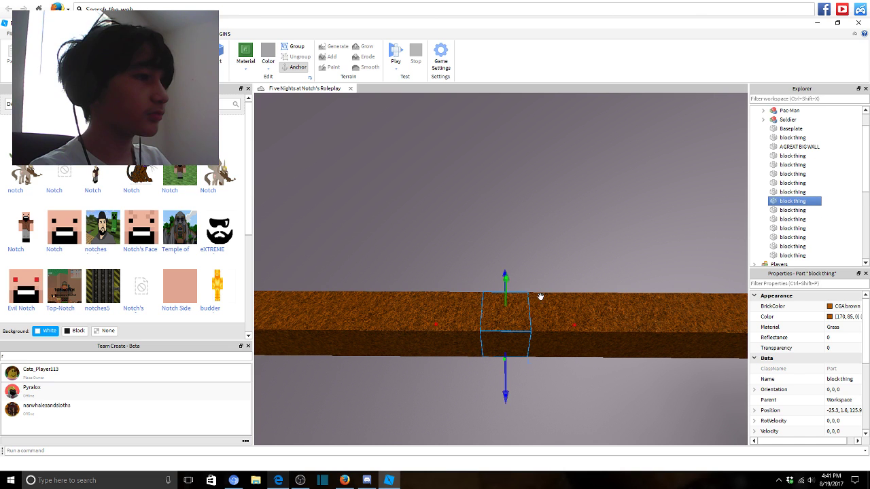
{"action": "left_click", "coordinate": [553, 307]}
{"action": "key", "text": "d"}
{"action": "left_click", "coordinate": [581, 311]}
{"action": "key", "text": "d"}
{"action": "left_click", "coordinate": [583, 311]}
{"action": "key", "text": "d"}
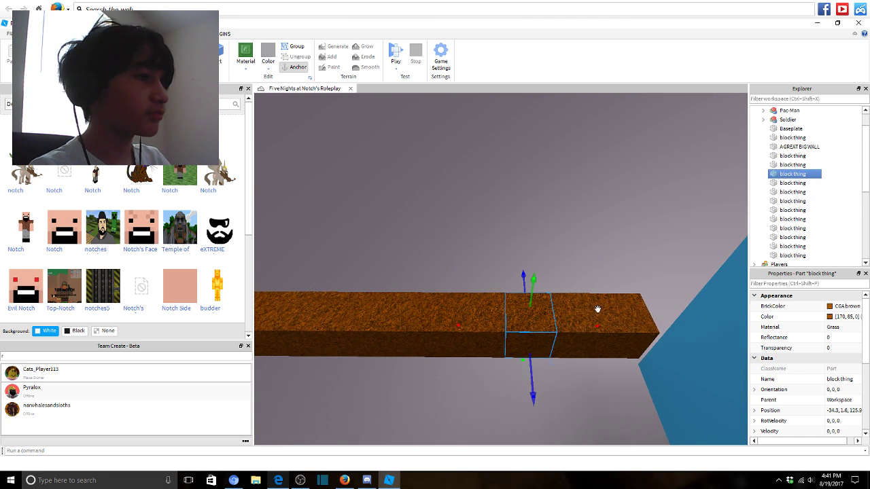
{"action": "left_click", "coordinate": [611, 306]}
{"action": "left_click", "coordinate": [619, 305]}
Duplicate the block at the row's free end and add touching copies up to X -1.3.
{"action": "right_click_drag", "start_coordinate": [619, 305], "coordinate": [534, 299]}
{"action": "scroll", "coordinate": [626, 307], "scroll_direction": "down", "scroll_amount": 5}
{"action": "scroll", "coordinate": [624, 311], "scroll_direction": "up", "scroll_amount": 5}
{"action": "left_click", "coordinate": [536, 291]}
{"action": "scroll", "coordinate": [537, 291], "scroll_direction": "up", "scroll_amount": 2}
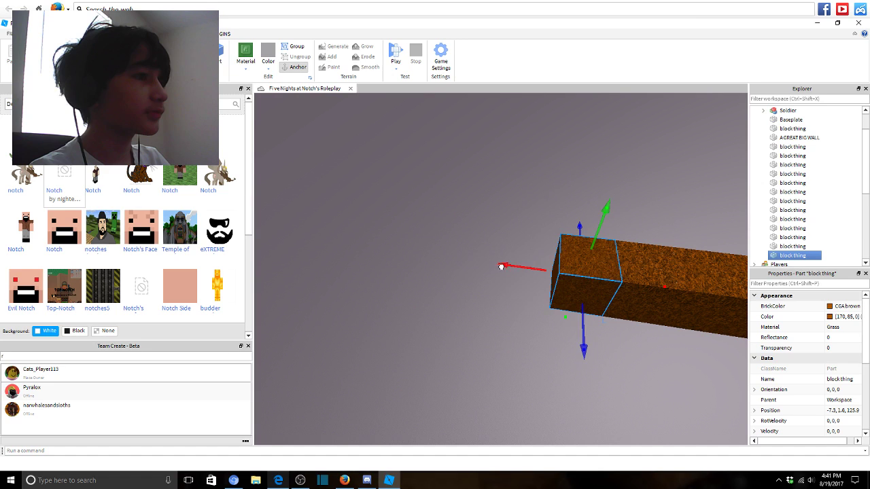
{"action": "left_click_drag", "start_coordinate": [501, 266], "coordinate": [455, 263]}
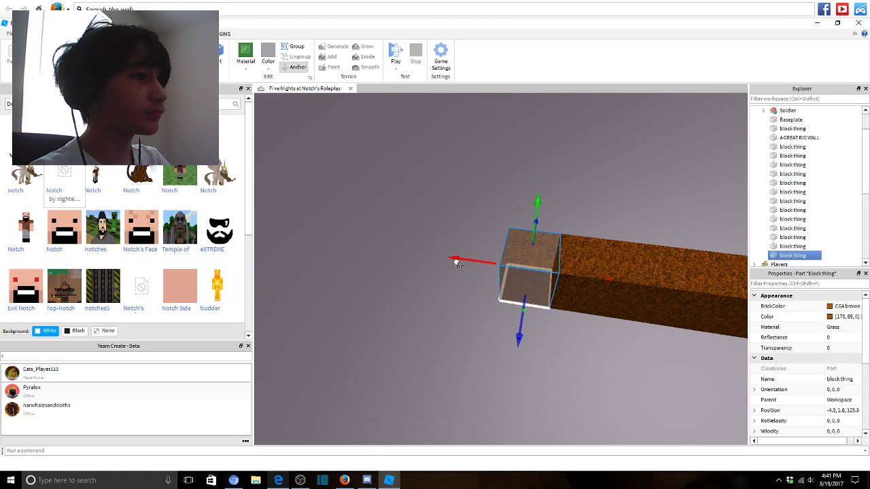
{"action": "key", "text": "ctrl+z"}
{"action": "right_click_drag", "start_coordinate": [455, 262], "coordinate": [435, 262]}
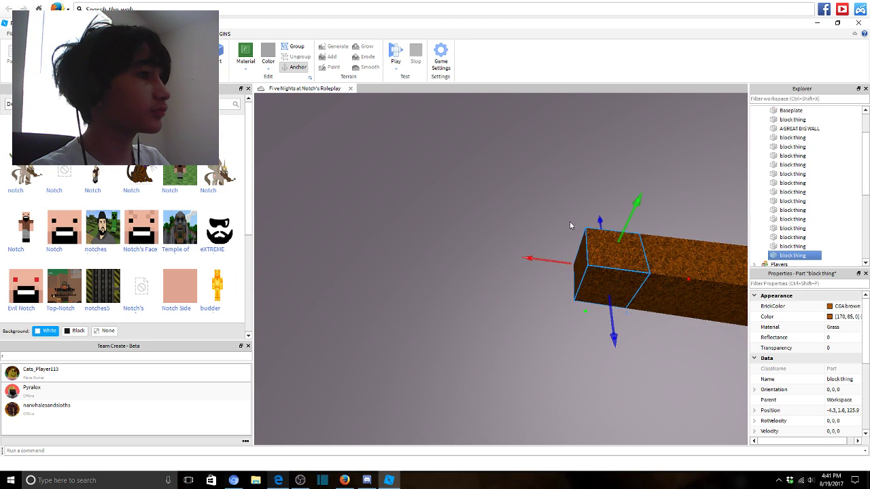
{"action": "left_click_drag", "start_coordinate": [563, 257], "coordinate": [511, 255]}
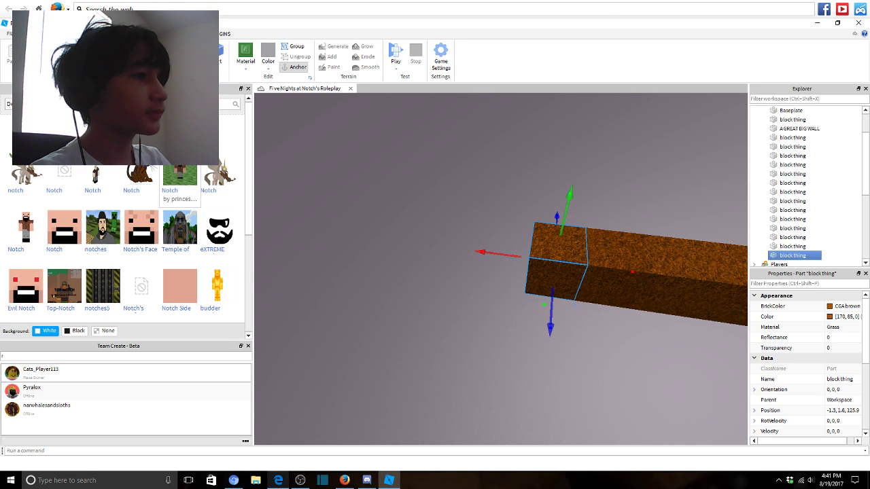
Keep adding block copies end to end until the brown row reaches X 13.7.
{"action": "scroll", "coordinate": [476, 265], "scroll_direction": "up", "scroll_amount": 5}
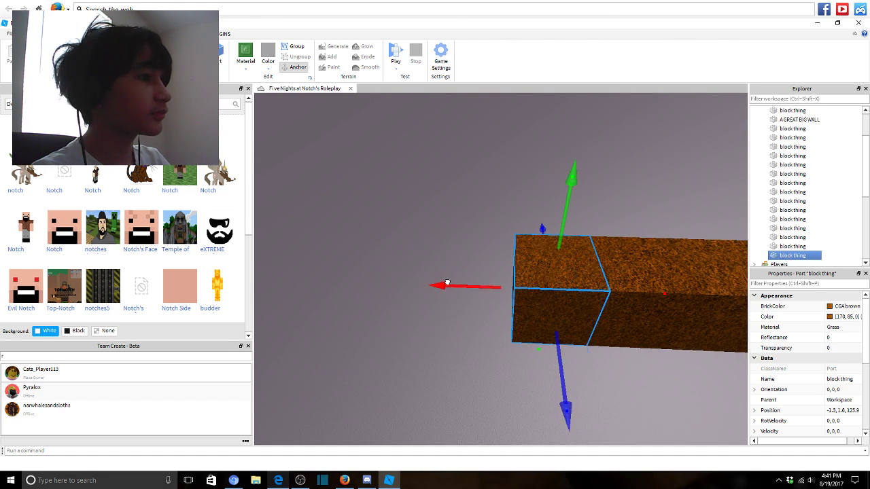
{"action": "left_click_drag", "start_coordinate": [443, 285], "coordinate": [367, 284]}
{"action": "key", "text": "a"}
{"action": "key", "text": "d"}
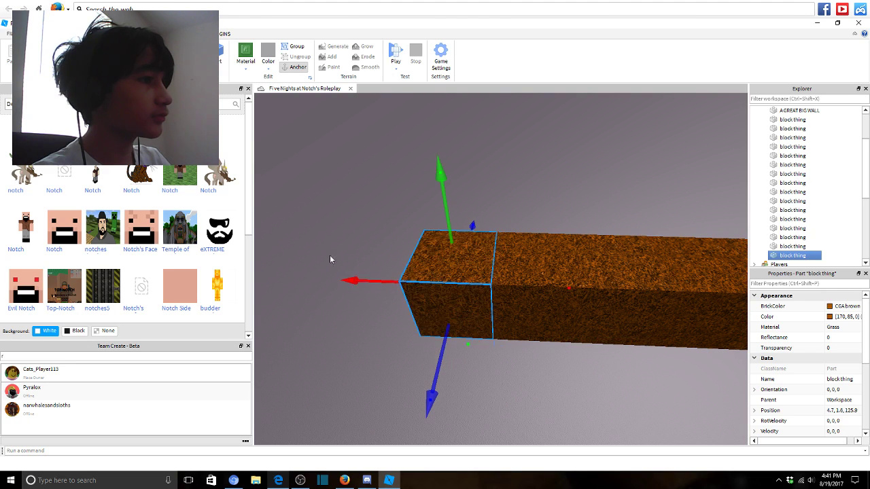
{"action": "key", "text": "a"}
{"action": "left_click_drag", "start_coordinate": [494, 280], "coordinate": [429, 278]}
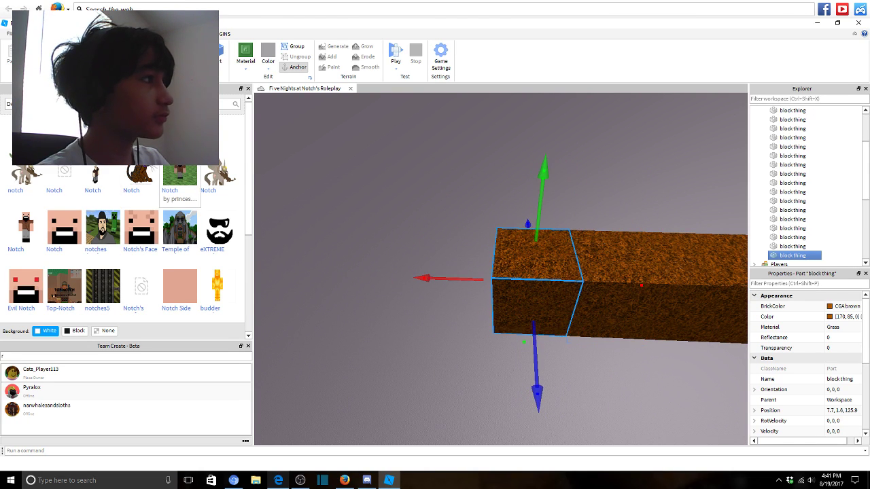
{"action": "right_click_drag", "start_coordinate": [679, 284], "coordinate": [607, 285]}
{"action": "left_click_drag", "start_coordinate": [607, 284], "coordinate": [429, 265]}
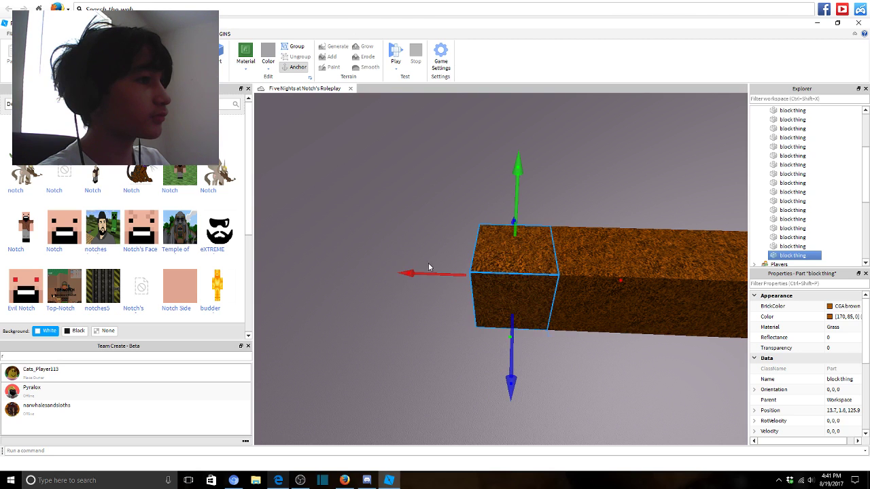
Duplicate the great big wall and rotate the copy to 90 degrees about its vertical axis.
{"action": "scroll", "coordinate": [429, 265], "scroll_direction": "down", "scroll_amount": 3}
{"action": "right_click_drag", "start_coordinate": [485, 221], "coordinate": [534, 235]}
{"action": "left_click", "coordinate": [645, 225]}
{"action": "right_click_drag", "start_coordinate": [645, 225], "coordinate": [495, 199]}
{"action": "right_click_drag", "start_coordinate": [334, 163], "coordinate": [422, 167]}
{"action": "key", "text": "ctrl+4"}
{"action": "scroll", "coordinate": [496, 277], "scroll_direction": "up", "scroll_amount": 1}
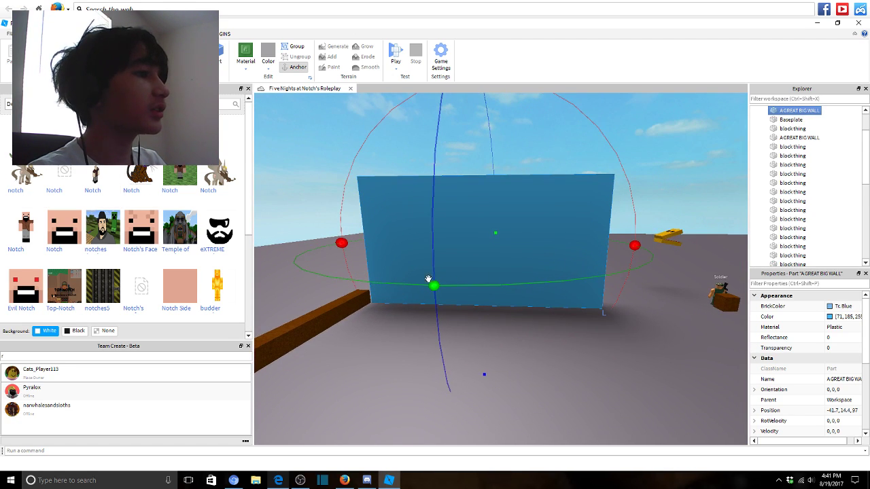
{"action": "left_click_drag", "start_coordinate": [429, 280], "coordinate": [536, 240]}
{"action": "right_click_drag", "start_coordinate": [536, 240], "coordinate": [536, 241]}
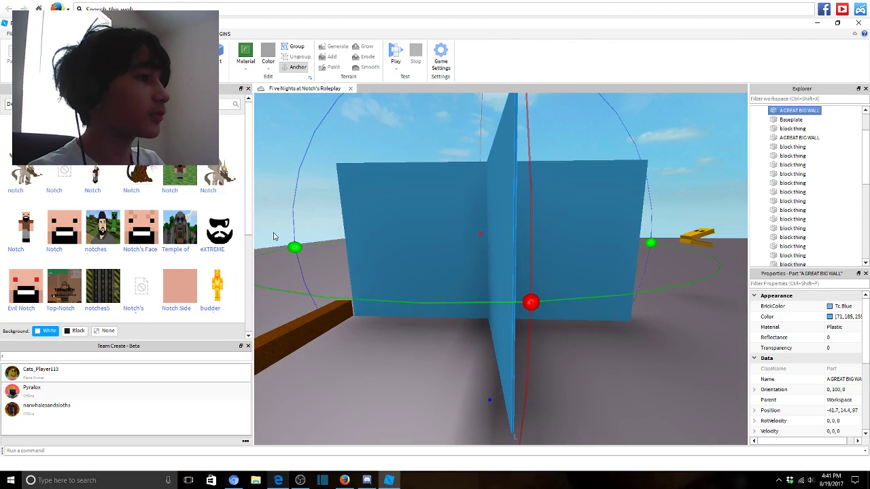
{"action": "left_click_drag", "start_coordinate": [294, 247], "coordinate": [305, 243]}
Move the rotated wall copy alongside the brown block row so that it runs from the original wall's end.
{"action": "right_click_drag", "start_coordinate": [305, 243], "coordinate": [577, 262]}
{"action": "key", "text": "ctrl+2"}
{"action": "left_click_drag", "start_coordinate": [577, 262], "coordinate": [423, 254]}
{"action": "right_click_drag", "start_coordinate": [423, 254], "coordinate": [454, 258]}
{"action": "left_click_drag", "start_coordinate": [487, 217], "coordinate": [503, 224]}
{"action": "right_click_drag", "start_coordinate": [503, 224], "coordinate": [665, 331]}
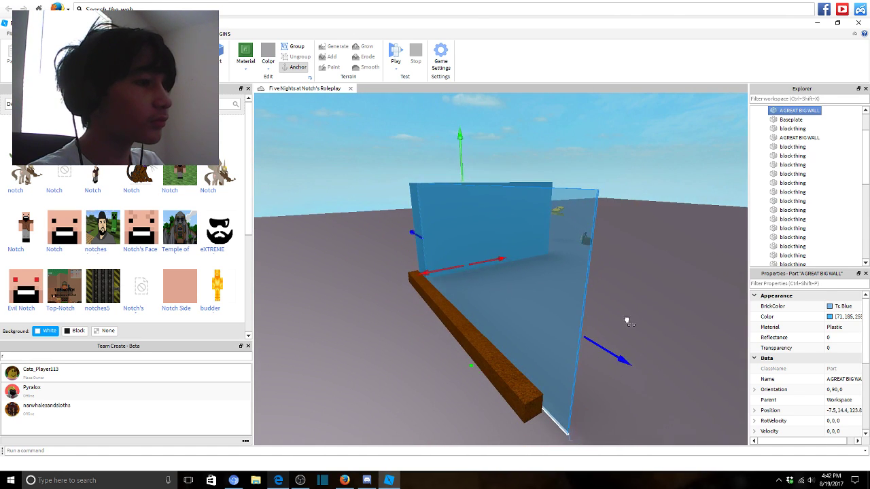
Fine-tune the rotated wall against the brown row and the original wall's corner, at X -8.9 and about Z 123.6.
{"action": "scroll", "coordinate": [608, 317], "scroll_direction": "up", "scroll_amount": 5}
{"action": "right_click_drag", "start_coordinate": [464, 285], "coordinate": [458, 286]}
{"action": "left_click_drag", "start_coordinate": [426, 282], "coordinate": [409, 286]}
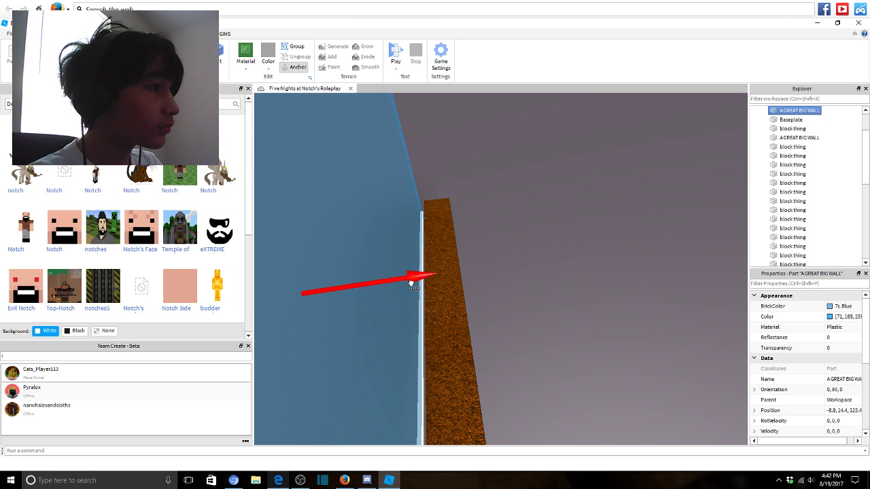
{"action": "right_click_drag", "start_coordinate": [411, 282], "coordinate": [413, 279]}
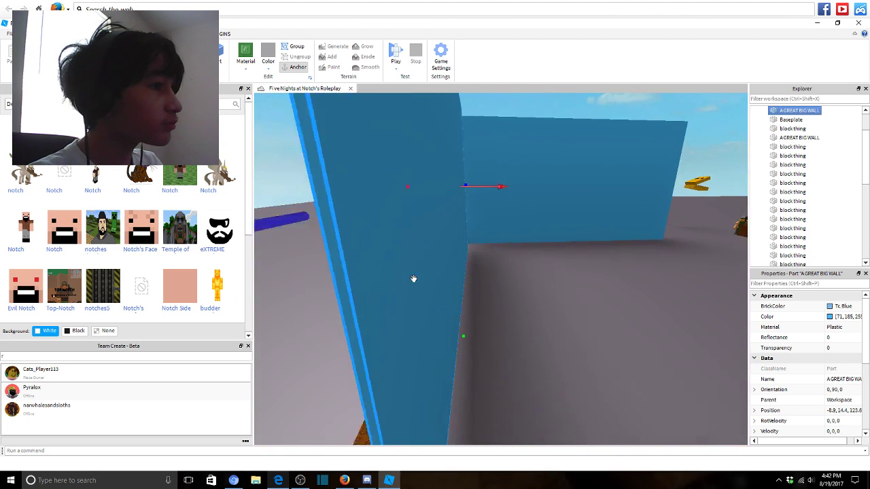
Slide the rotated wall copy toward the brown block row to about Z 124.2 and check how it meets the row's end.
{"action": "key", "text": "a"}
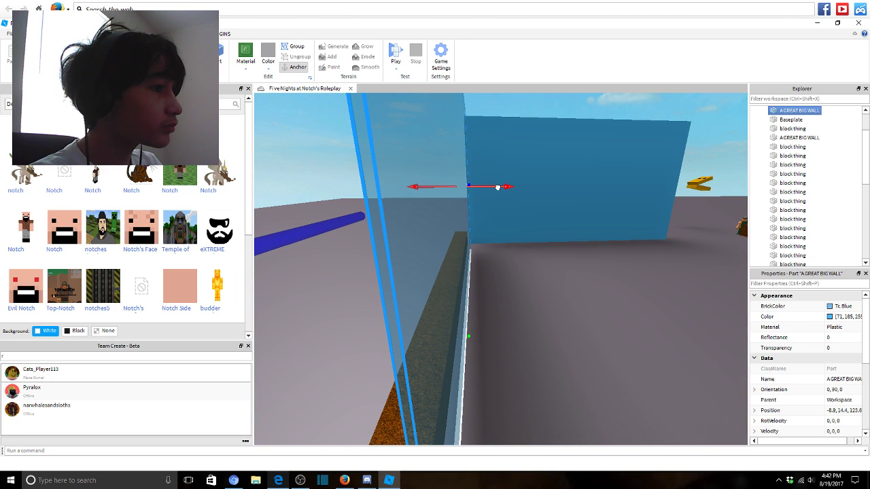
{"action": "left_click_drag", "start_coordinate": [498, 186], "coordinate": [483, 201]}
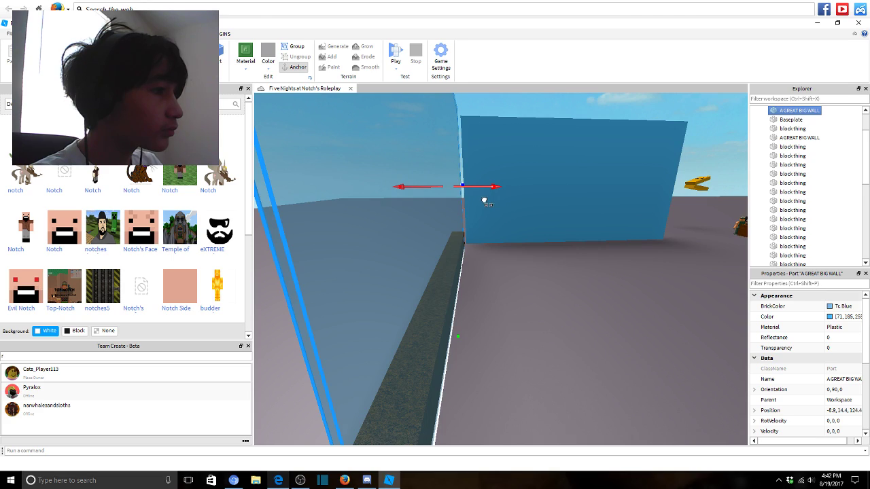
{"action": "right_click_drag", "start_coordinate": [484, 201], "coordinate": [484, 198]}
{"action": "right_click_drag", "start_coordinate": [484, 198], "coordinate": [361, 110]}
{"action": "scroll", "coordinate": [369, 178], "scroll_direction": "up", "scroll_amount": 5}
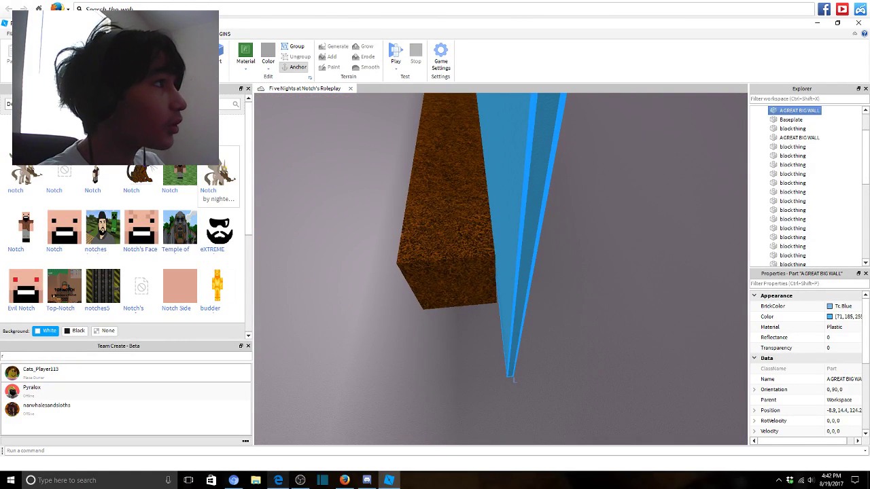
Try moving the rotated wall sideways to about Z 123.6, and undo that move.
{"action": "left_click", "coordinate": [102, 33]}
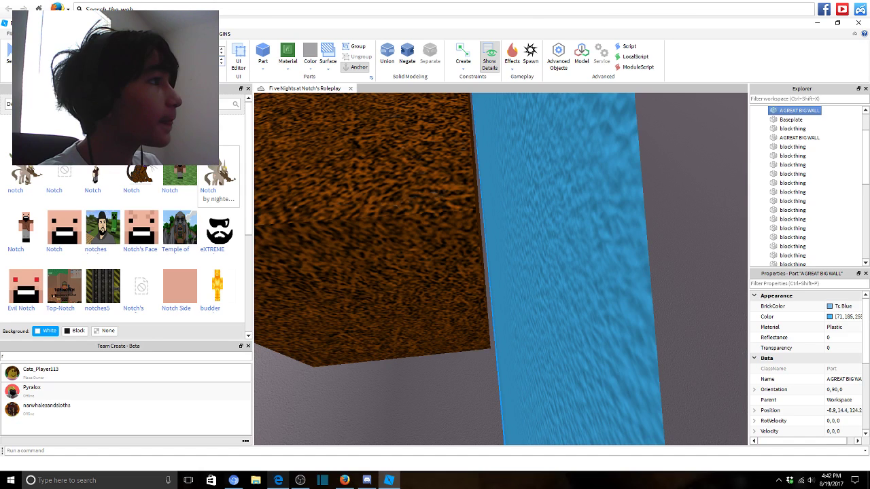
{"action": "scroll", "coordinate": [438, 191], "scroll_direction": "up", "scroll_amount": 2}
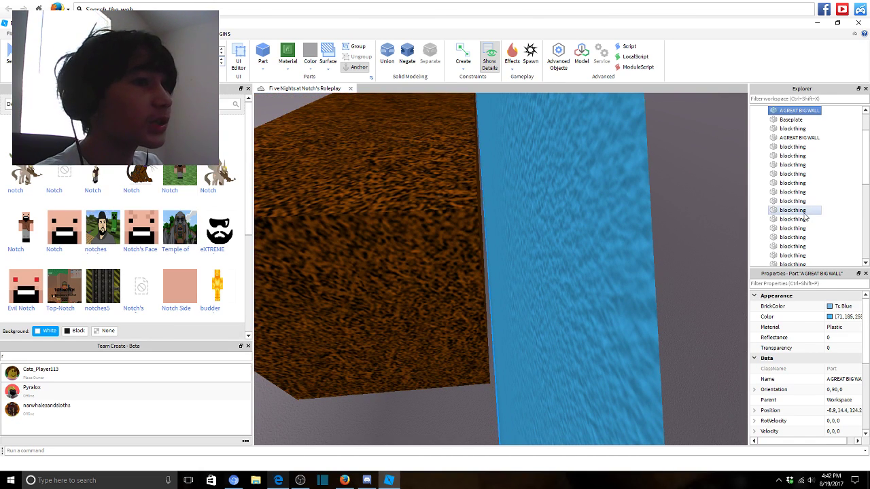
{"action": "scroll", "coordinate": [832, 336], "scroll_direction": "down", "scroll_amount": 1}
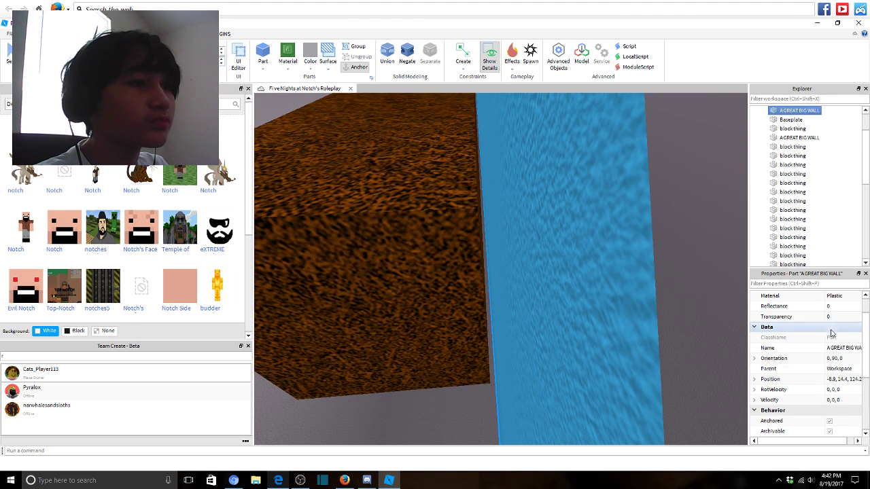
{"action": "left_click", "coordinate": [839, 379]}
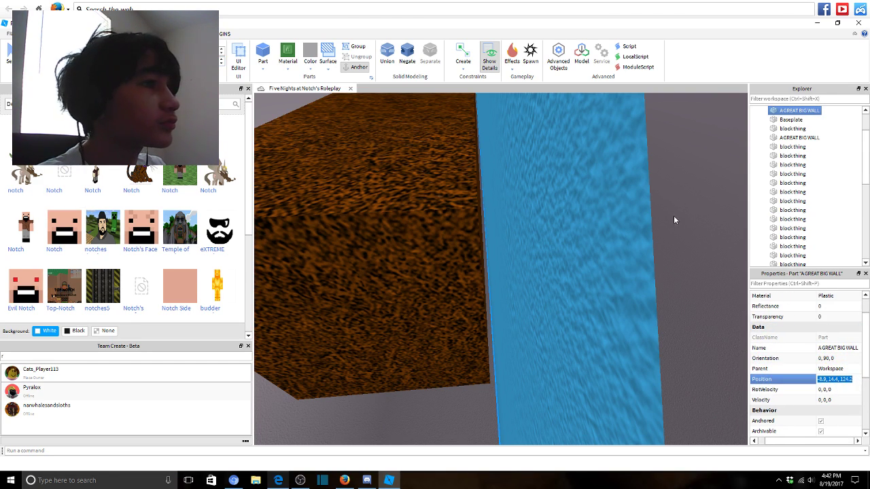
{"action": "scroll", "coordinate": [426, 184], "scroll_direction": "down", "scroll_amount": 5}
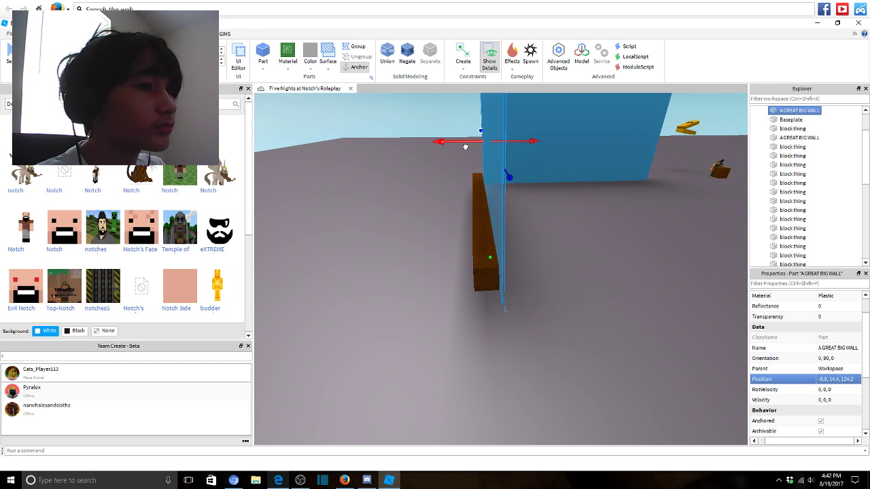
{"action": "left_click_drag", "start_coordinate": [466, 146], "coordinate": [460, 145]}
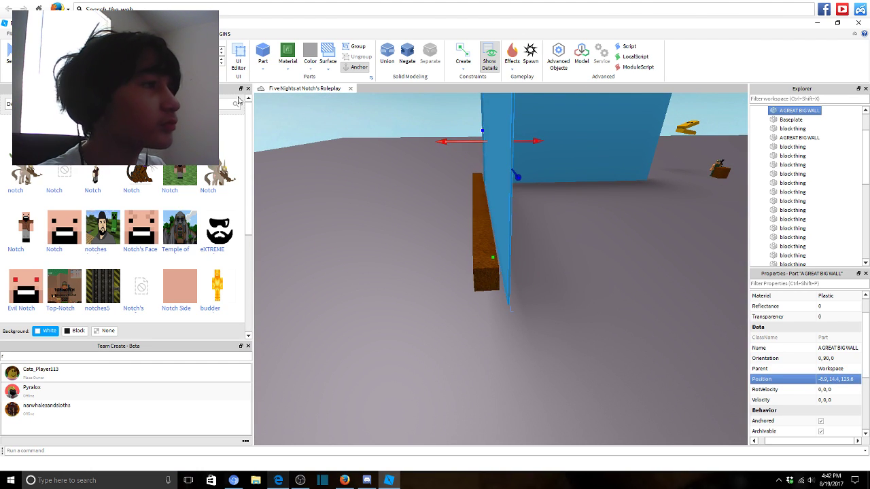
{"action": "key", "text": "w"}
{"action": "key", "text": "ctrl+z"}
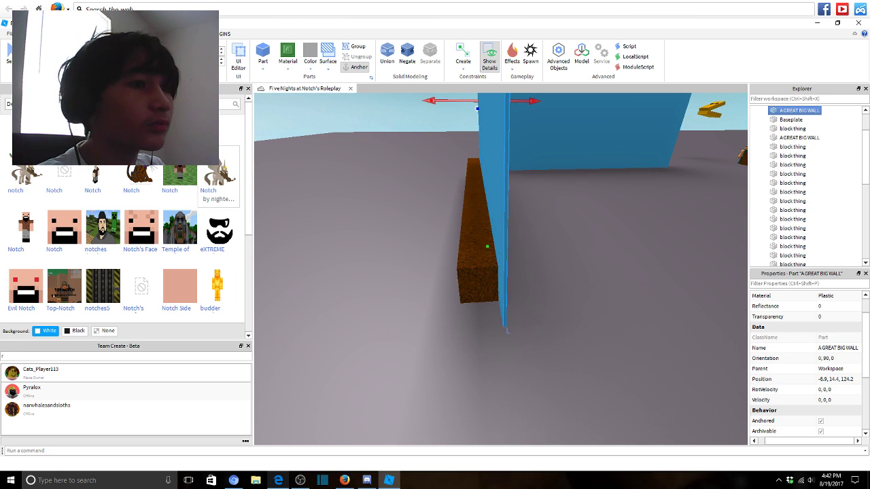
Try a Z position of 124.5 and 124.4 for the rotated wall, viewed close up at the brown row's end.
{"action": "scroll", "coordinate": [460, 206], "scroll_direction": "up", "scroll_amount": 5}
{"action": "right_click_drag", "start_coordinate": [646, 358], "coordinate": [708, 368]}
{"action": "left_click", "coordinate": [843, 379]}
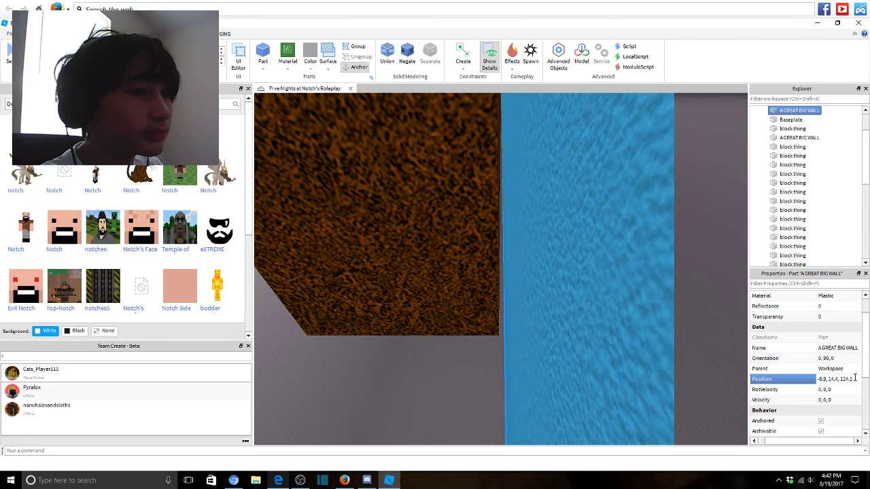
{"action": "key", "text": "Return"}
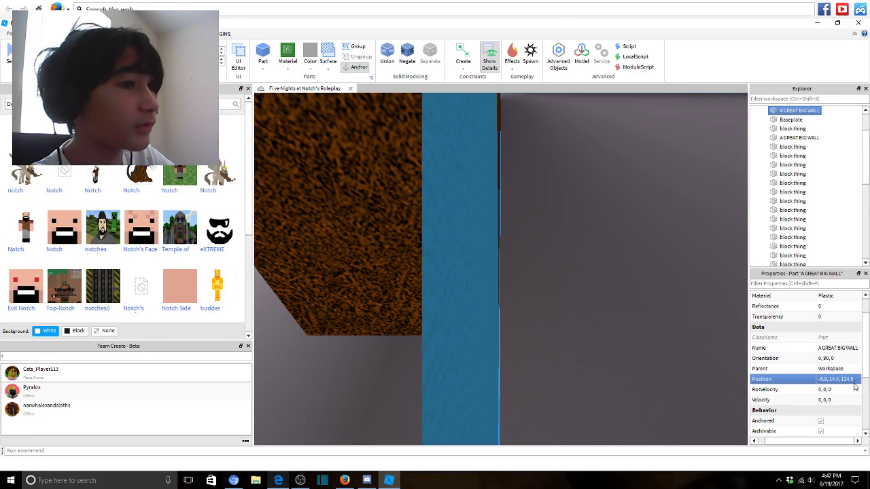
{"action": "double_click", "coordinate": [858, 380]}
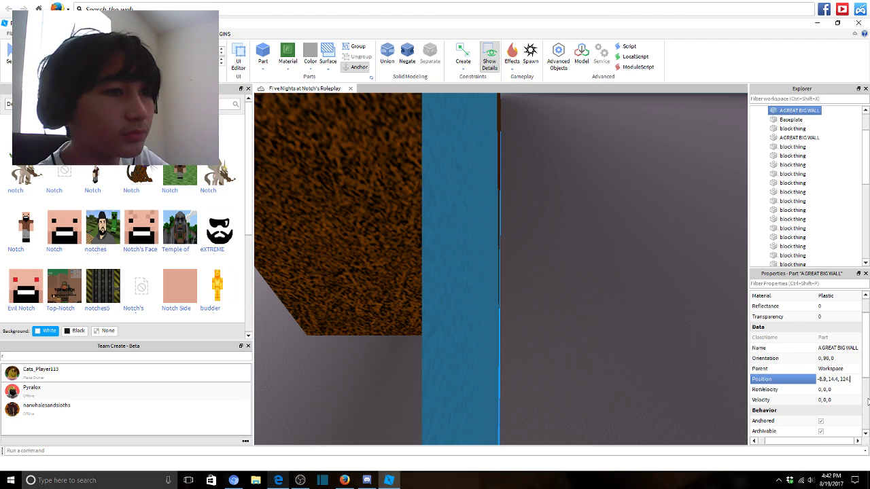
{"action": "type", "text": "4"}
{"action": "key", "text": "Return"}
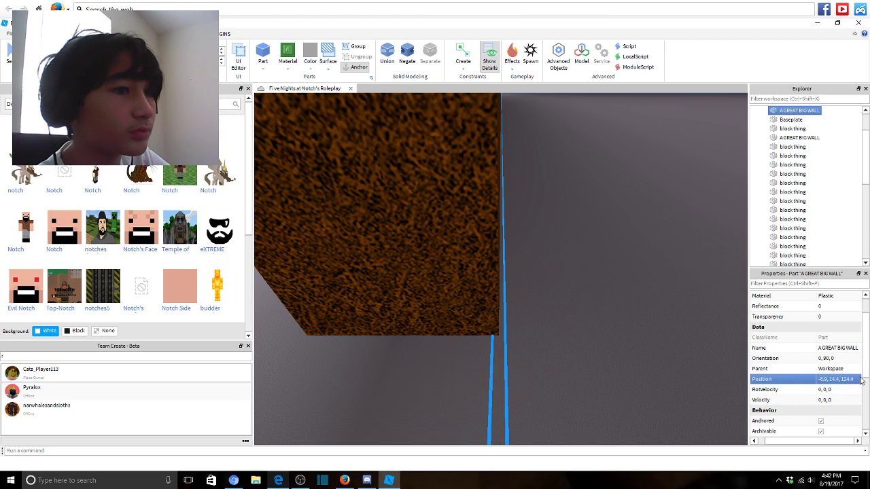
Set the rotated wall's Z position to 124.3 and refine it to 124.27 against the brown row's side face.
{"action": "left_click", "coordinate": [860, 377]}
{"action": "key", "text": "Return"}
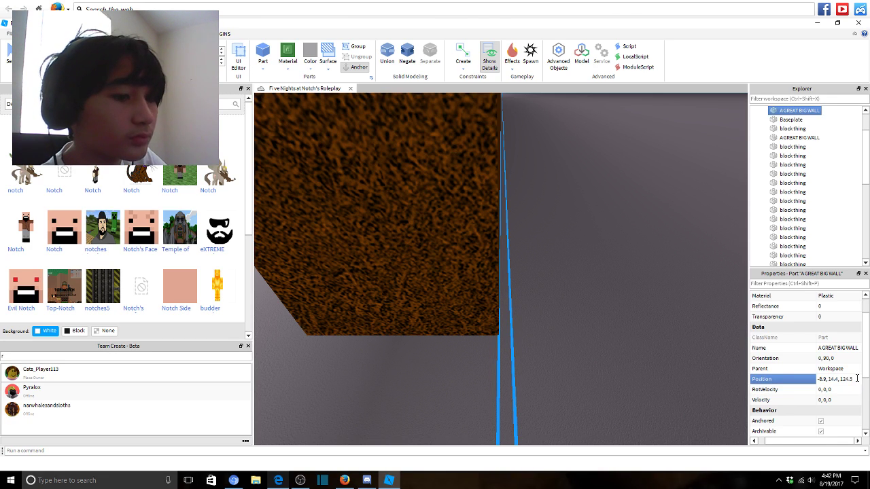
{"action": "type", "text": "7"}
{"action": "key", "text": "Return"}
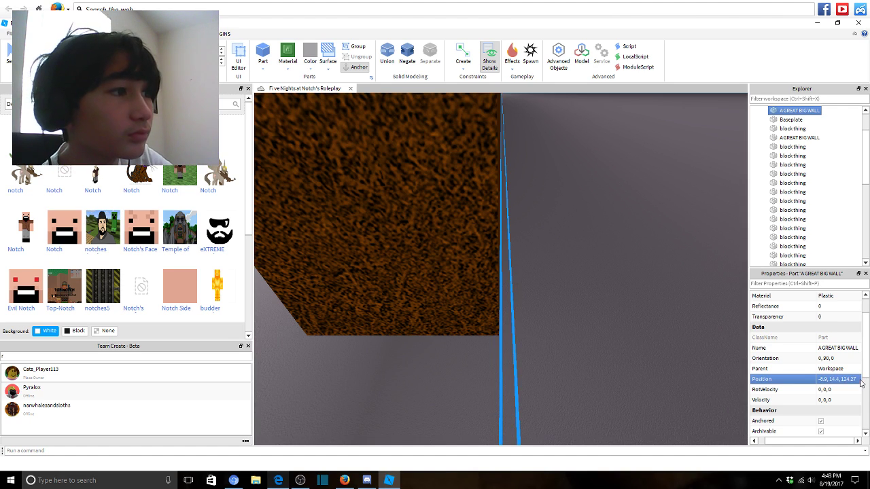
{"action": "key", "text": "Return"}
{"action": "scroll", "coordinate": [610, 302], "scroll_direction": "down", "scroll_amount": 5}
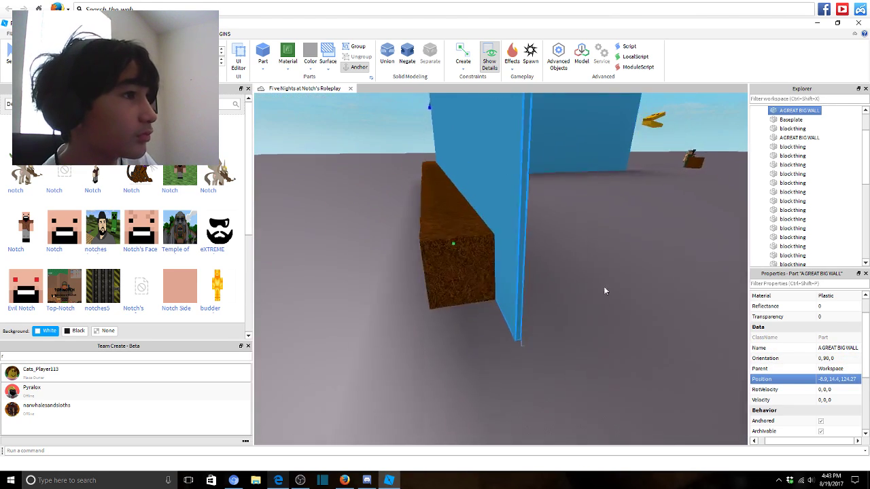
Inspect the seam with the brown row up close and set the rotated wall's Z position to 124.28.
{"action": "left_click_drag", "start_coordinate": [418, 126], "coordinate": [430, 130]}
{"action": "scroll", "coordinate": [603, 272], "scroll_direction": "up", "scroll_amount": 5}
{"action": "right_click_drag", "start_coordinate": [604, 272], "coordinate": [604, 272]}
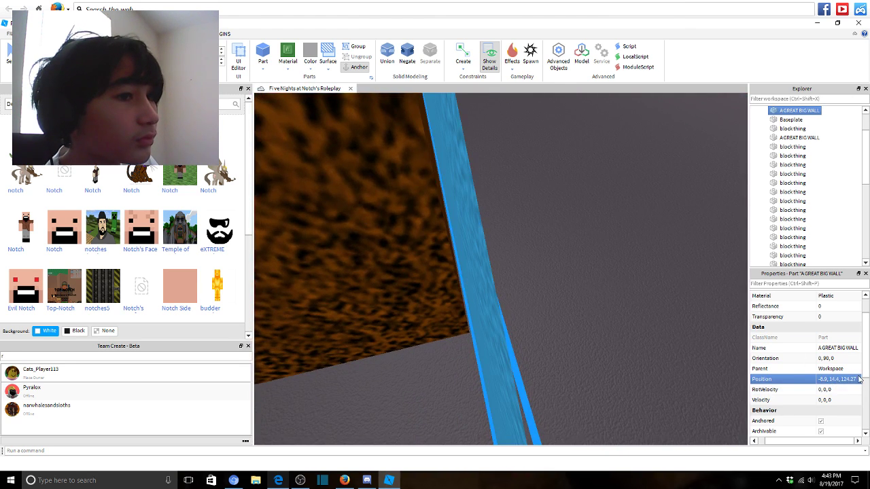
{"action": "double_click", "coordinate": [857, 379]}
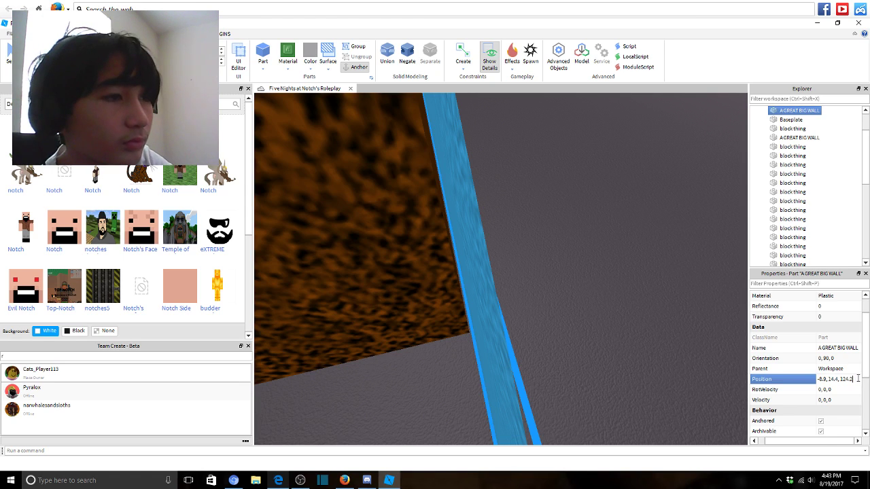
{"action": "key", "text": "Return"}
{"action": "right_click_drag", "start_coordinate": [683, 334], "coordinate": [681, 334]}
{"action": "left_click_drag", "start_coordinate": [485, 211], "coordinate": [458, 212]}
{"action": "right_click_drag", "start_coordinate": [458, 211], "coordinate": [458, 211]}
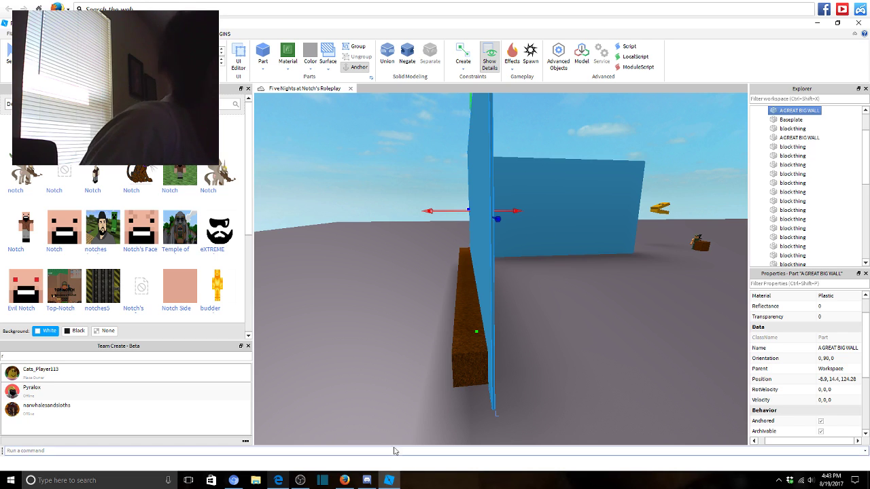
Check the live chat in the Edge browser, return to Roblox Studio and examine the corner between the two deselected walls.
{"action": "left_click", "coordinate": [279, 480]}
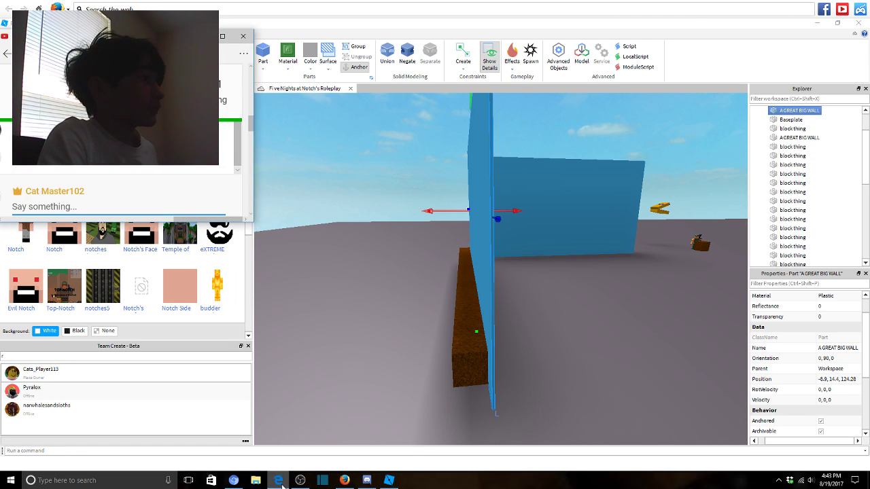
{"action": "left_click", "coordinate": [279, 480]}
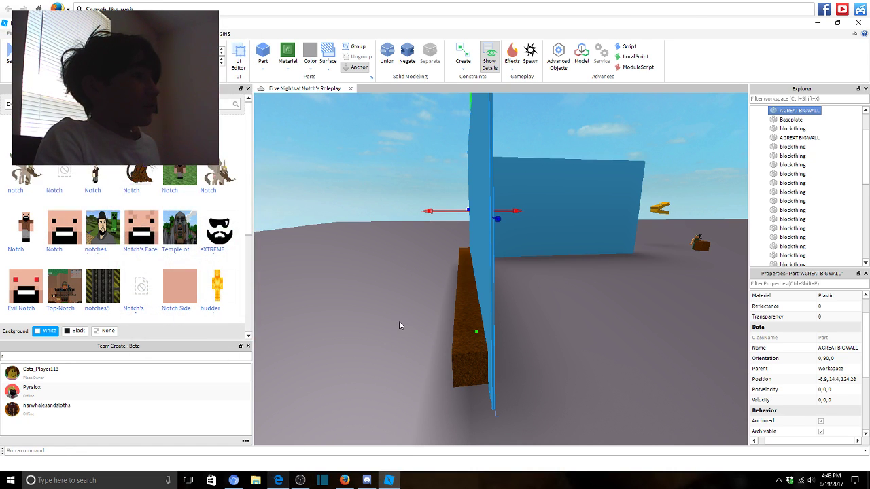
{"action": "left_click", "coordinate": [399, 320]}
{"action": "key", "text": "w"}
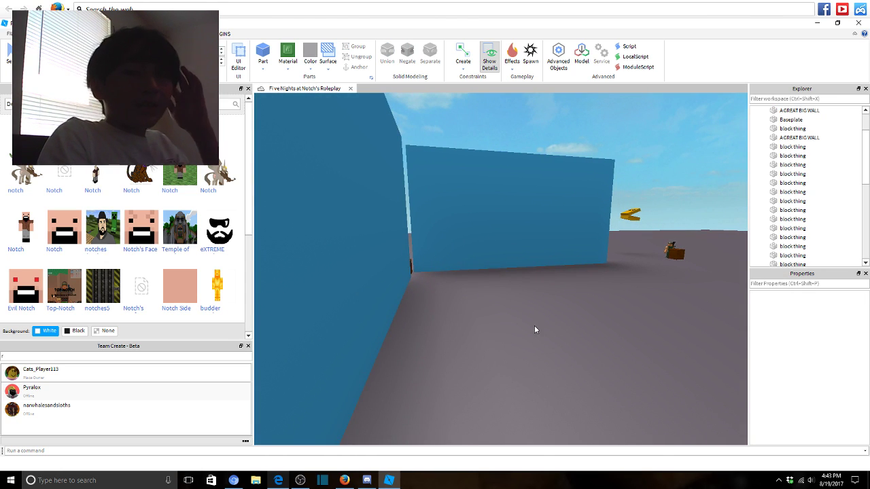
{"action": "right_click_drag", "start_coordinate": [468, 331], "coordinate": [468, 332]}
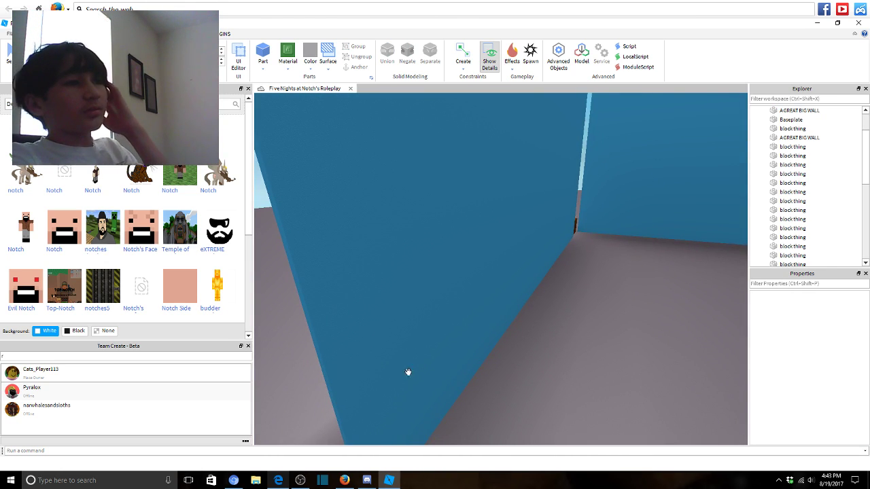